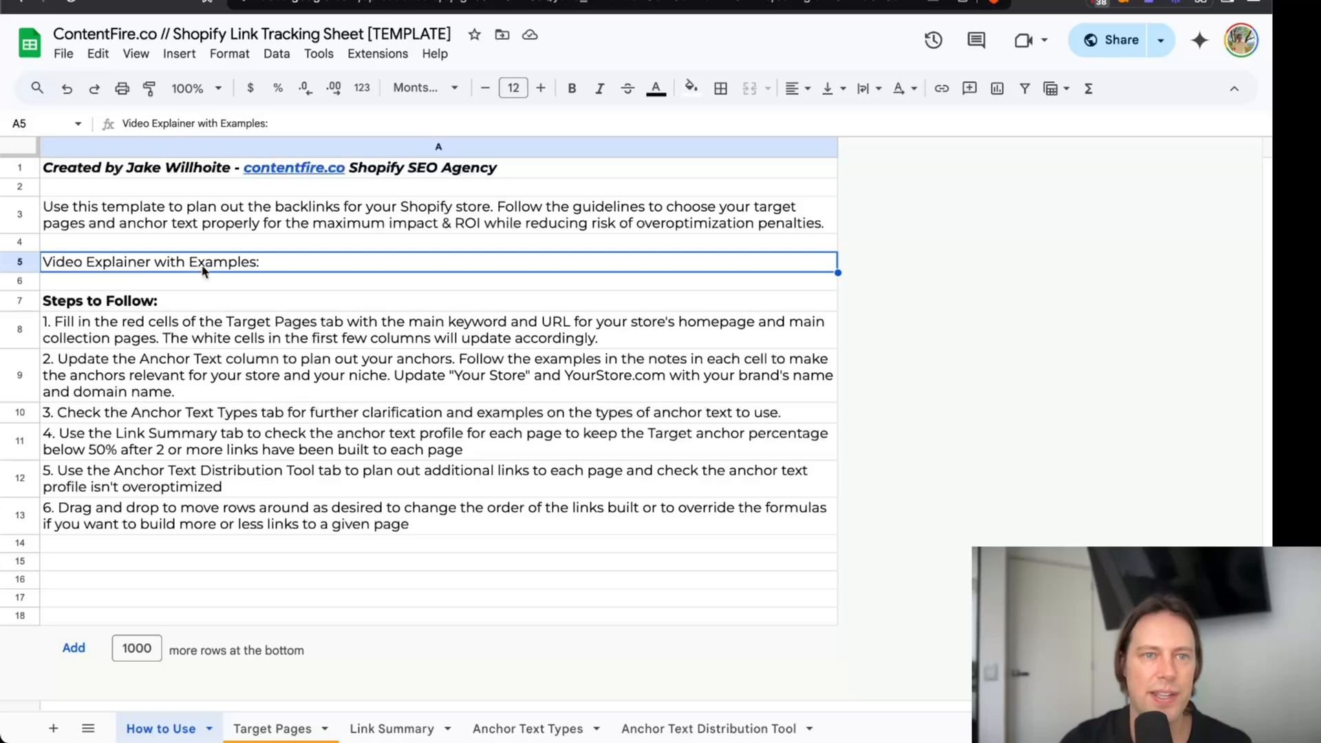
# Review the steps to follow on the How to Use sheet and the monthly link placements on the Target Pages sheet.
pyautogui.moveTo(223, 328); pyautogui.dragTo(260, 553)
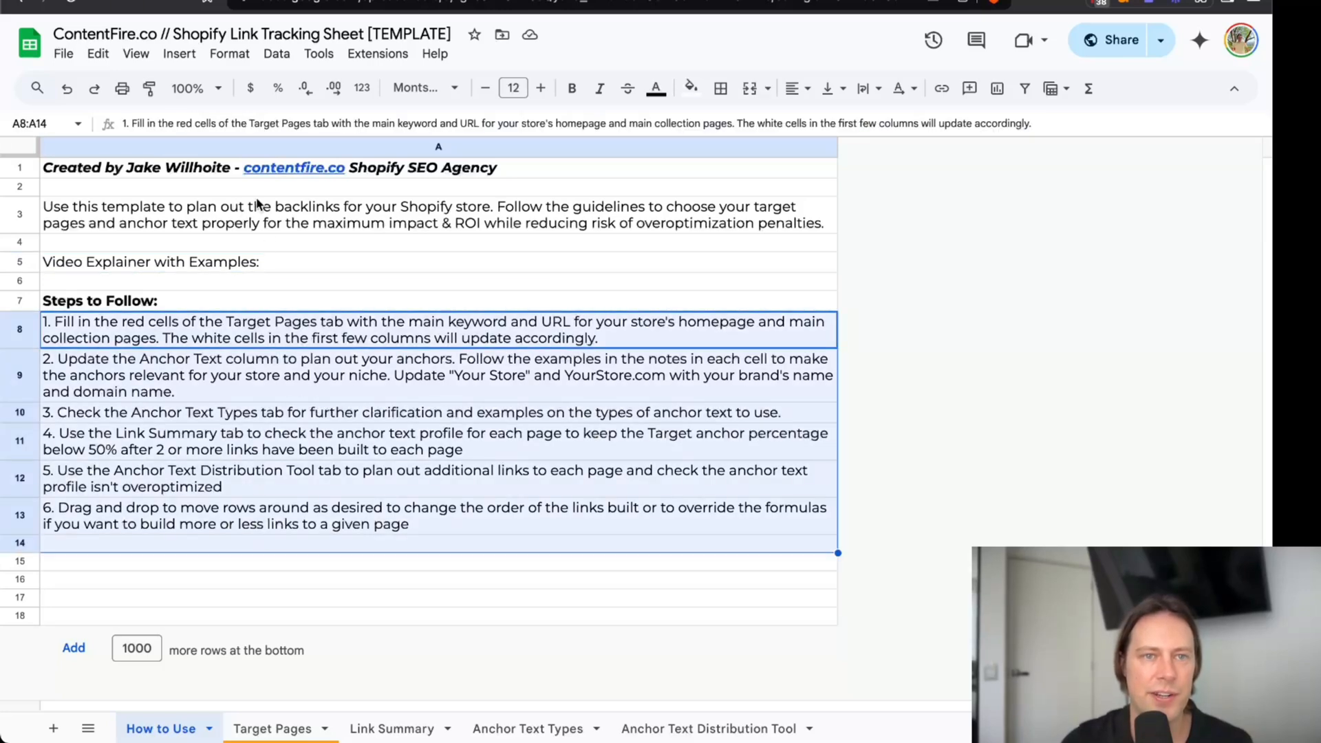
pyautogui.click(274, 730)
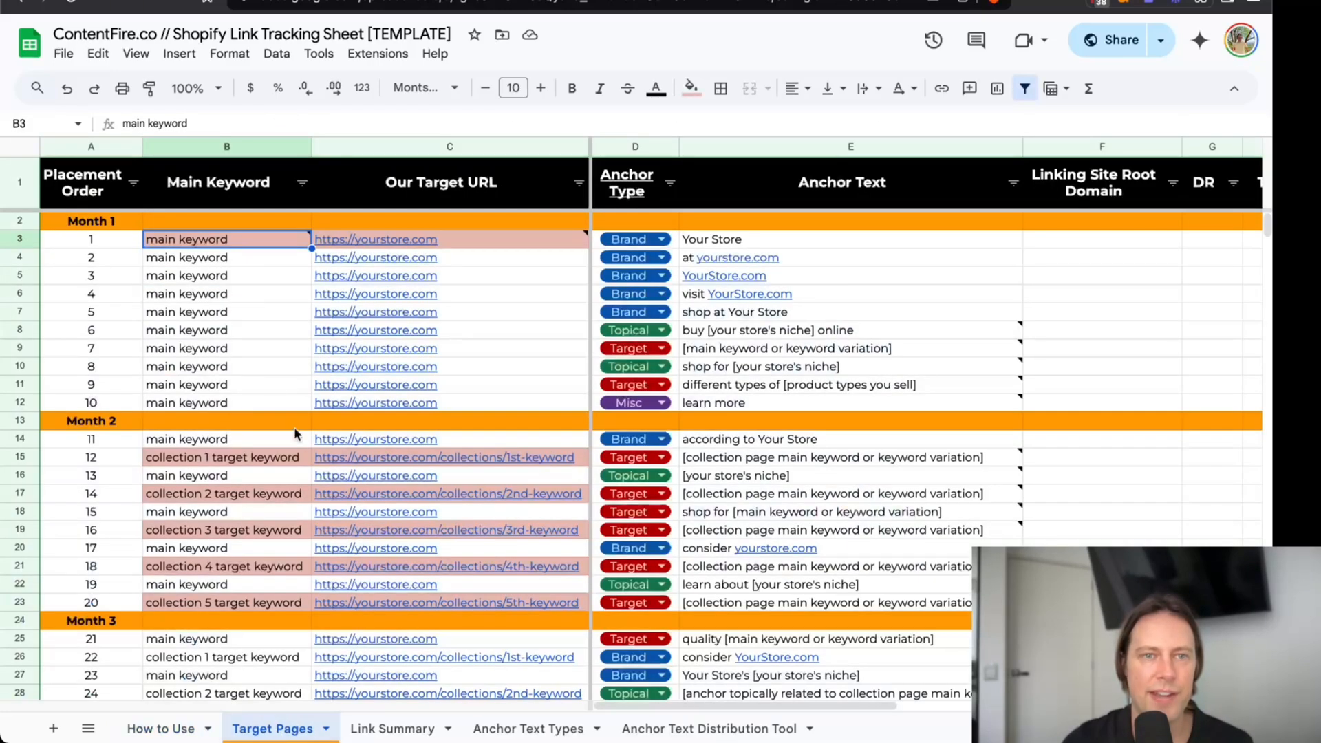
pyautogui.click(120, 244)
pyautogui.scroll(-10, 120, 344)
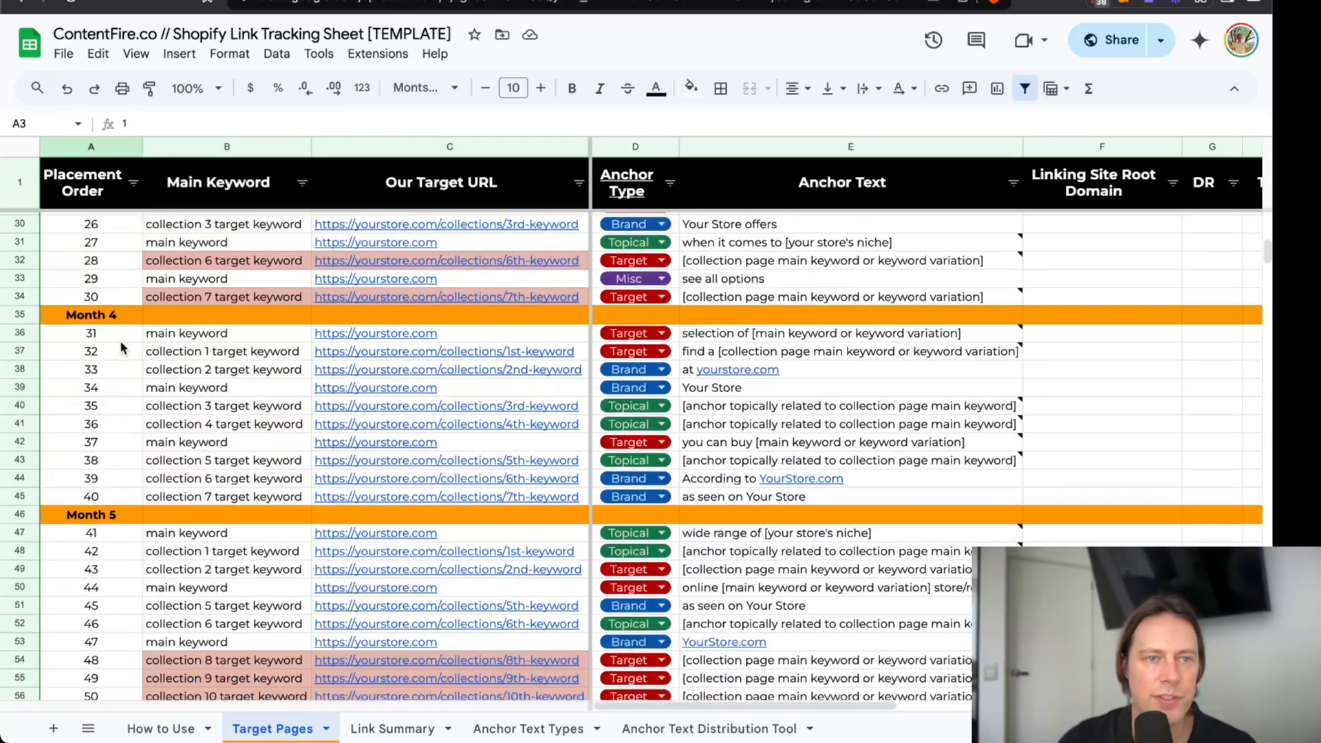
pyautogui.scroll(-2, 119, 340)
pyautogui.scroll(12, 120, 340)
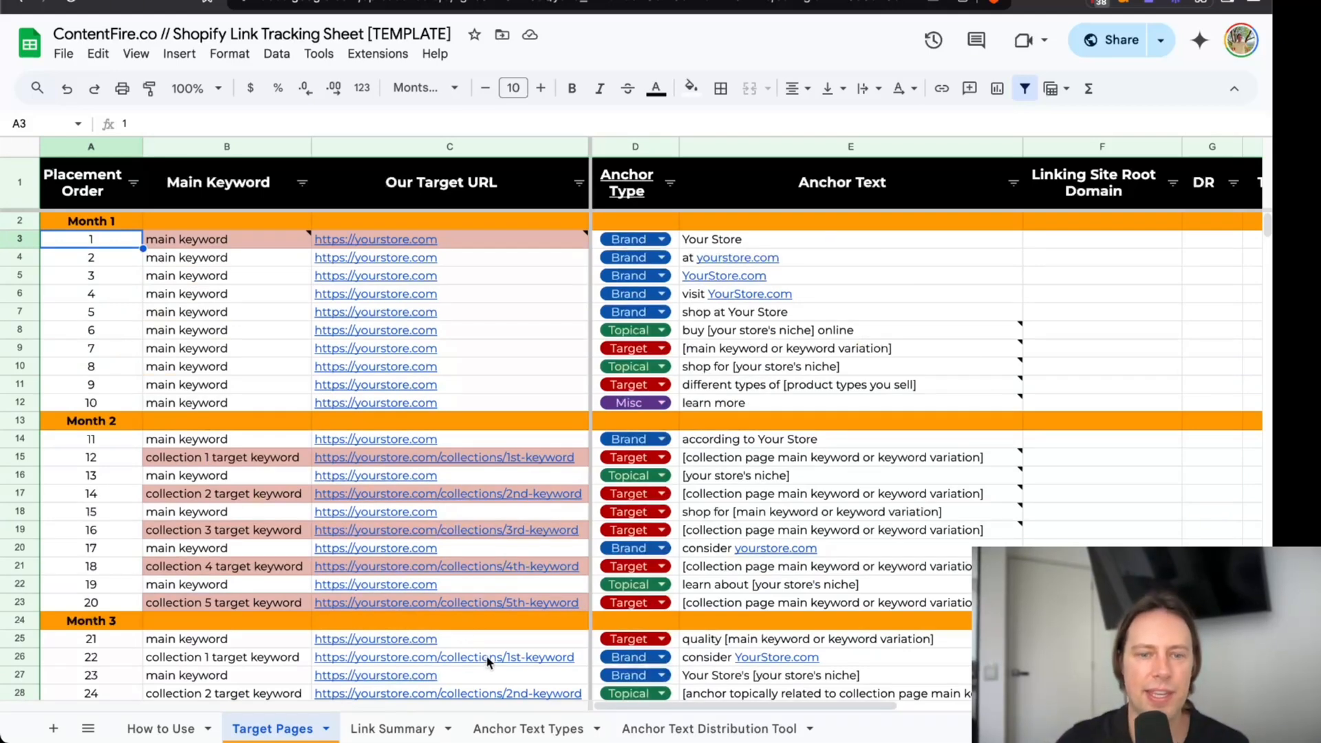
# Read the Target, Topical, Brand and Misc anchor definitions and examples on the Anchor Text Types sheet.
pyautogui.click(530, 728)
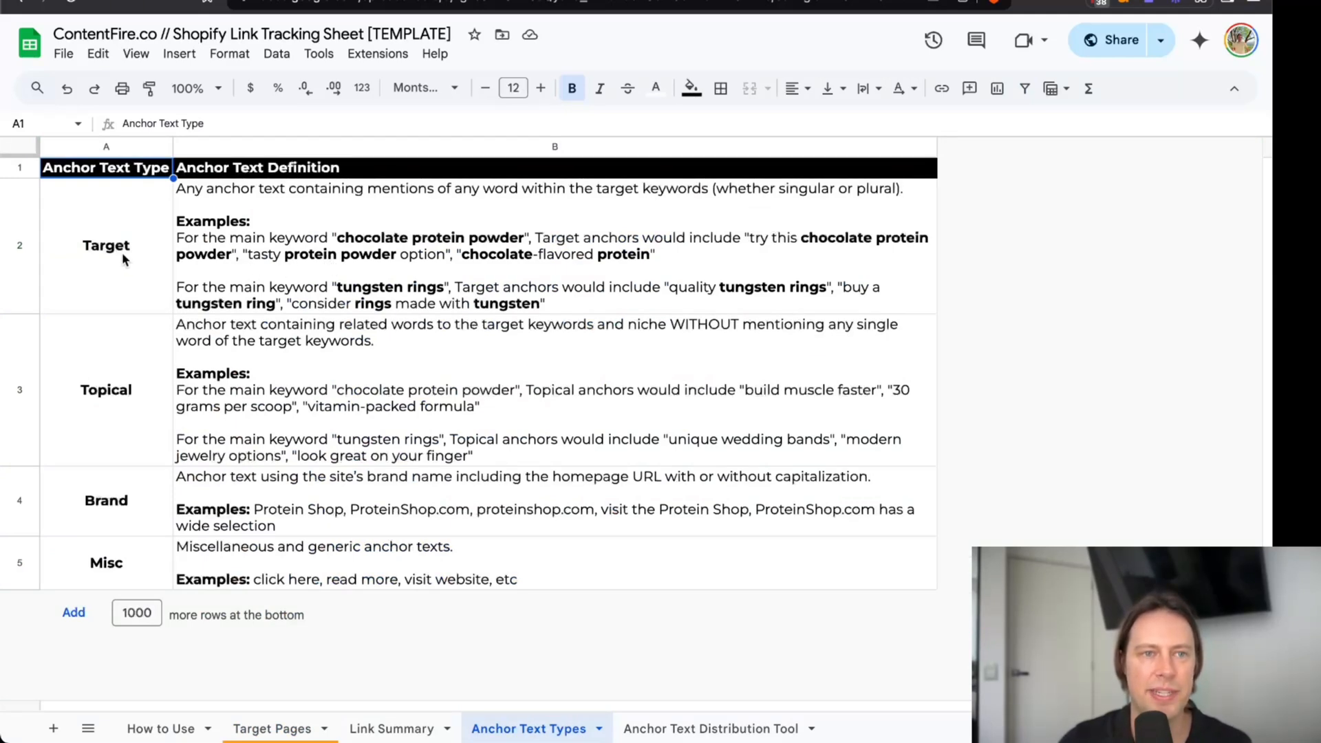
pyautogui.moveTo(122, 252); pyautogui.dragTo(120, 538)
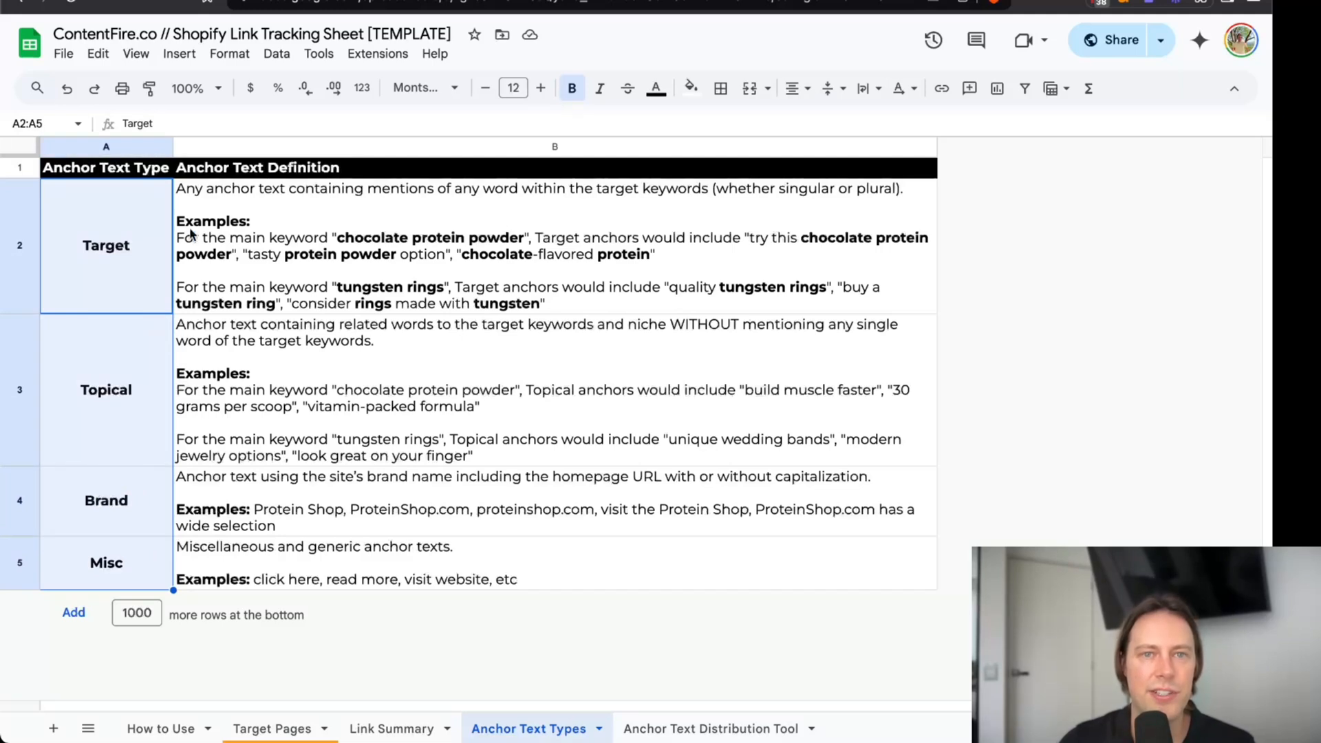
pyautogui.moveTo(131, 245); pyautogui.dragTo(297, 227)
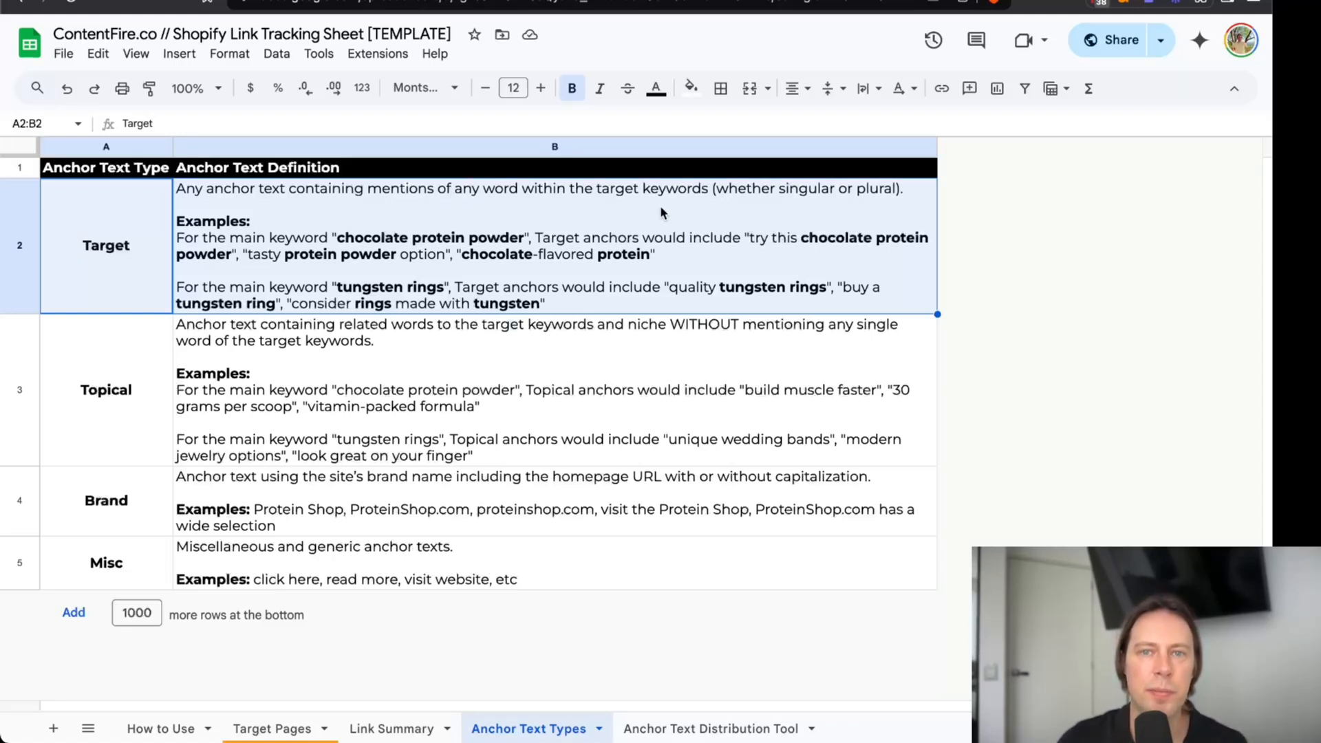
pyautogui.click(325, 238)
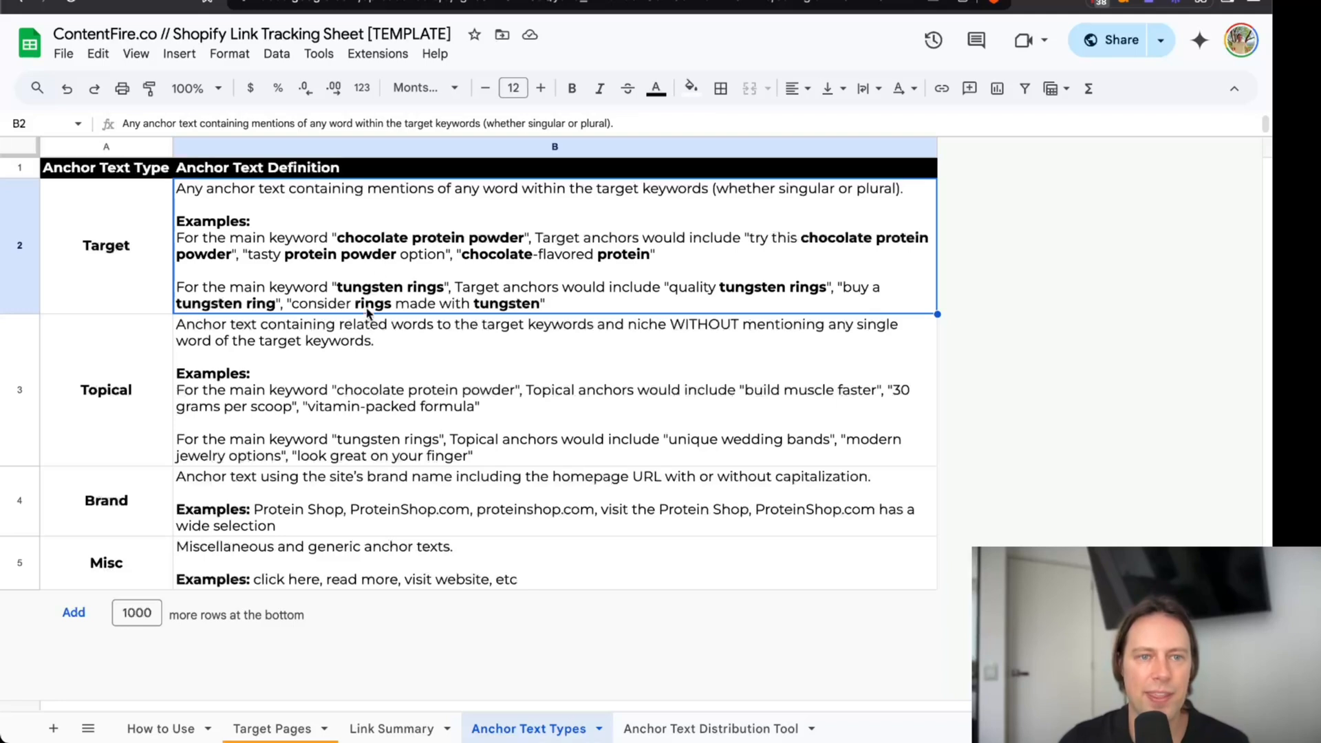
pyautogui.click(361, 390)
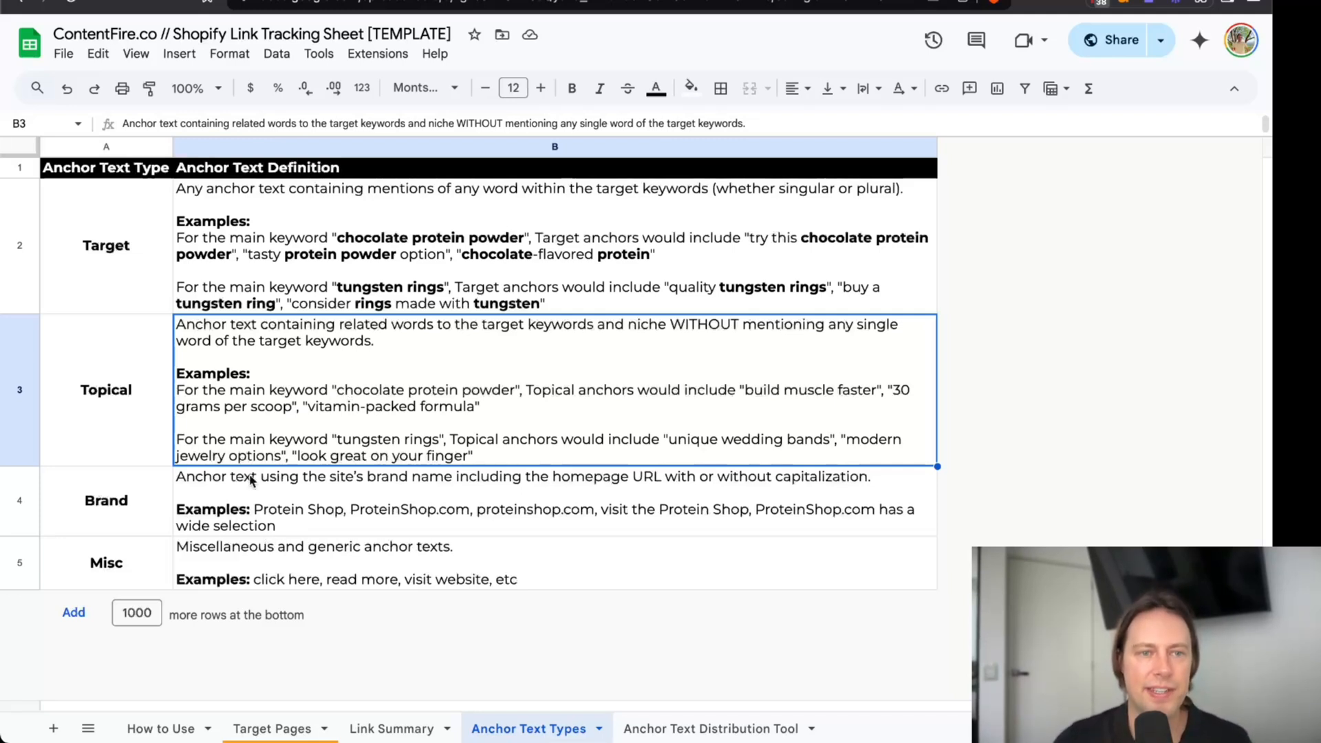
pyautogui.click(314, 511)
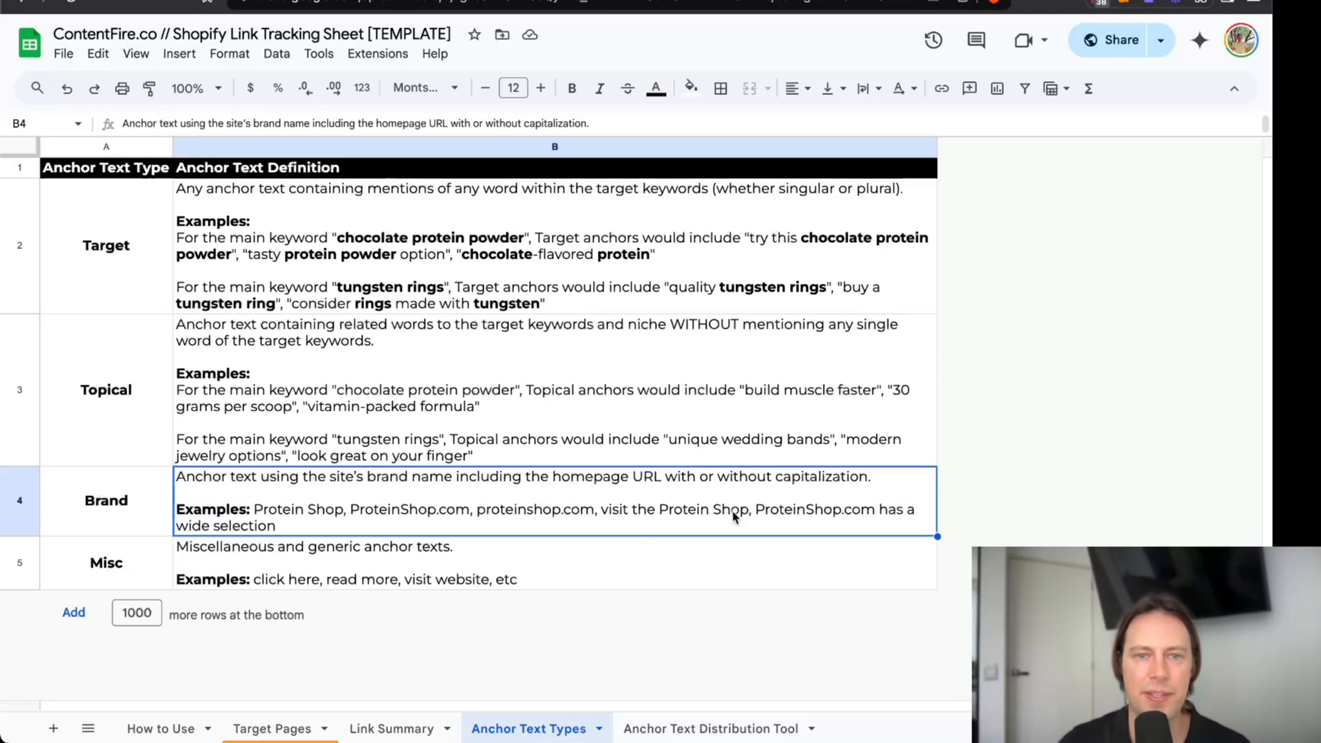
pyautogui.click(279, 551)
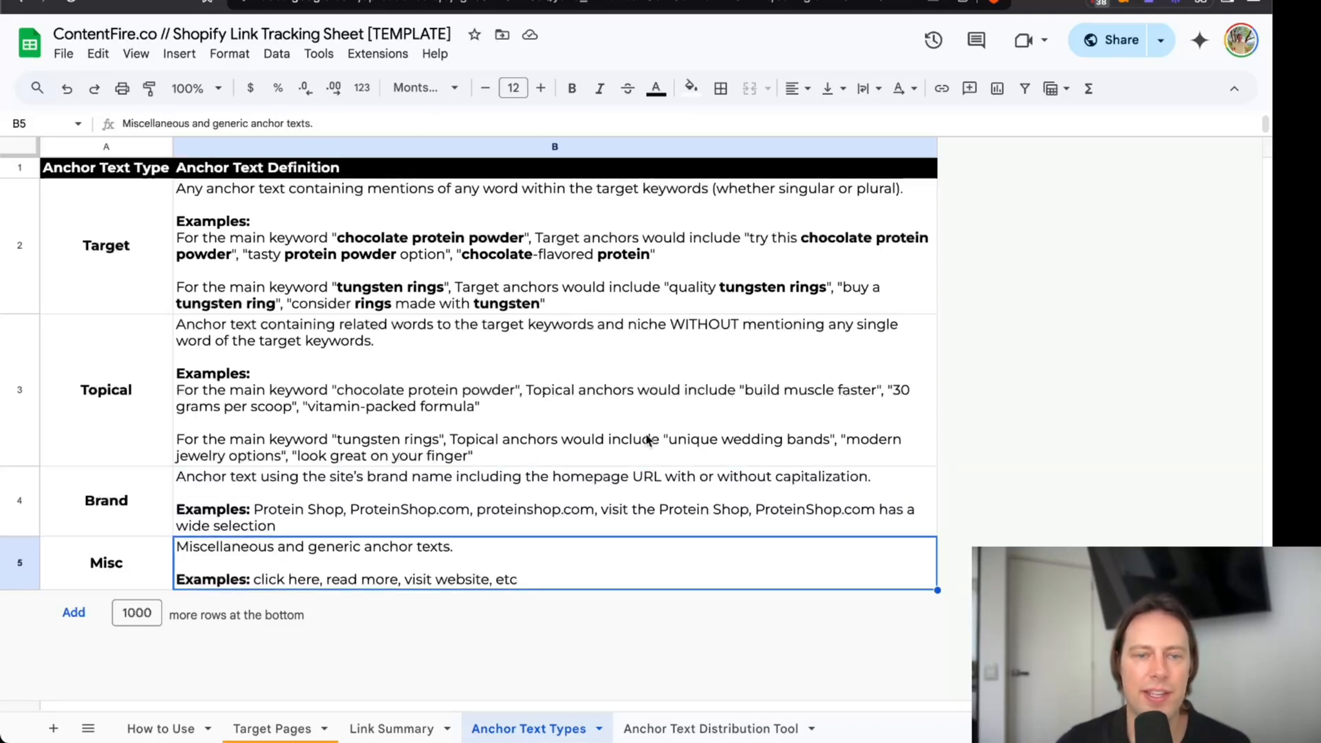
# Check the homepage main keyword cell's note and the Month 1 keyword cells below it on the Target Pages sheet.
pyautogui.click(302, 728)
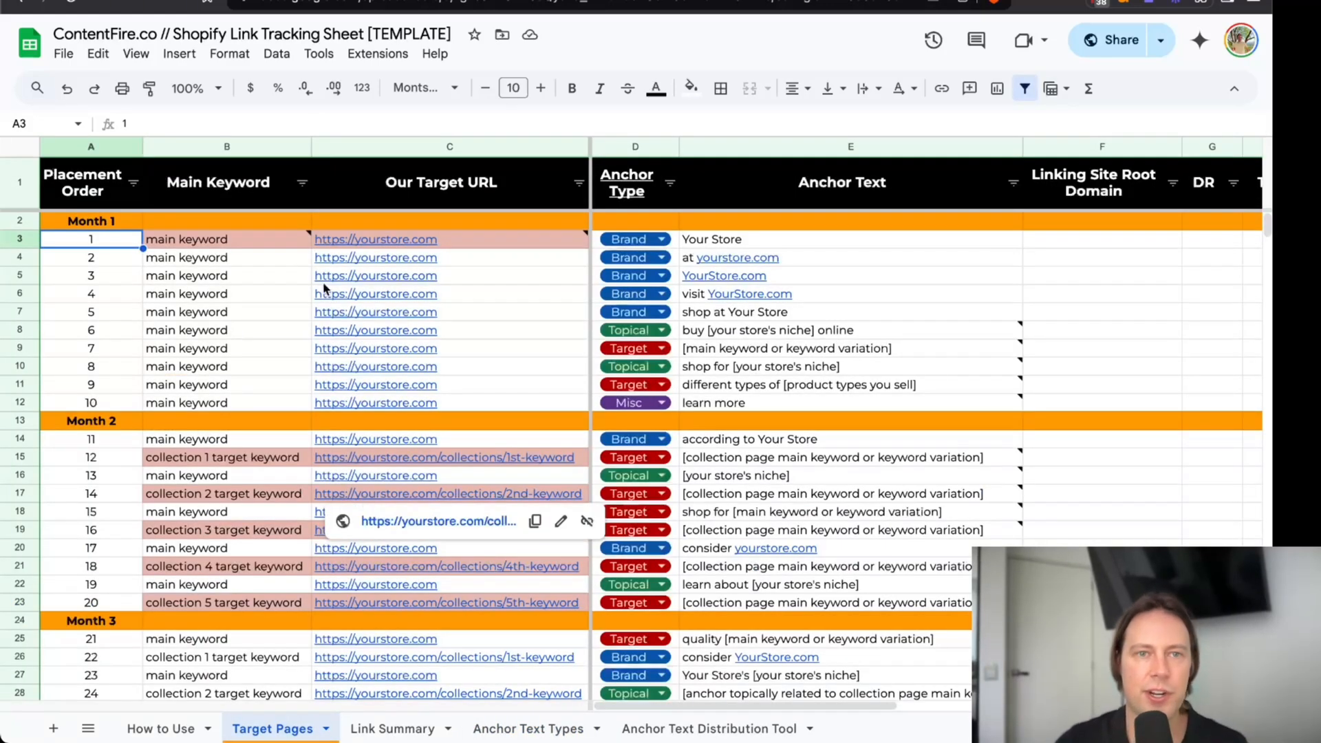
pyautogui.click(220, 243)
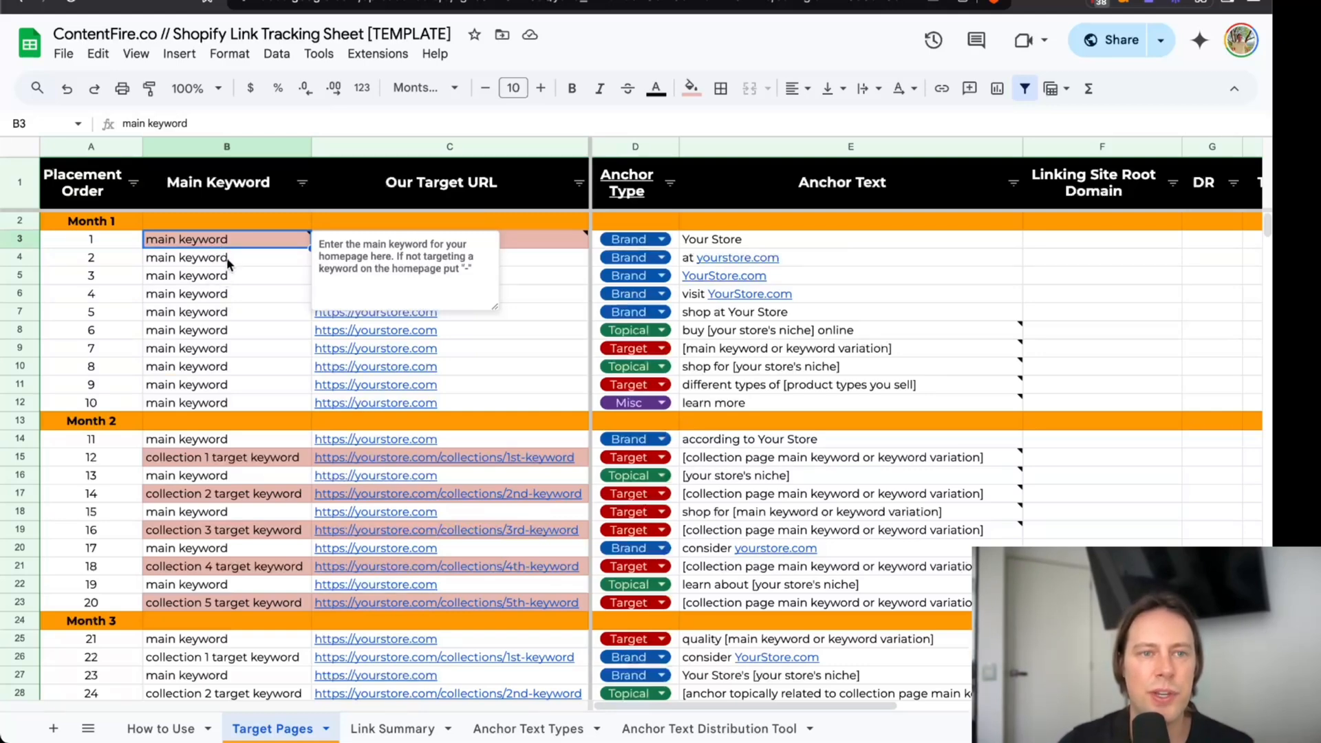
pyautogui.moveTo(234, 246); pyautogui.dragTo(244, 391)
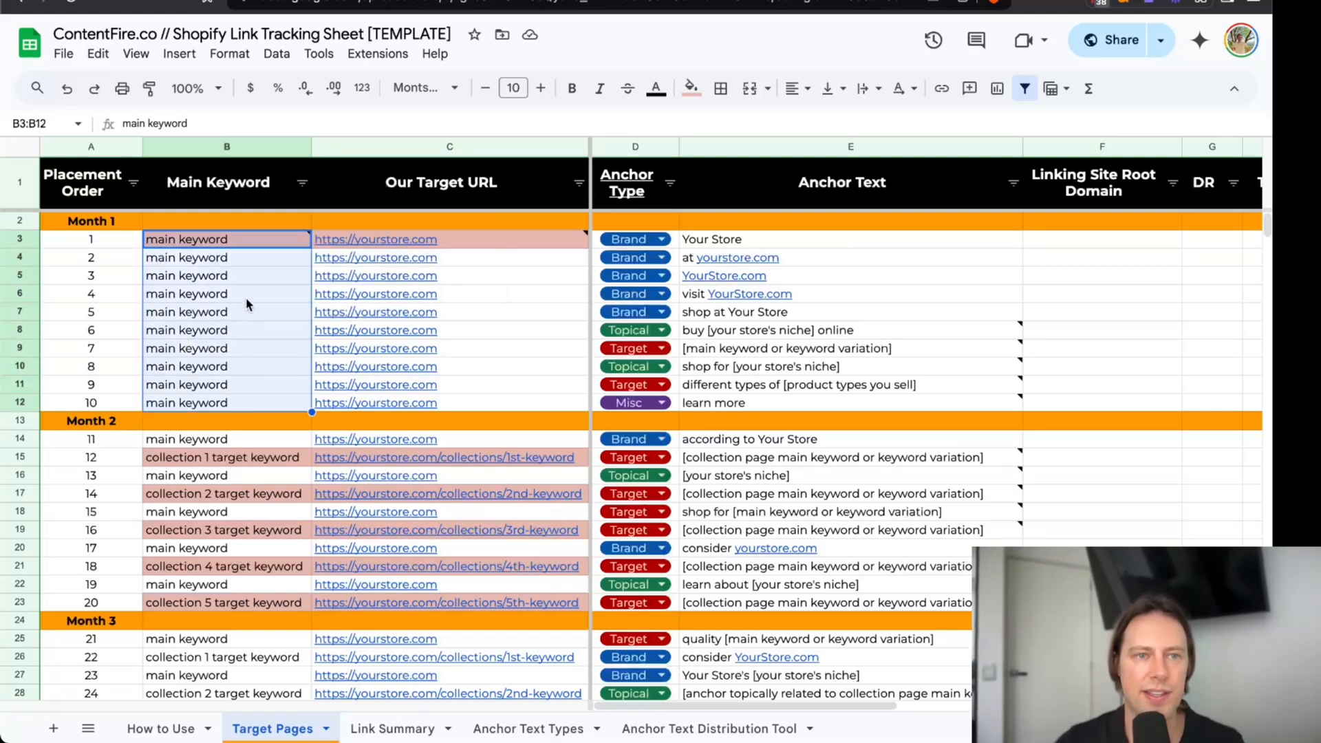
pyautogui.click(241, 246)
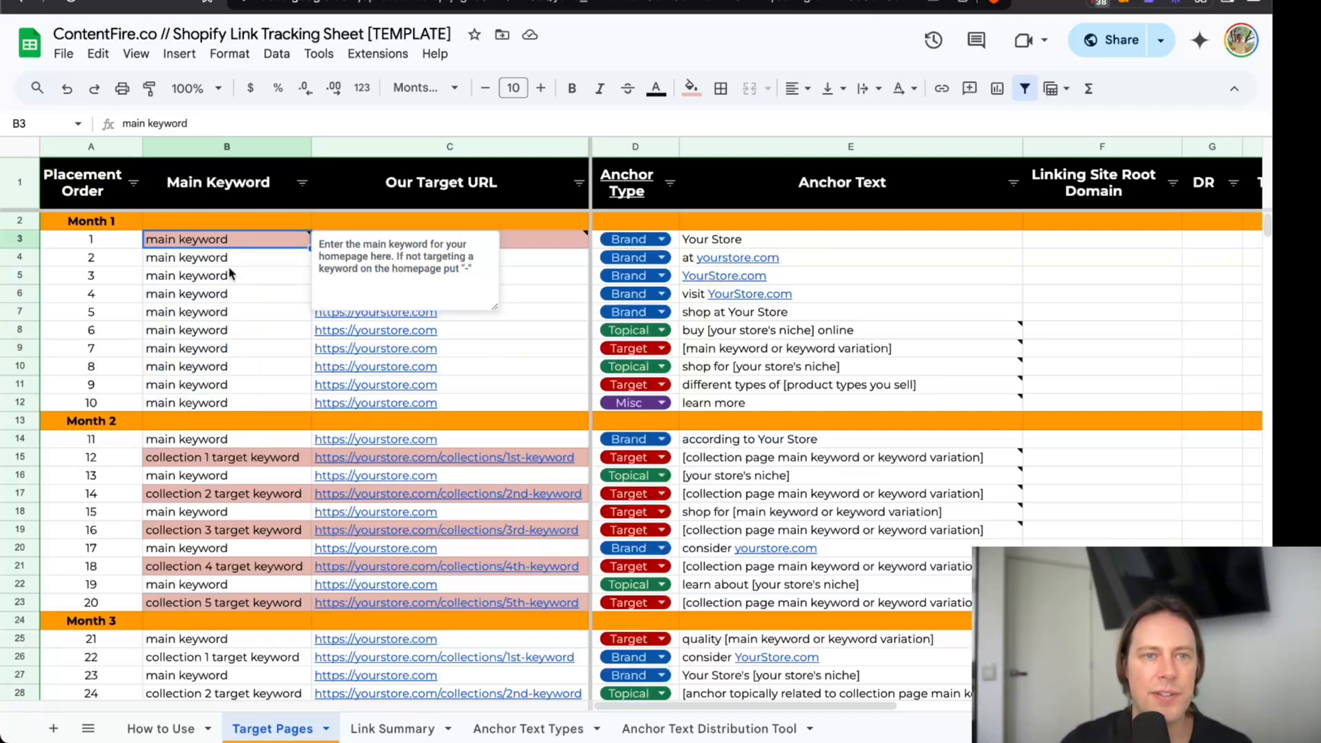
pyautogui.click(228, 245)
pyautogui.write('tun')
pyautogui.press('Escape')
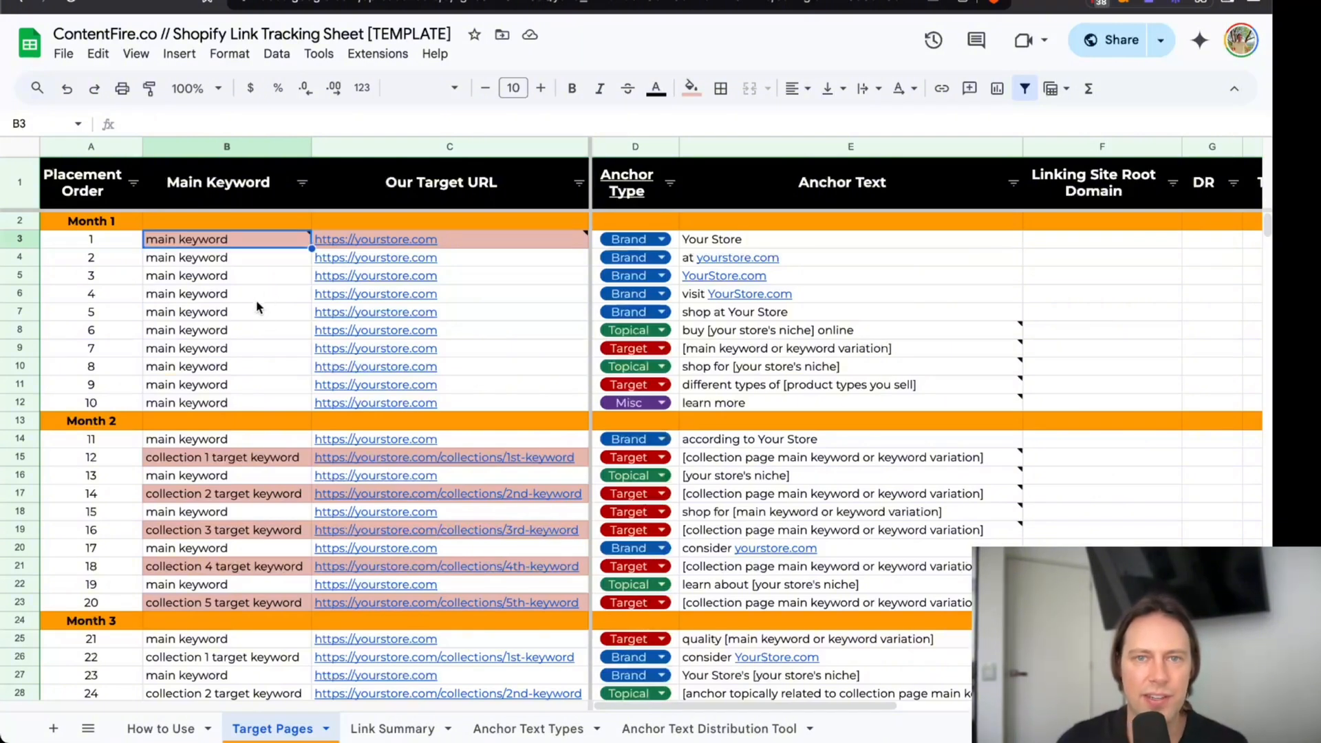
# Examine the Month 1 keyword cells and the placements planned under each month through Month 5.
pyautogui.click(233, 261)
pyautogui.moveTo(231, 241); pyautogui.dragTo(247, 398)
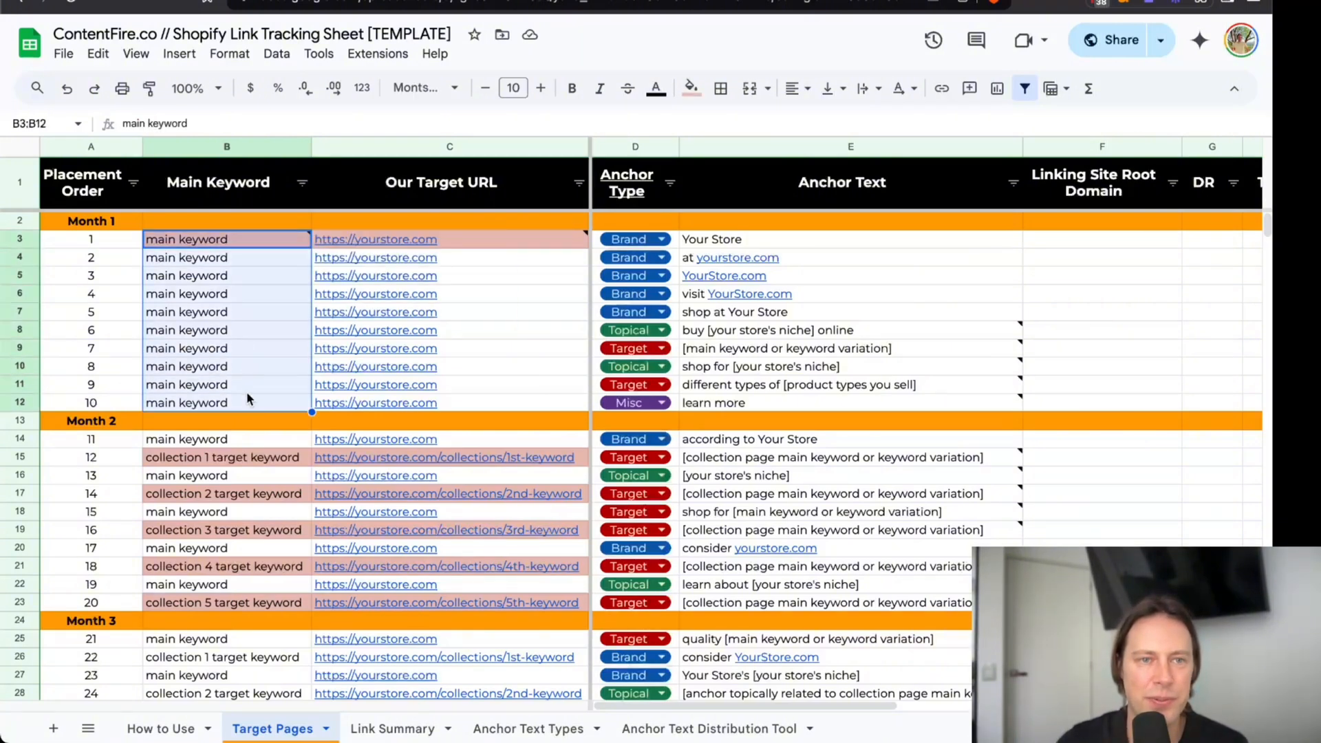
pyautogui.click(115, 227)
pyautogui.scroll(-10, 125, 368)
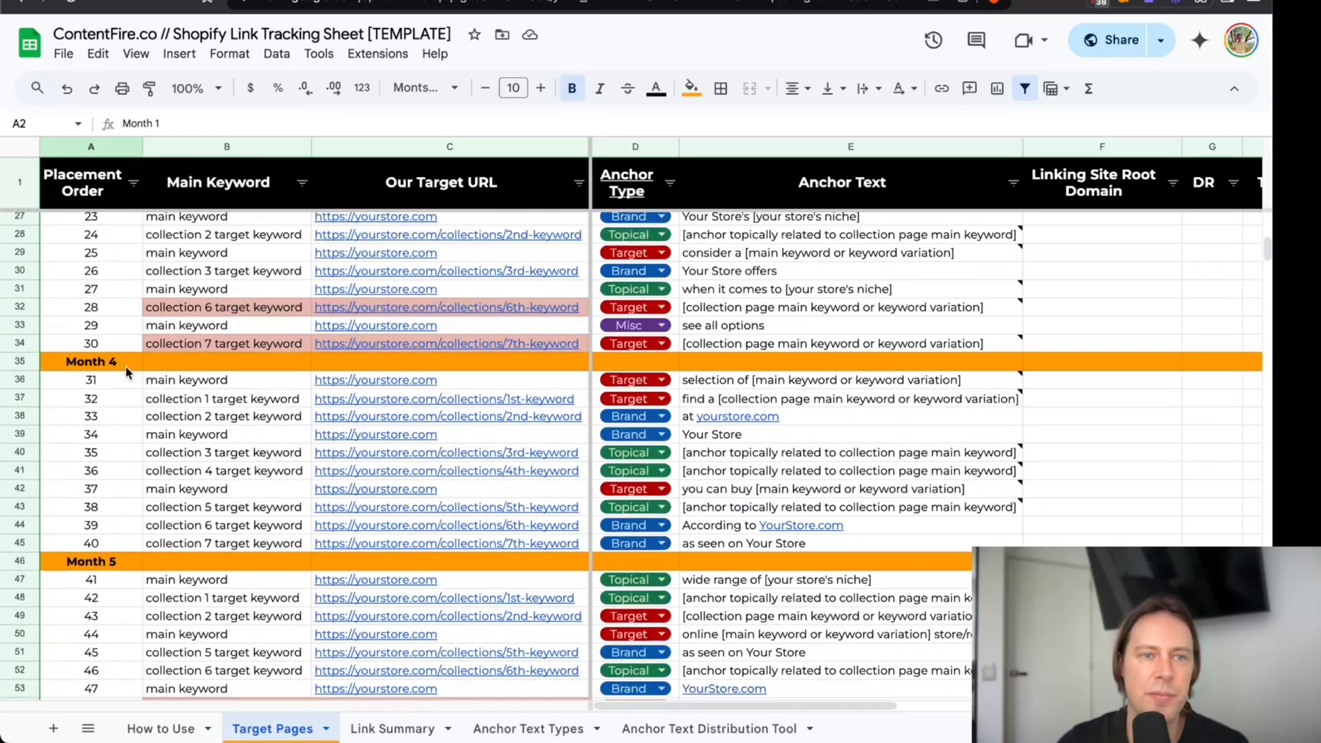
pyautogui.scroll(-3, 126, 365)
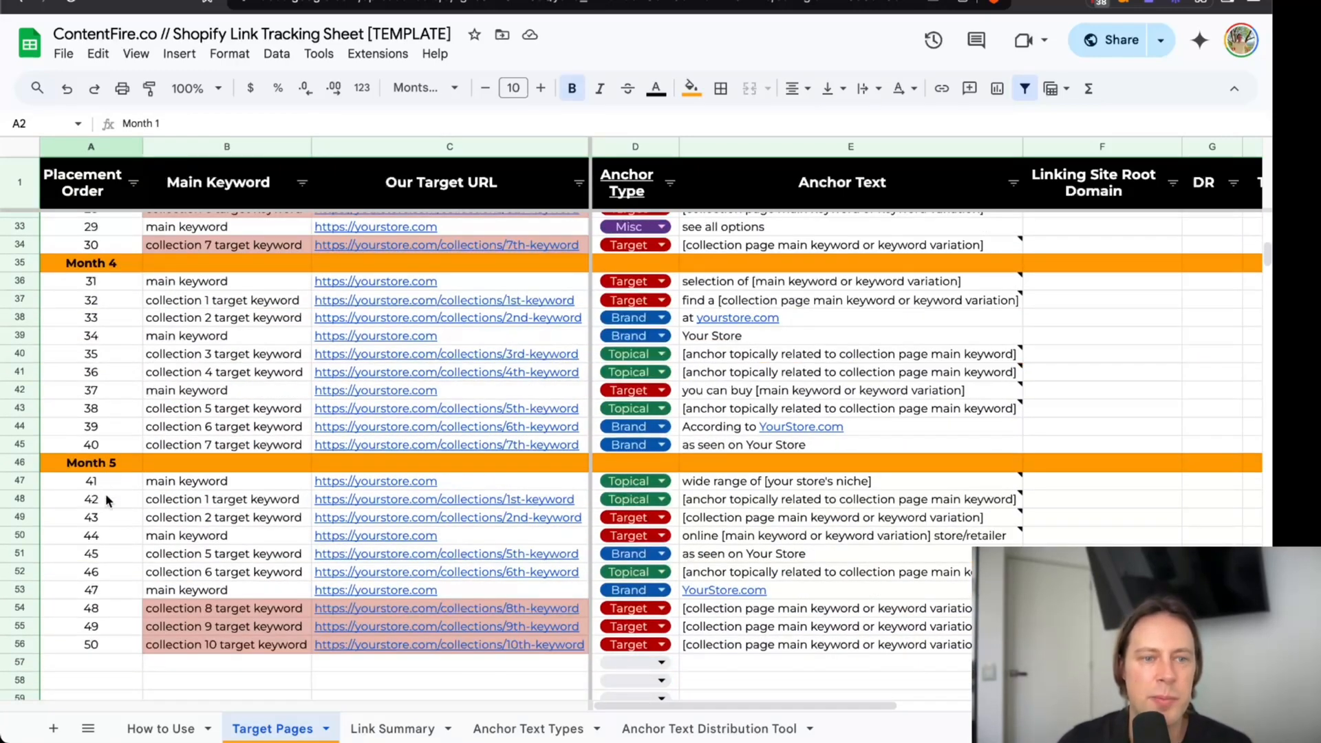
pyautogui.scroll(10, 96, 489)
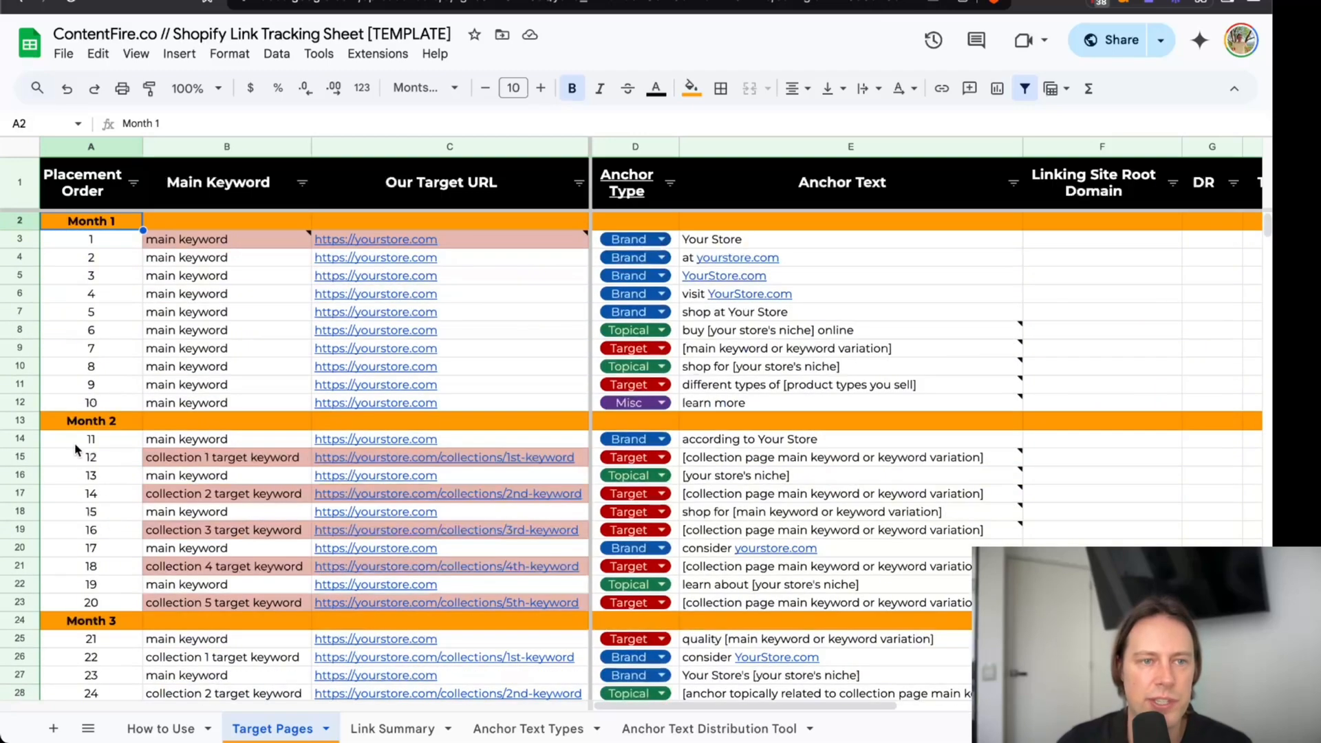
# Try moving the Month 2 divider row up to directly below placement 5, and undo the move.
pyautogui.click(27, 425)
pyautogui.moveTo(27, 425); pyautogui.dragTo(27, 329)
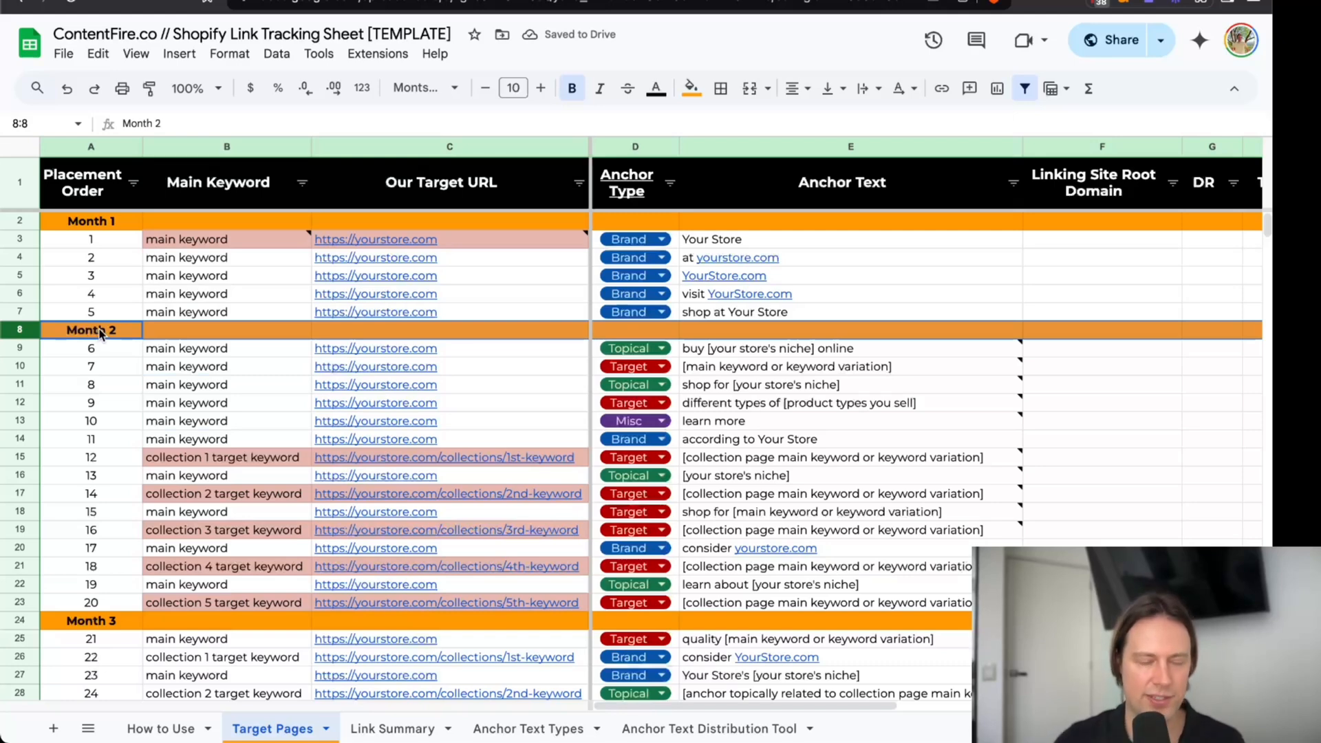
pyautogui.hotkey('ctrl', 'z')
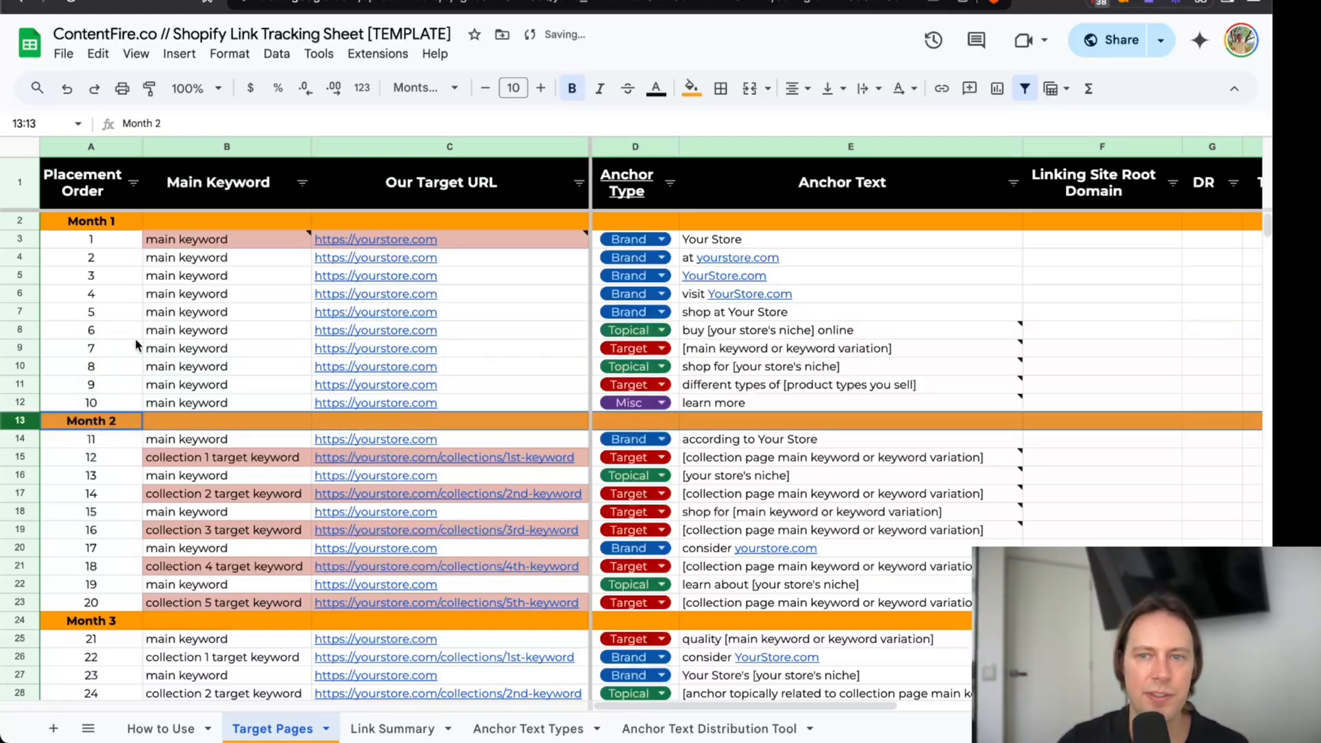
# Inspect the first placement's keyword and anchor text, and check the homepage's planned and built link counts on the Link Summary sheet.
pyautogui.click(265, 250)
pyautogui.click(684, 240)
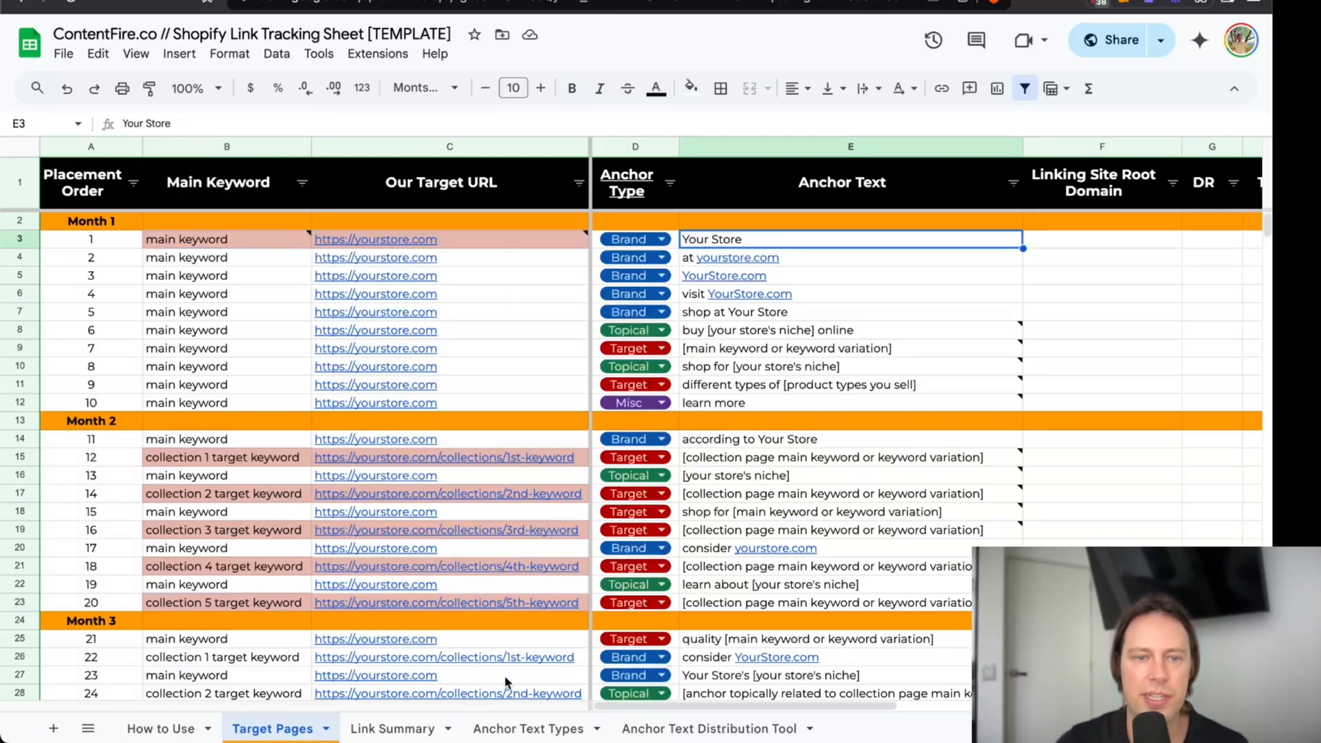
pyautogui.click(406, 724)
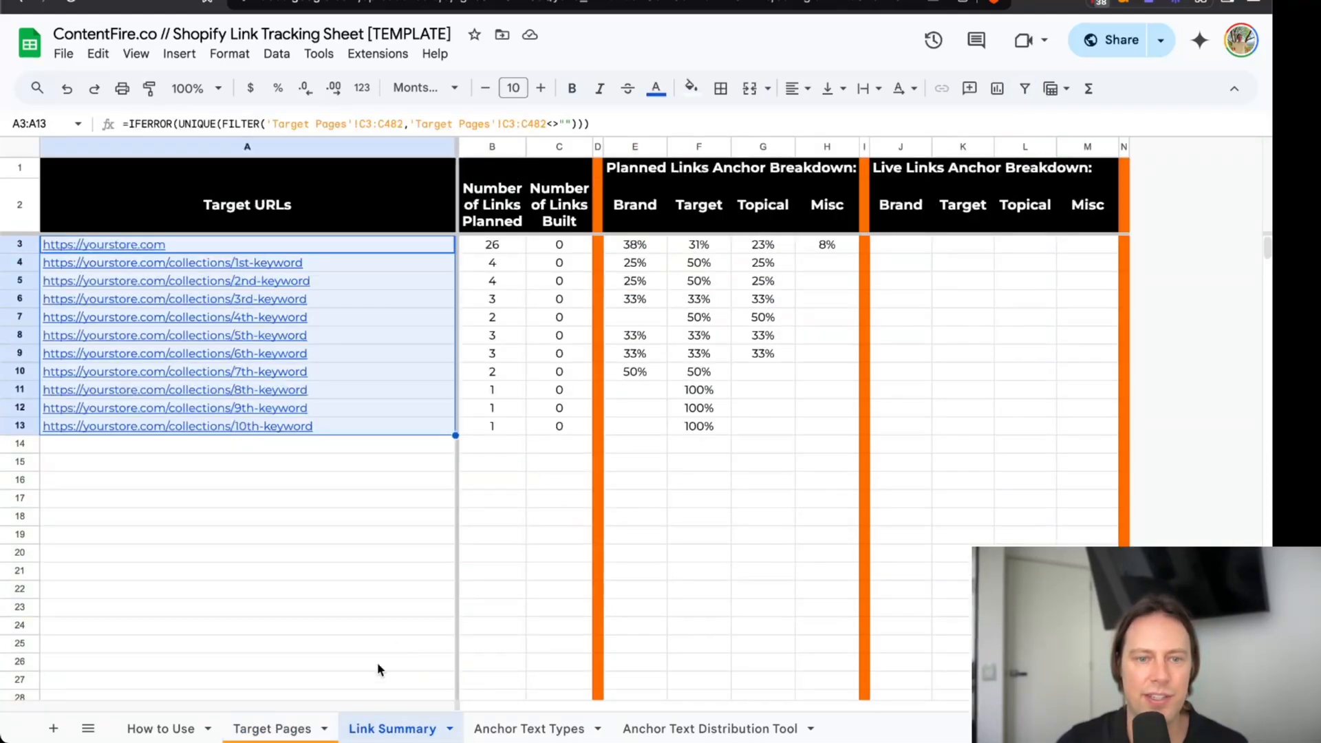
pyautogui.click(499, 249)
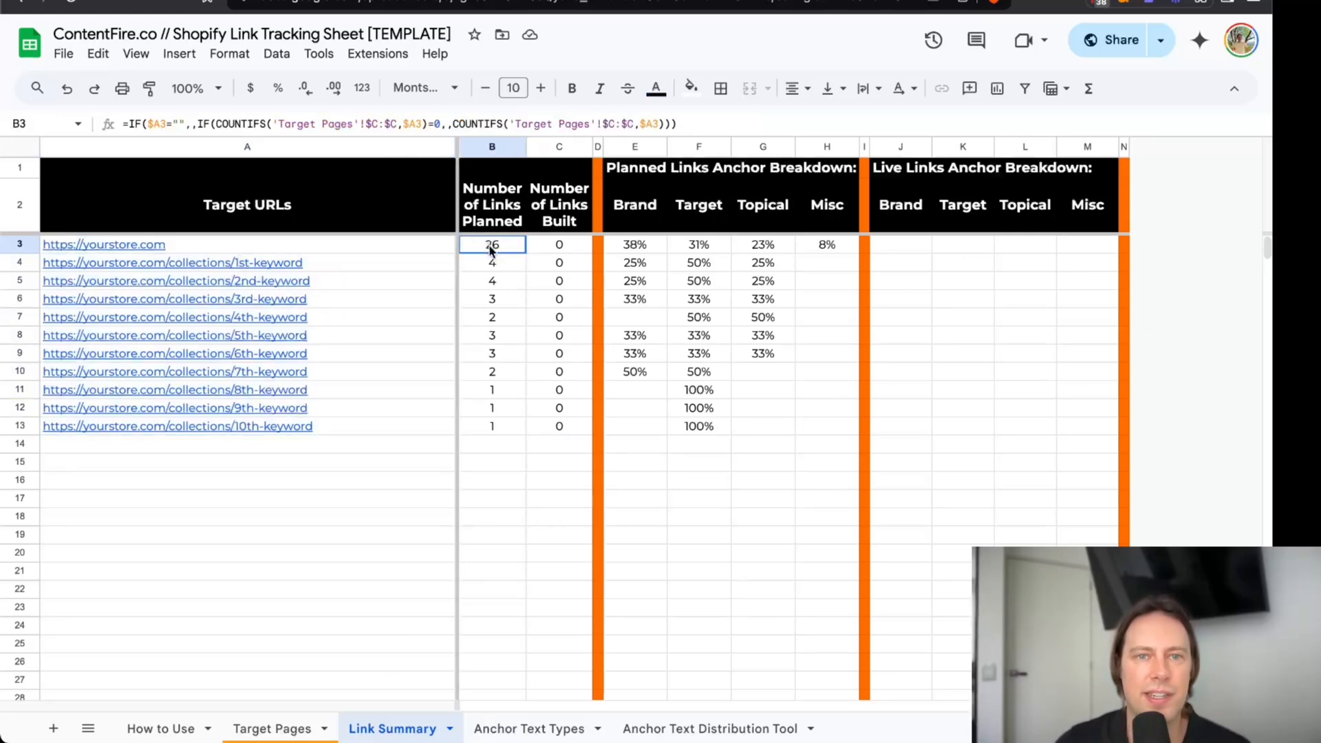
pyautogui.click(547, 250)
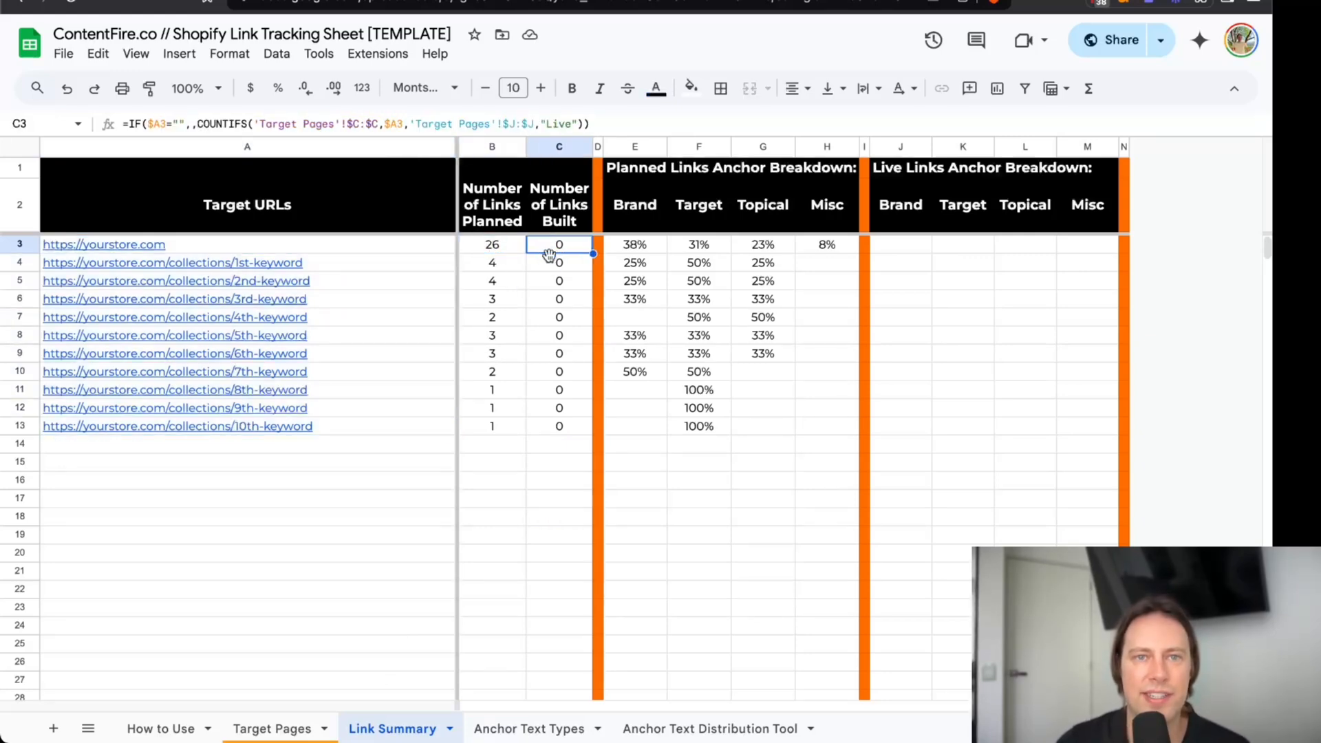
# Look at the Link Type, Status and Date Placed columns on the Target Pages sheet.
pyautogui.click(289, 728)
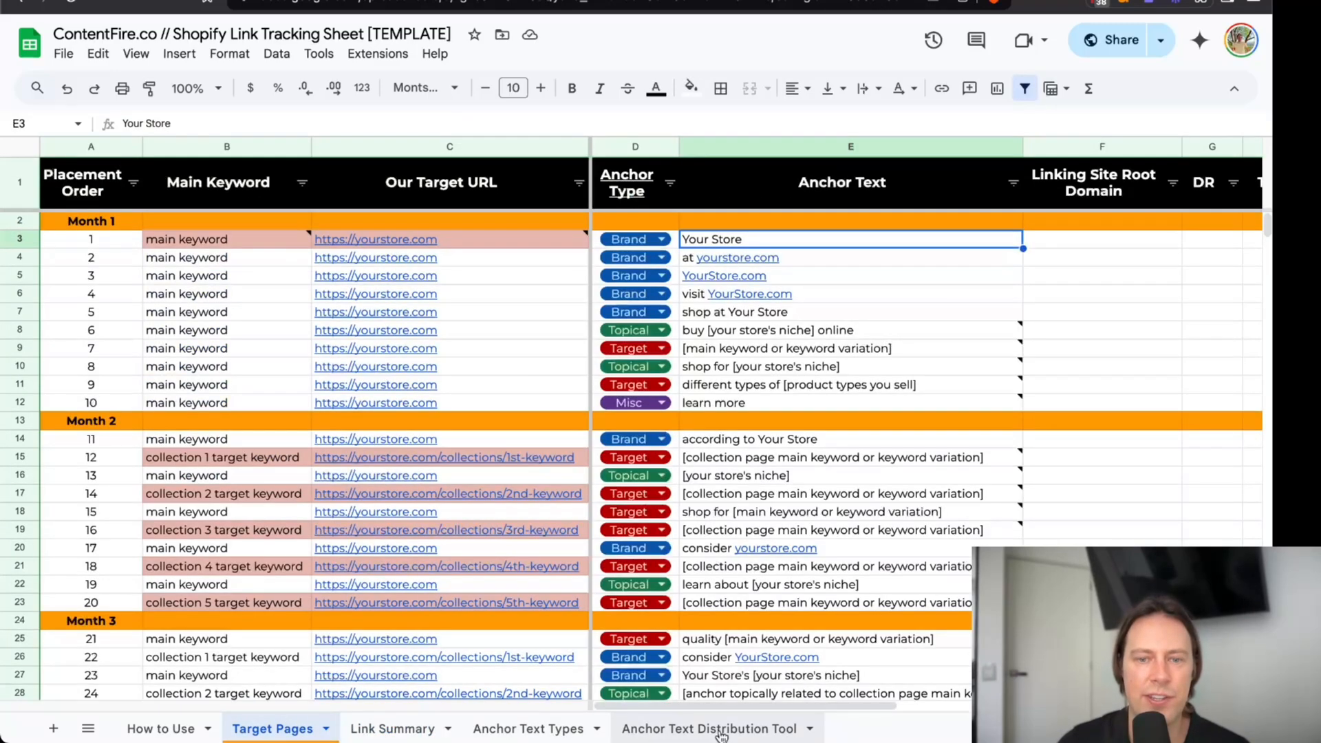
pyautogui.moveTo(709, 704); pyautogui.dragTo(913, 705)
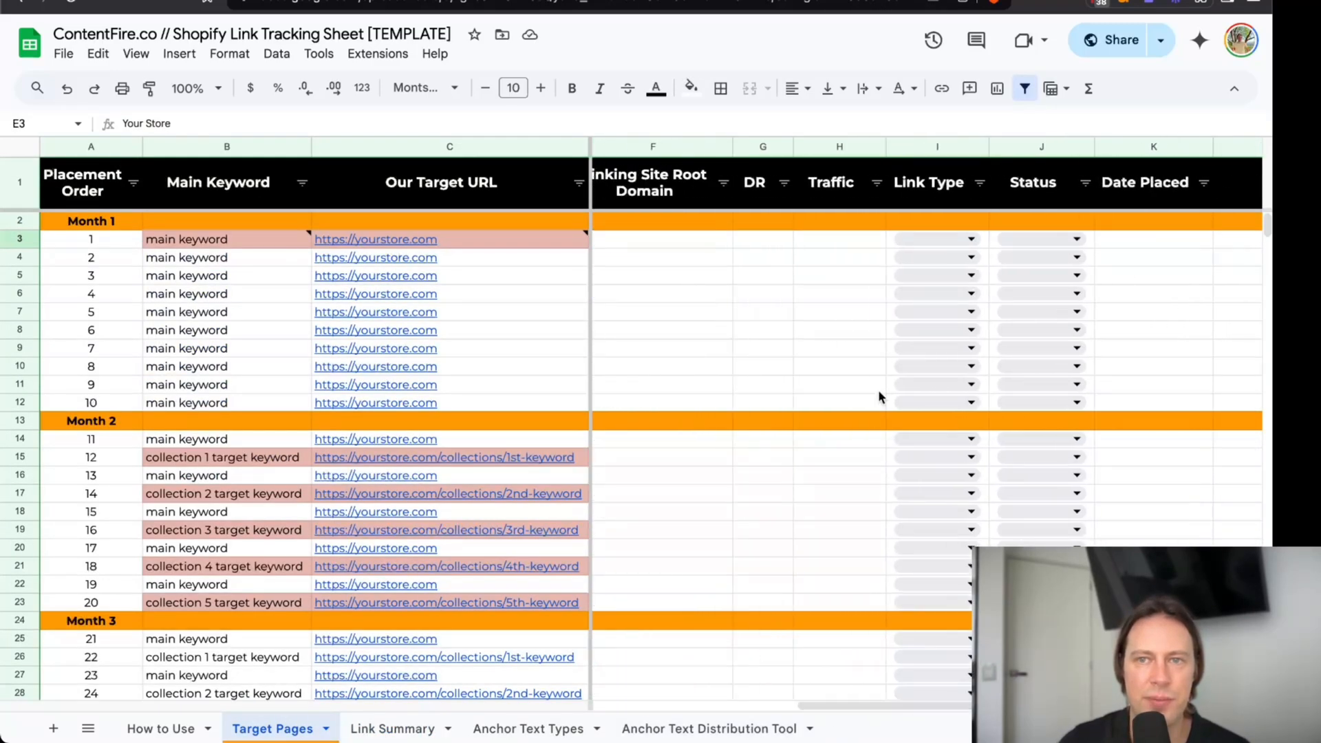
pyautogui.click(1026, 281)
pyautogui.click(1135, 237)
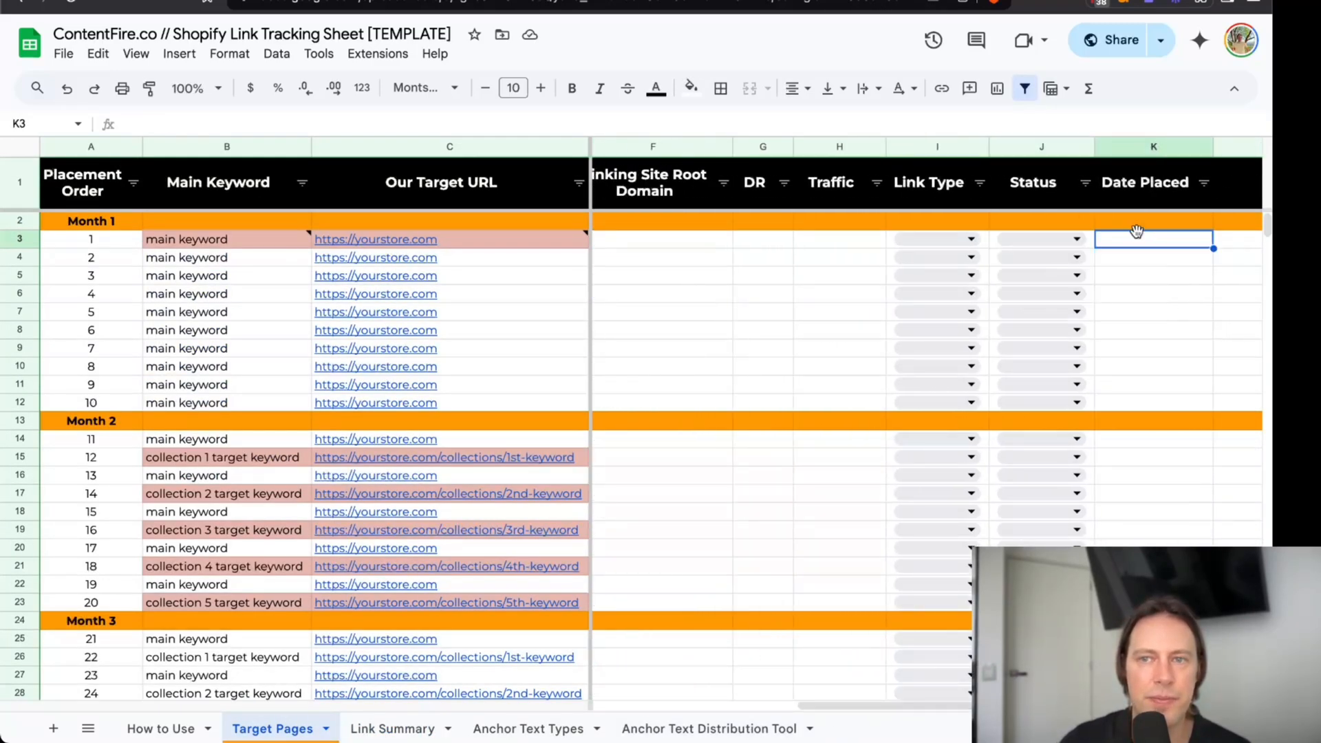
# Compare the number of links planned with the number built for each target URL on the Link Summary sheet.
pyautogui.click(392, 728)
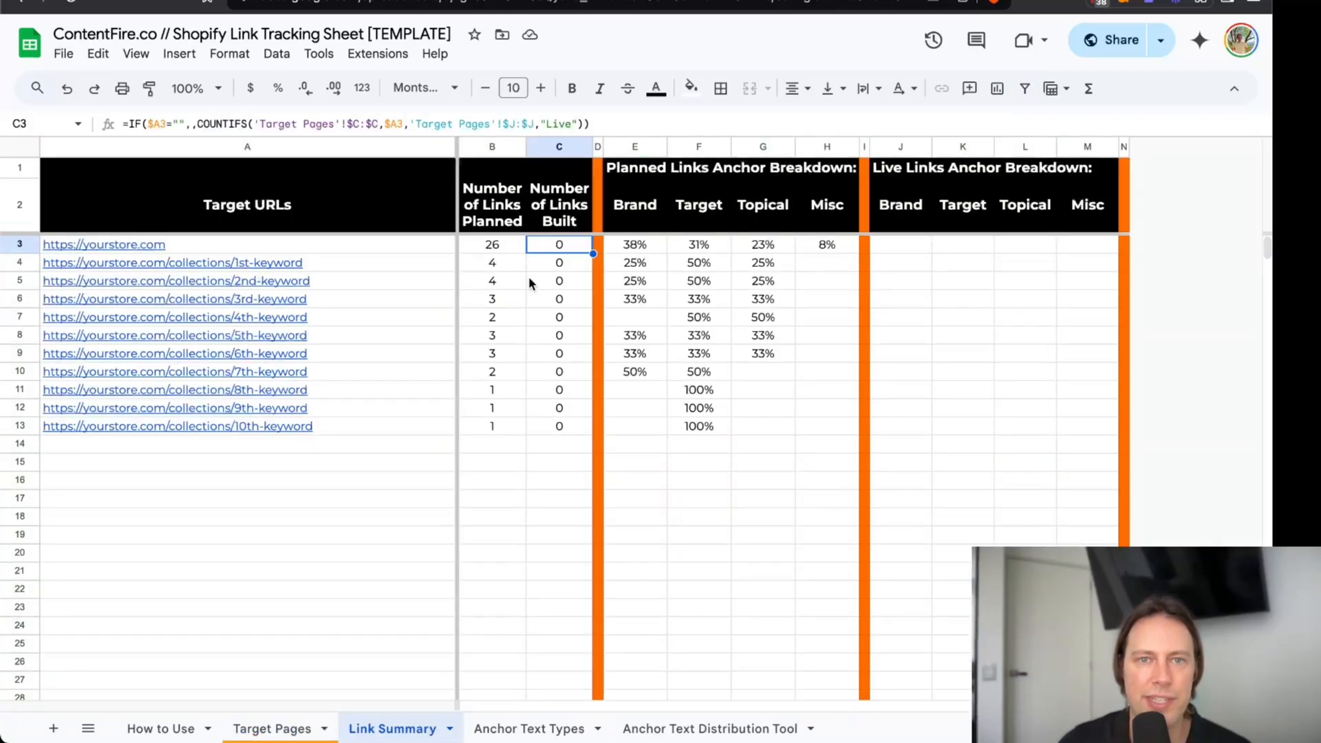
pyautogui.moveTo(490, 249); pyautogui.dragTo(547, 301)
pyautogui.click(557, 247)
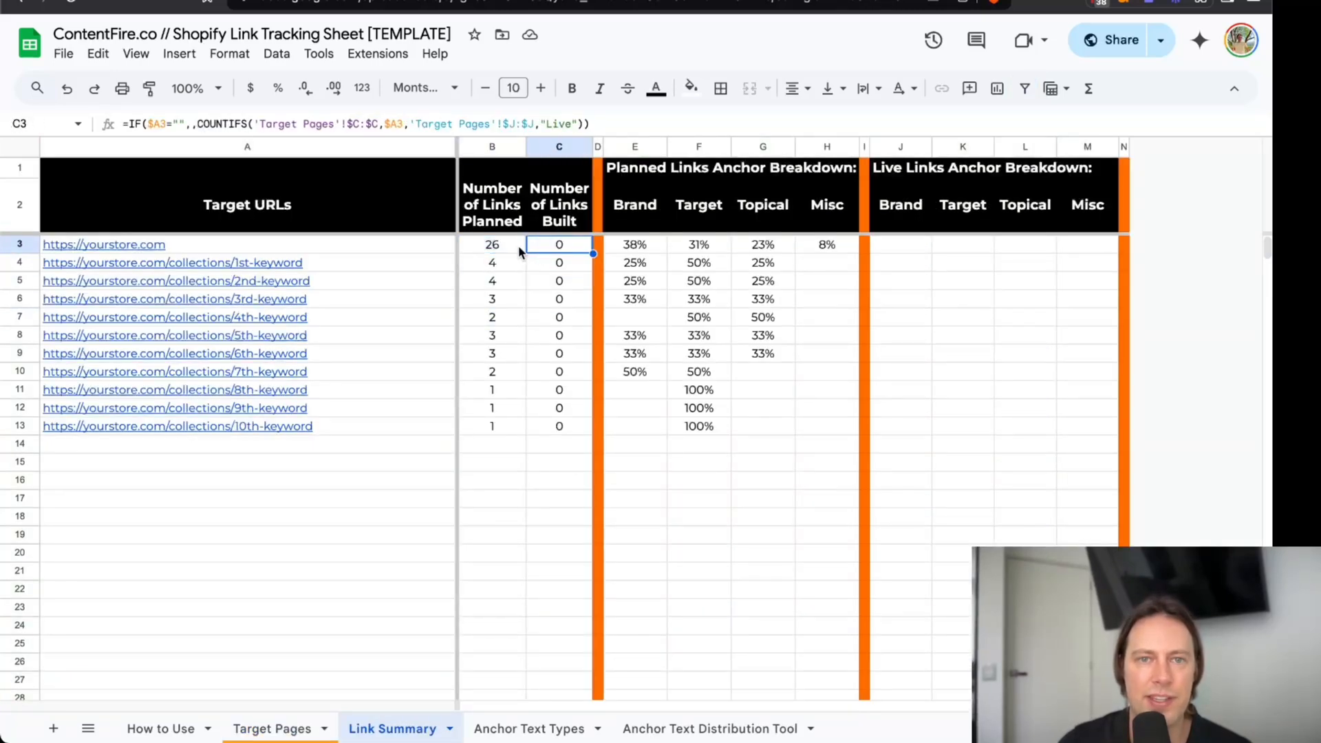
pyautogui.moveTo(502, 249); pyautogui.dragTo(513, 338)
pyautogui.moveTo(548, 249); pyautogui.dragTo(557, 372)
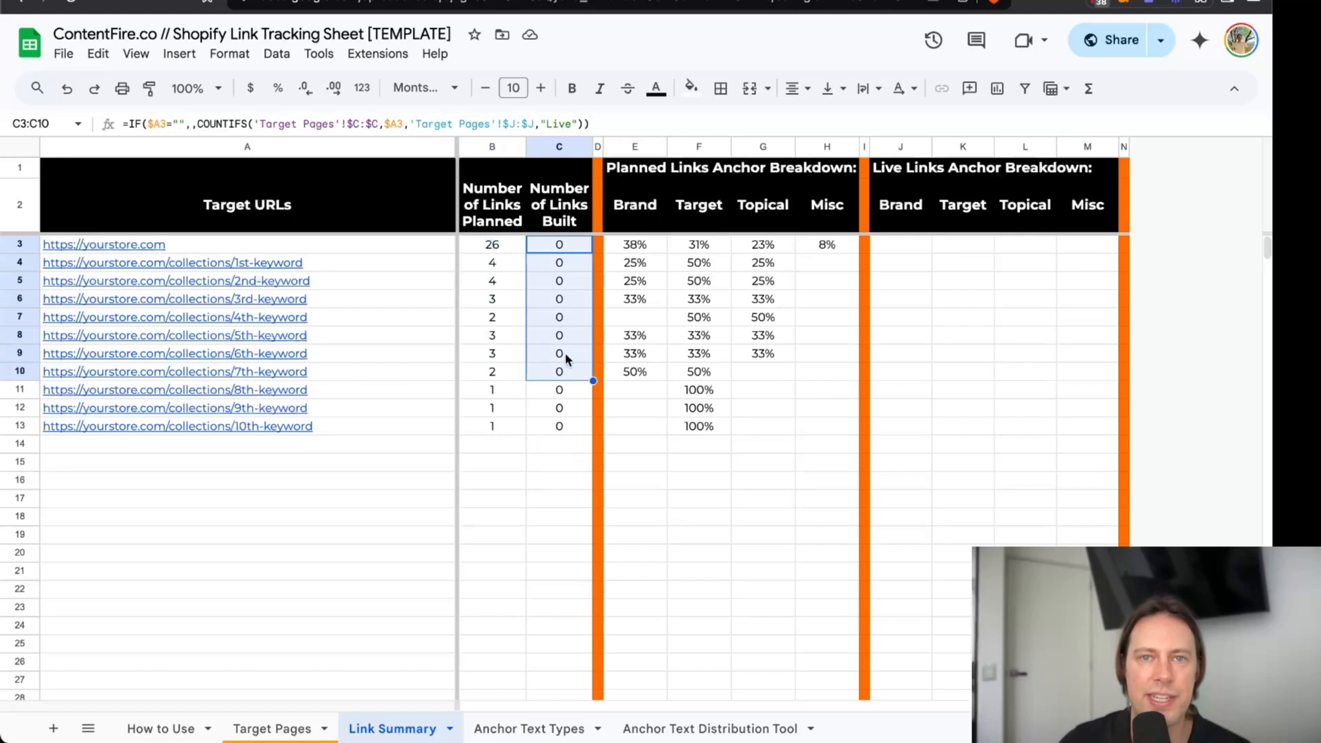
# Examine the Planned Links Anchor Breakdown, checking the homepage's Brand share and the 8th-keyword collection's Target share.
pyautogui.moveTo(634, 155); pyautogui.dragTo(815, 143)
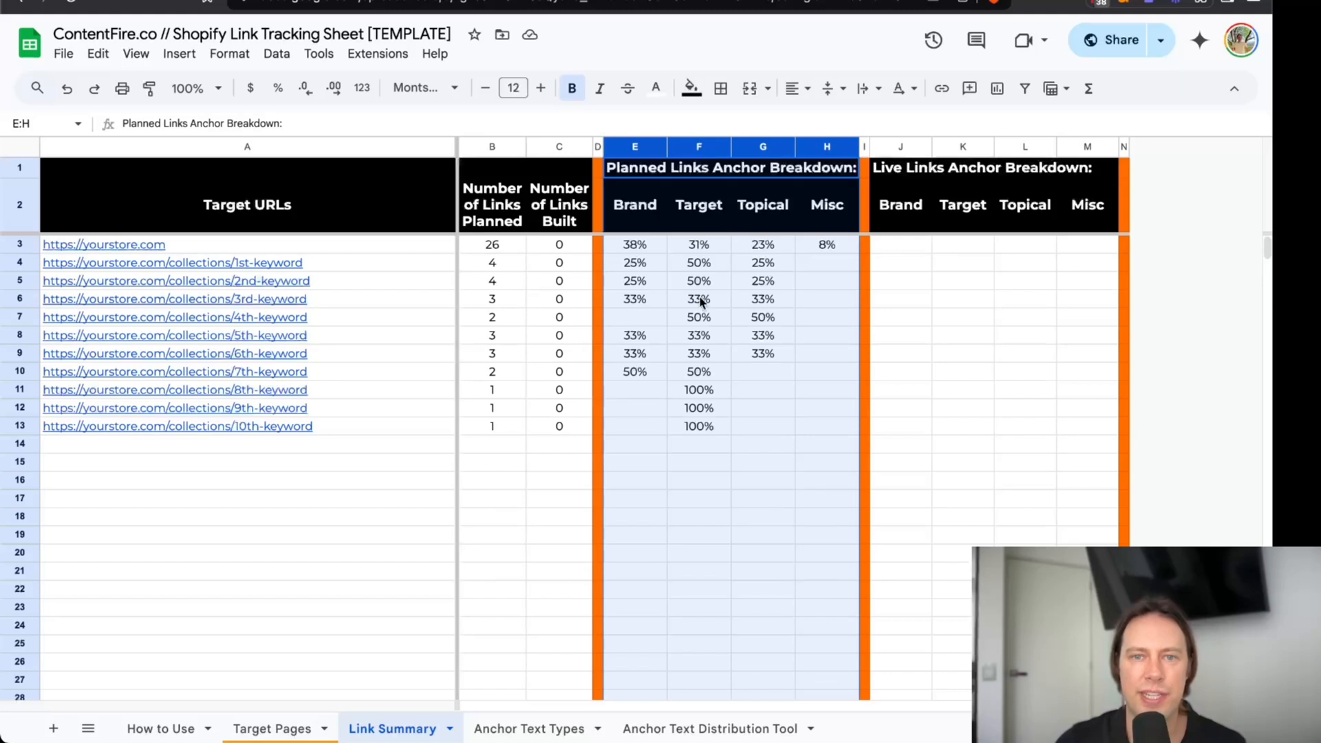
pyautogui.click(645, 245)
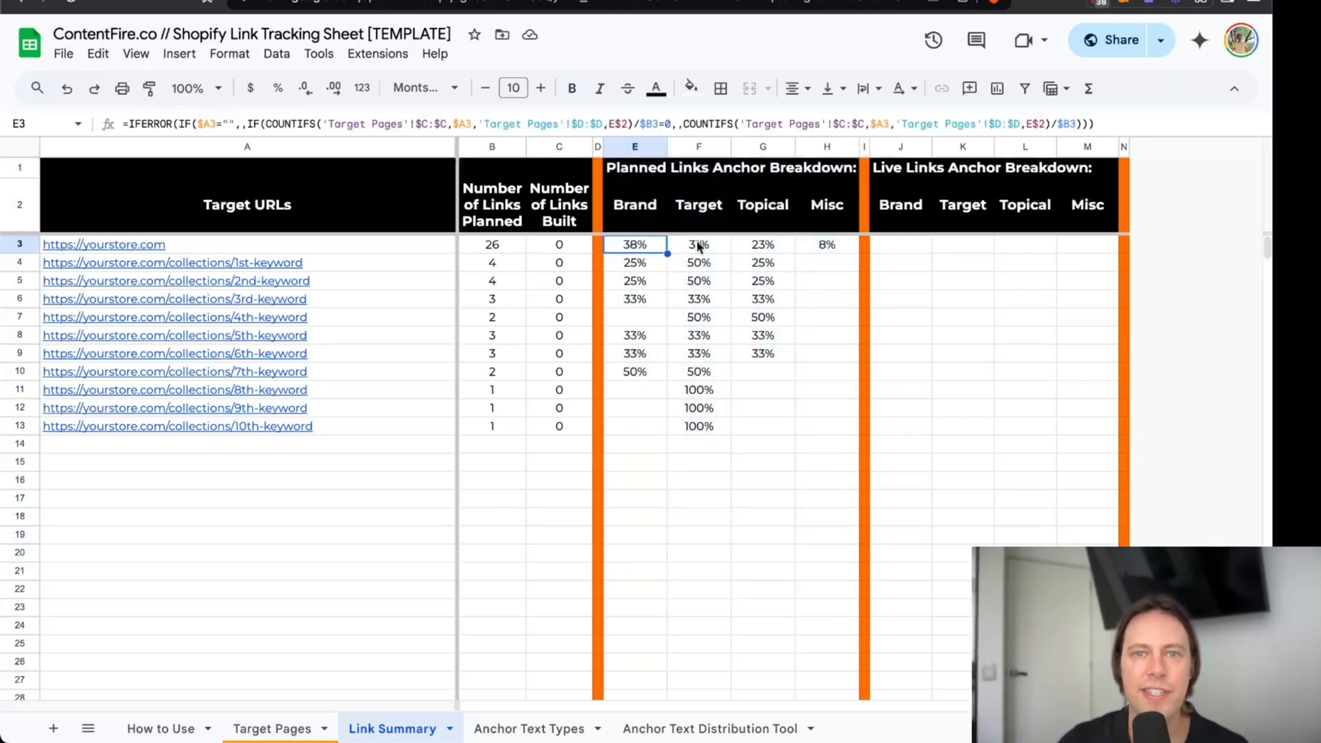
pyautogui.click(703, 388)
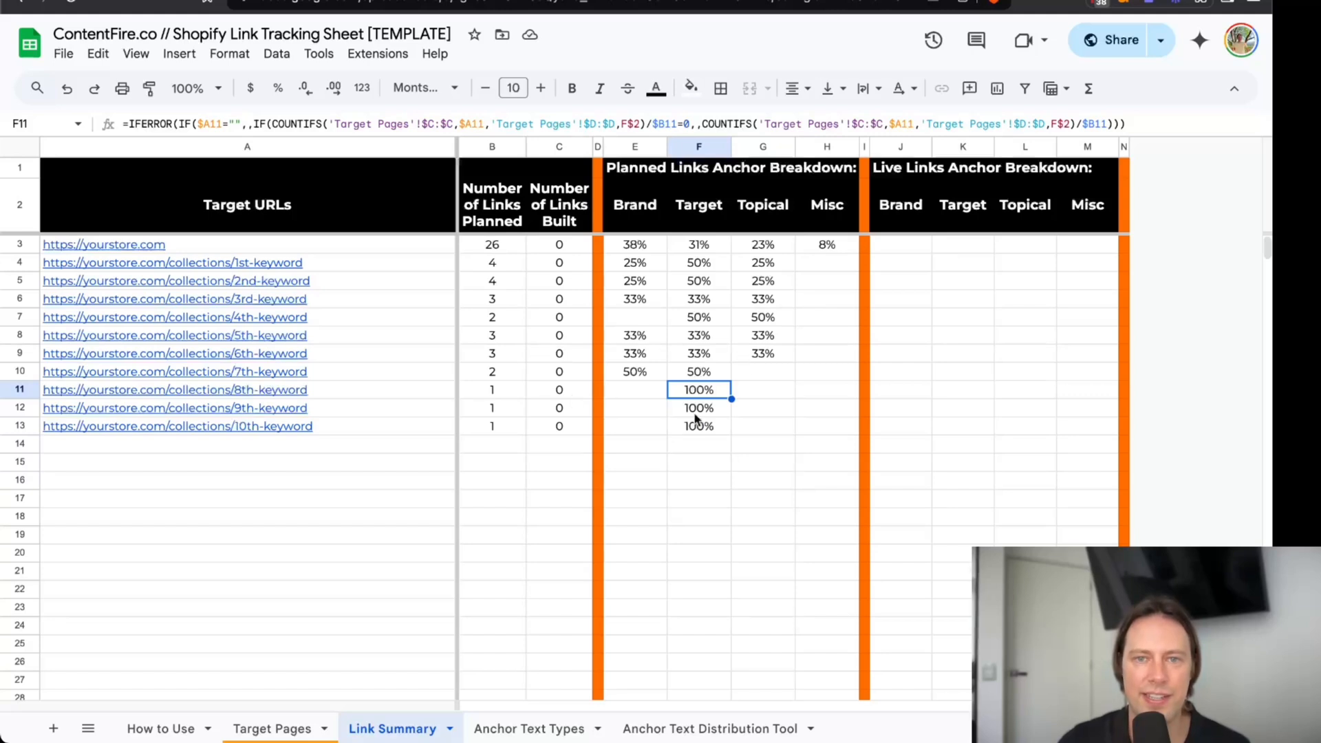
# Compare the planned link counts on the Link Summary sheet with the Brand, Target and Topical shares of the collection pages.
pyautogui.moveTo(699, 395); pyautogui.dragTo(702, 430)
pyautogui.moveTo(493, 390); pyautogui.dragTo(499, 427)
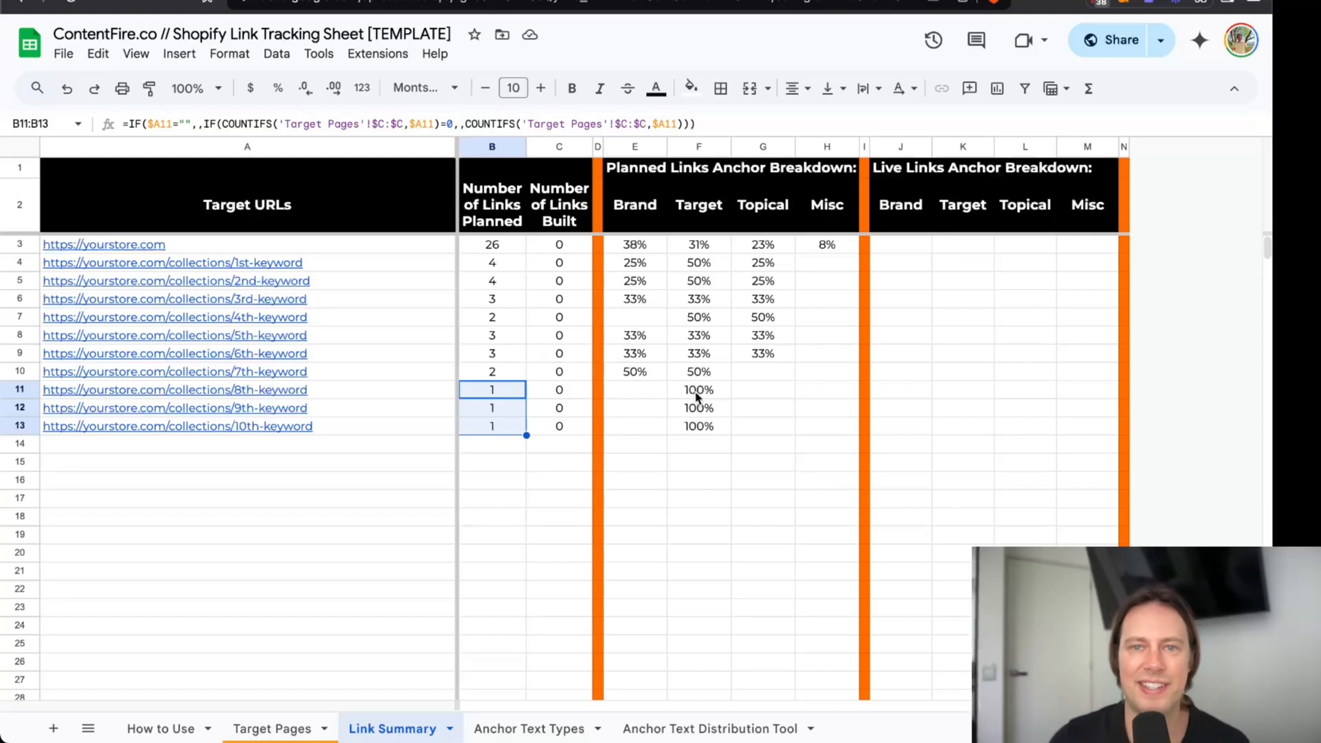
pyautogui.click(692, 217)
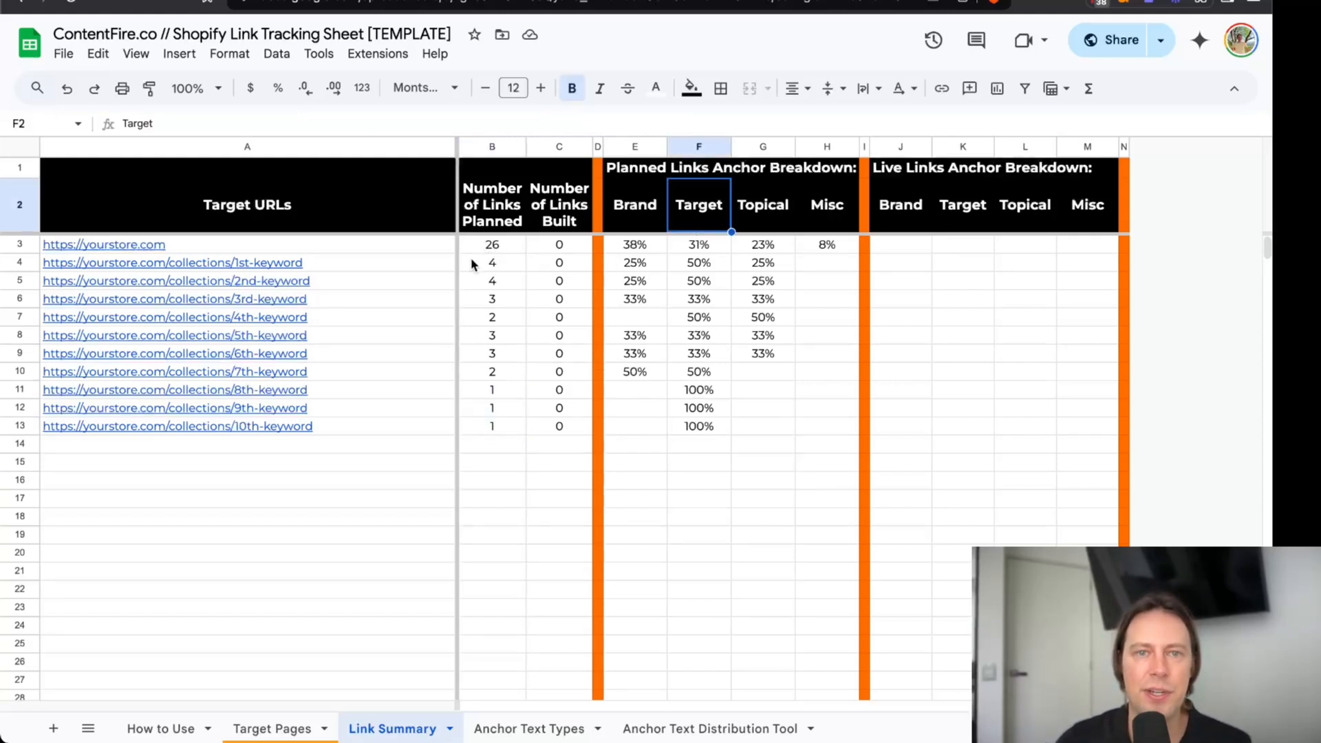
pyautogui.moveTo(494, 250); pyautogui.dragTo(509, 355)
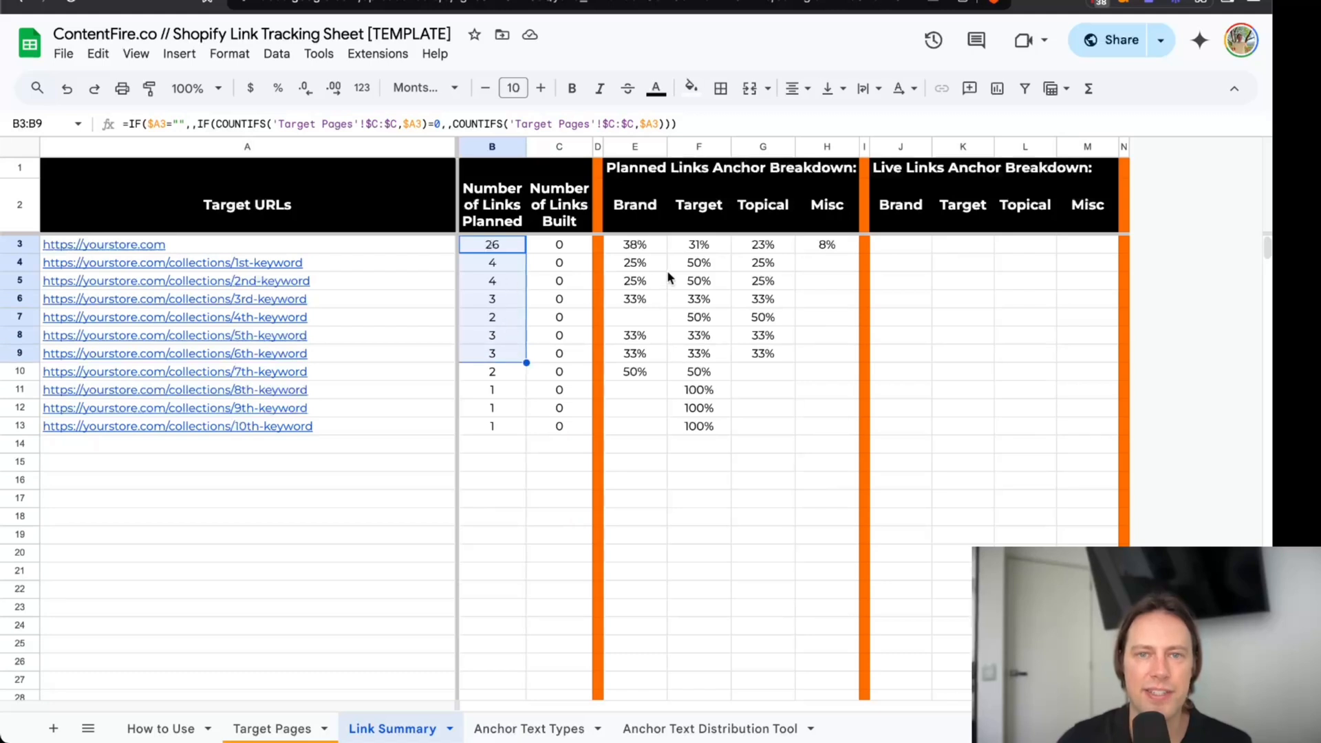
pyautogui.moveTo(648, 258); pyautogui.dragTo(757, 375)
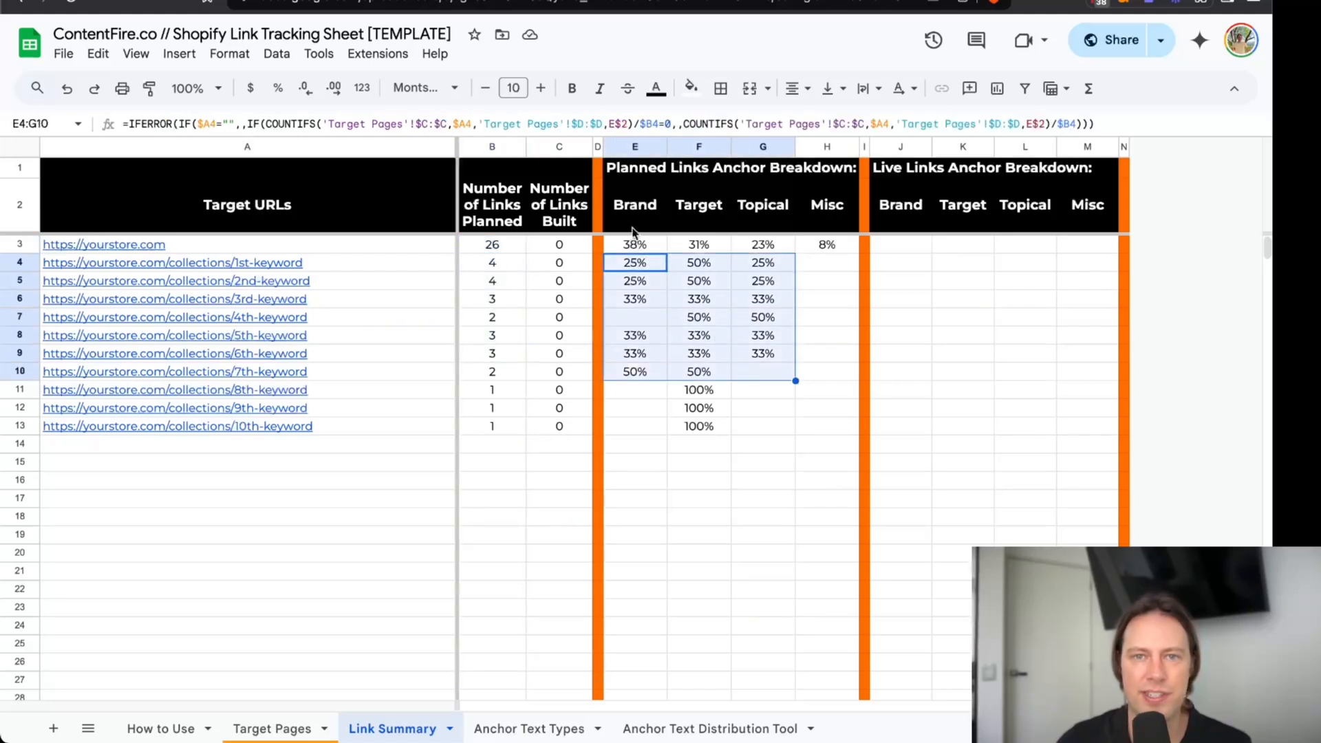
pyautogui.click(665, 206)
pyautogui.click(736, 205)
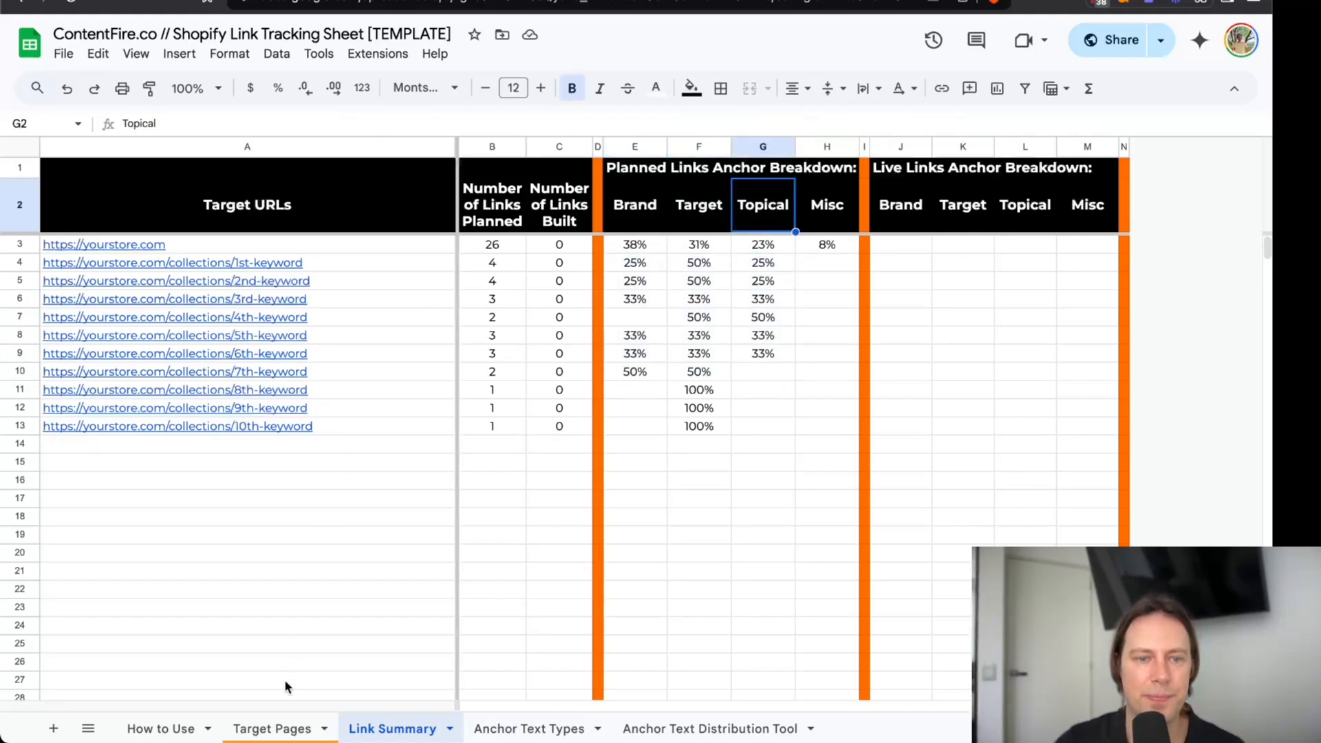
# Read the example notes on the Month 1 Topical and Target anchor texts for placements 6 and 7 on the Target Pages sheet.
pyautogui.click(285, 727)
pyautogui.moveTo(892, 706); pyautogui.dragTo(671, 706)
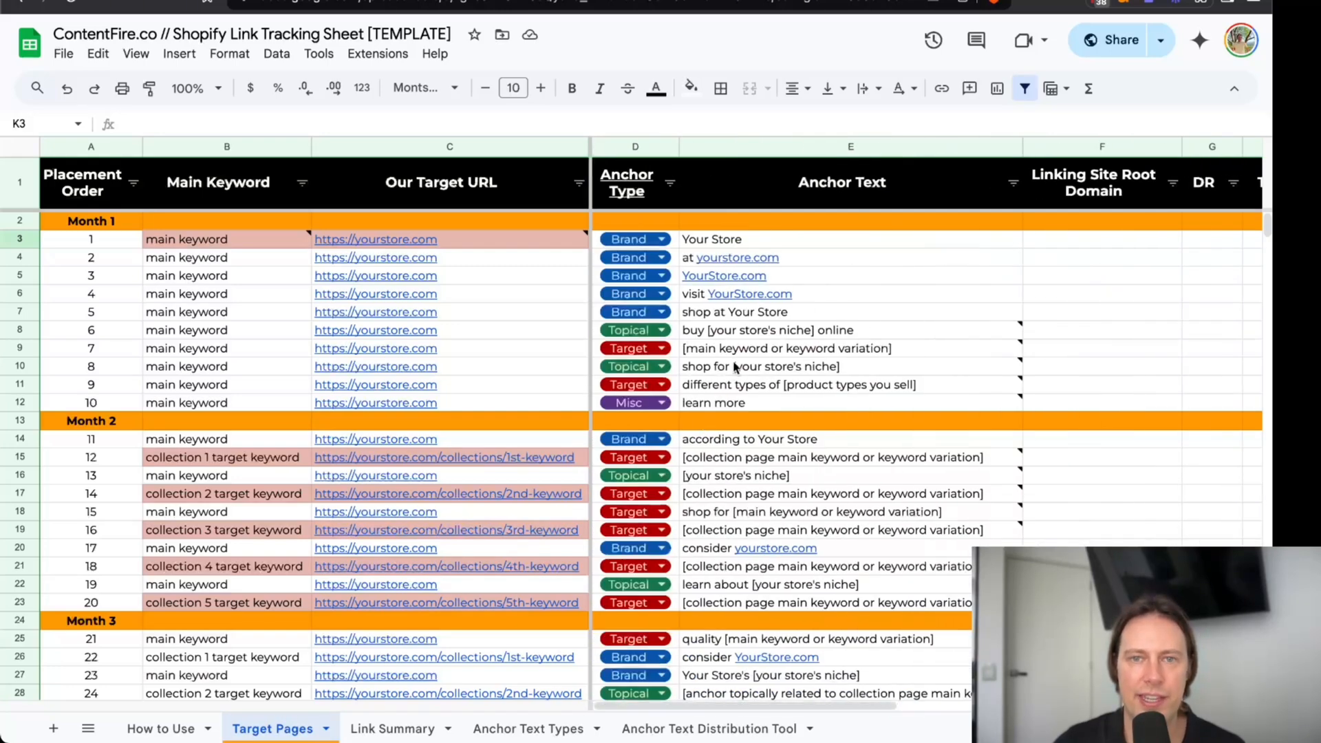
pyautogui.moveTo(774, 341)
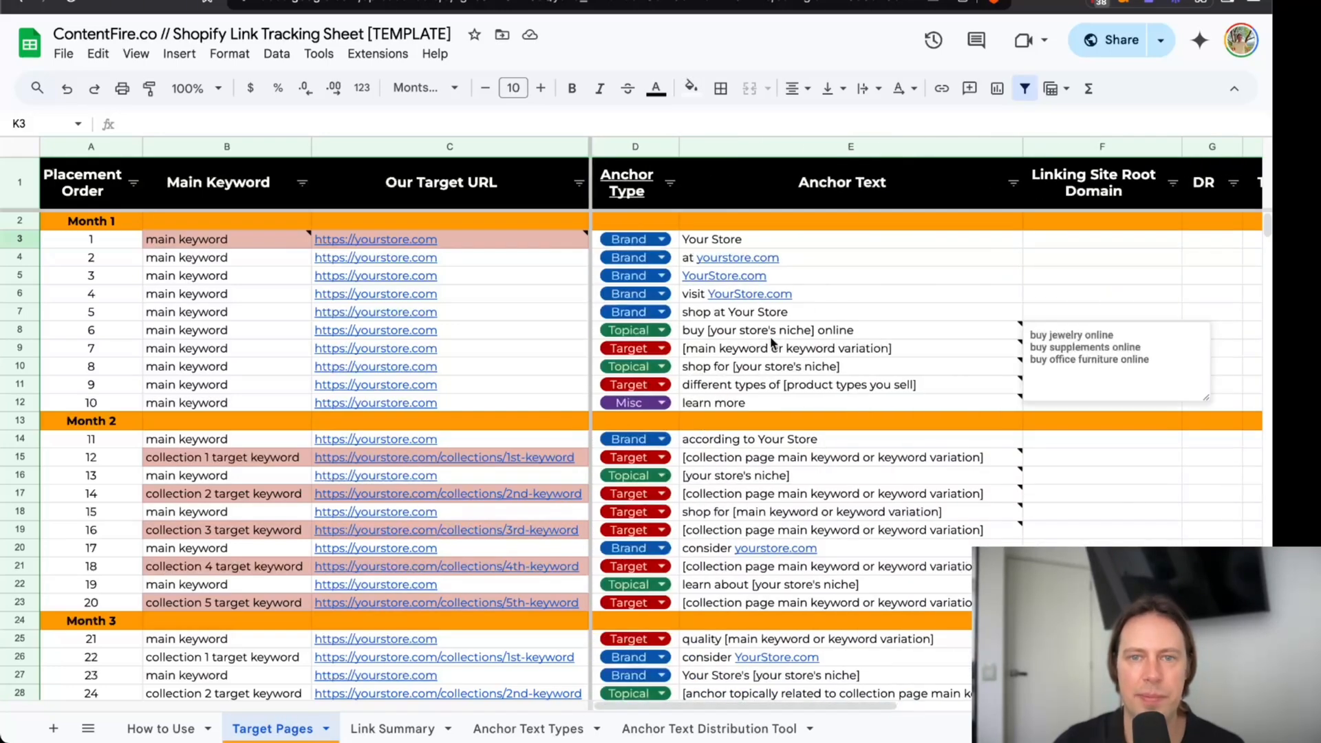
pyautogui.click(808, 331)
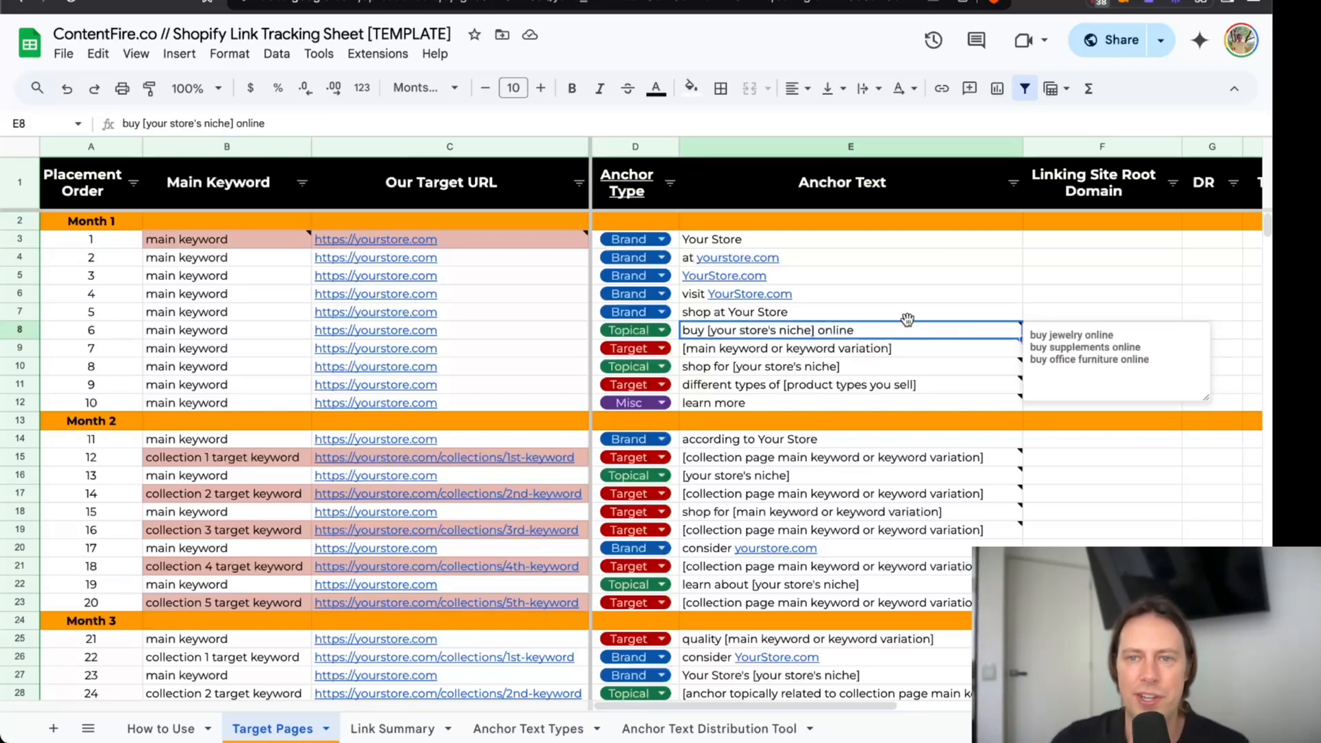
pyautogui.click(1002, 363)
pyautogui.click(1001, 337)
pyautogui.click(1002, 356)
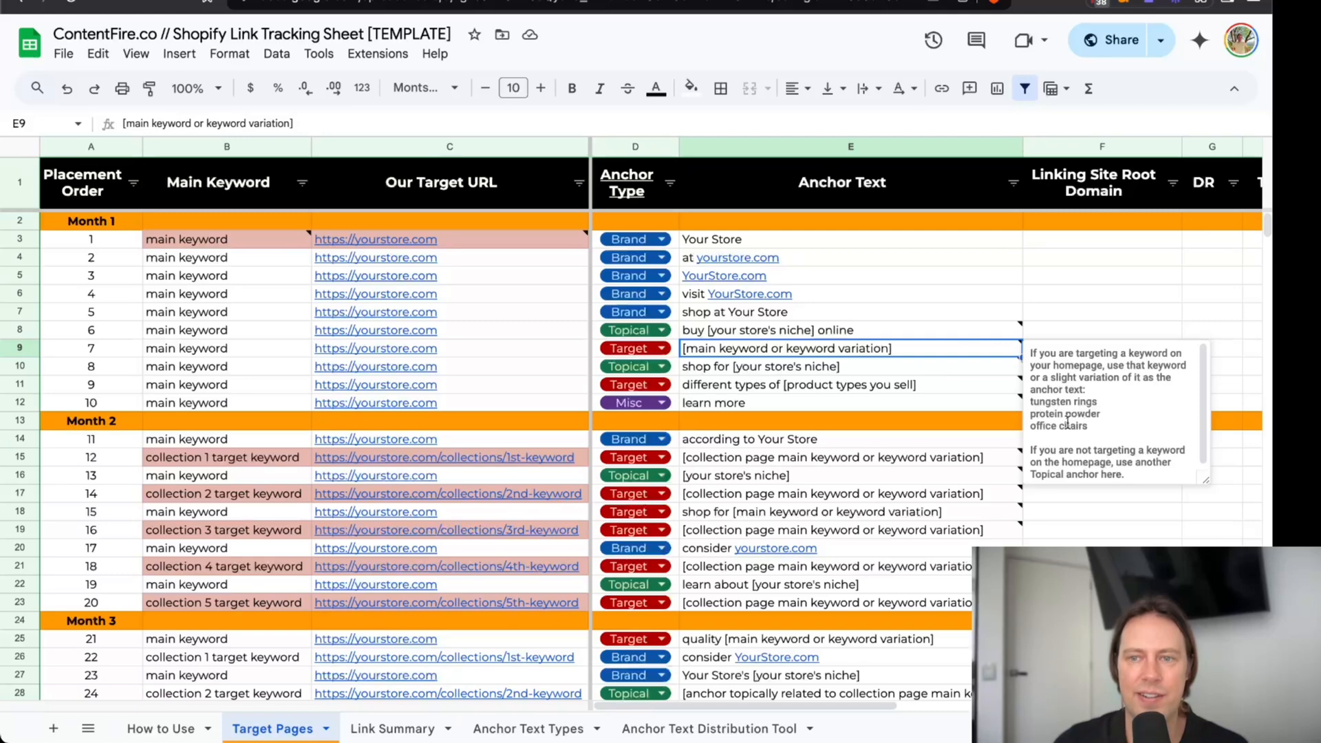
pyautogui.click(988, 330)
pyautogui.click(991, 349)
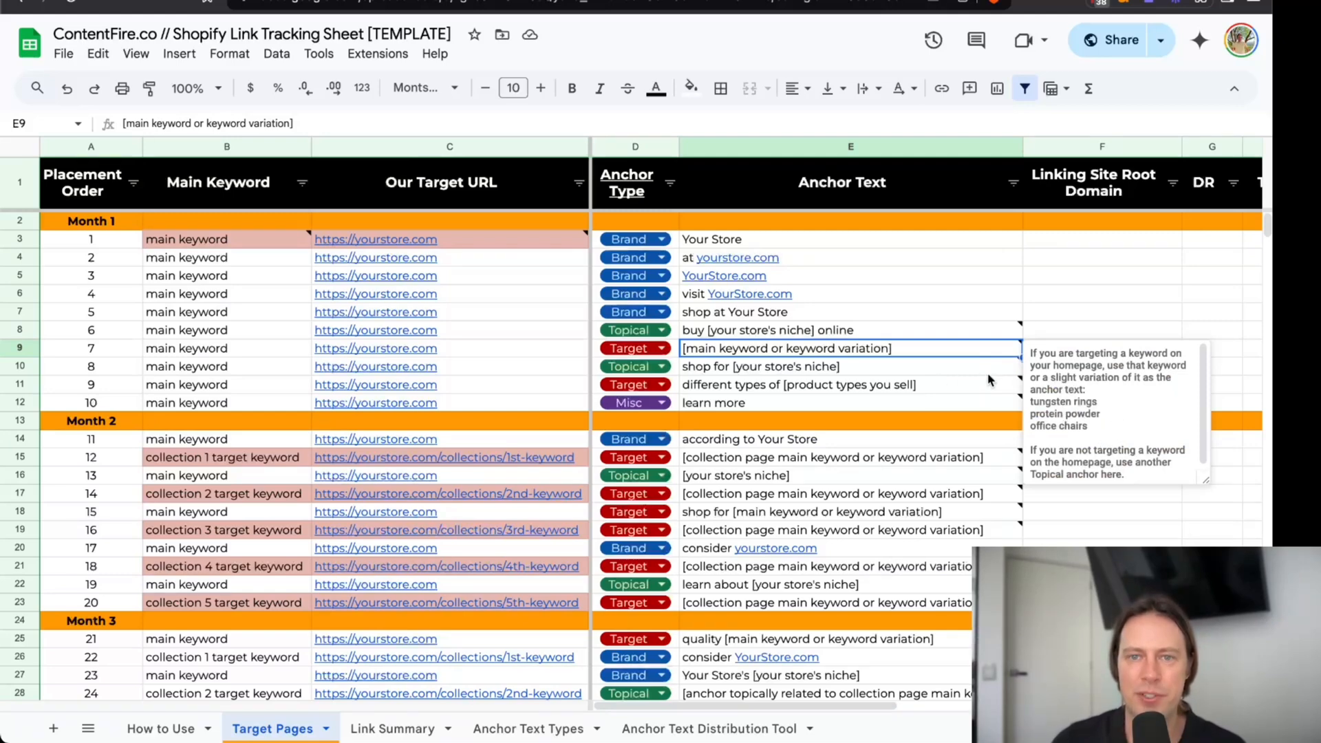
# Read the anchor text examples in the note for placement 14, the collection 2 keyword in Month 2.
pyautogui.click(941, 390)
pyautogui.click(937, 497)
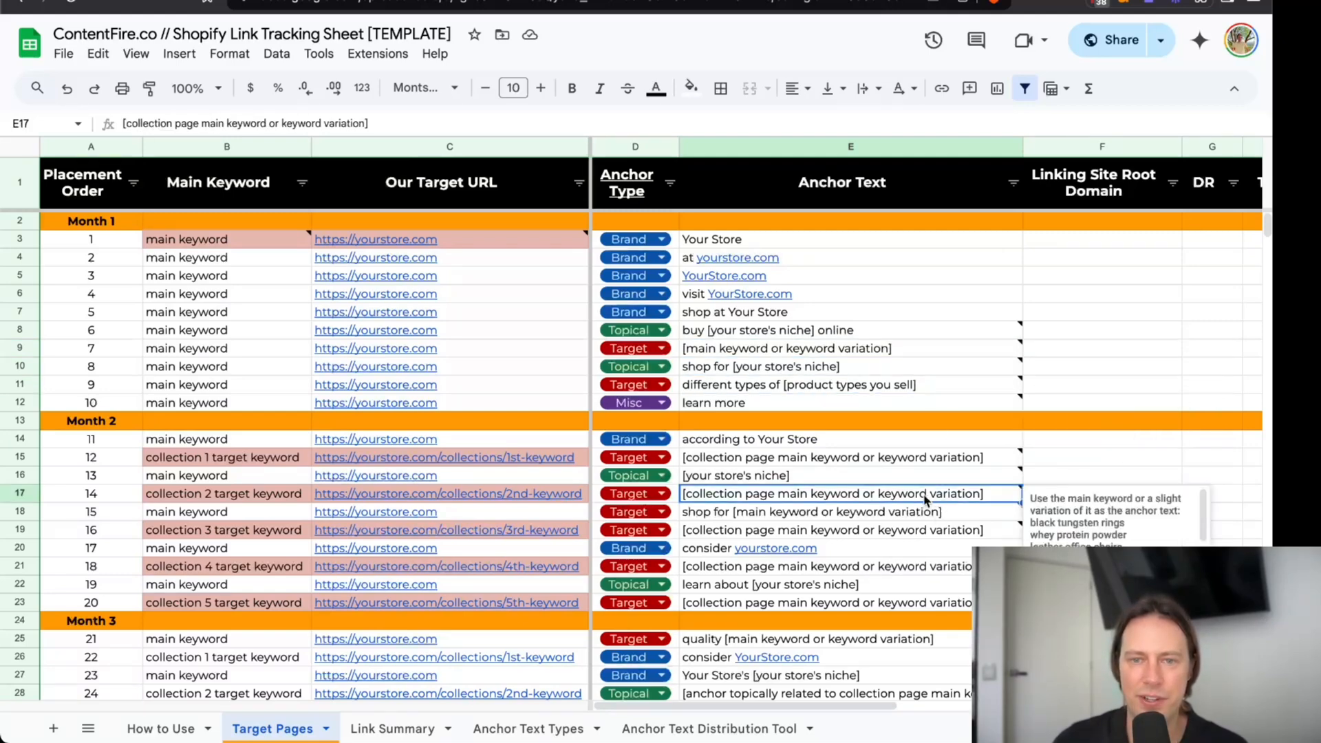
pyautogui.moveTo(1030, 520); pyautogui.dragTo(1128, 526)
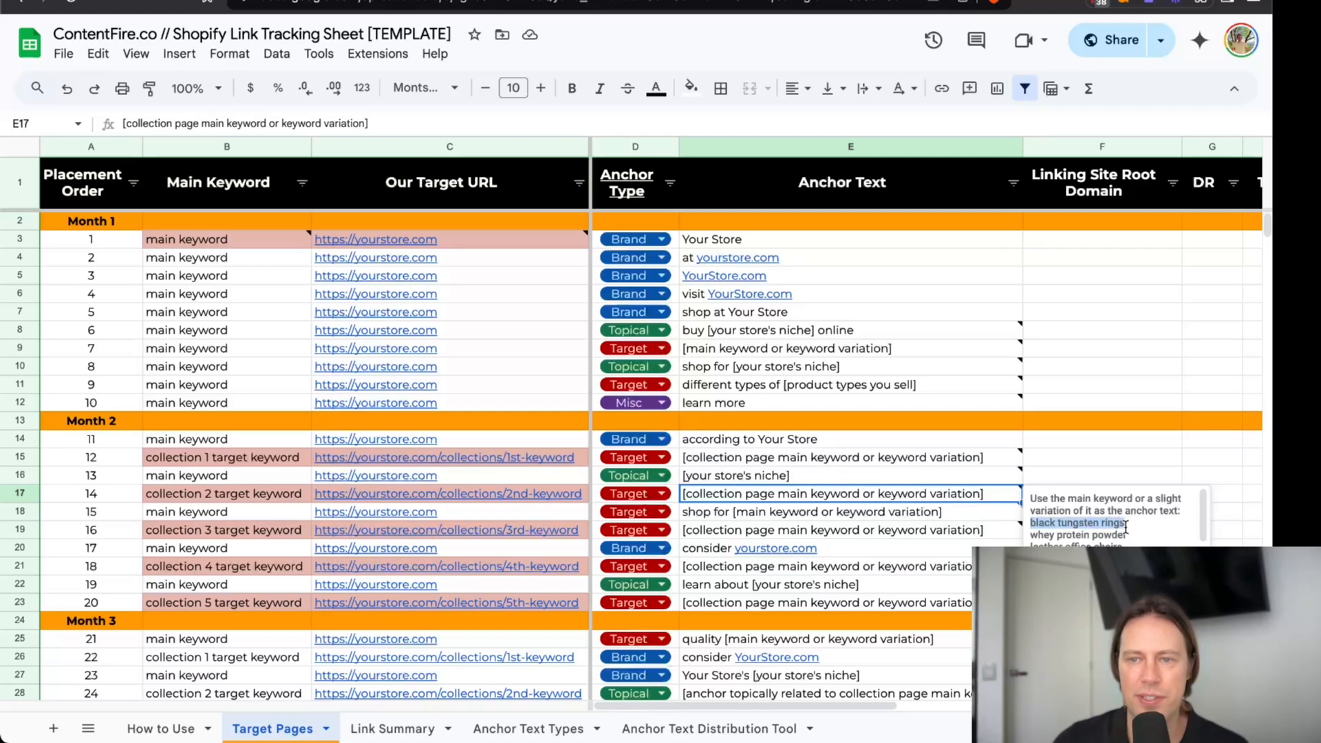
pyautogui.moveTo(1030, 536); pyautogui.dragTo(1136, 535)
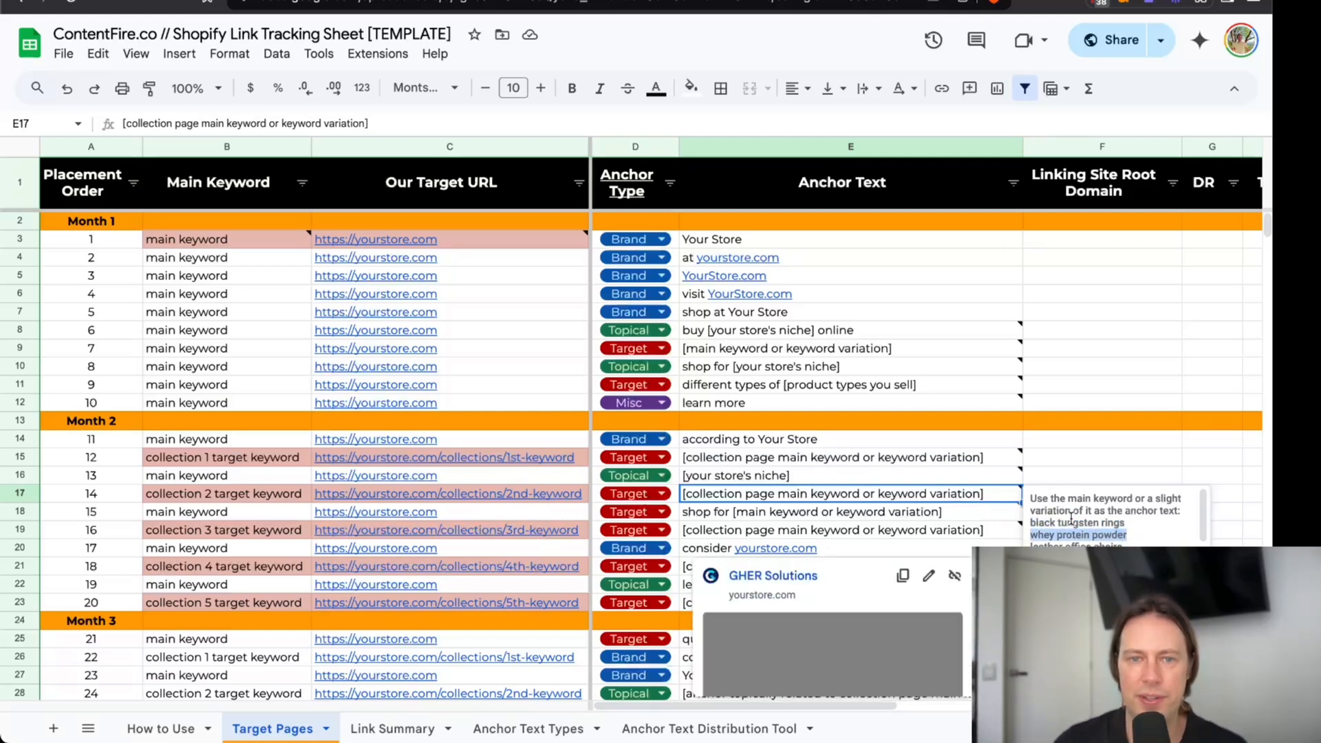
pyautogui.click(1103, 406)
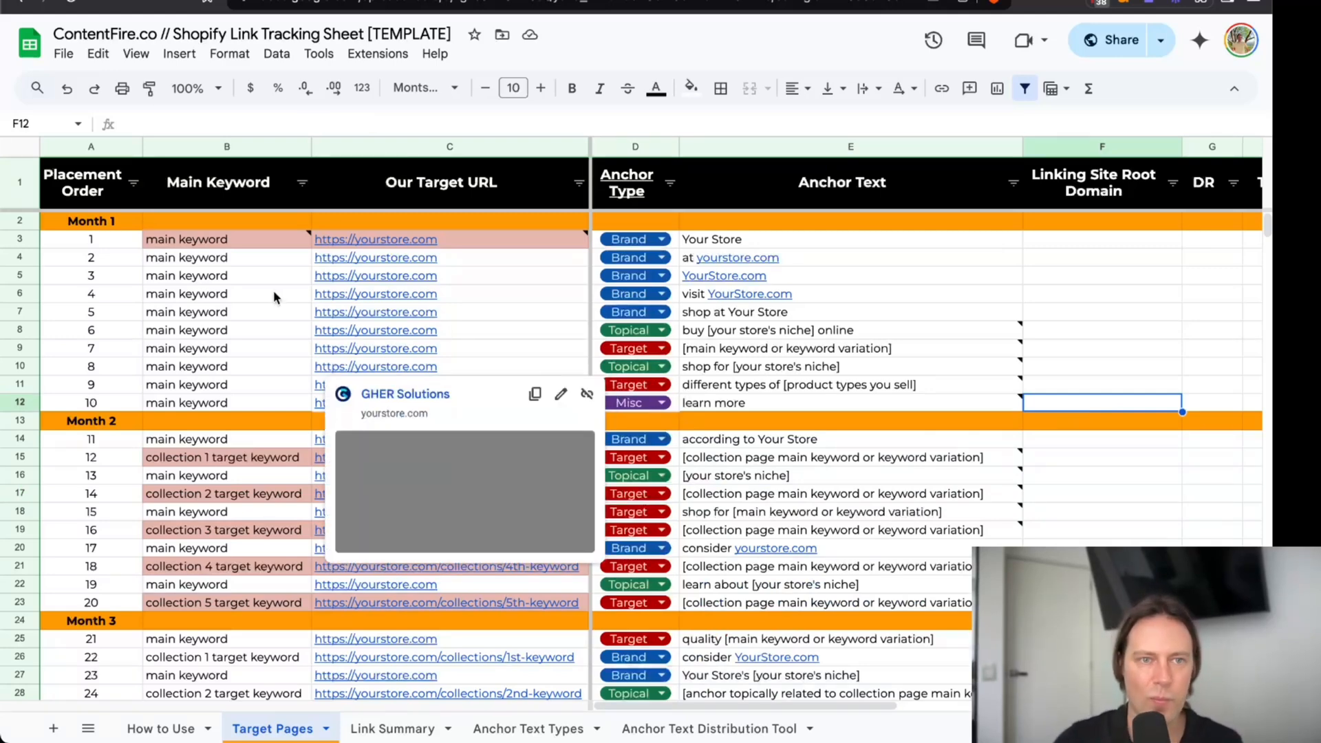
# Duplicate the Target Pages sheet and rename the copy Example Target Pages.
pyautogui.rightClick(283, 728)
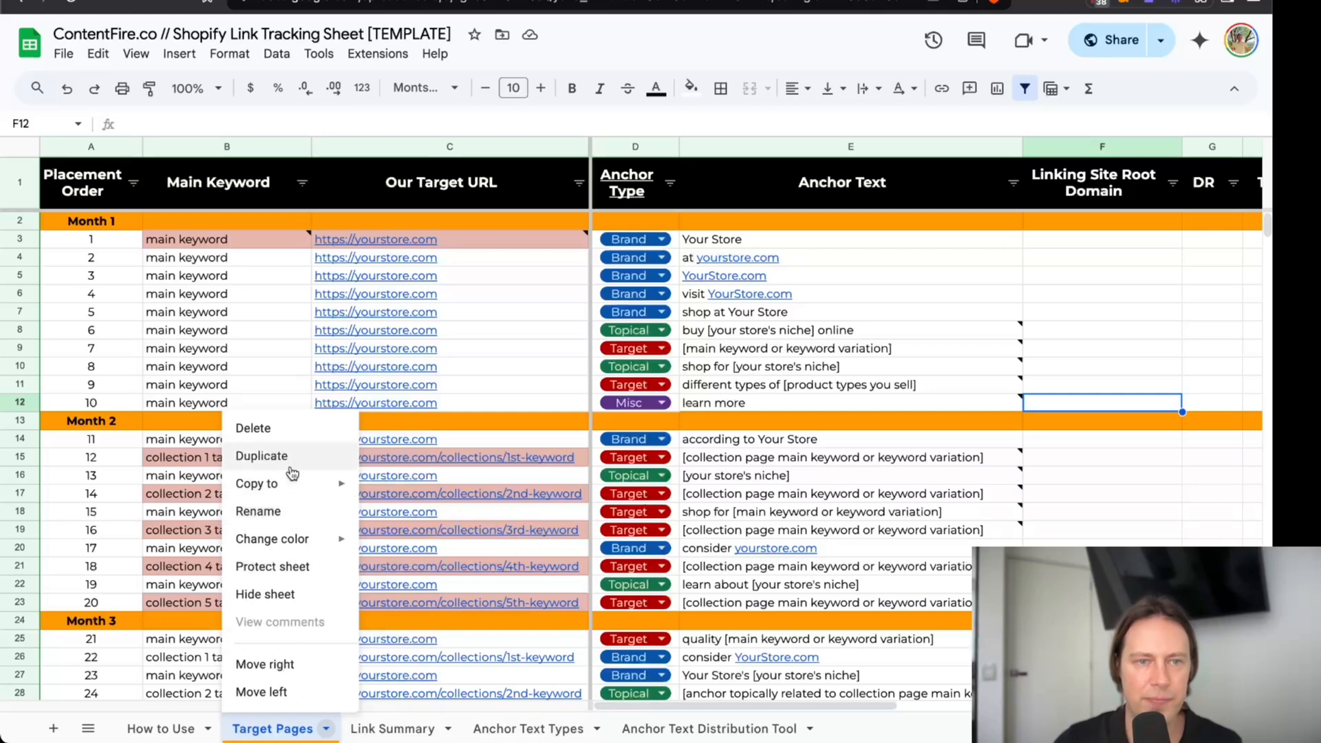
pyautogui.click(286, 456)
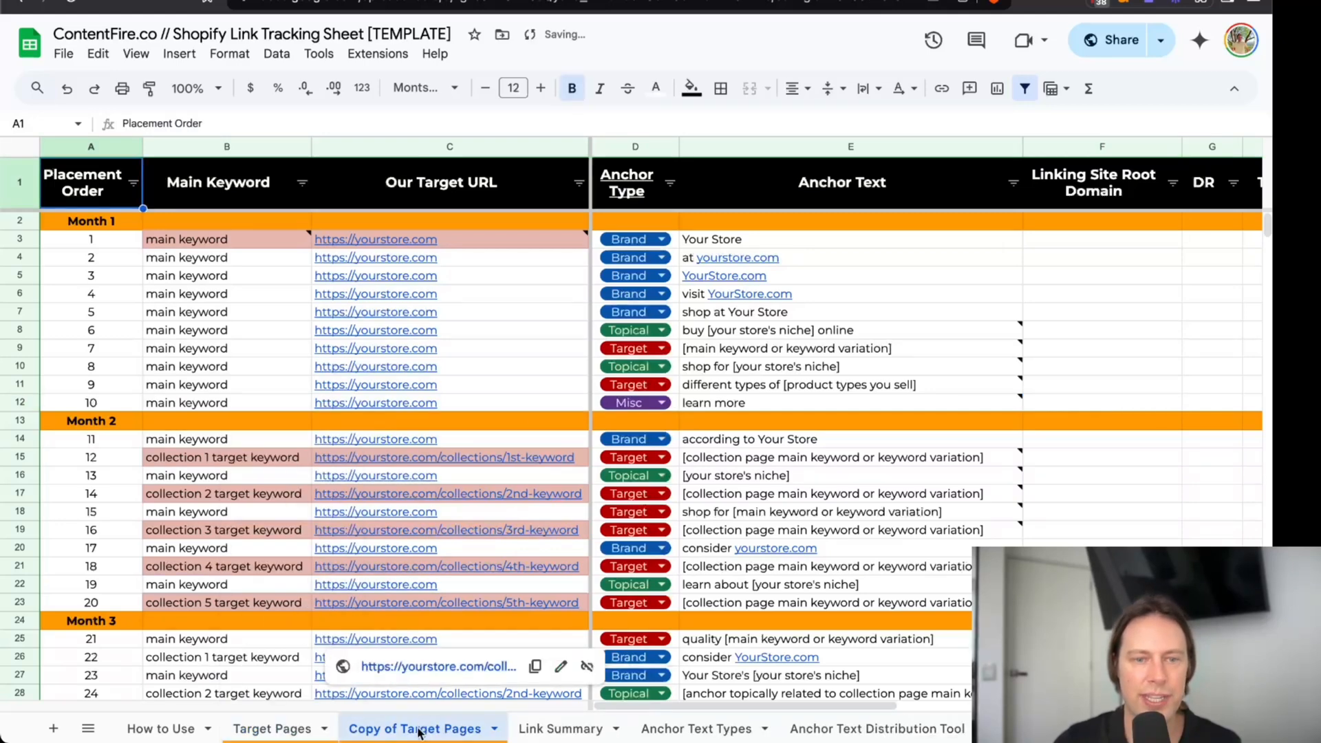
pyautogui.doubleClick(391, 726)
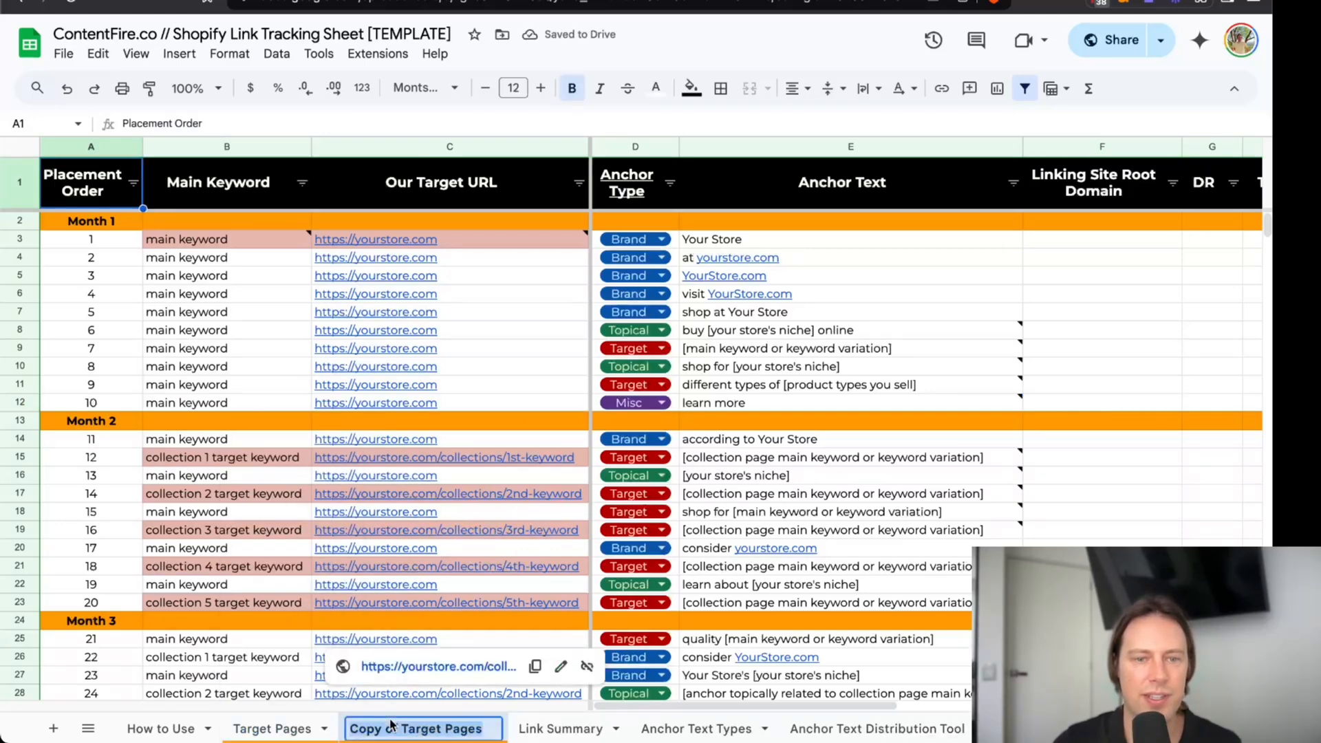
pyautogui.click(395, 730)
pyautogui.moveTo(398, 731); pyautogui.dragTo(353, 734)
pyautogui.write('Example')
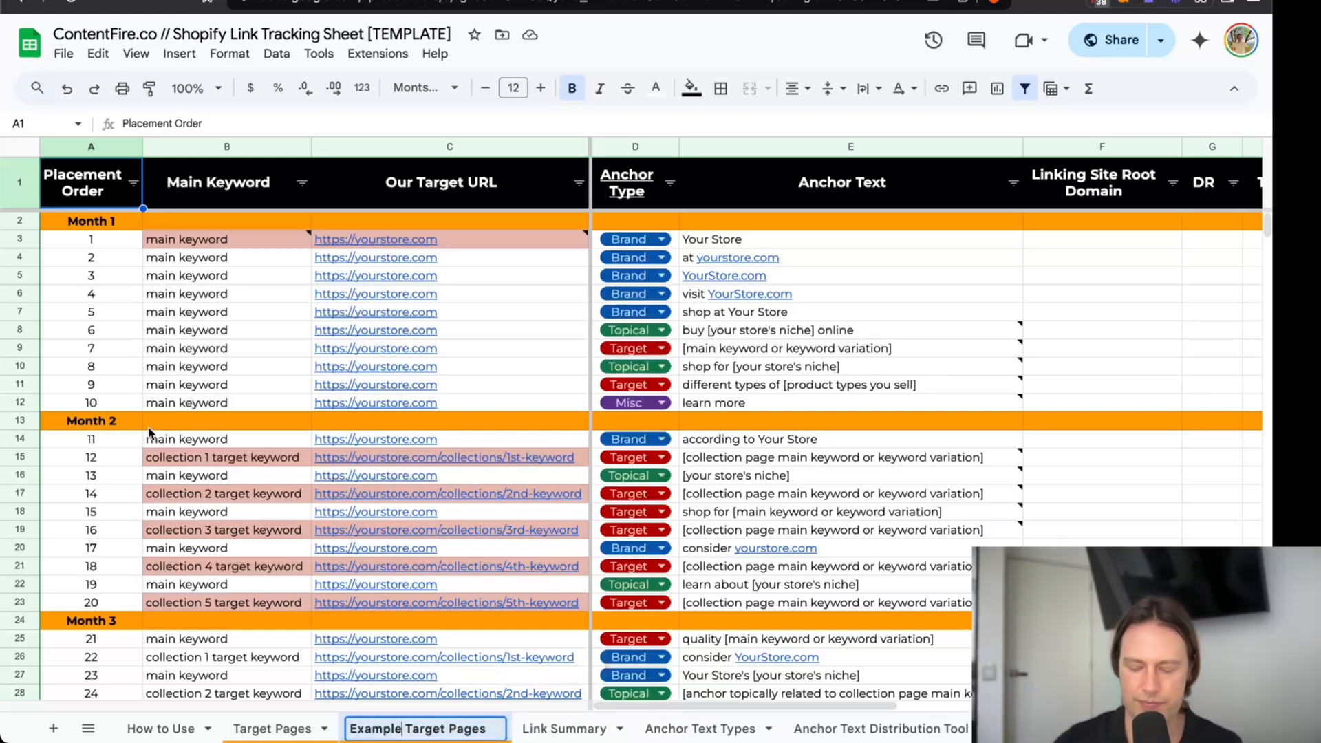
pyautogui.press('Return')
# Copy the homepage keyword "tungsten rings" from the Shopify Keyword Research & Page Grouping spreadsheet into placement 1's Main Keyword on Example Target Pages.
pyautogui.moveTo(215, 247)
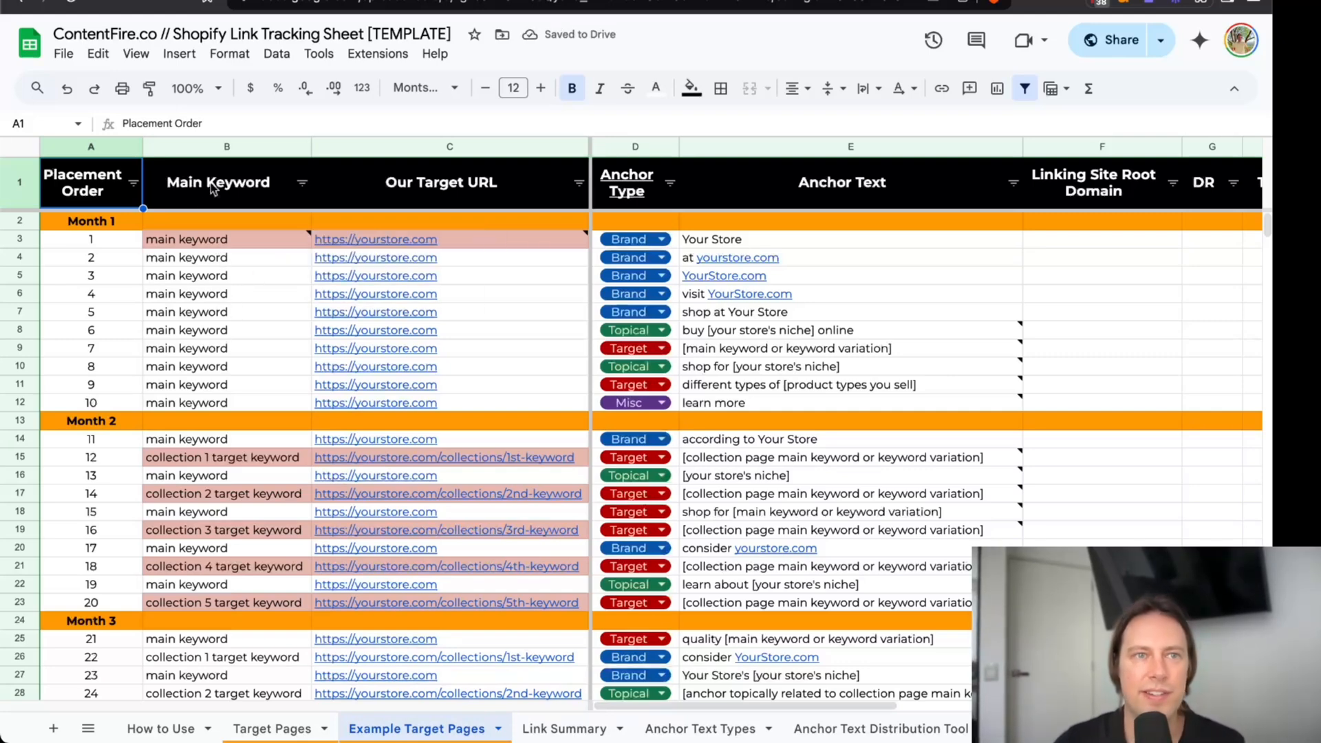
pyautogui.click(63, 54)
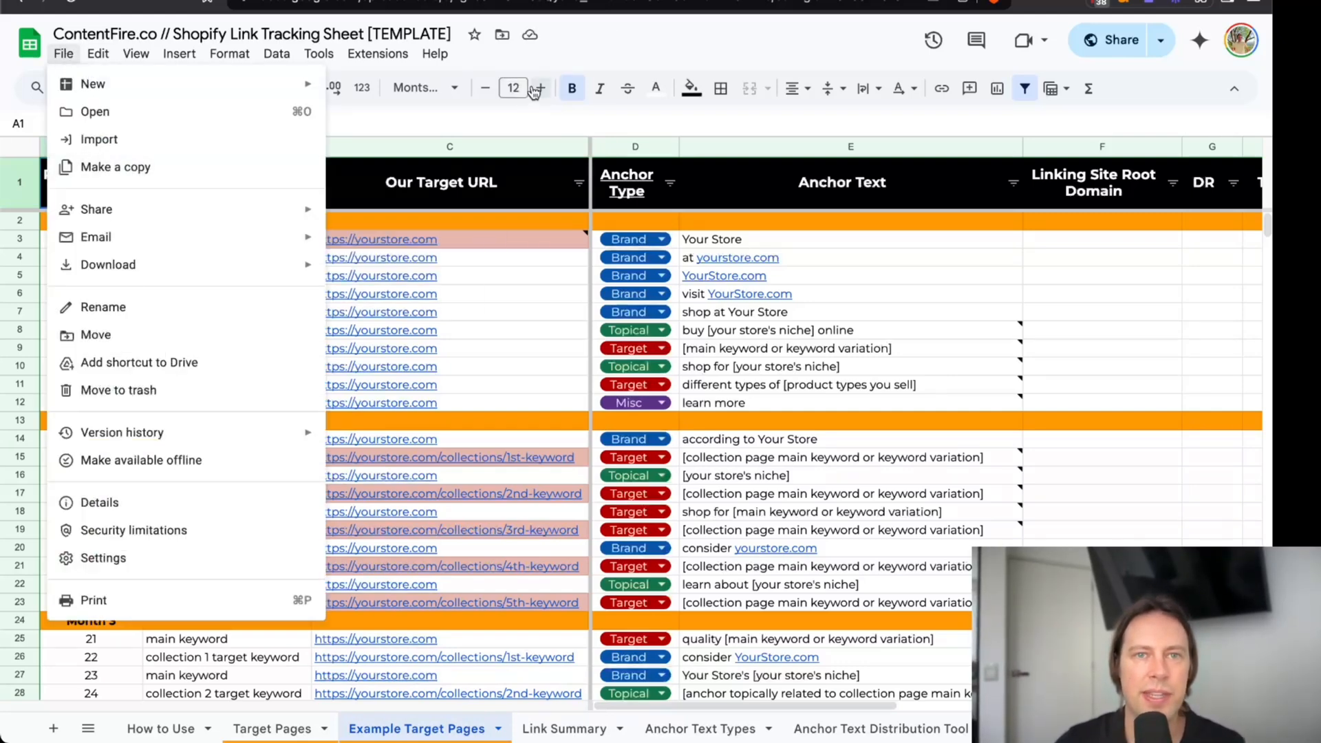
pyautogui.click(676, 48)
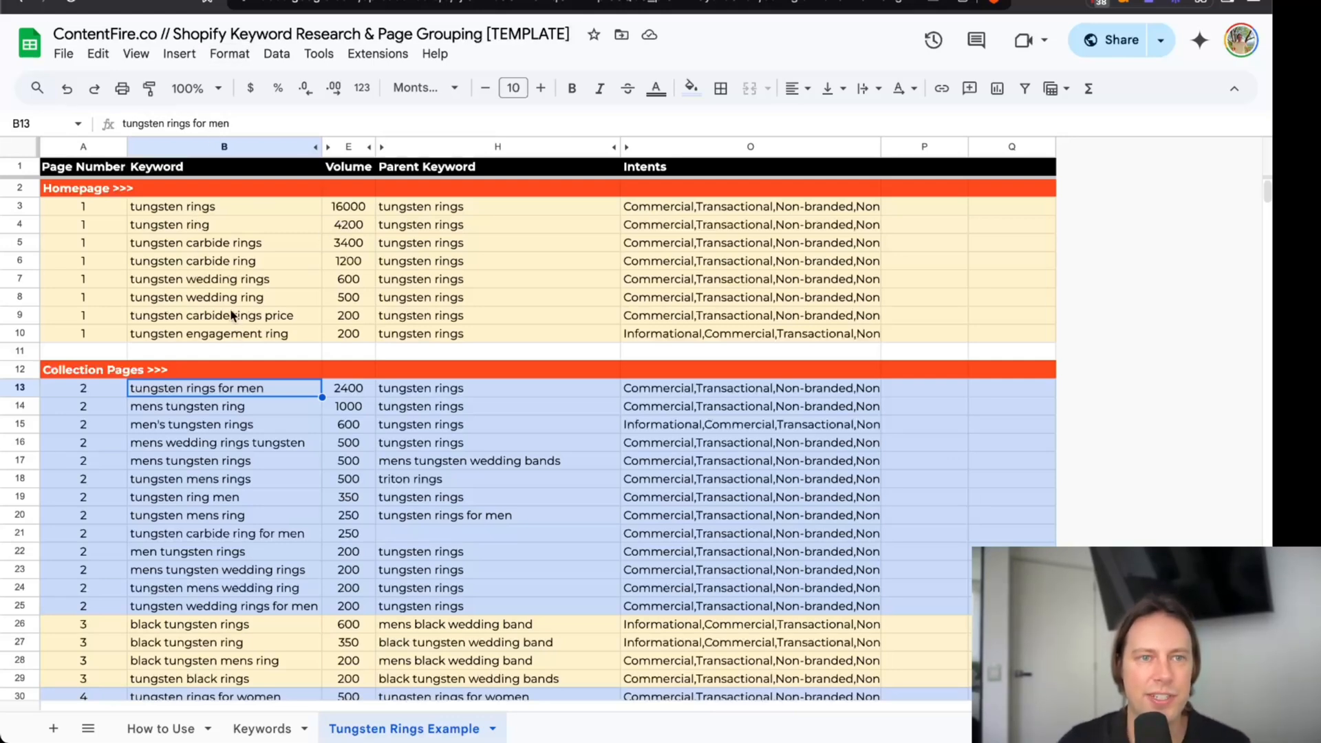
pyautogui.click(251, 201)
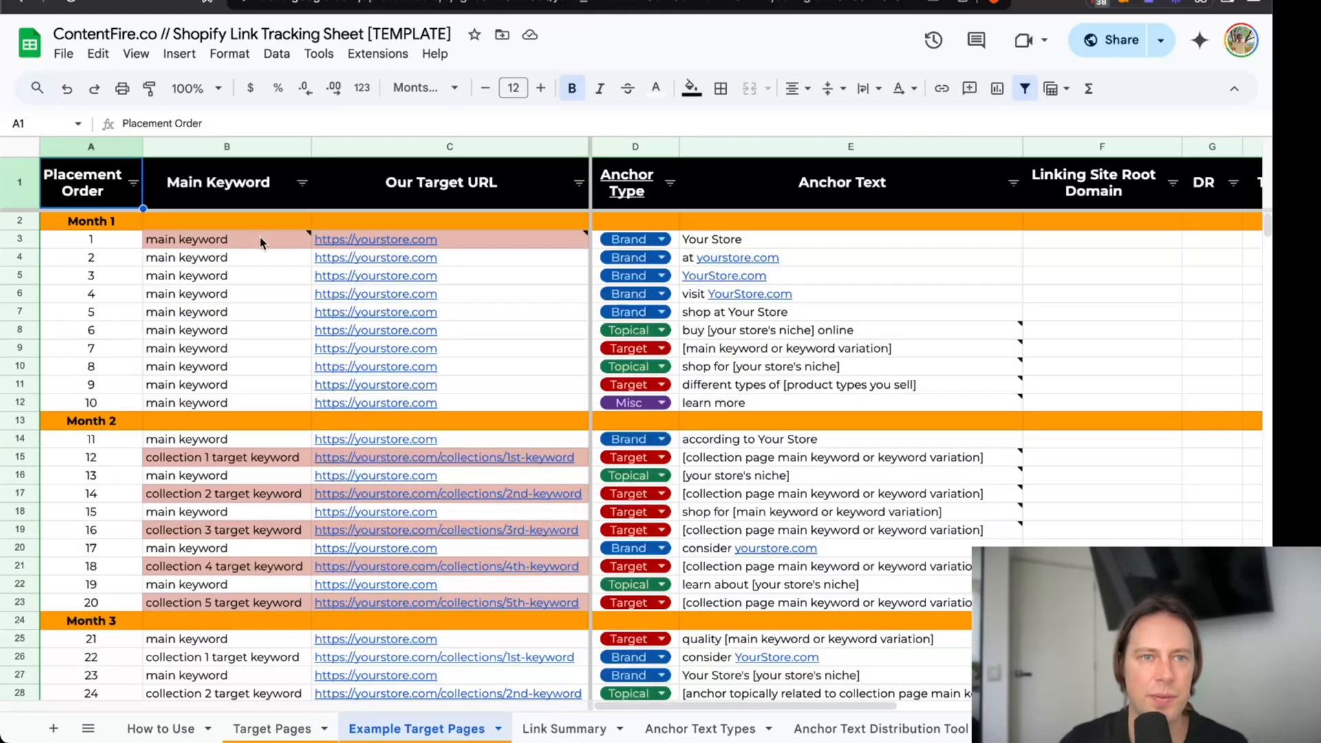
pyautogui.click(261, 239)
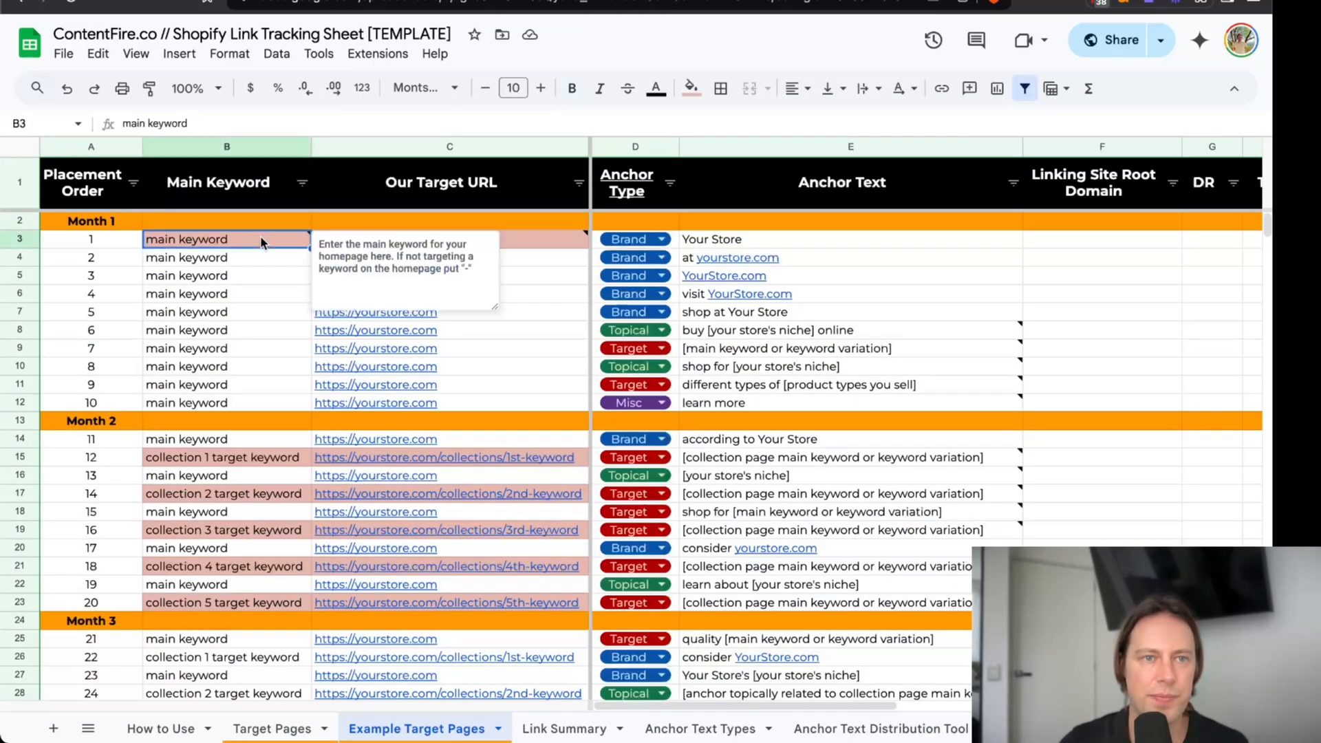
pyautogui.write('tungsten rings')
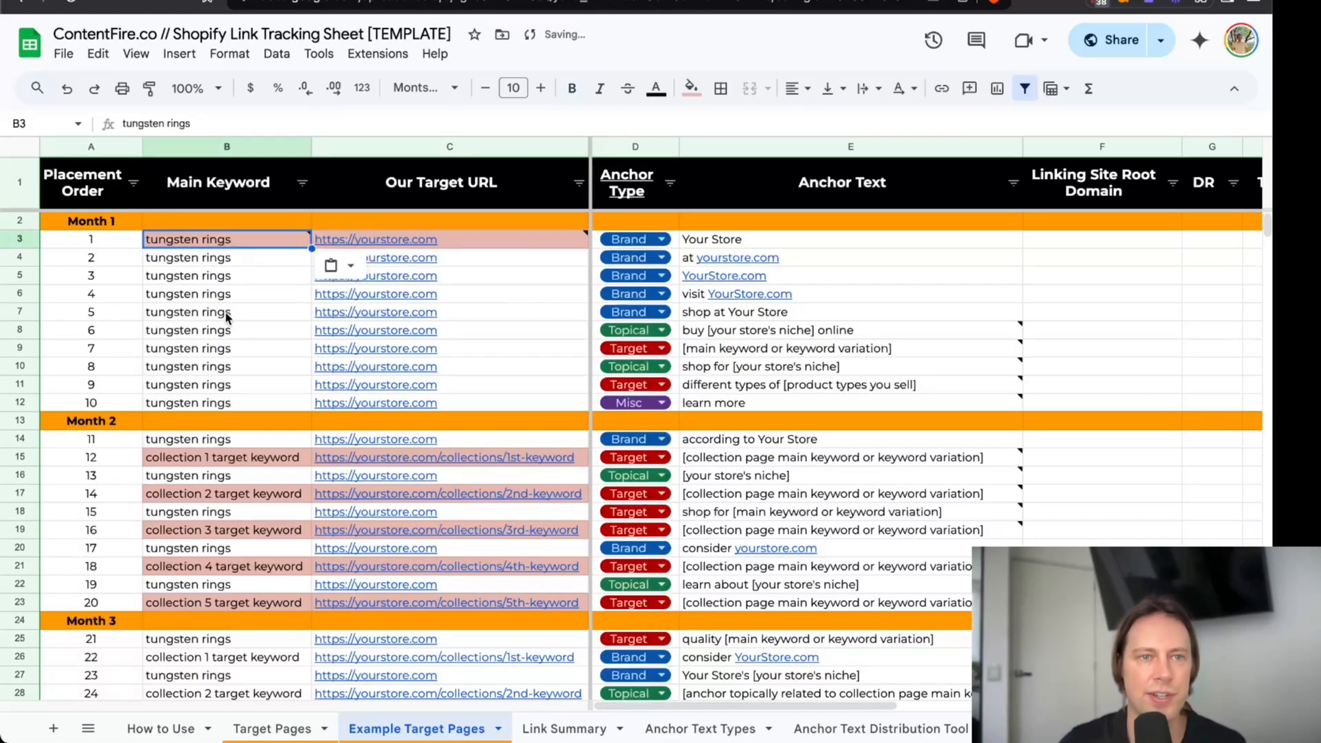
# Check how the homepage keyword carries over to the other homepage placements in the Main Keyword column.
pyautogui.moveTo(219, 247)
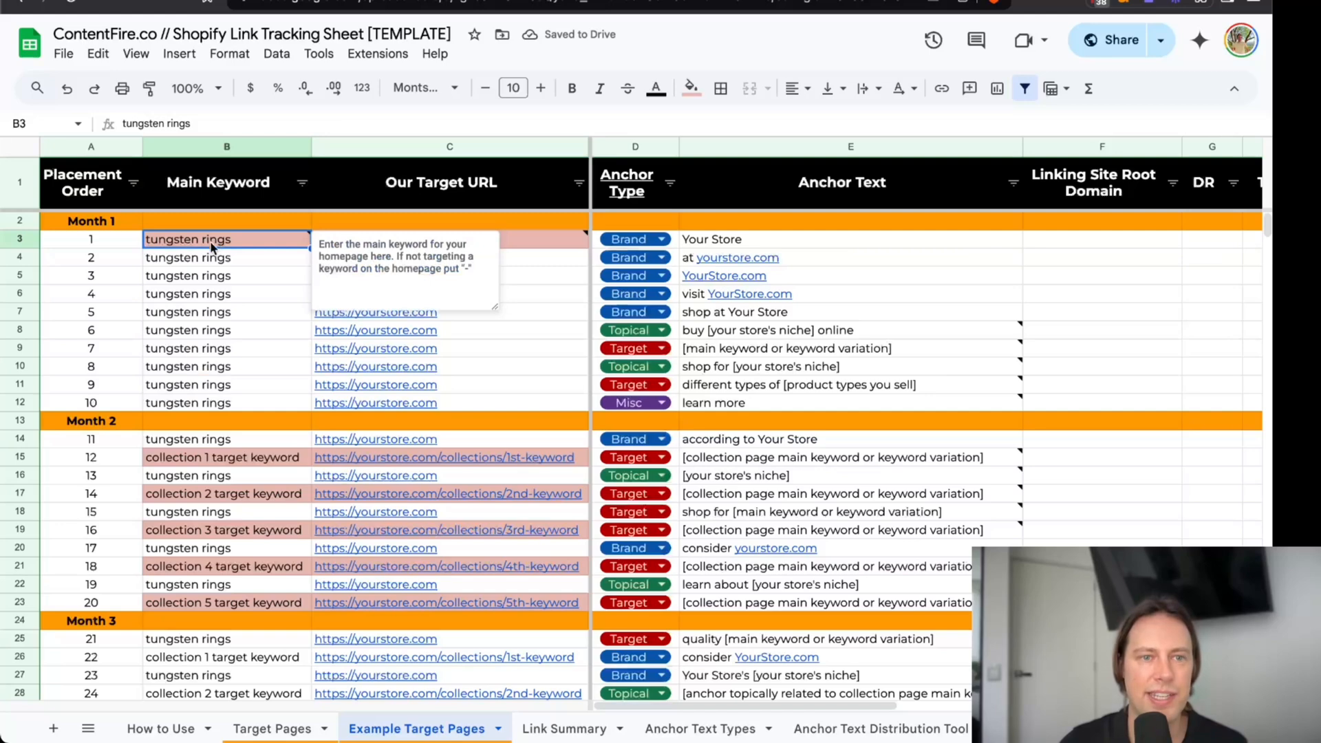
pyautogui.click(241, 438)
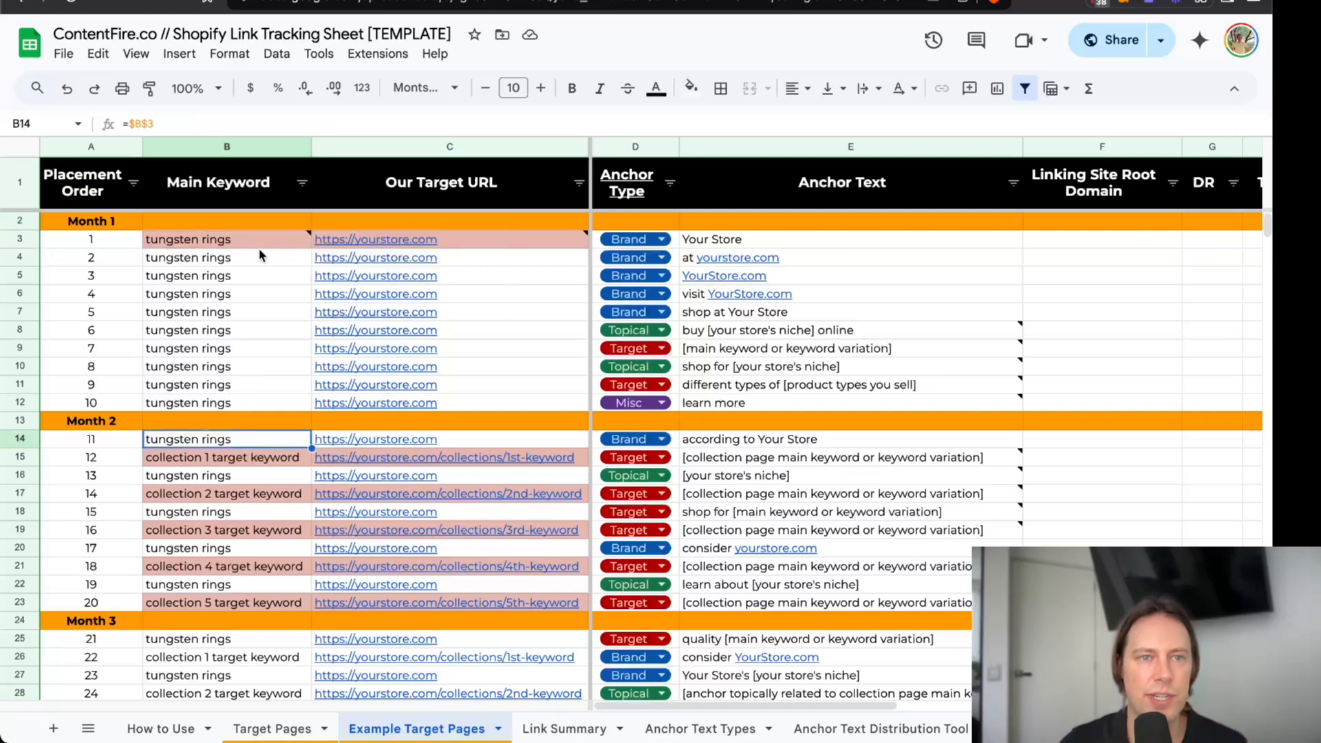
pyautogui.click(241, 147)
pyautogui.hotkey('shift', 'Right')
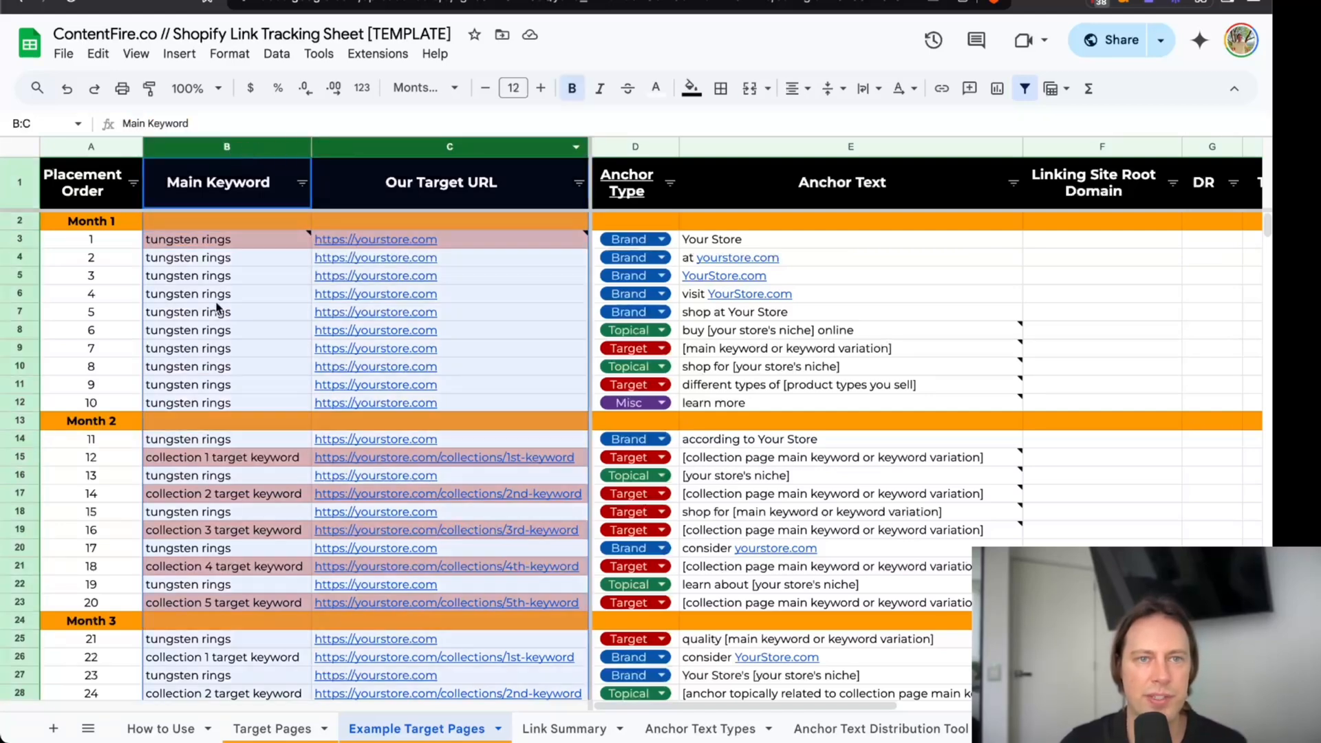
pyautogui.moveTo(213, 261); pyautogui.dragTo(292, 403)
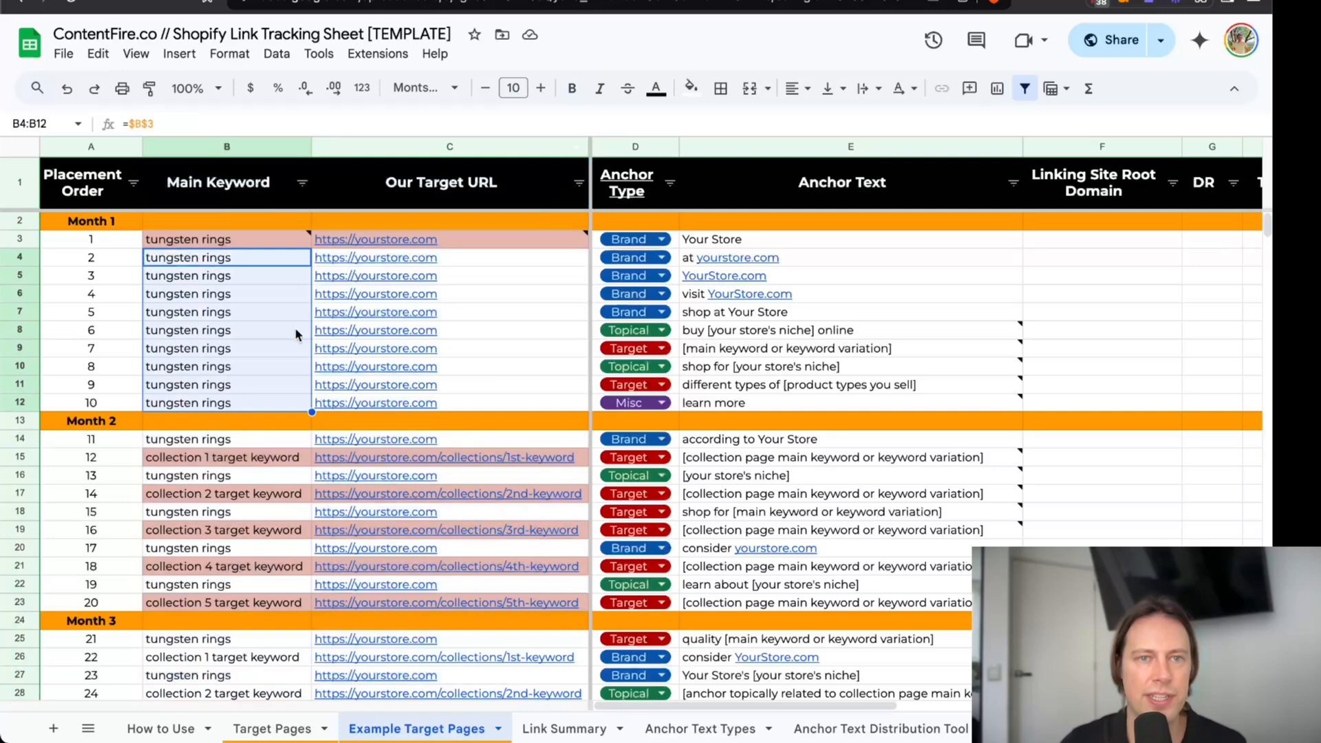
pyautogui.click(410, 234)
pyautogui.write('myjewelrystore.com')
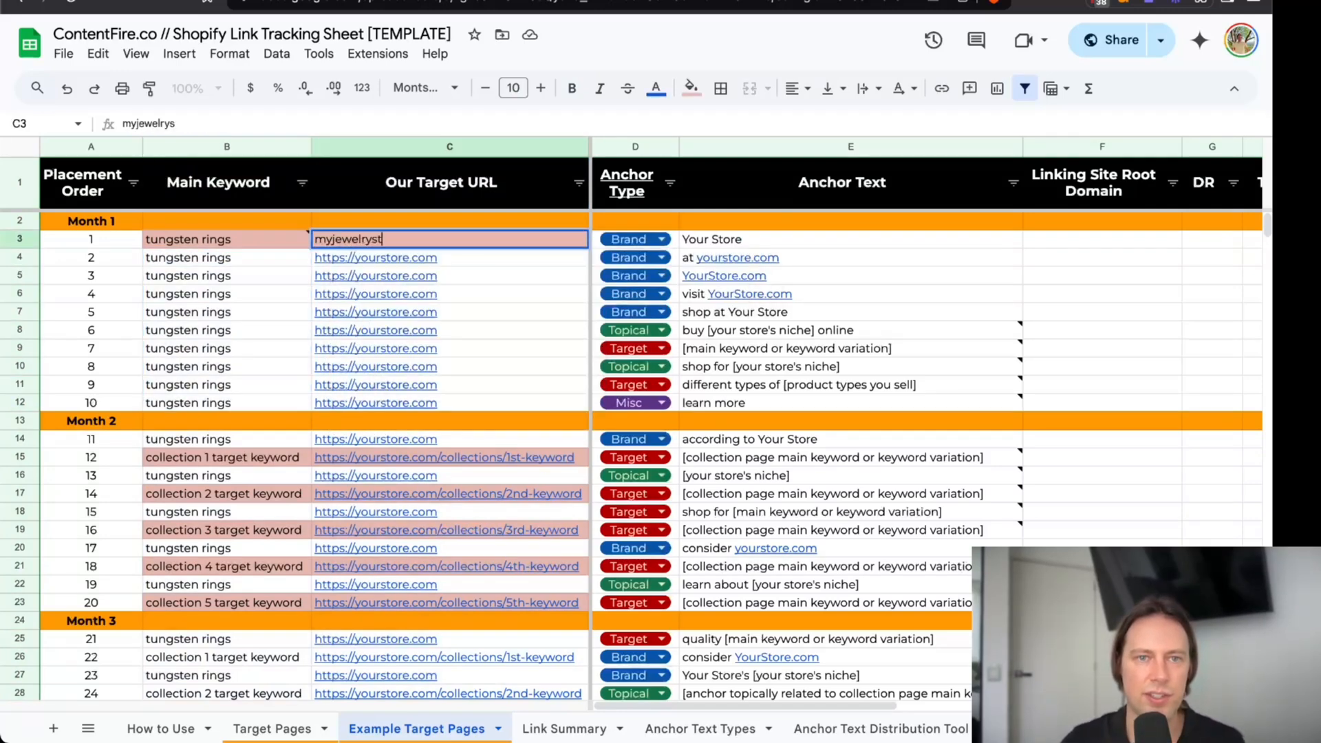
pyautogui.press('Return')
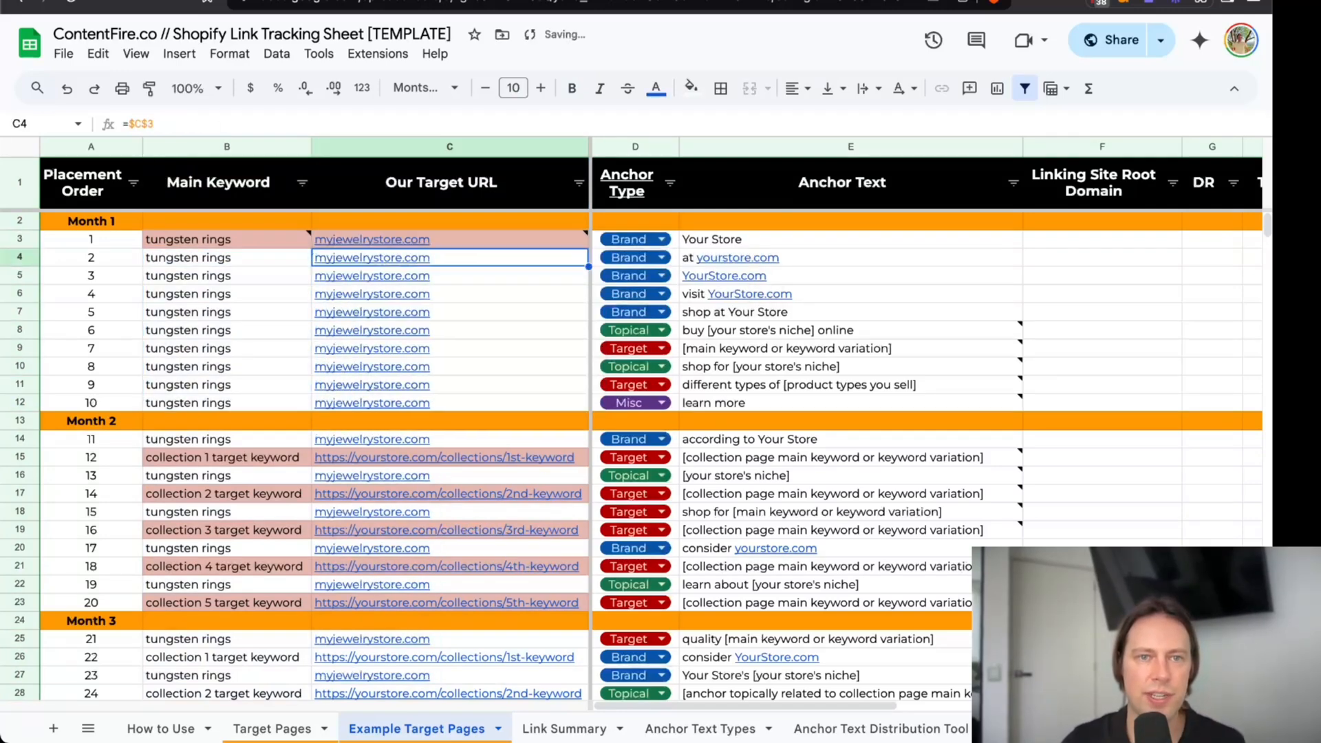
pyautogui.click(422, 241)
pyautogui.doubleClick(355, 242)
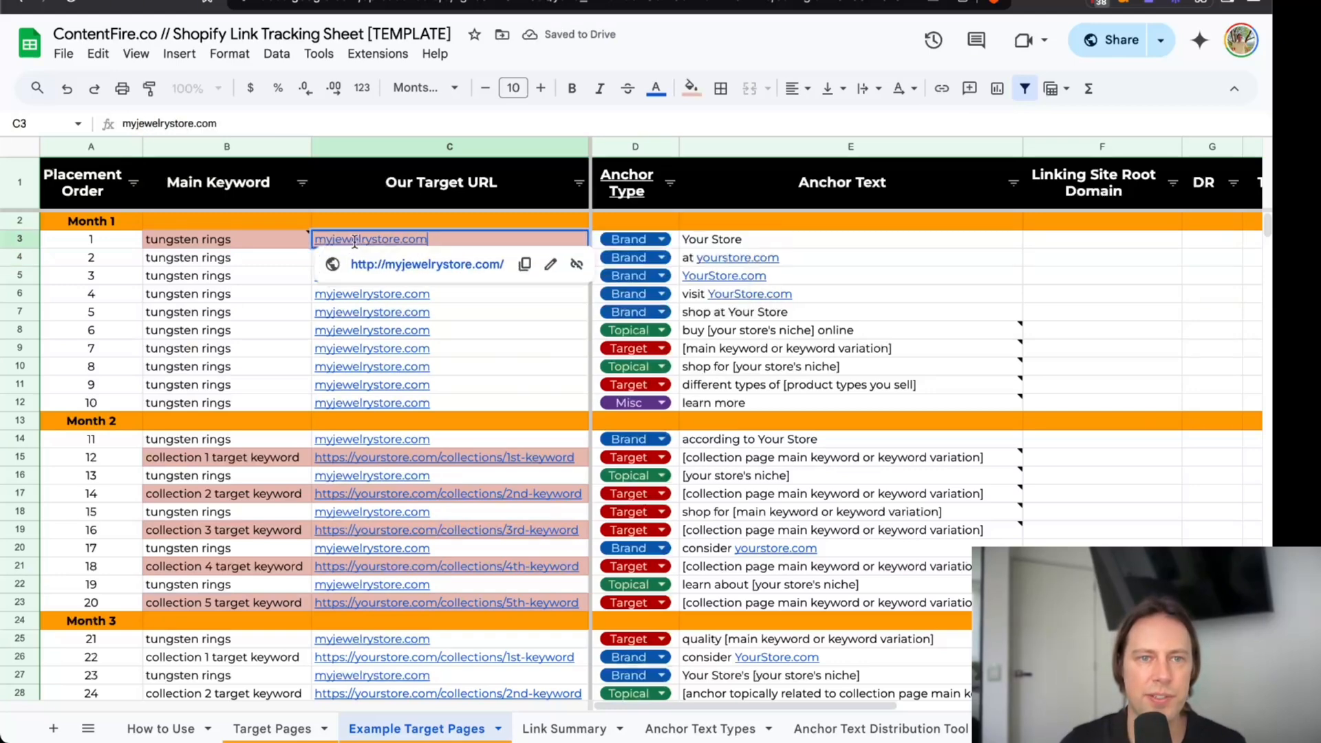
pyautogui.write('https://')
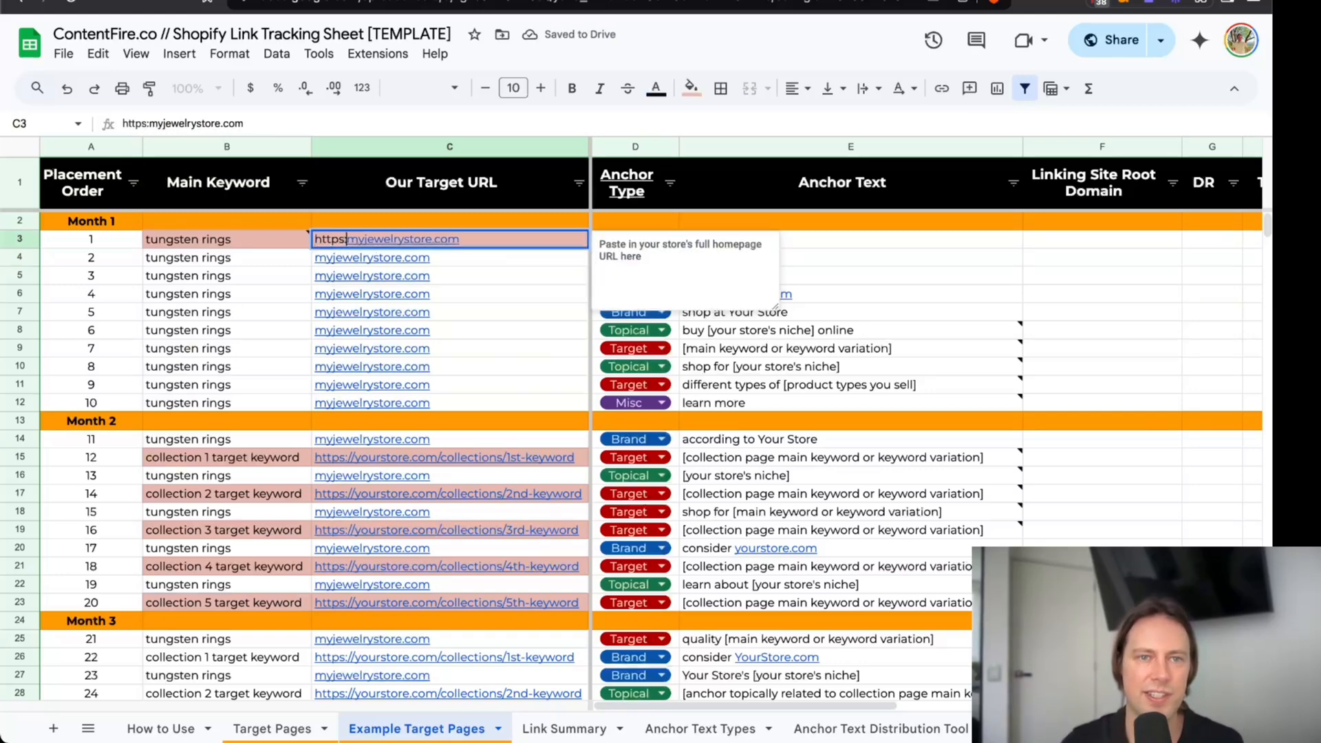
pyautogui.press('Return')
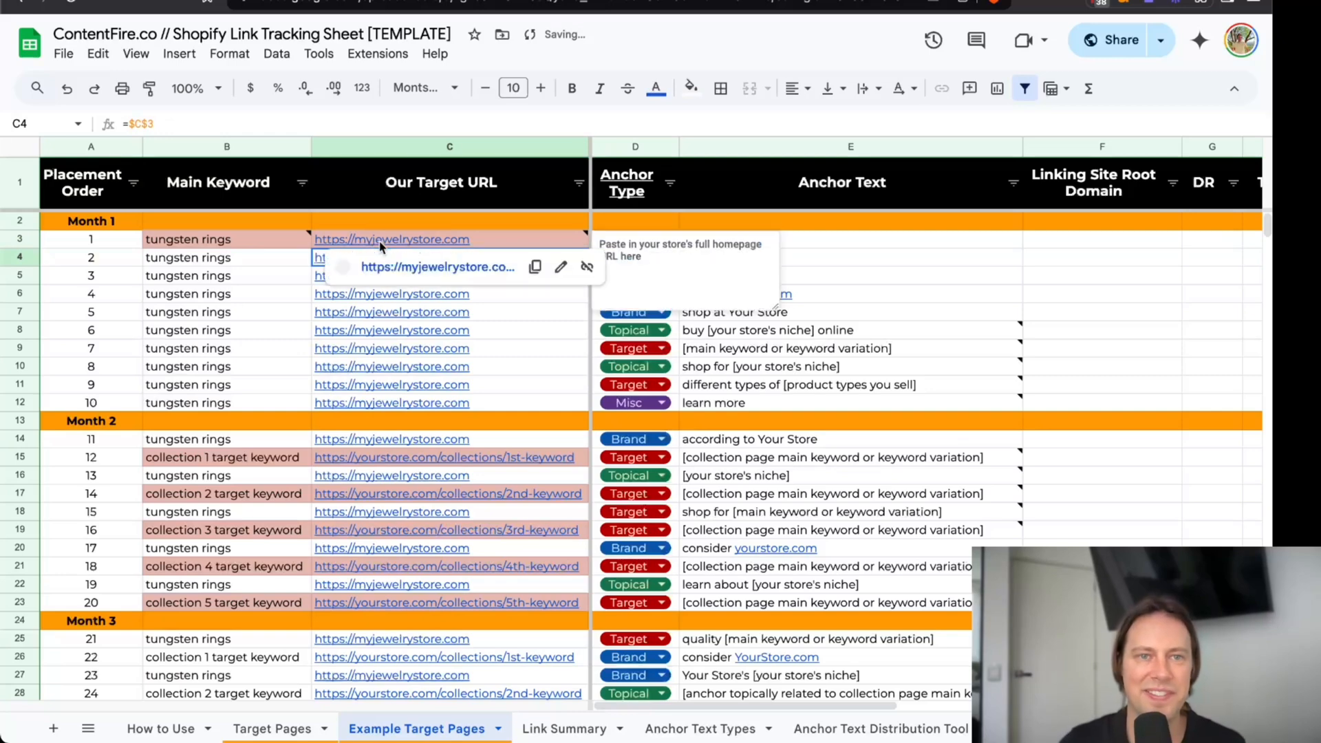
# Review the homepage keyword and target URL across the first four placements of Month 1.
pyautogui.click(434, 241)
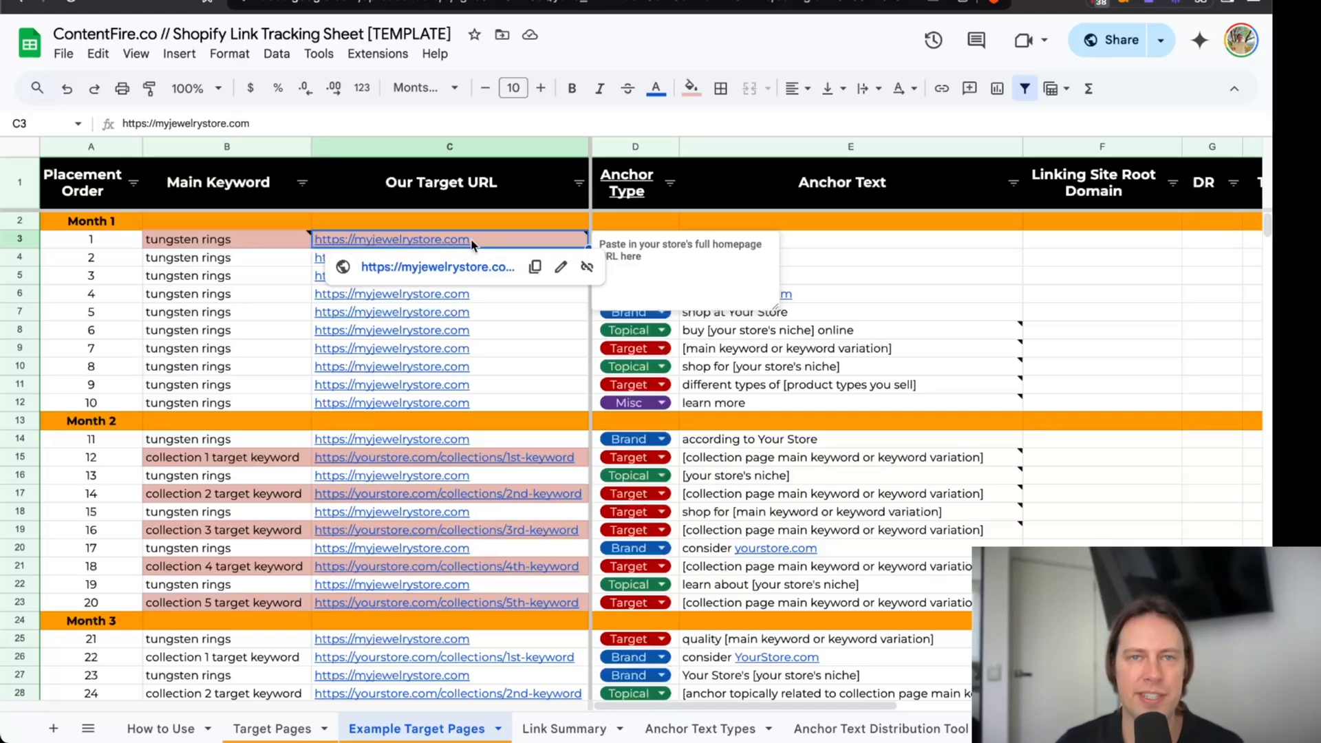
pyautogui.click(267, 254)
pyautogui.click(335, 242)
pyautogui.moveTo(278, 243); pyautogui.dragTo(409, 300)
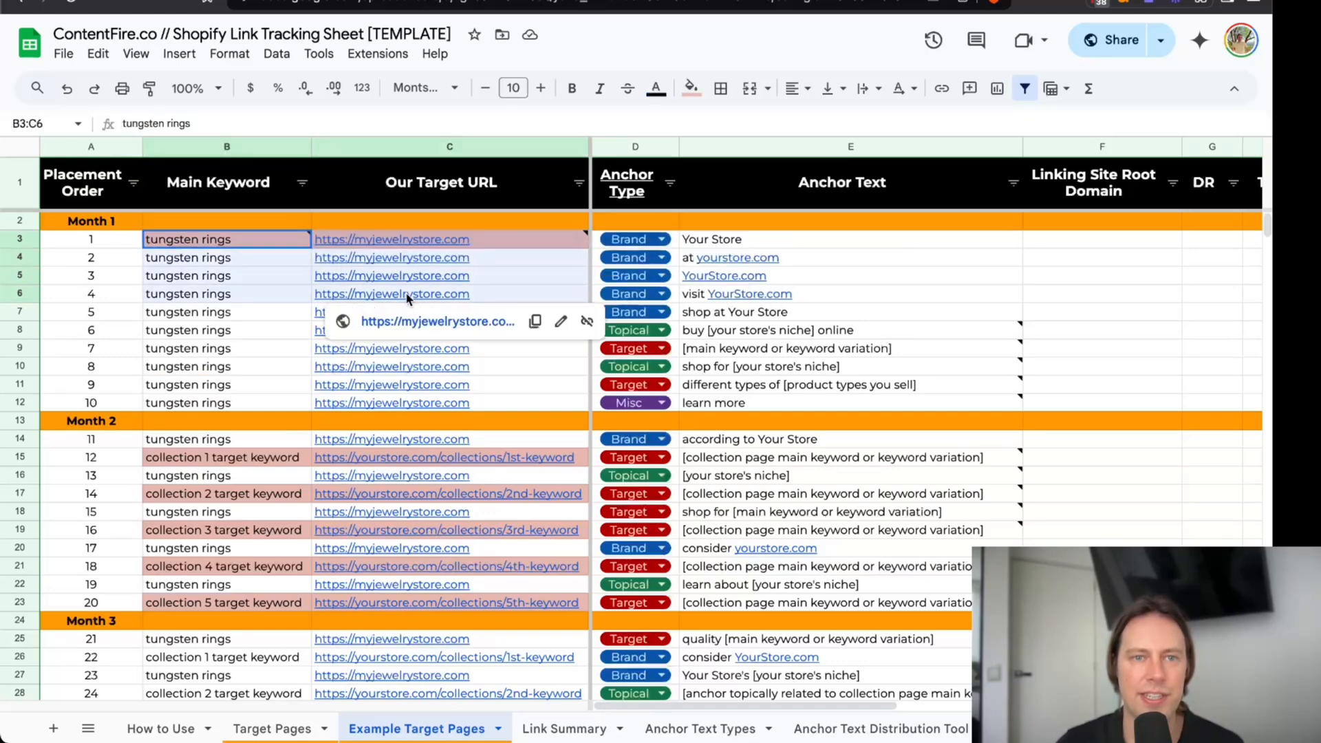
# Review the anchor types and anchor texts of the five brand placements in Month 1.
pyautogui.click(280, 297)
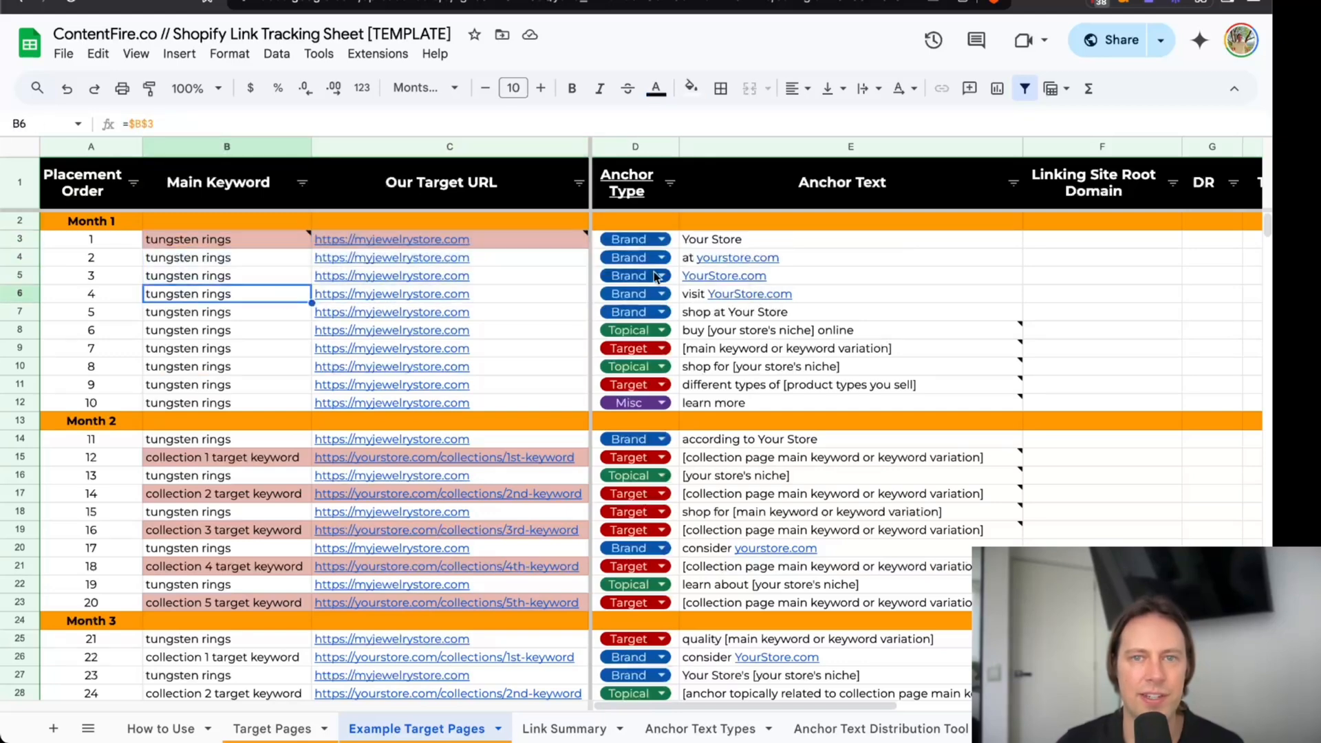
pyautogui.click(697, 247)
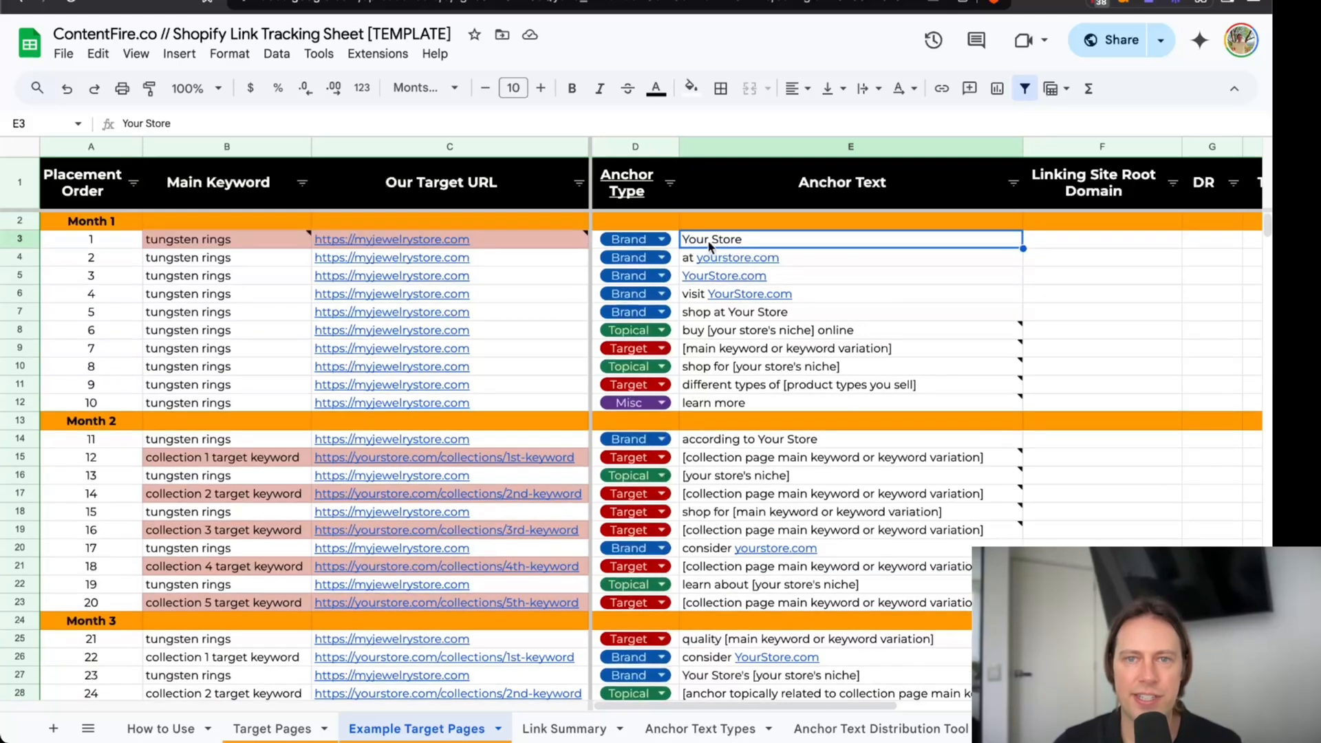
pyautogui.moveTo(673, 239); pyautogui.dragTo(673, 307)
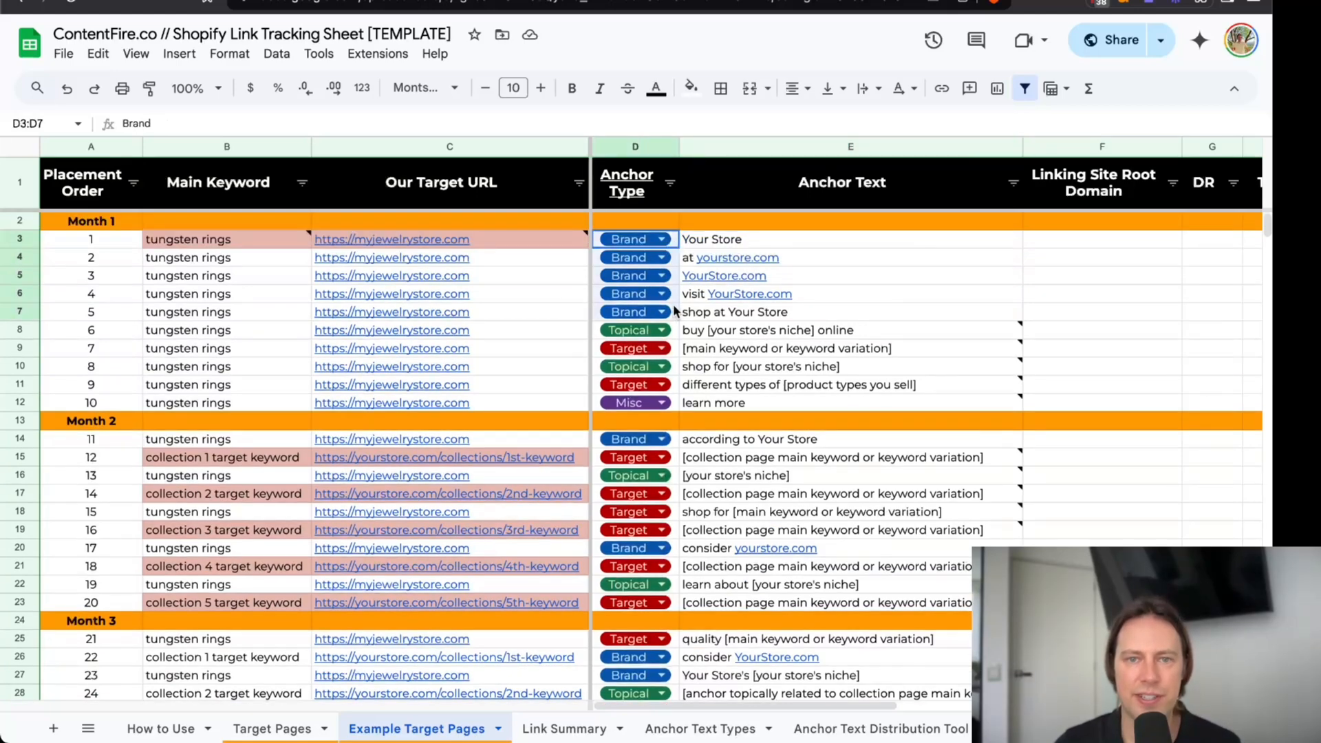
pyautogui.click(726, 245)
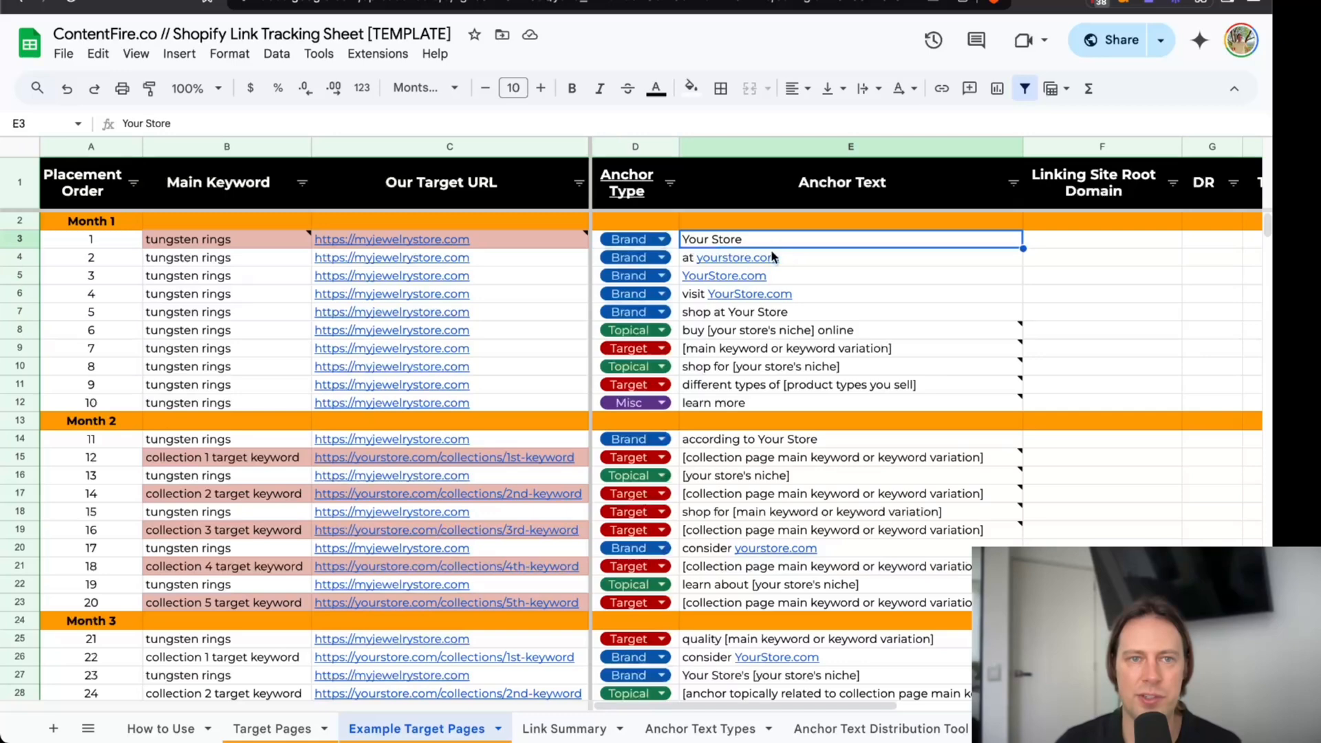
# Replace every "Your Store" in the Anchor Text column with "My Jewelry Store" using Find and replace.
pyautogui.click(797, 149)
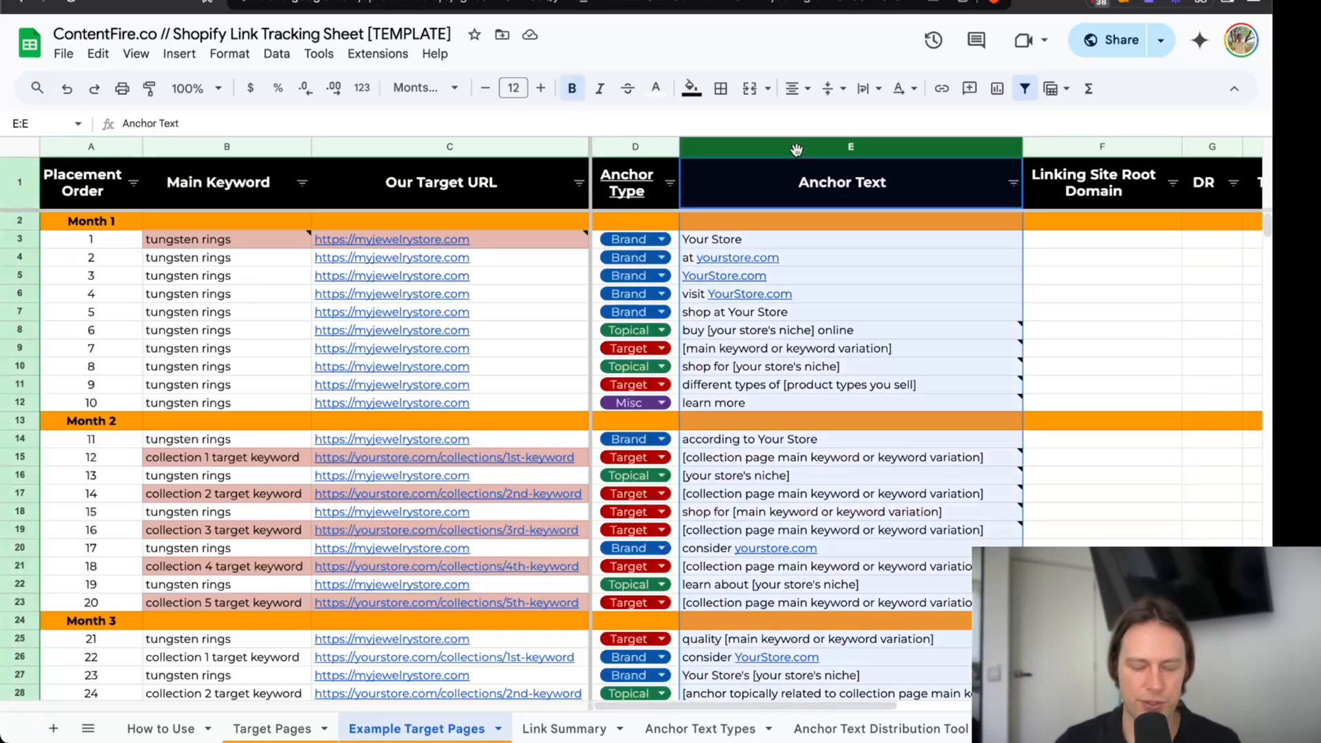
pyautogui.hotkey('ctrl', 'h')
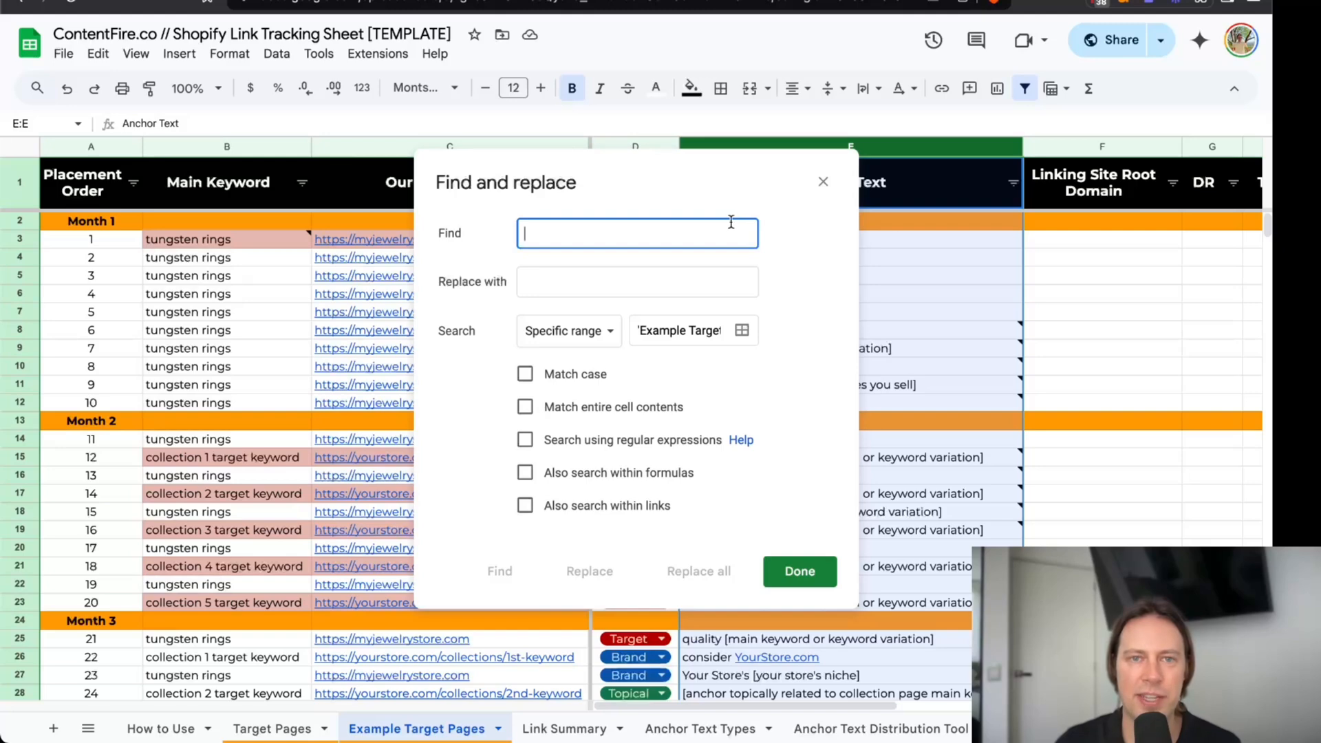
pyautogui.moveTo(581, 187); pyautogui.dragTo(350, 183)
pyautogui.write('Your Store')
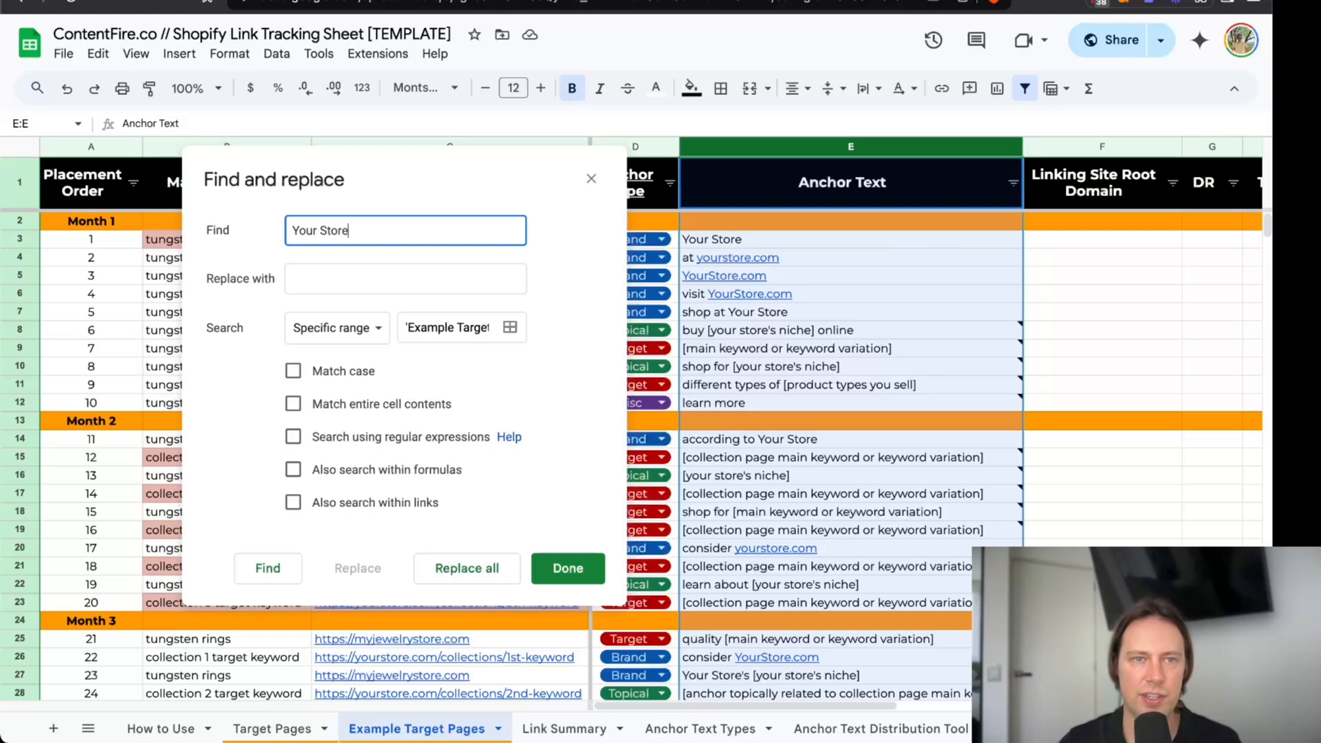
pyautogui.click(295, 274)
pyautogui.write('My Jewelry Store')
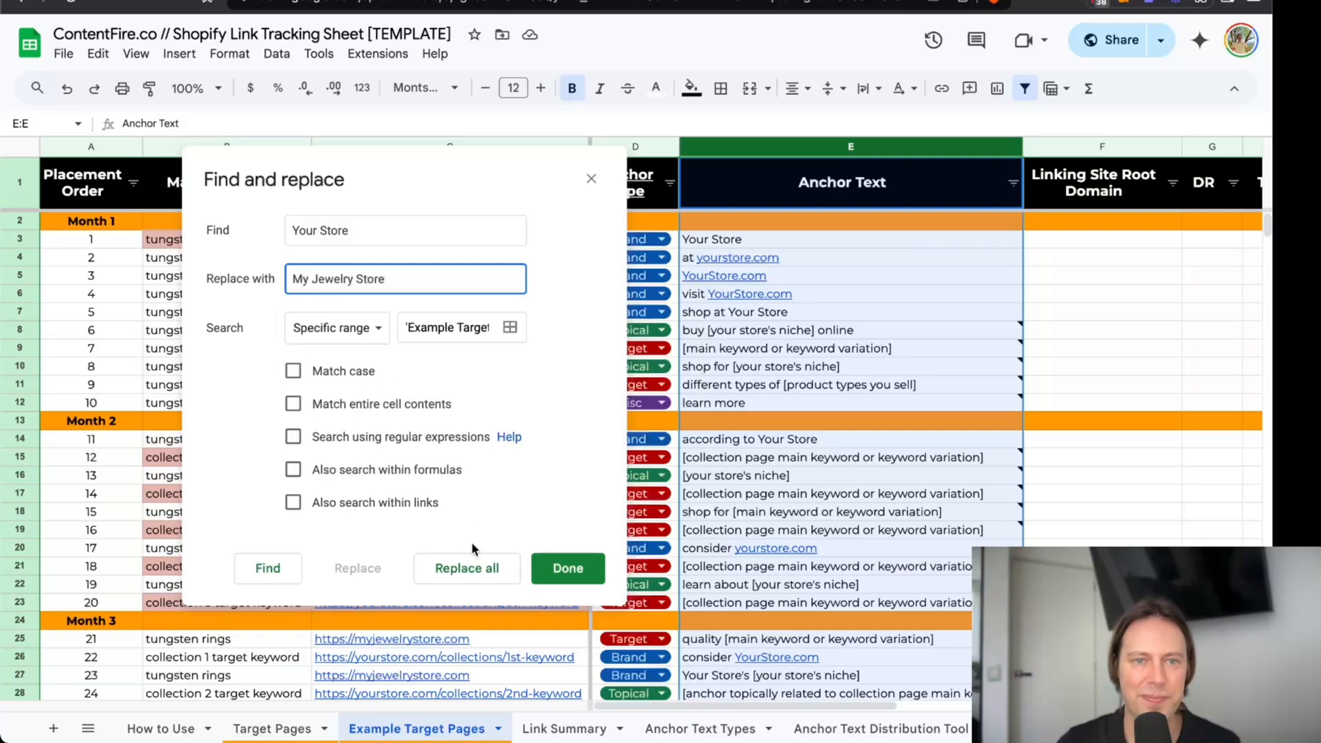
pyautogui.click(474, 567)
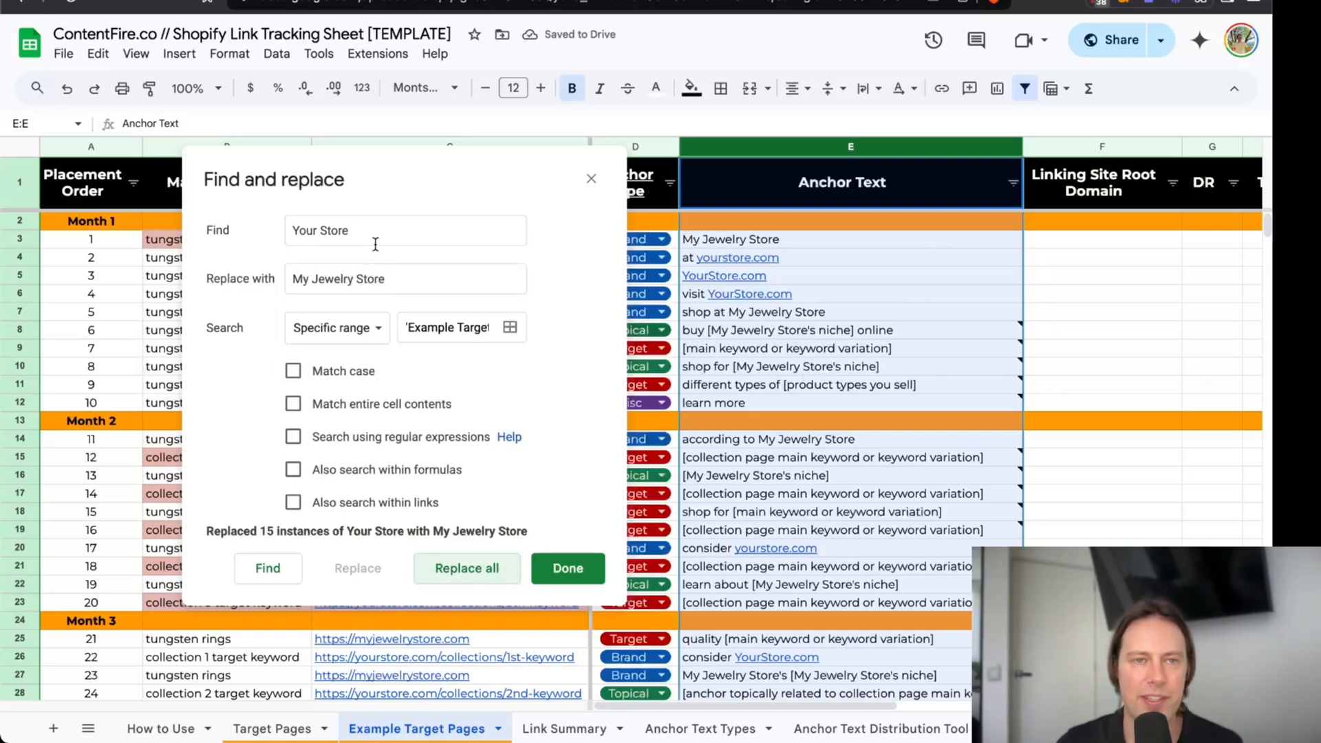
# Try replacing every "yourstore.com" in the Anchor Text column with "myjewelrystore.com", and undo that replacement.
pyautogui.tripleClick(352, 238)
pyautogui.write('yourstore.com')
pyautogui.press('Tab')
pyautogui.write('myjewelrystore.com')
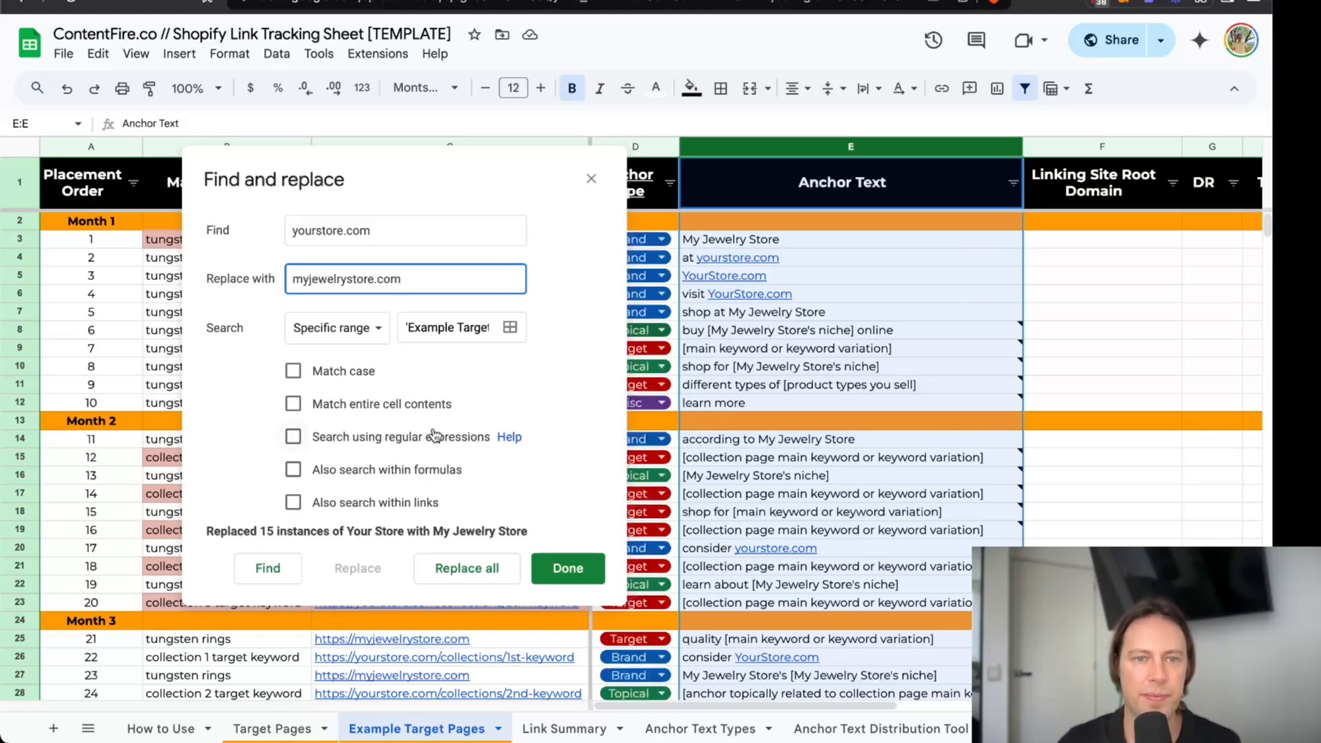
pyautogui.click(473, 566)
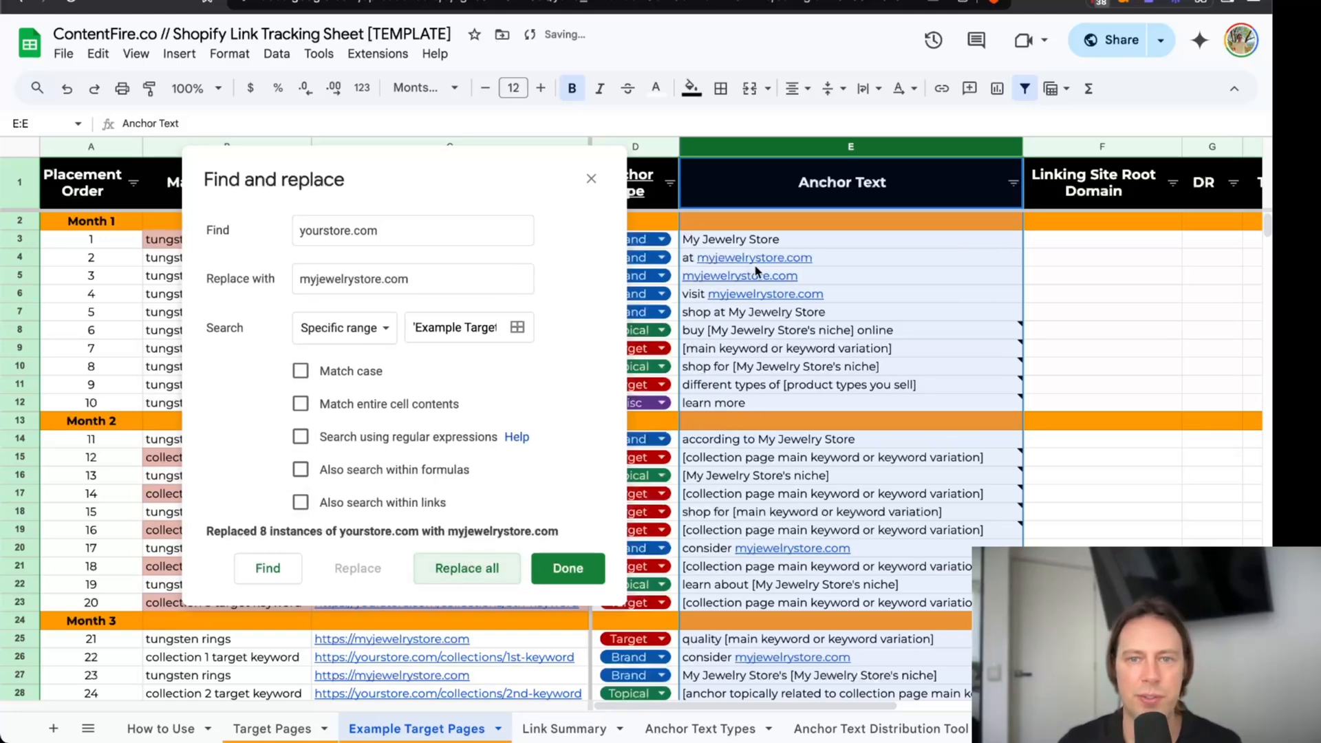
pyautogui.click(563, 567)
pyautogui.hotkey('ctrl', 'z')
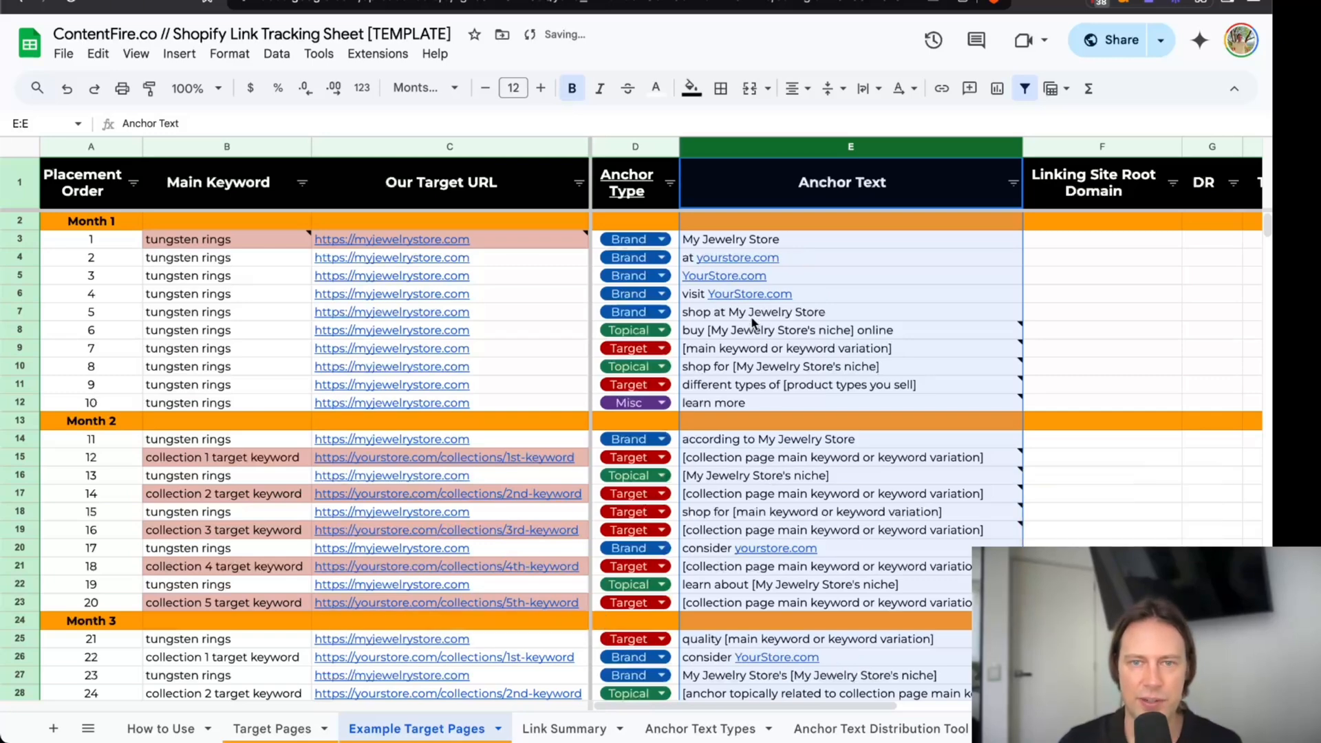
# Set placement 2's anchor text to "at myjewelrystore.com".
pyautogui.click(750, 277)
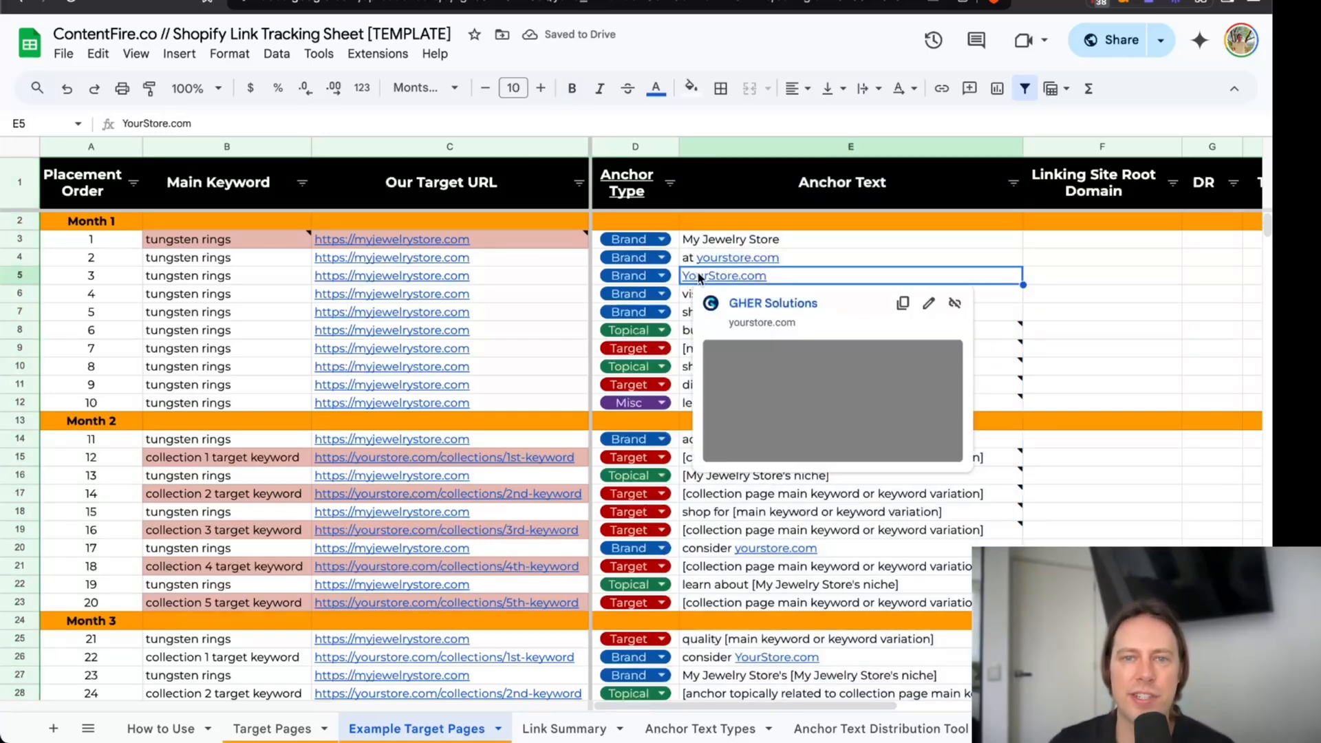
pyautogui.click(729, 260)
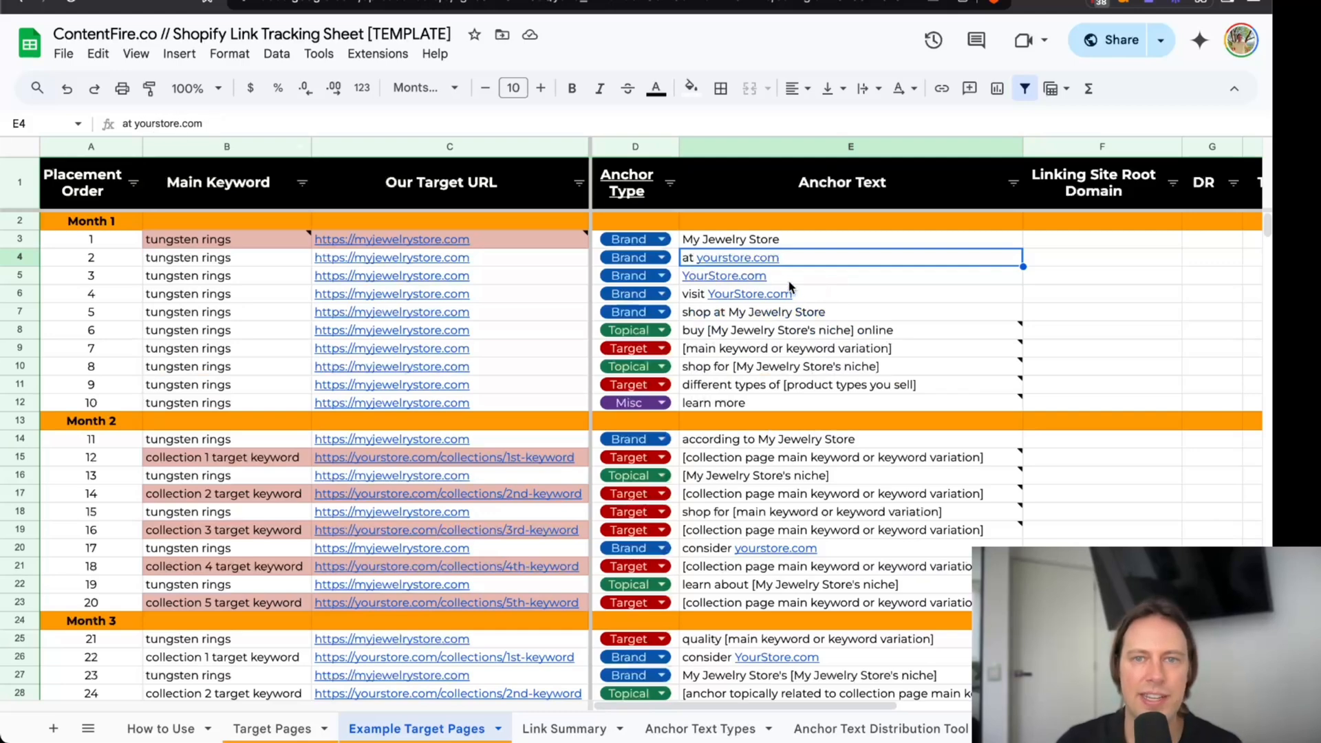
pyautogui.moveTo(733, 281)
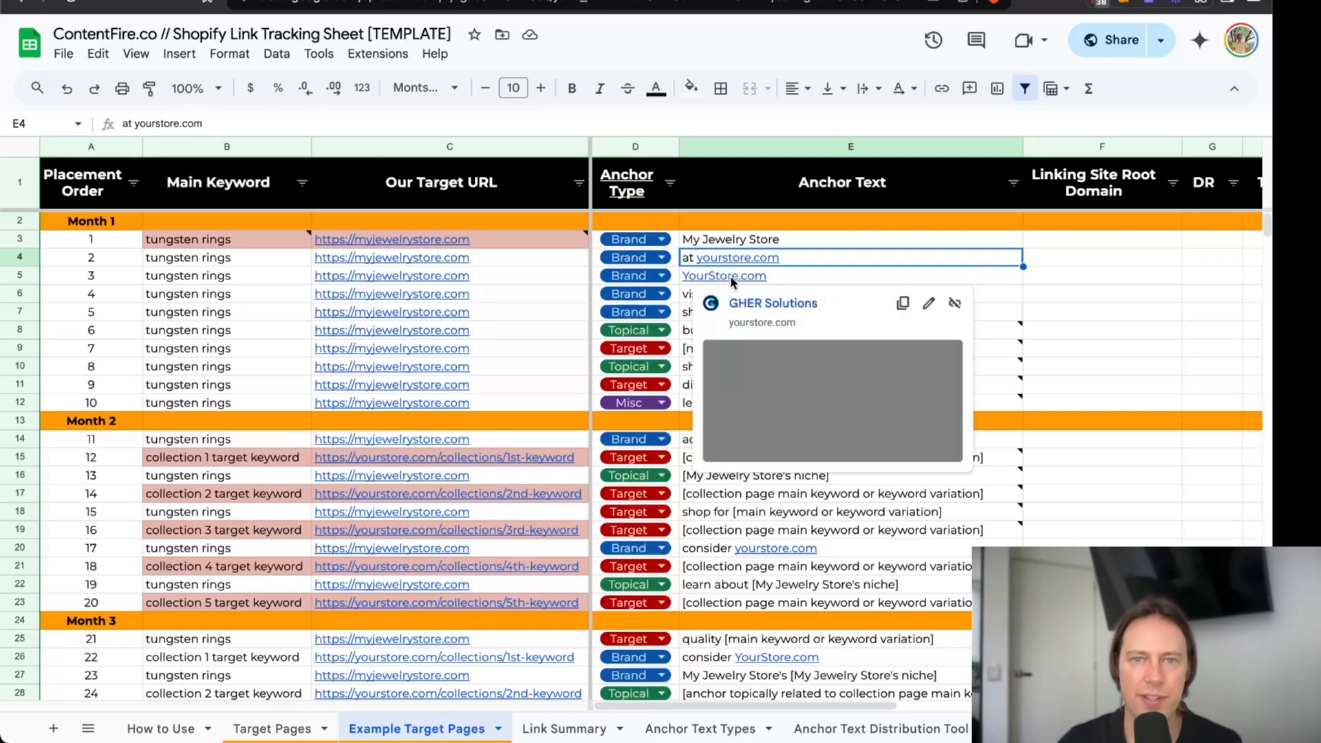
pyautogui.write('at myjew')
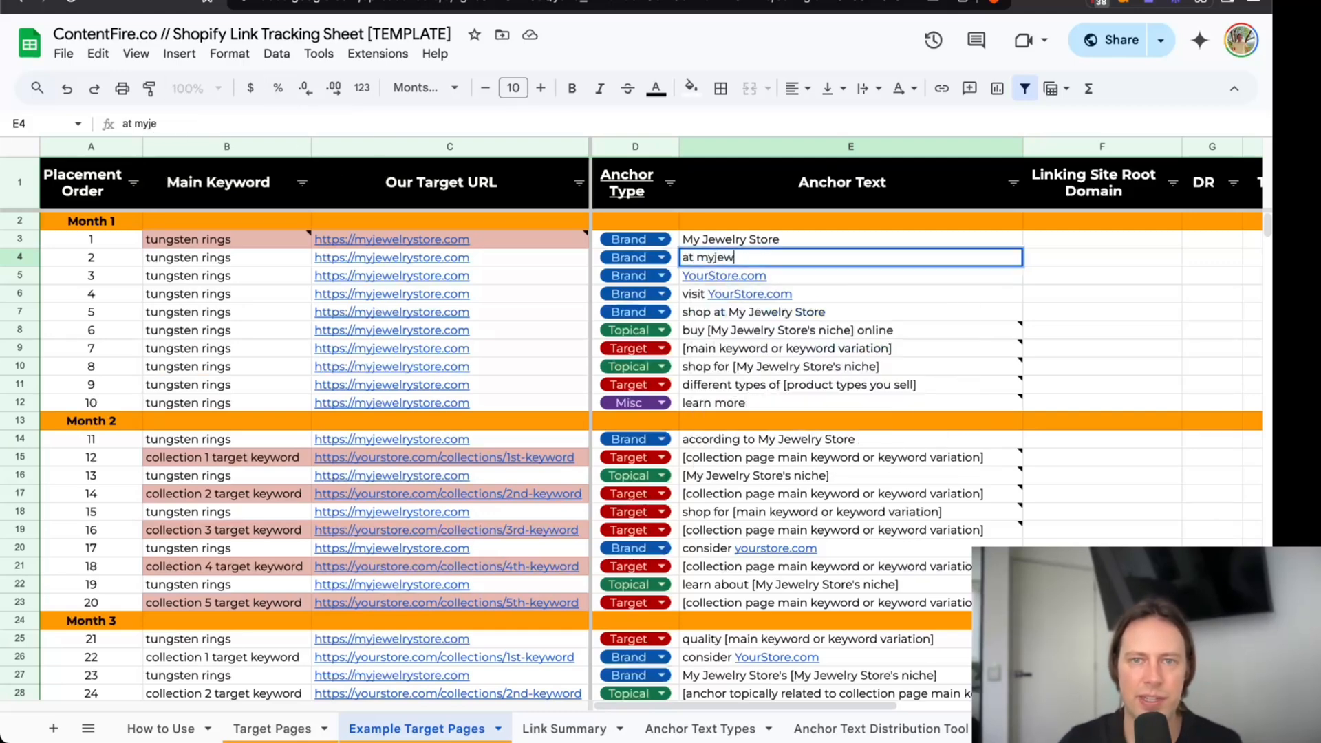
pyautogui.write('elrystore.com')
pyautogui.press('Return')
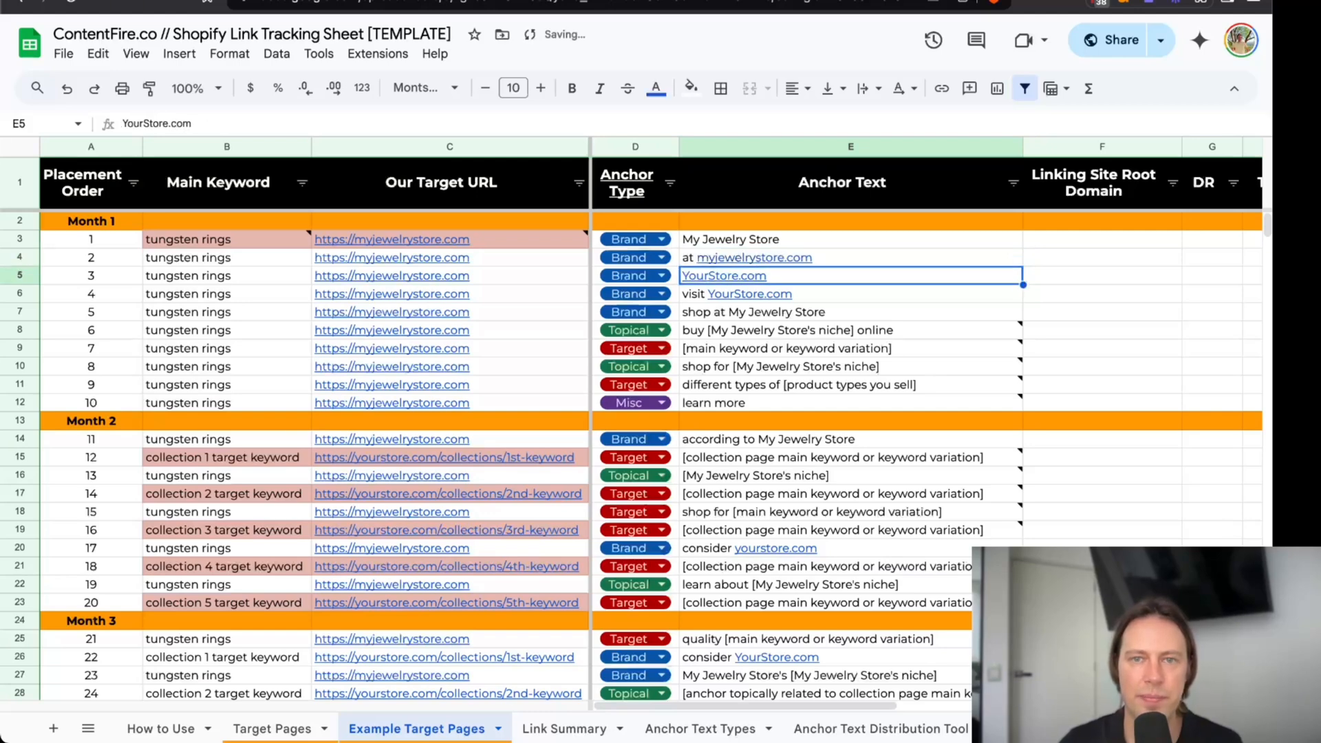
# Set the anchor texts of placements 3 and 4 to "MyJewelryStore.com" and "visit MyJewelryStore.com".
pyautogui.write('MyJewelryStor')
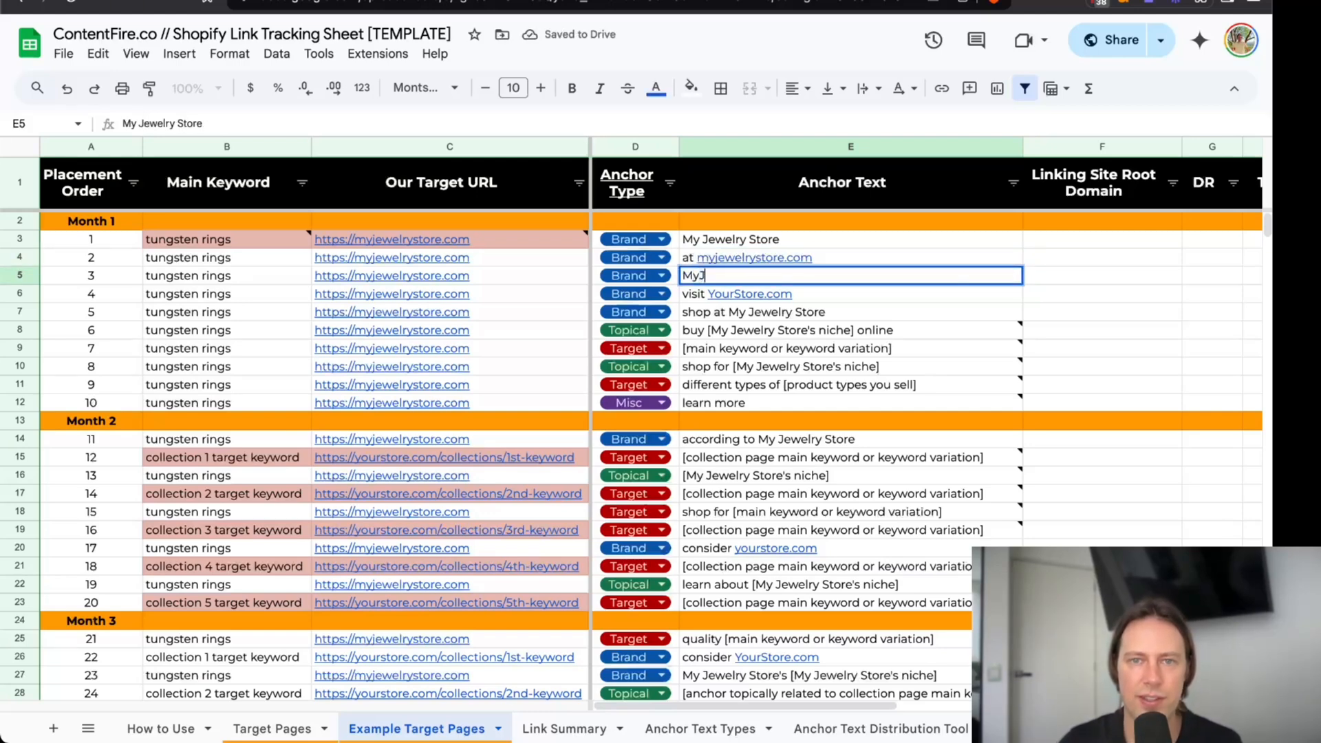
pyautogui.write('e.com')
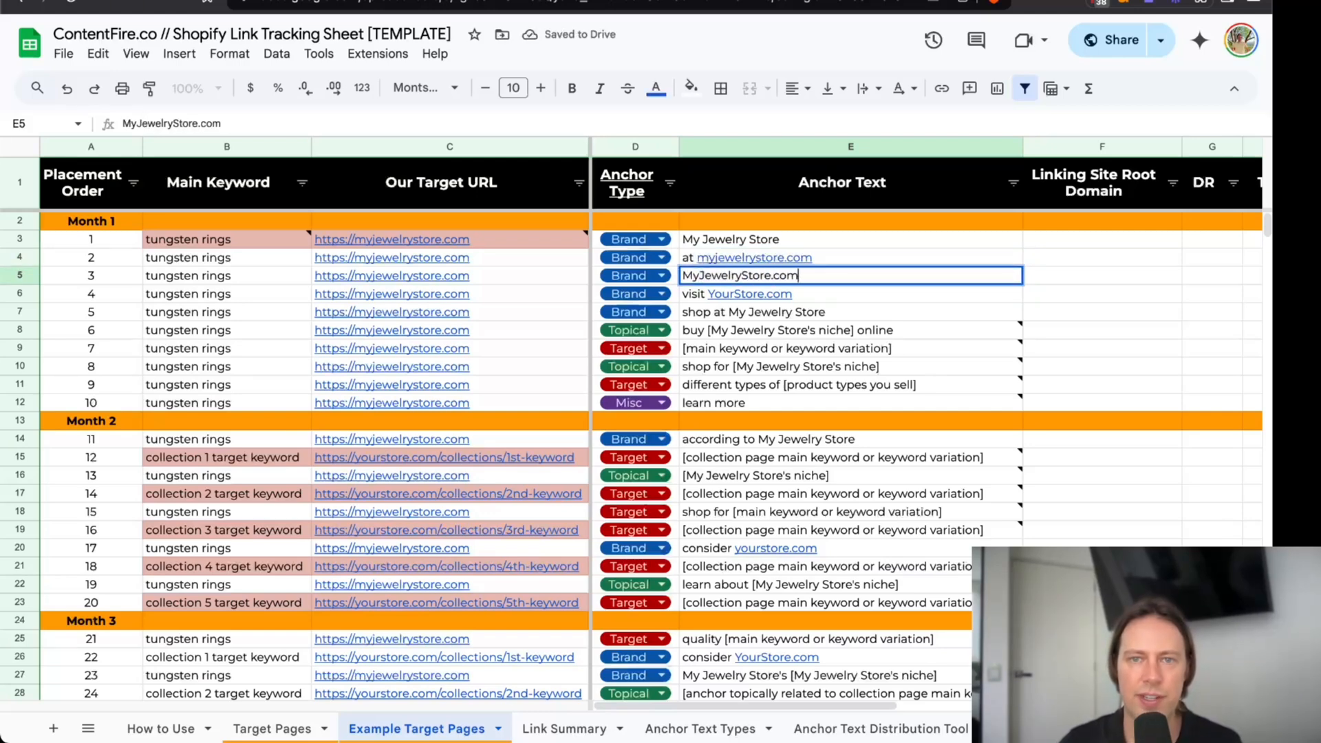
pyautogui.press('Return')
pyautogui.write('visit MyJewelryStore.com')
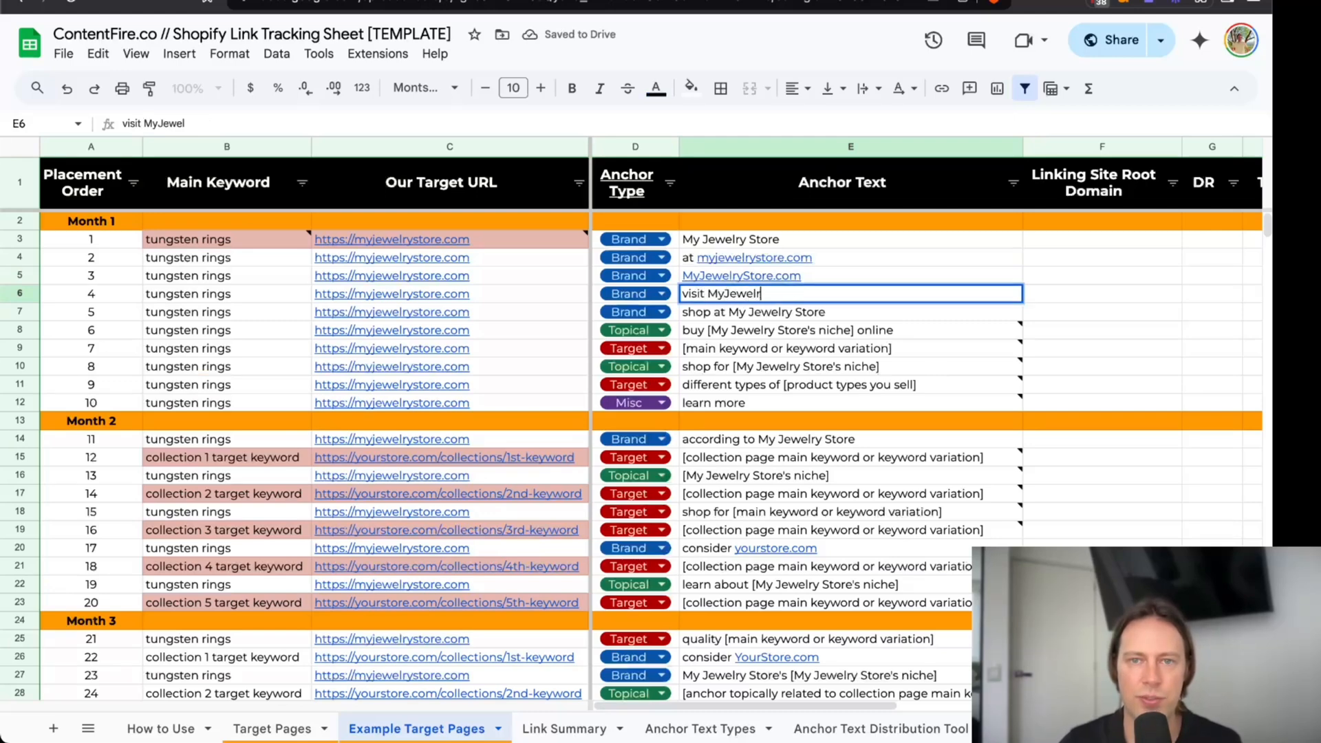
pyautogui.press('Return')
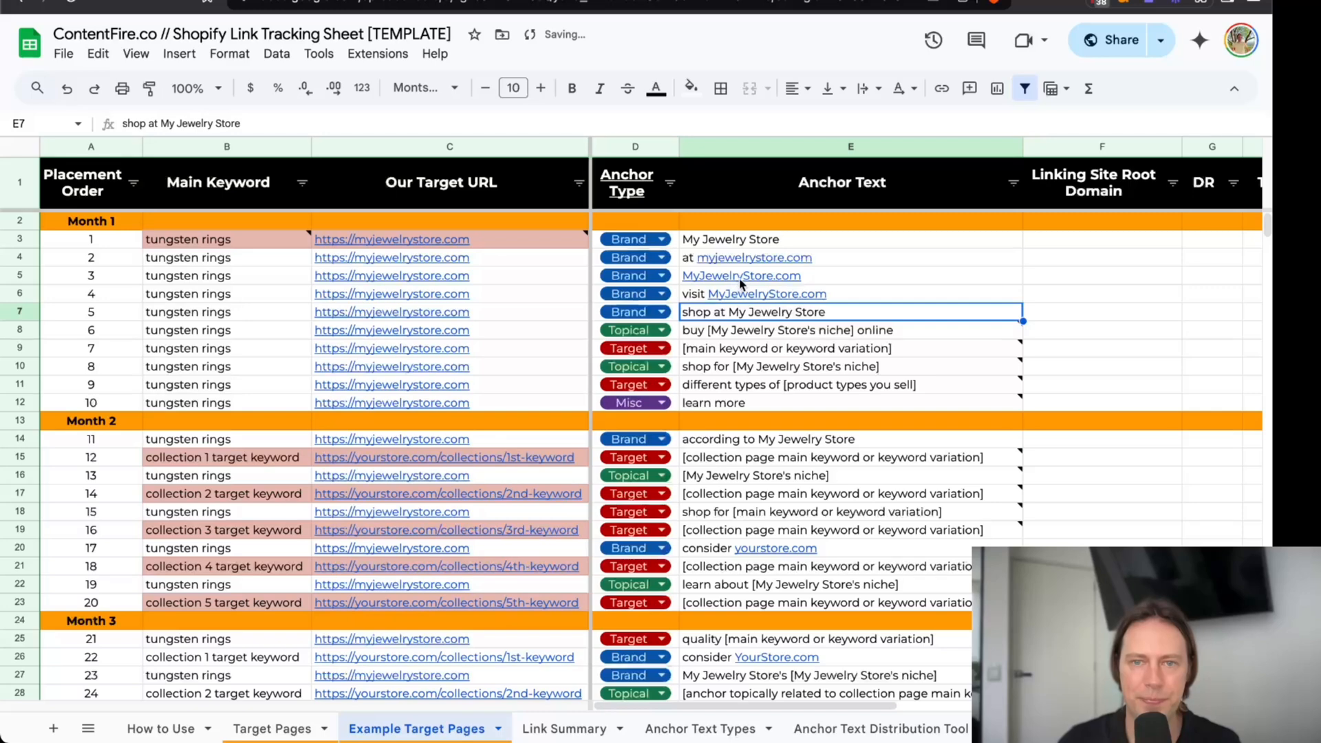
# Check placement 6's topical anchor against the homepage keyword, and change its anchor text to "buy jewelry online".
pyautogui.click(760, 332)
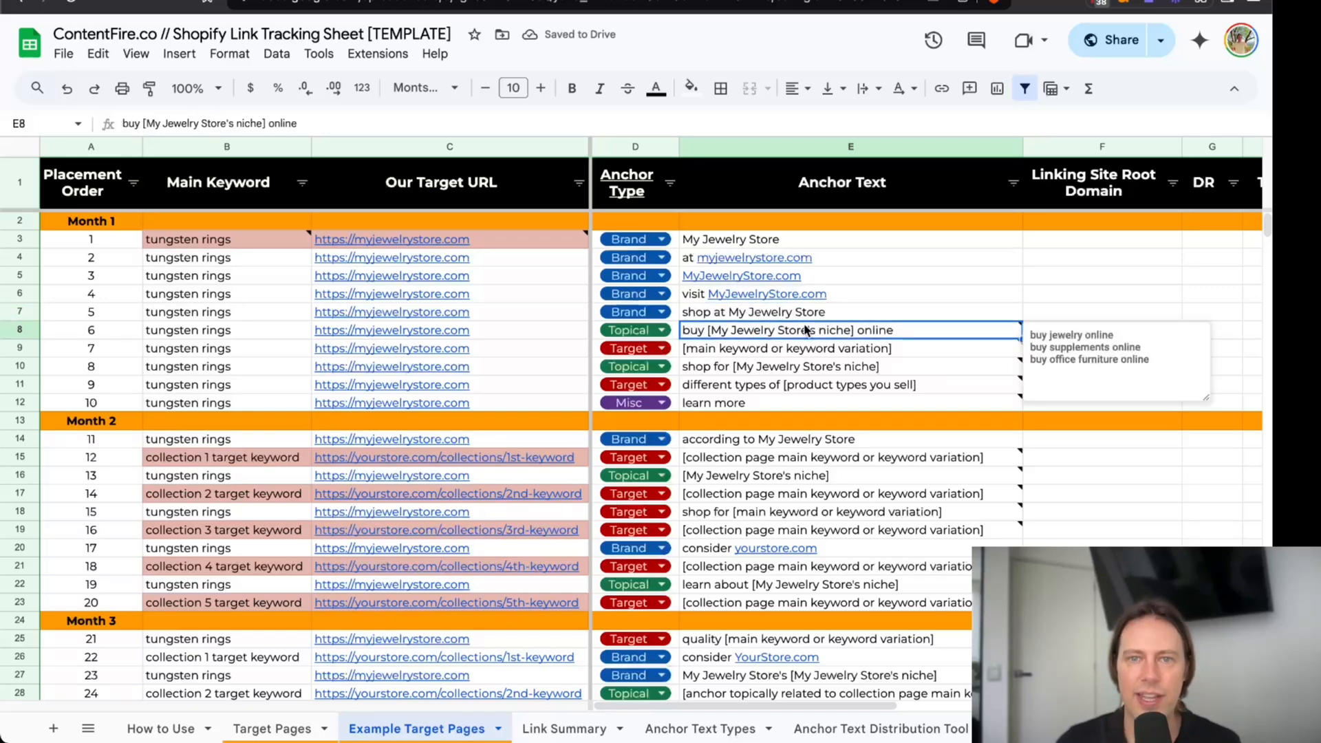
pyautogui.moveTo(220, 239); pyautogui.dragTo(222, 405)
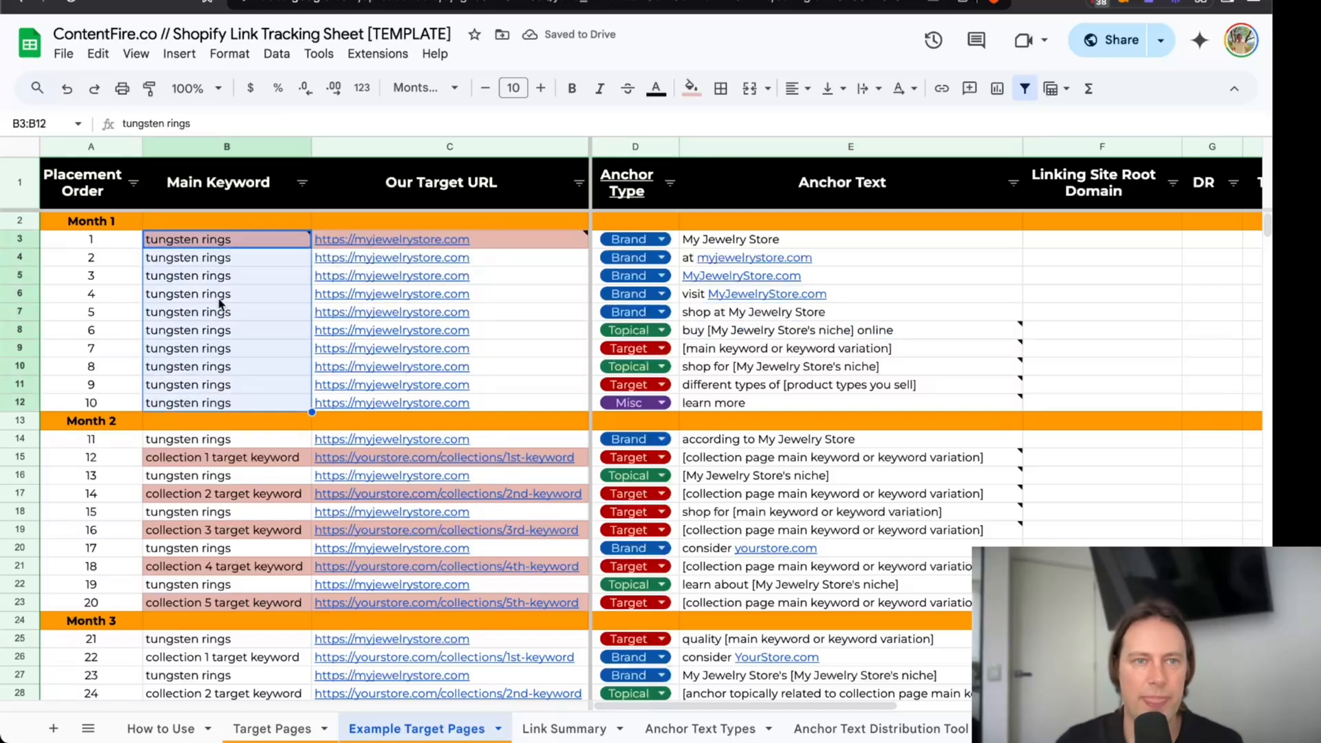
pyautogui.click(230, 242)
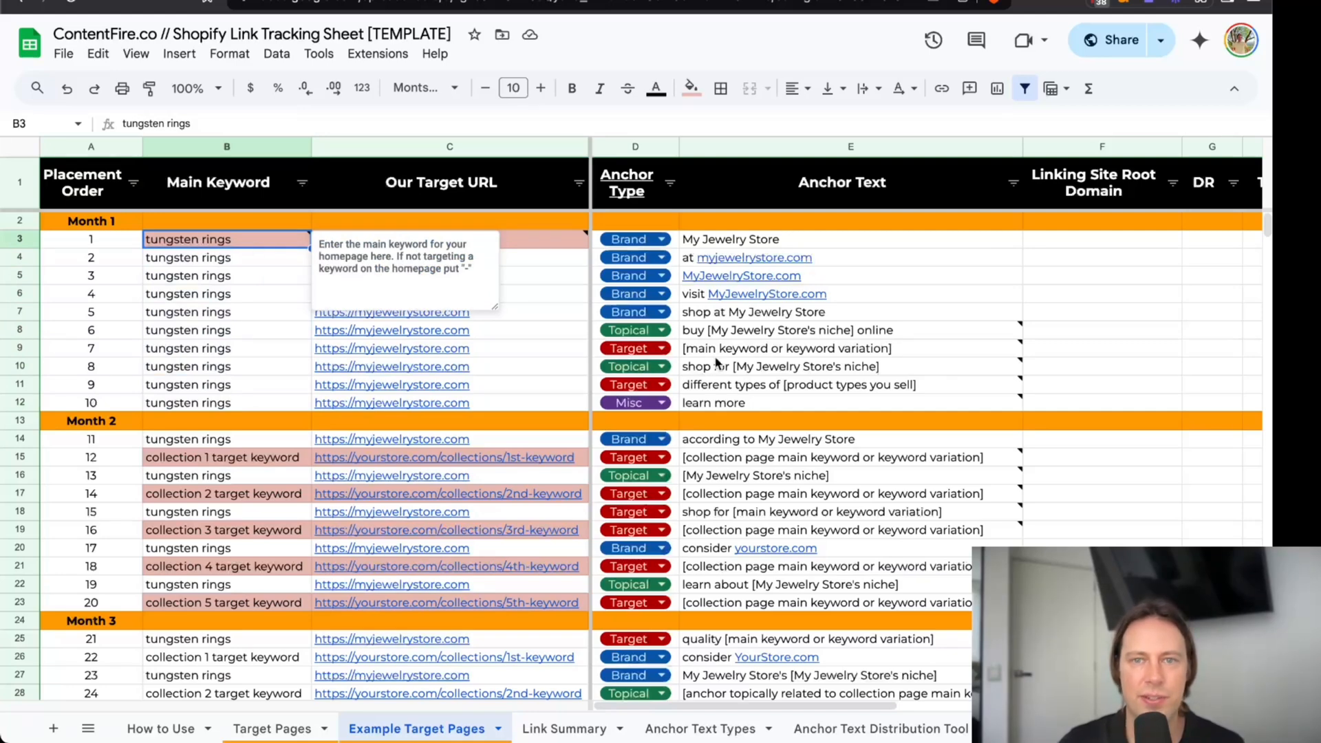
pyautogui.click(754, 332)
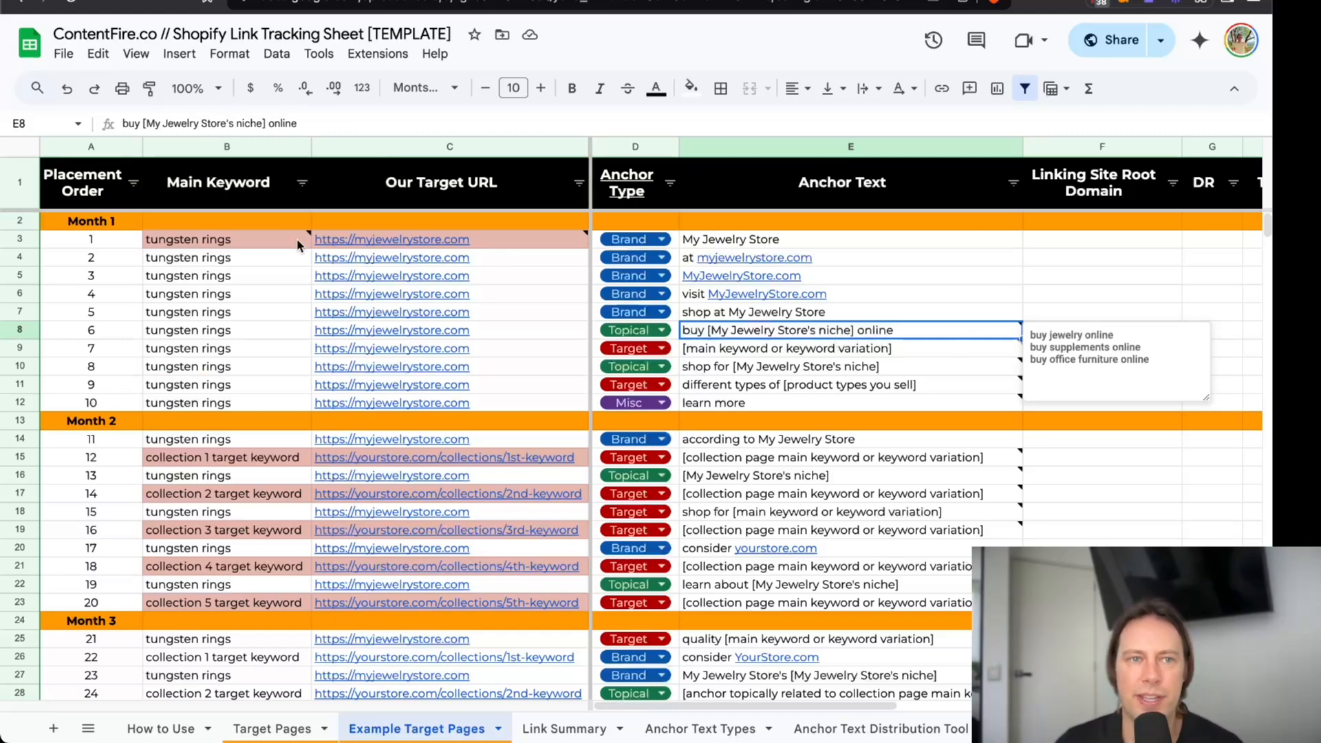
pyautogui.moveTo(262, 242); pyautogui.dragTo(241, 385)
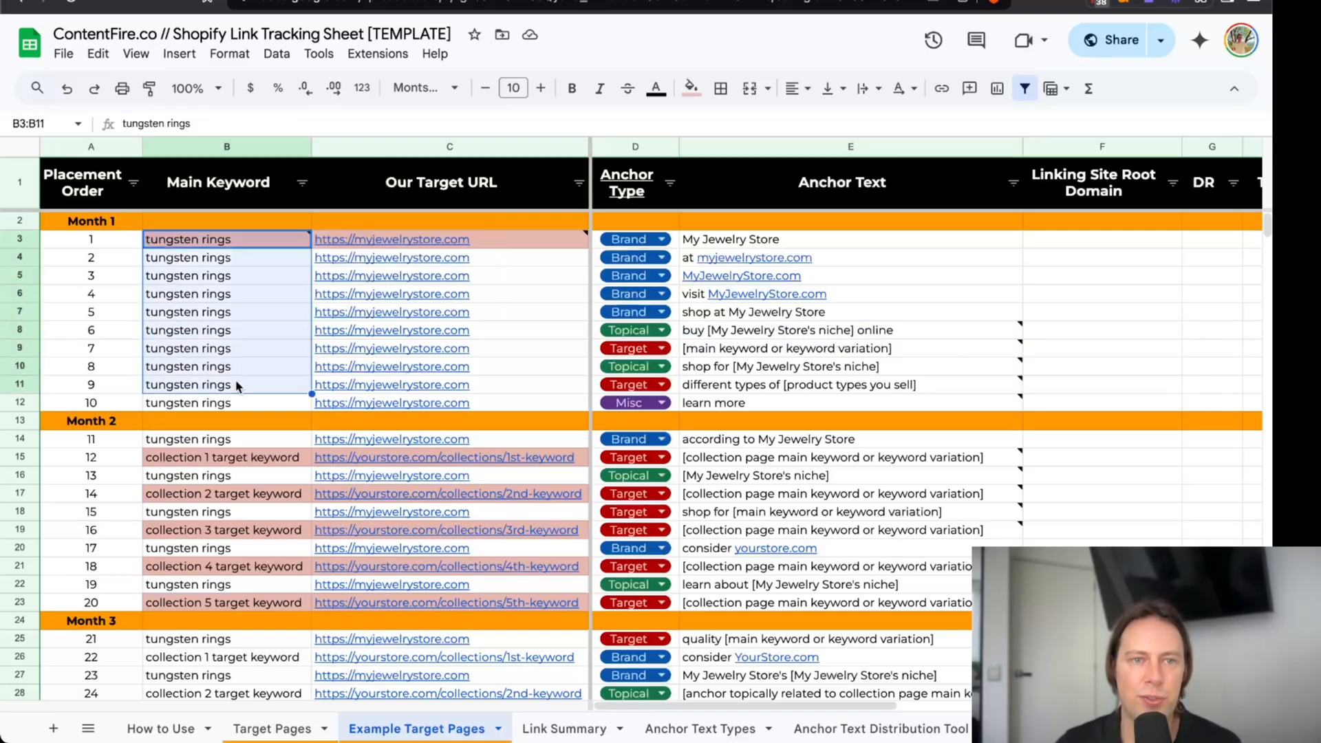
pyautogui.click(853, 327)
pyautogui.doubleClick(753, 333)
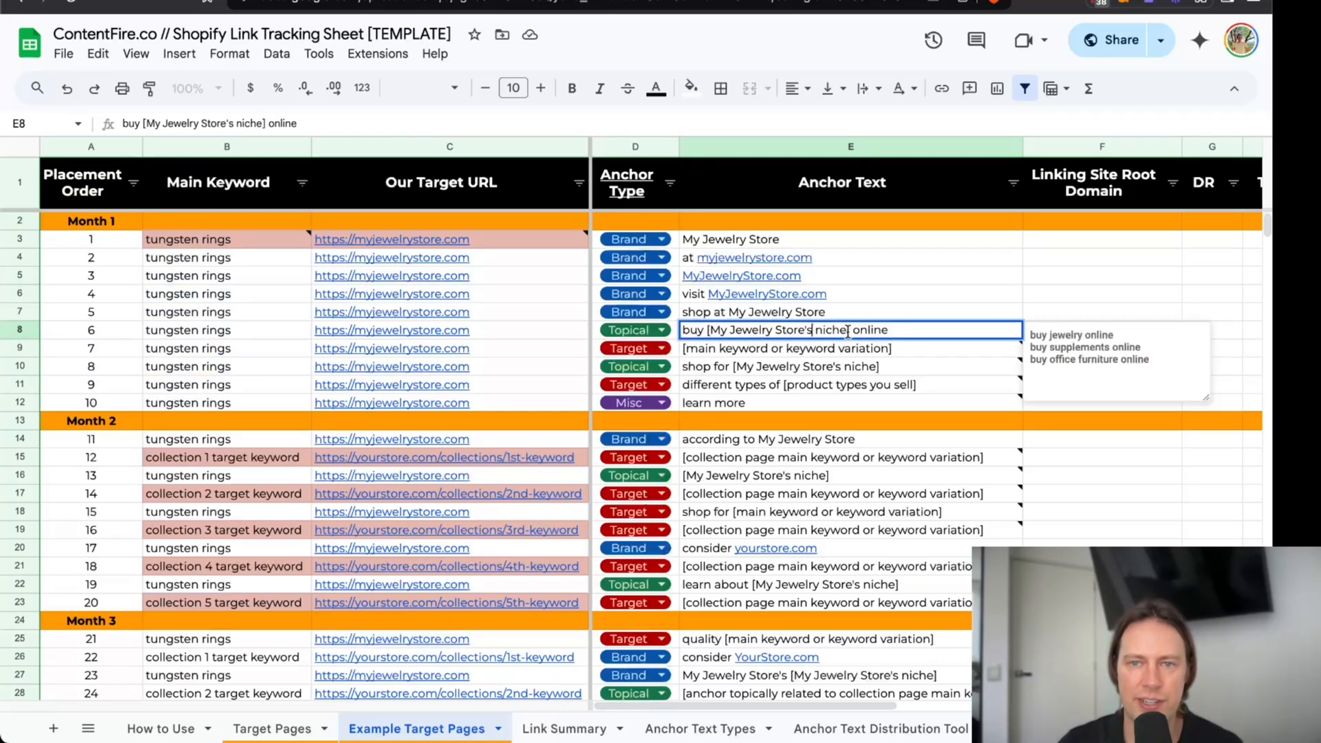
pyautogui.moveTo(849, 332); pyautogui.dragTo(709, 333)
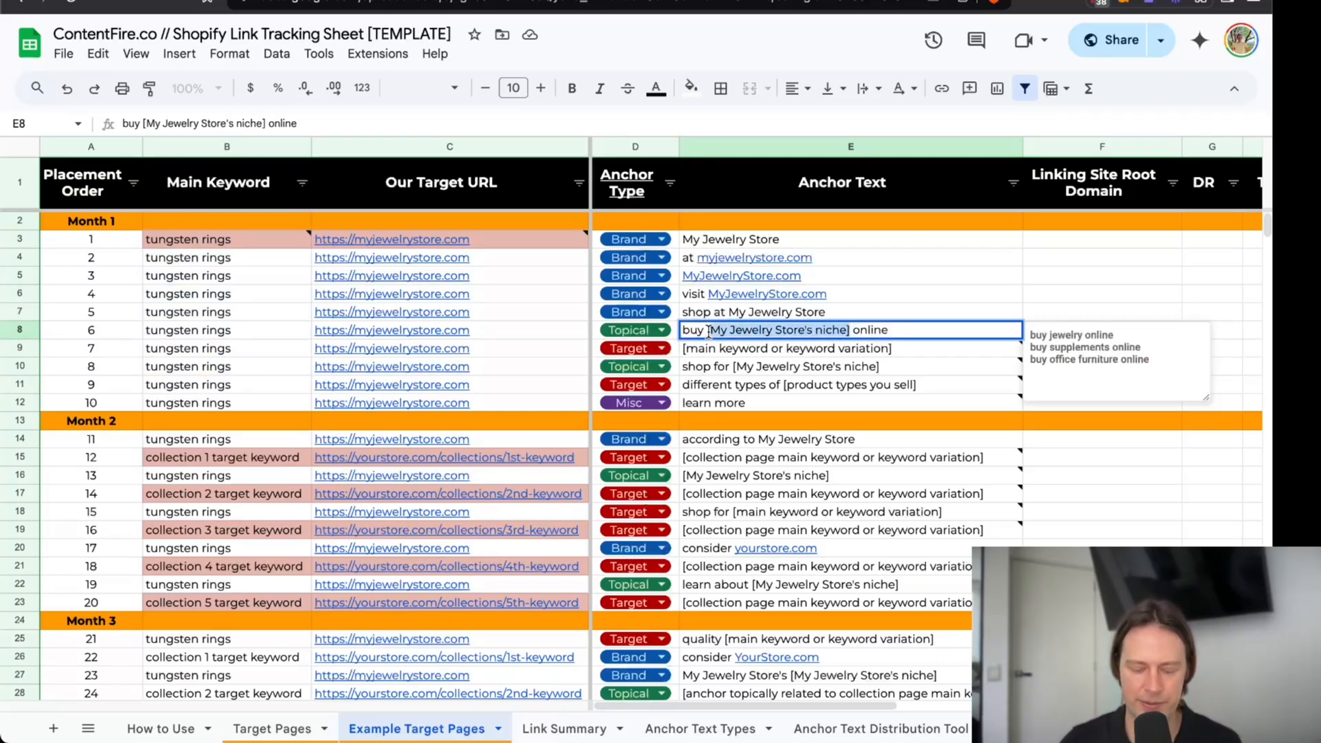
pyautogui.write('jewel')
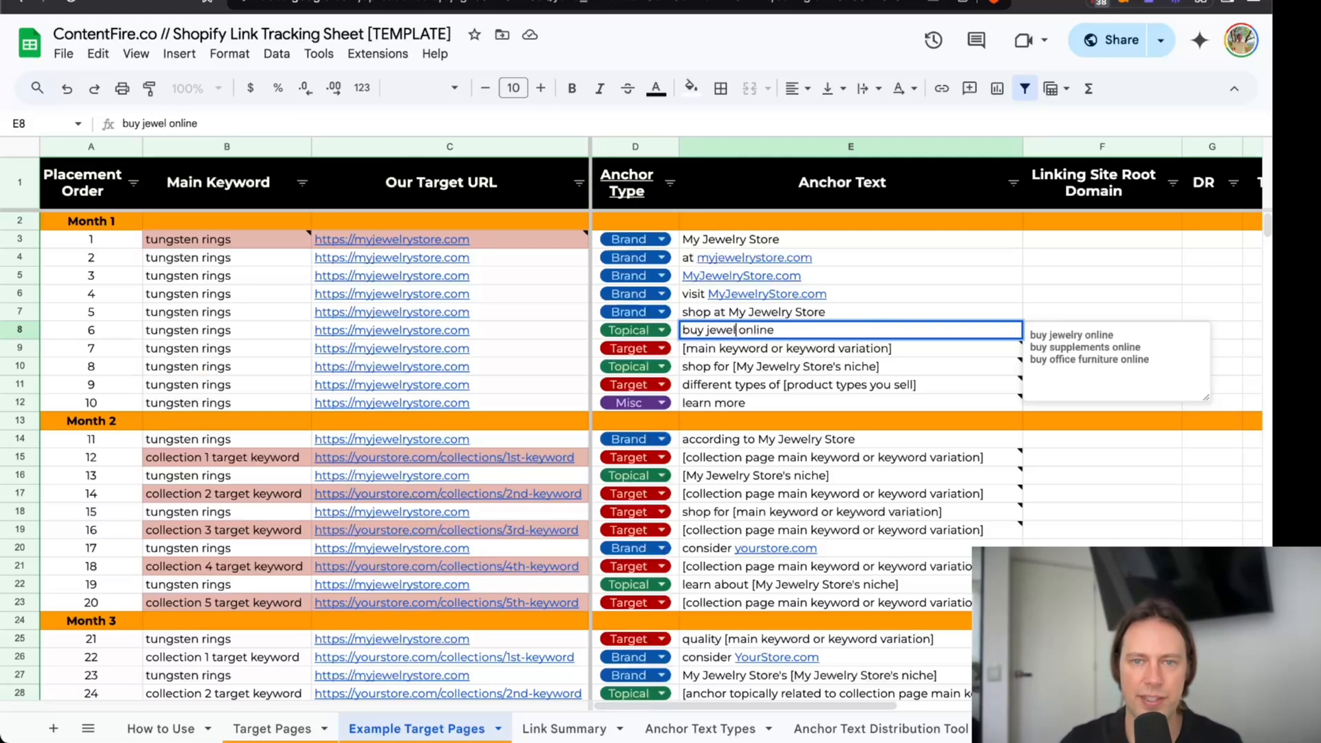
pyautogui.write('ry')
pyautogui.press('Return')
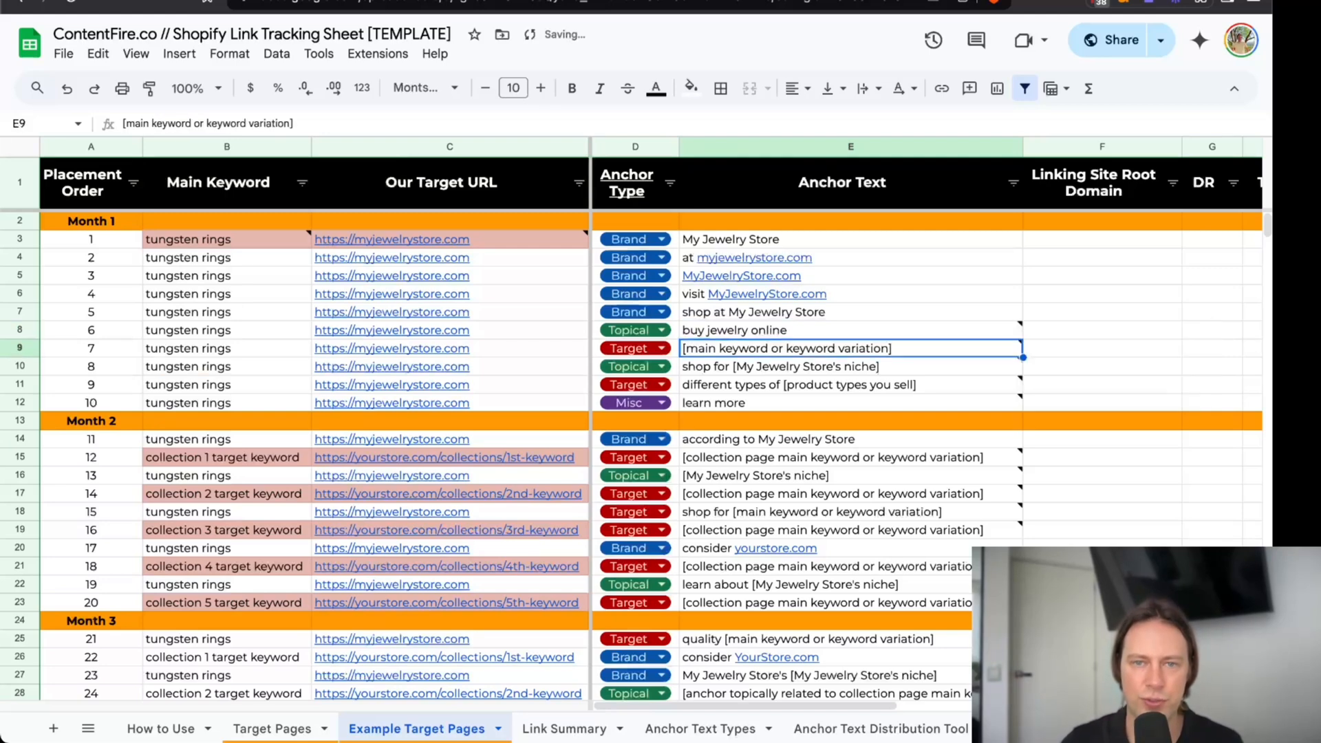
# Set placement 7's target anchor text to the homepage keyword "tungsten rings".
pyautogui.click(689, 333)
pyautogui.click(673, 333)
pyautogui.moveTo(673, 330); pyautogui.dragTo(699, 333)
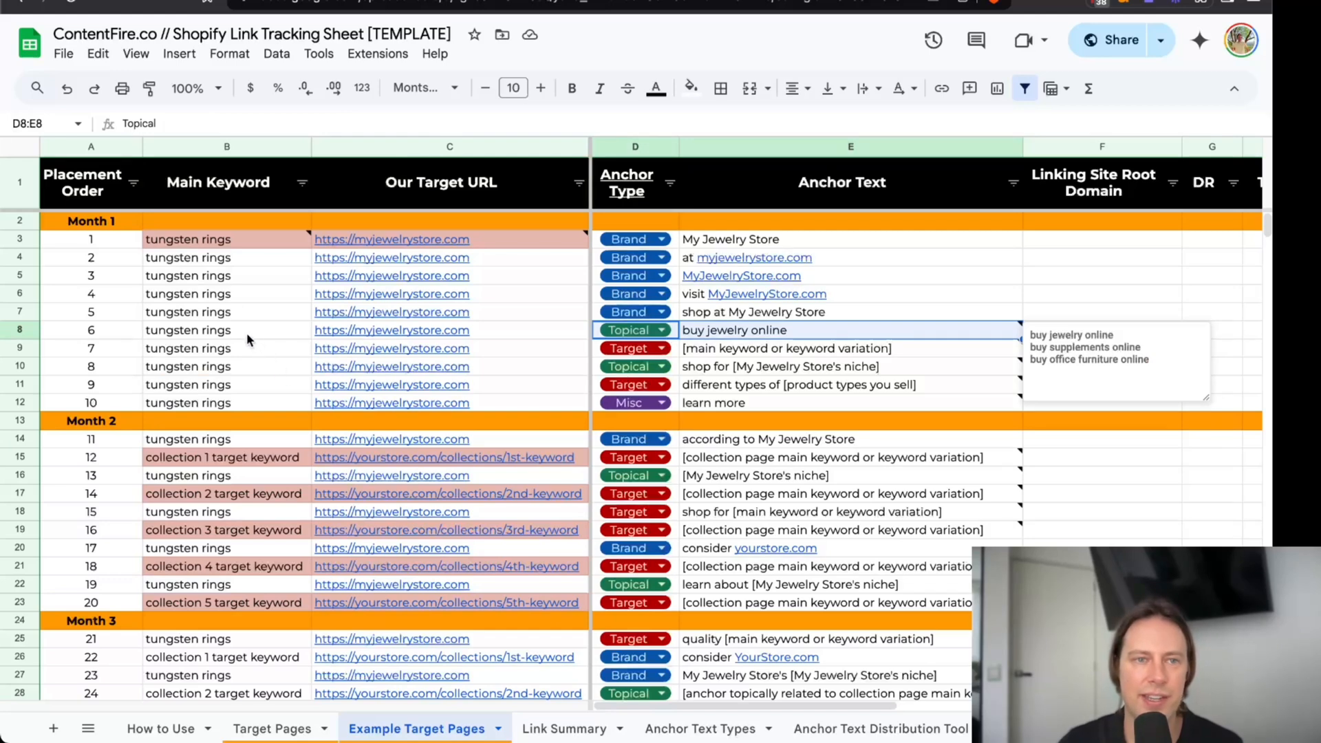
pyautogui.click(246, 332)
pyautogui.click(731, 336)
pyautogui.click(732, 347)
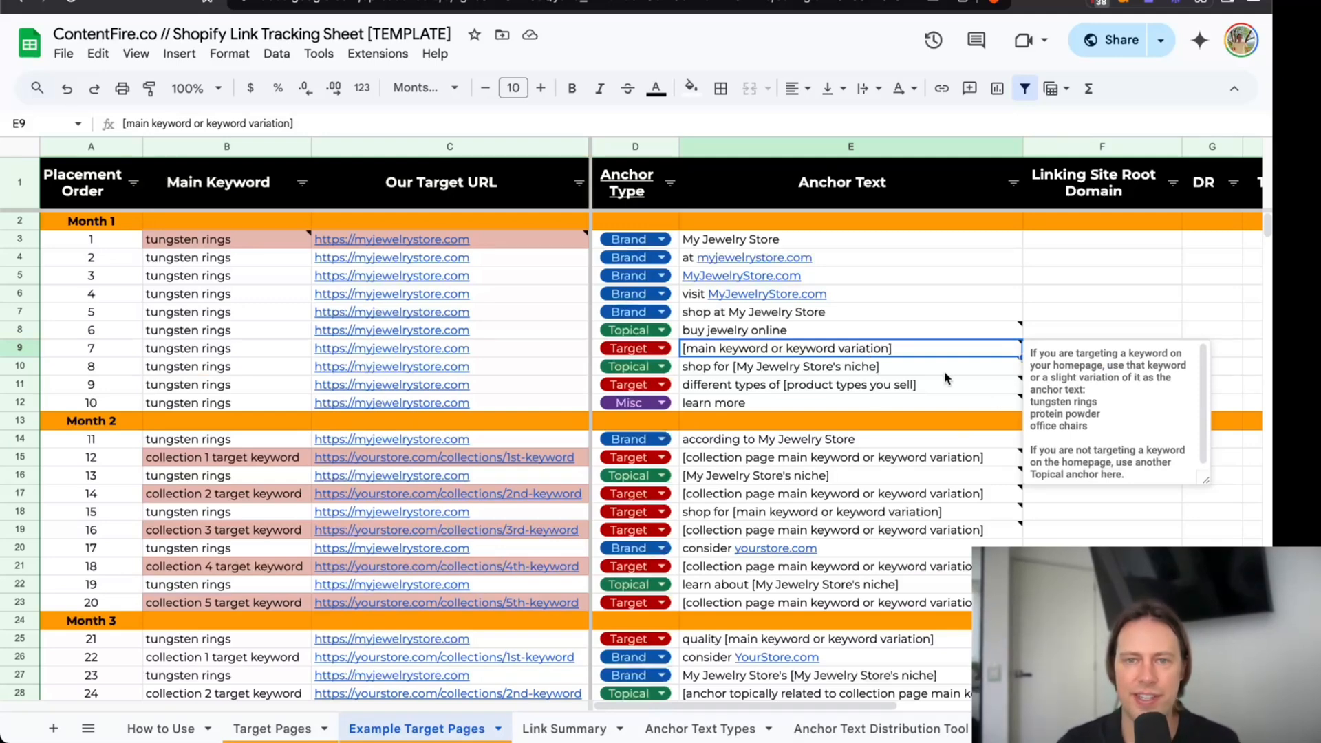
pyautogui.moveTo(945, 375)
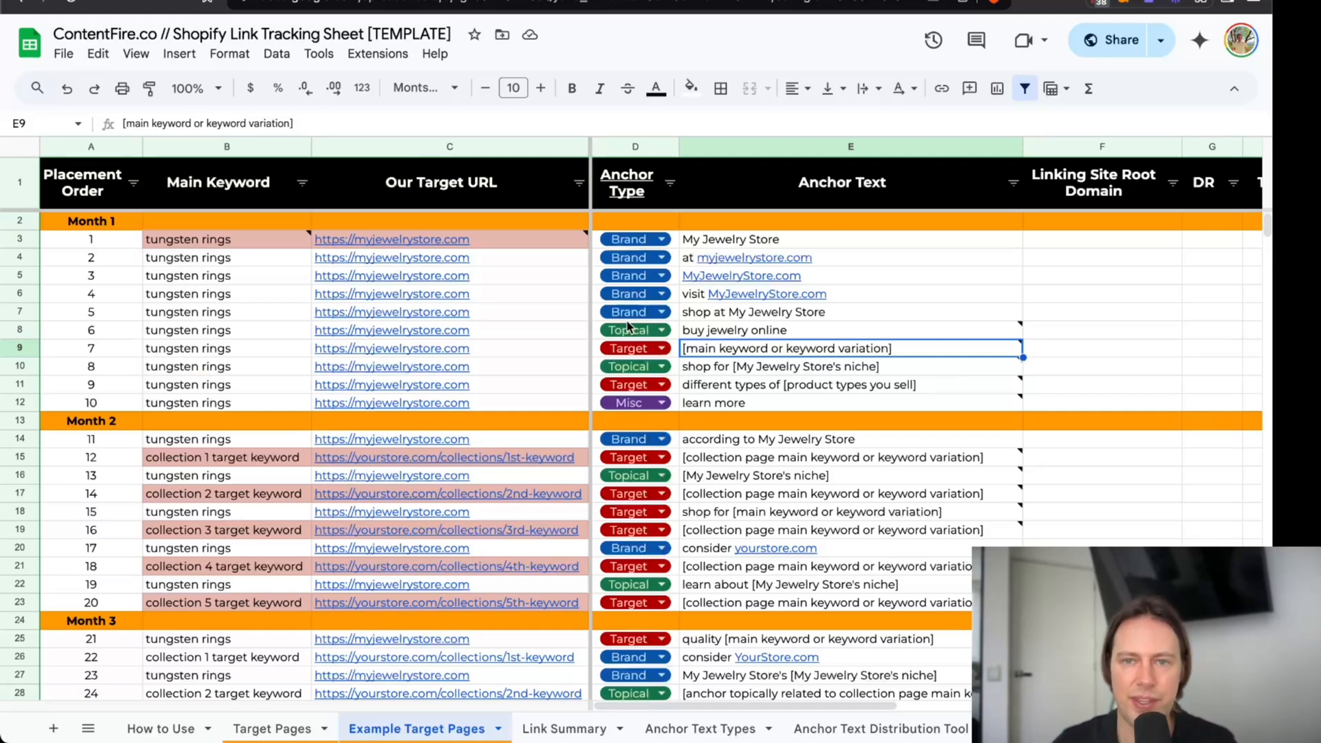
pyautogui.write('tungsten rings')
pyautogui.press('Return')
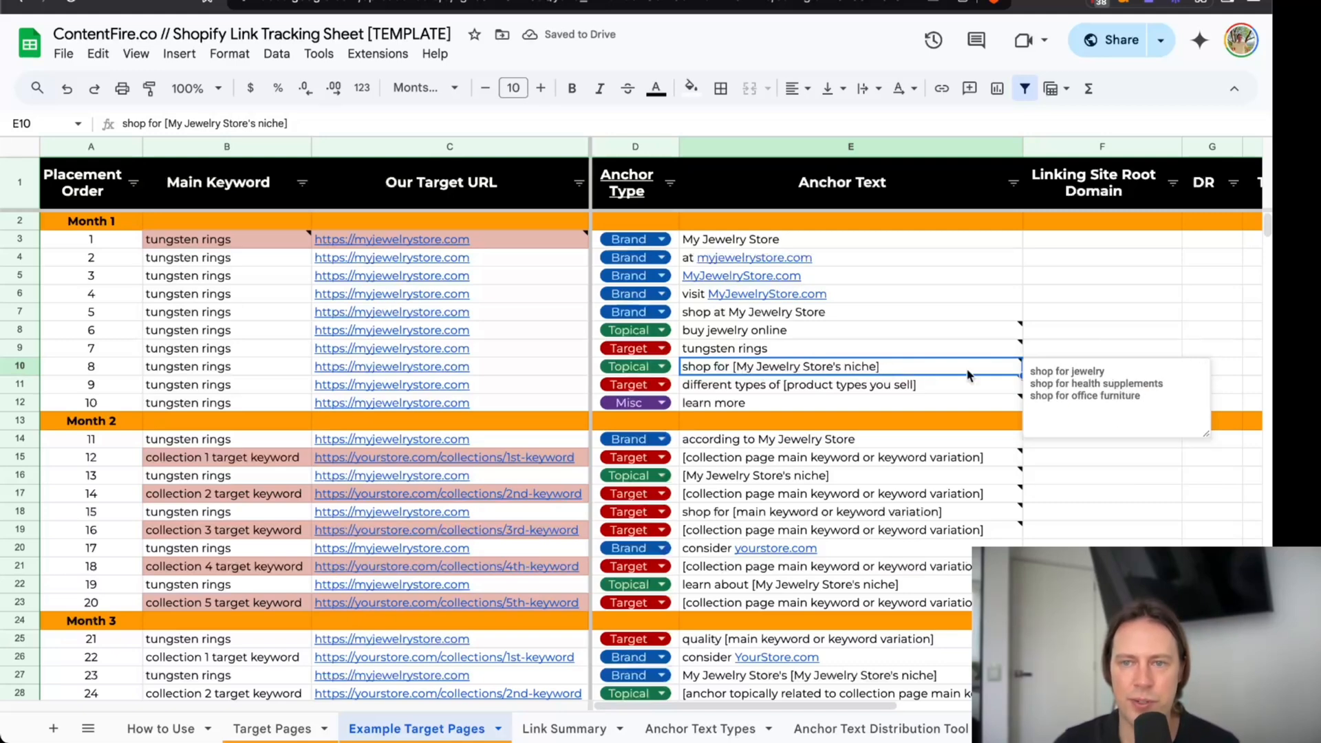
# Set placement 8's topical anchor text to "shop for jewelry".
pyautogui.doubleClick(940, 368)
pyautogui.moveTo(885, 368); pyautogui.dragTo(733, 368)
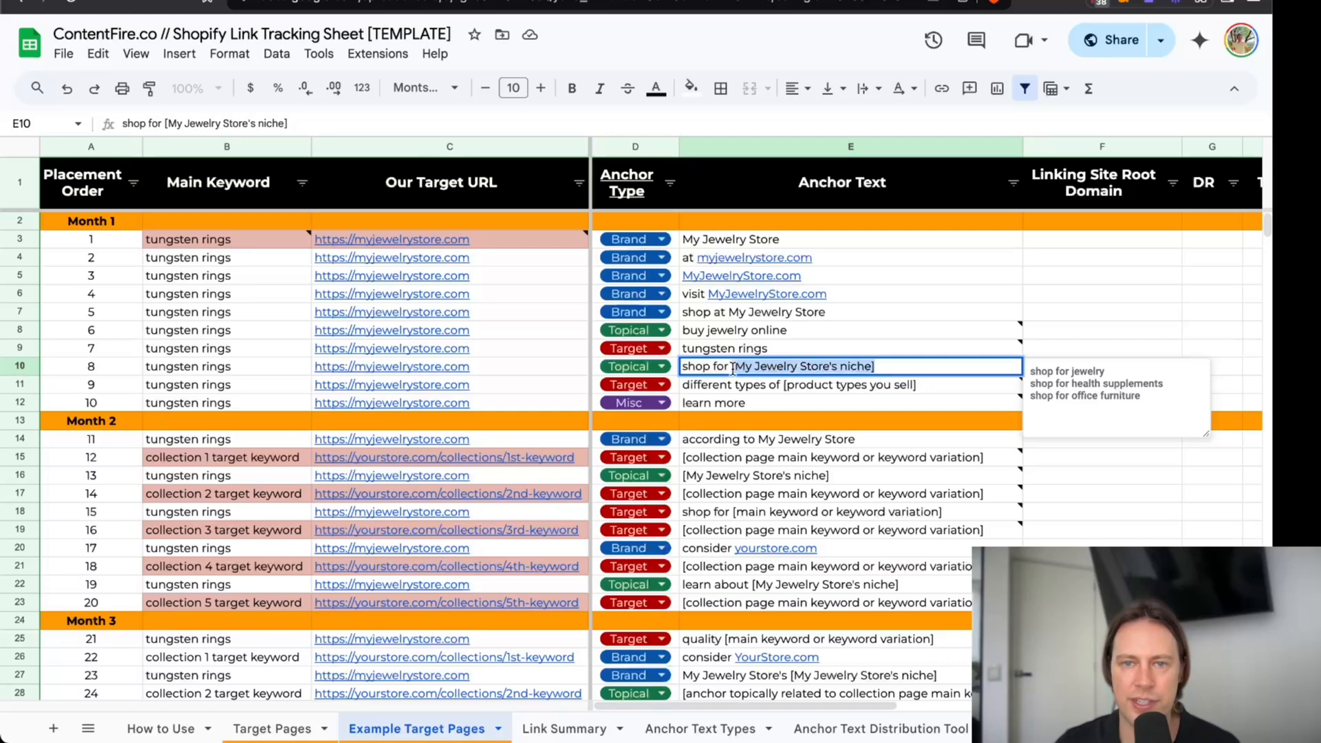
pyautogui.write('jewelry')
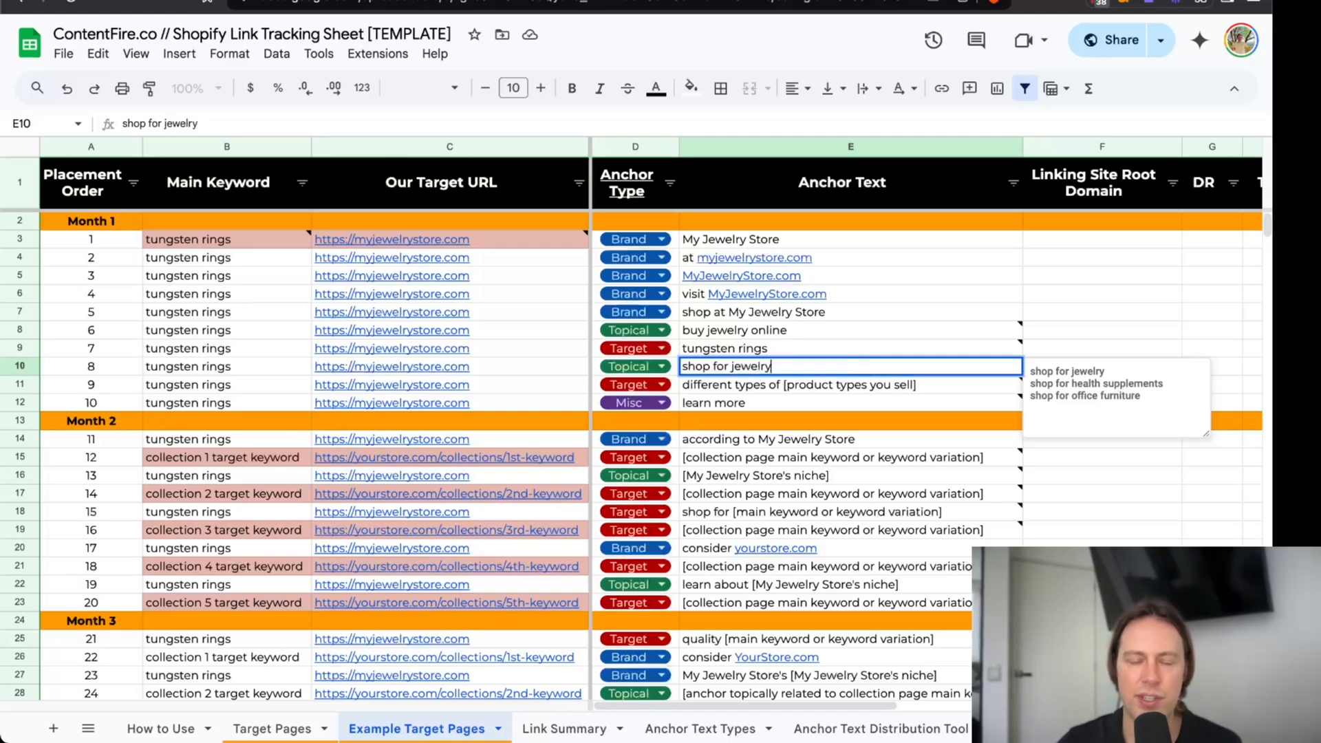
pyautogui.press('Return')
pyautogui.doubleClick(733, 368)
pyautogui.moveTo(732, 368); pyautogui.dragTo(772, 387)
# Change placement 9's target anchor text to "different types of tungsten rings".
pyautogui.click(773, 387)
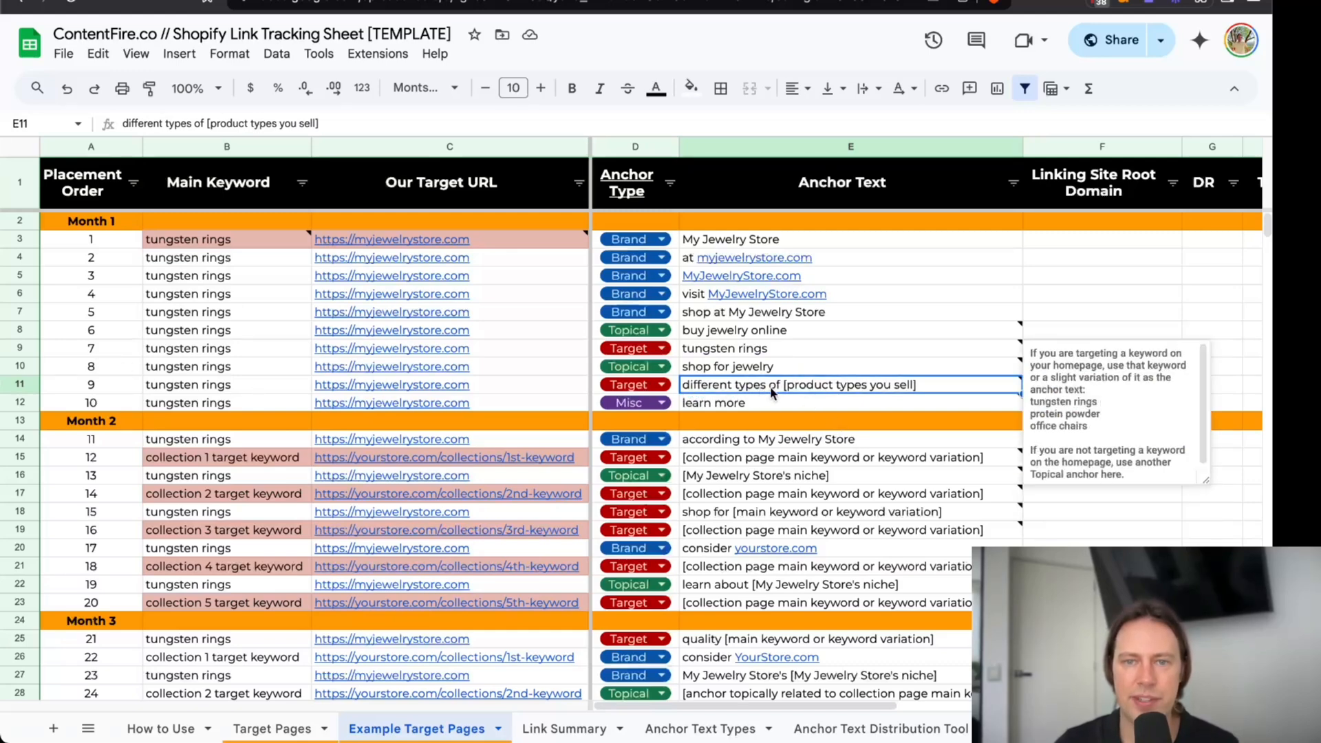
pyautogui.doubleClick(965, 391)
pyautogui.moveTo(915, 385); pyautogui.dragTo(783, 384)
pyautogui.write('tungsten rings')
pyautogui.press('Return')
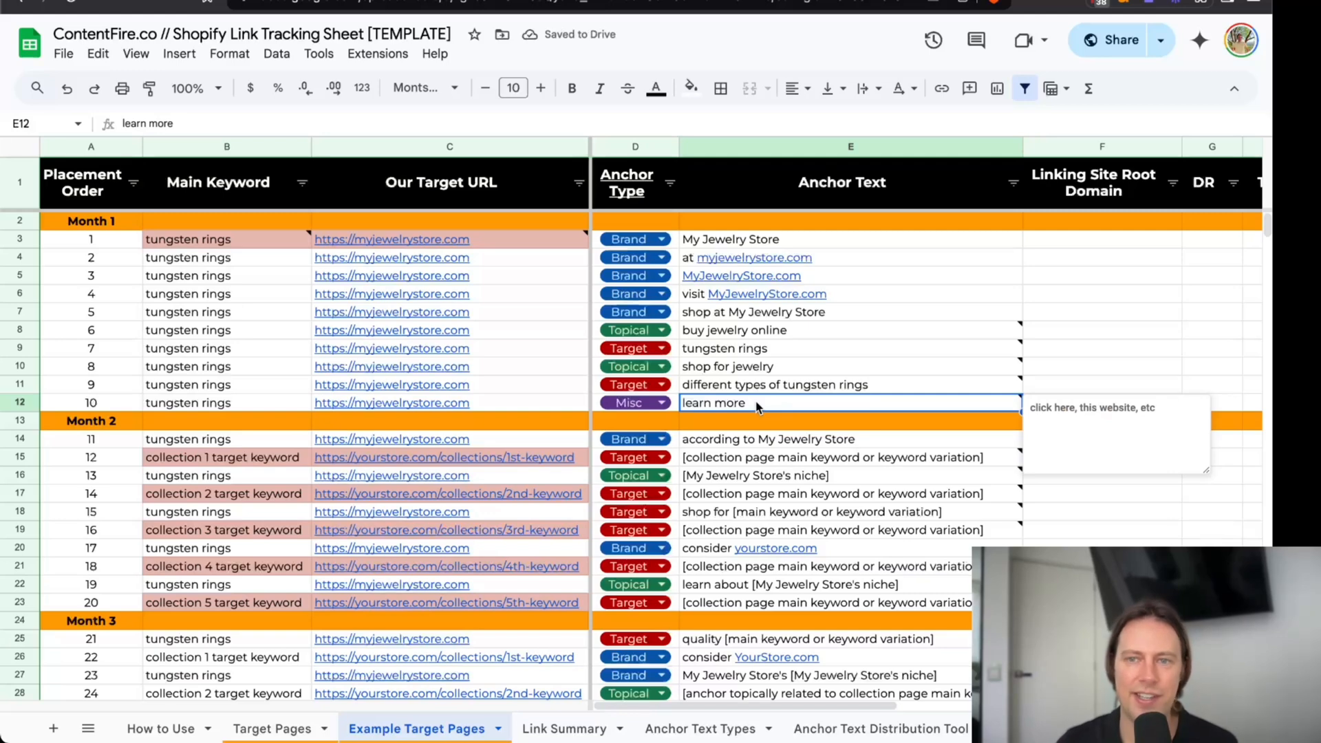
# Try "click here" as placement 10's misc anchor text and discard the edit.
pyautogui.write('click here')
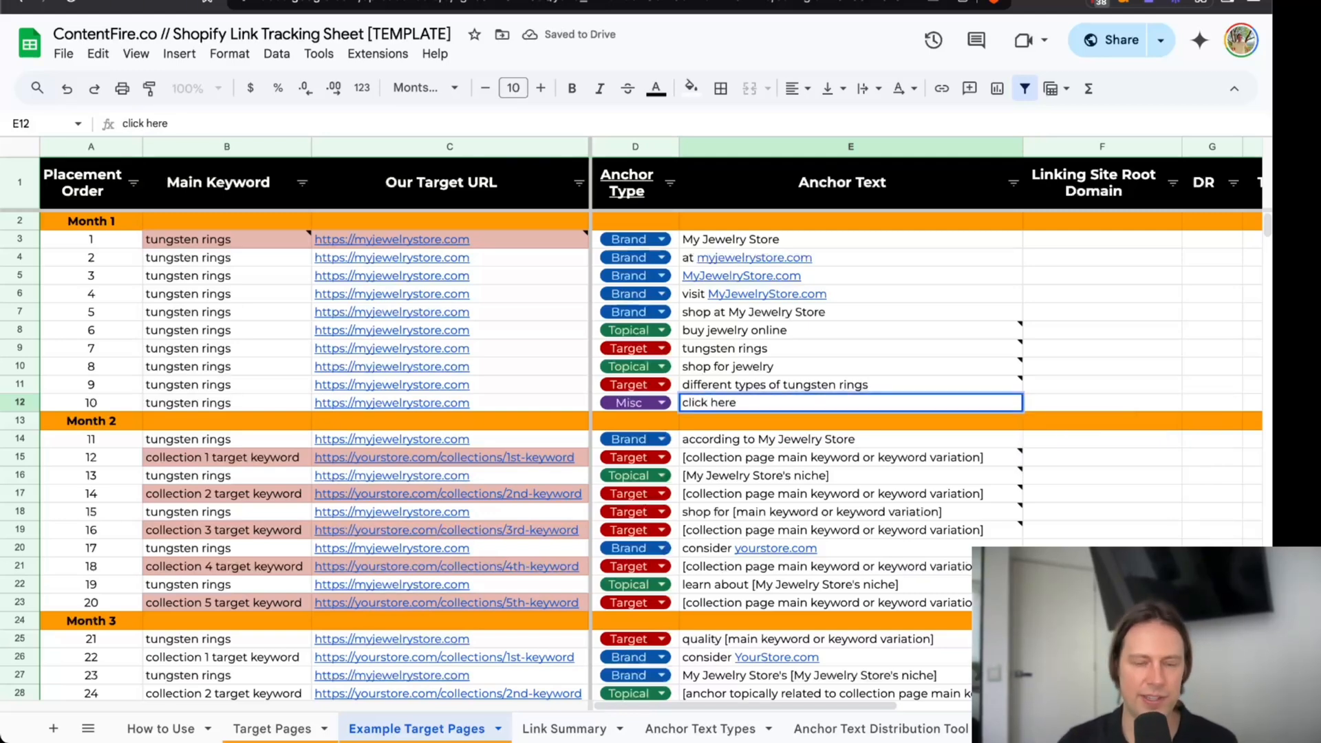
pyautogui.press('Escape')
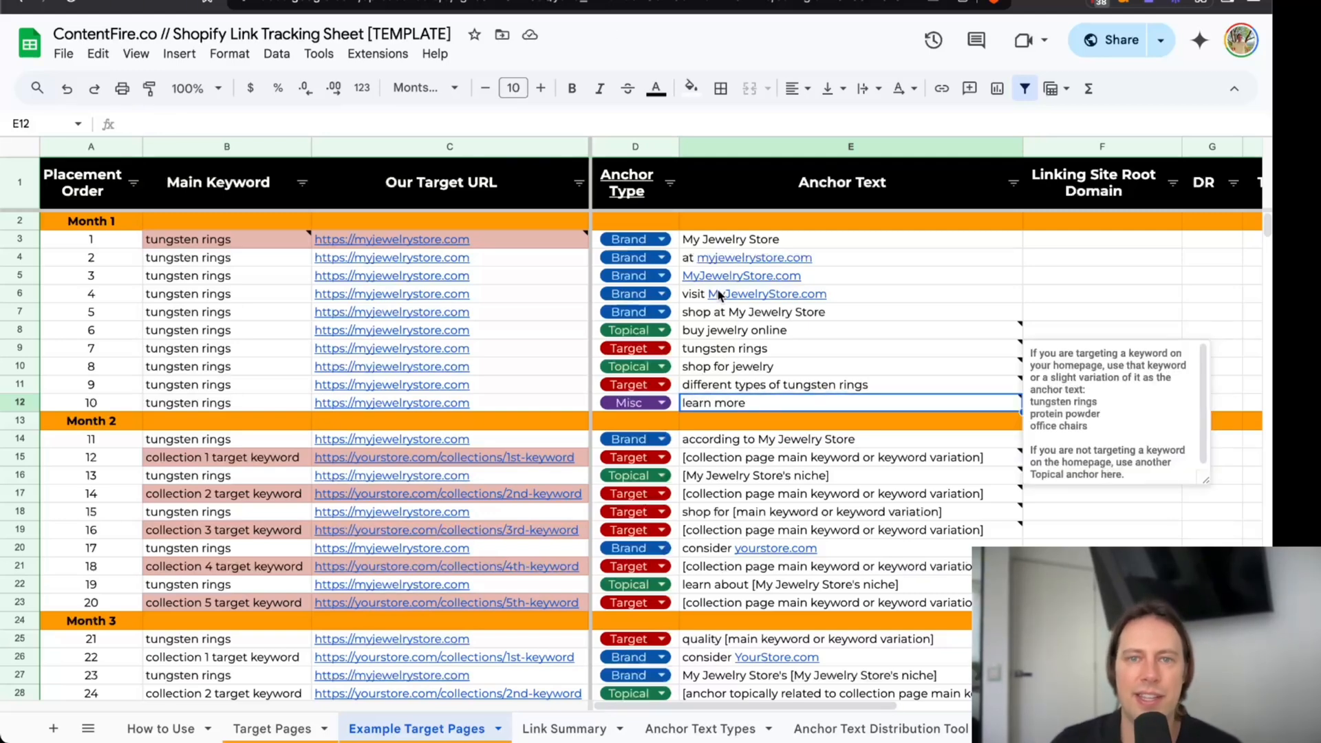
# Review Month 1's anchor types and brand anchor texts, and compare the target anchors of placements 7 and 9.
pyautogui.moveTo(676, 240); pyautogui.dragTo(678, 404)
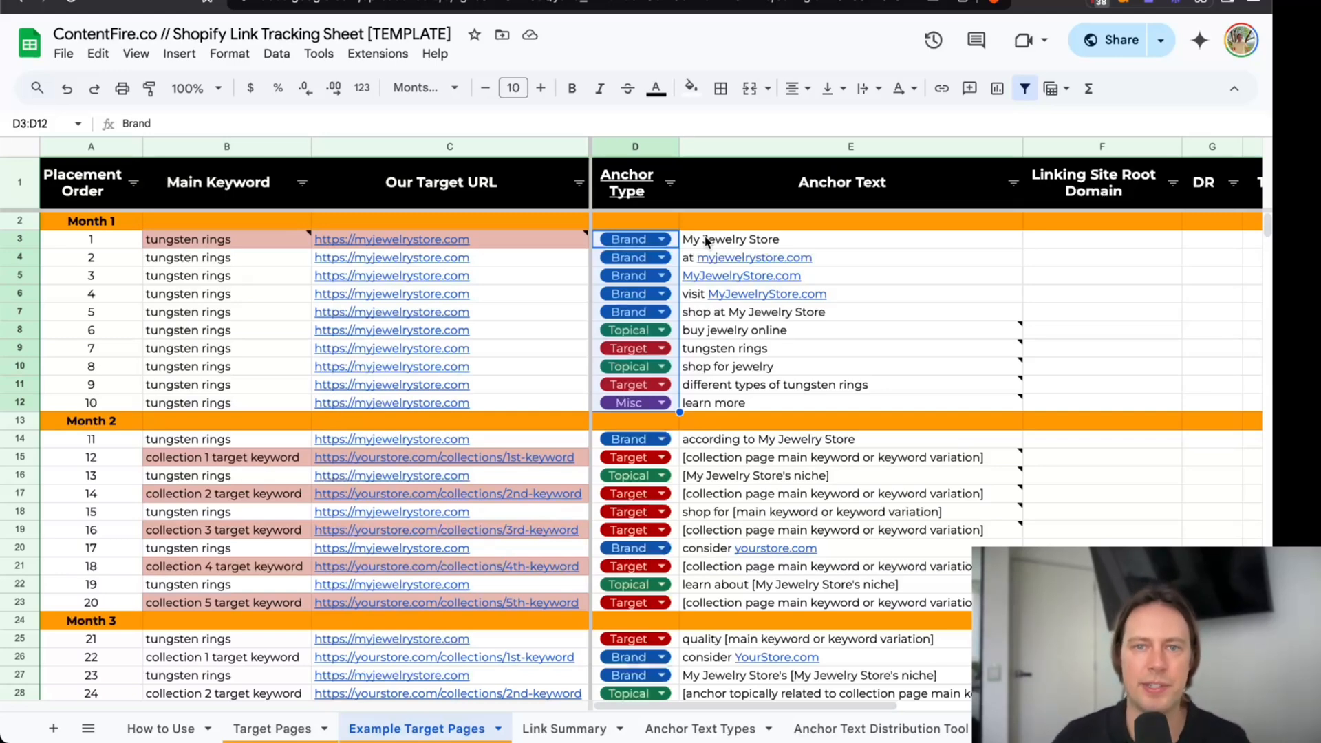
pyautogui.moveTo(708, 240); pyautogui.dragTo(726, 309)
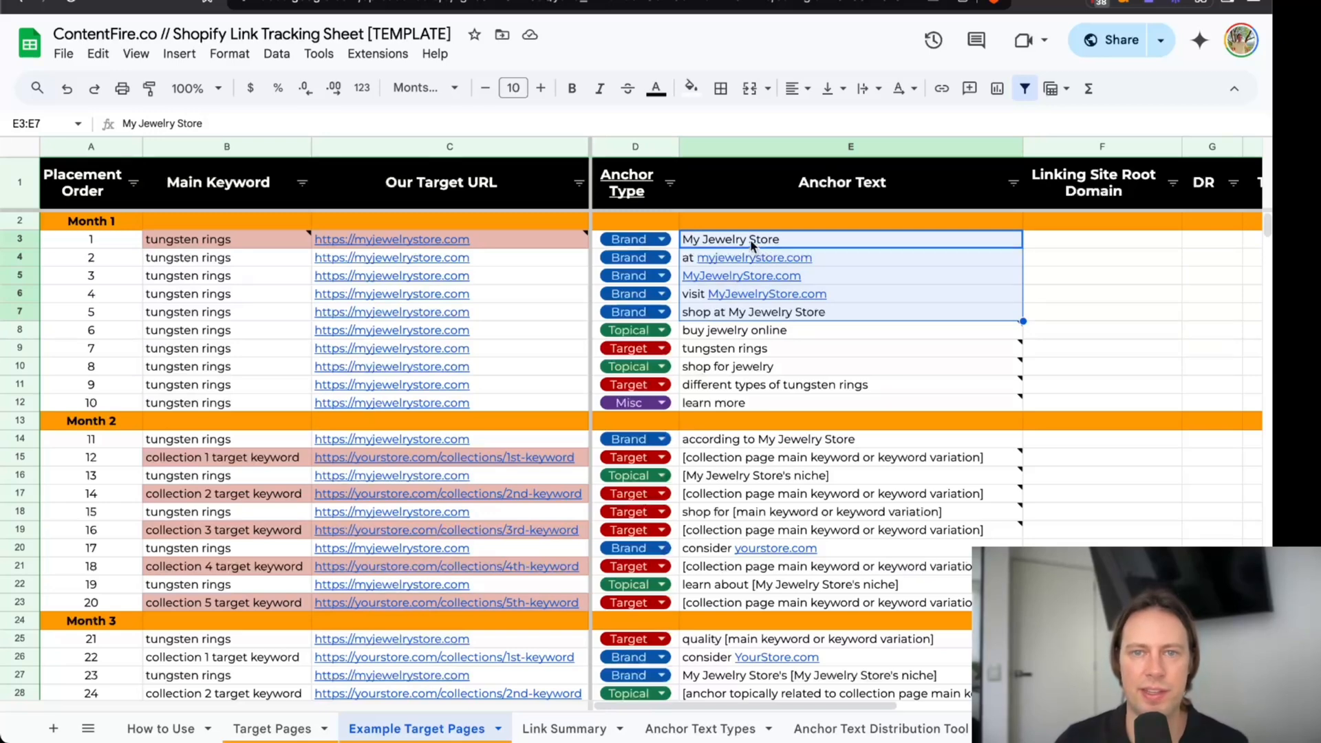
pyautogui.click(803, 332)
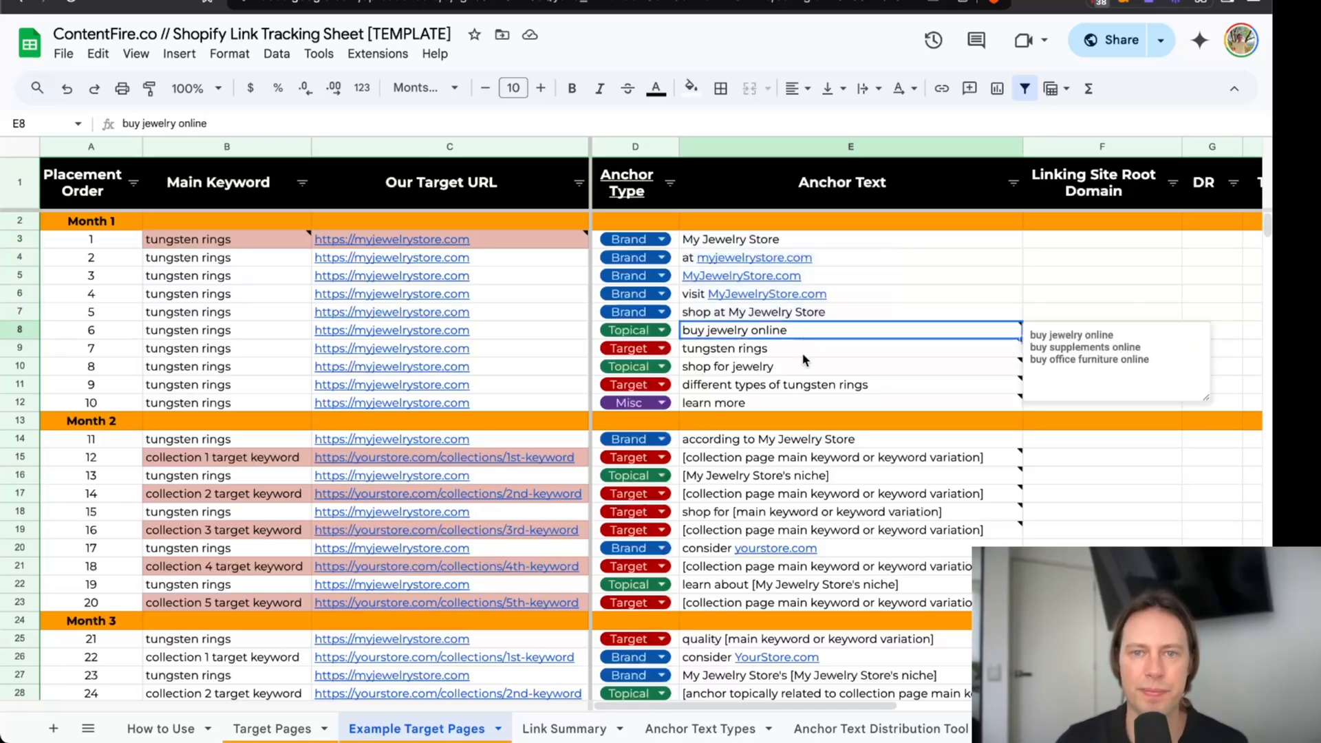
pyautogui.click(776, 352)
pyautogui.click(768, 387)
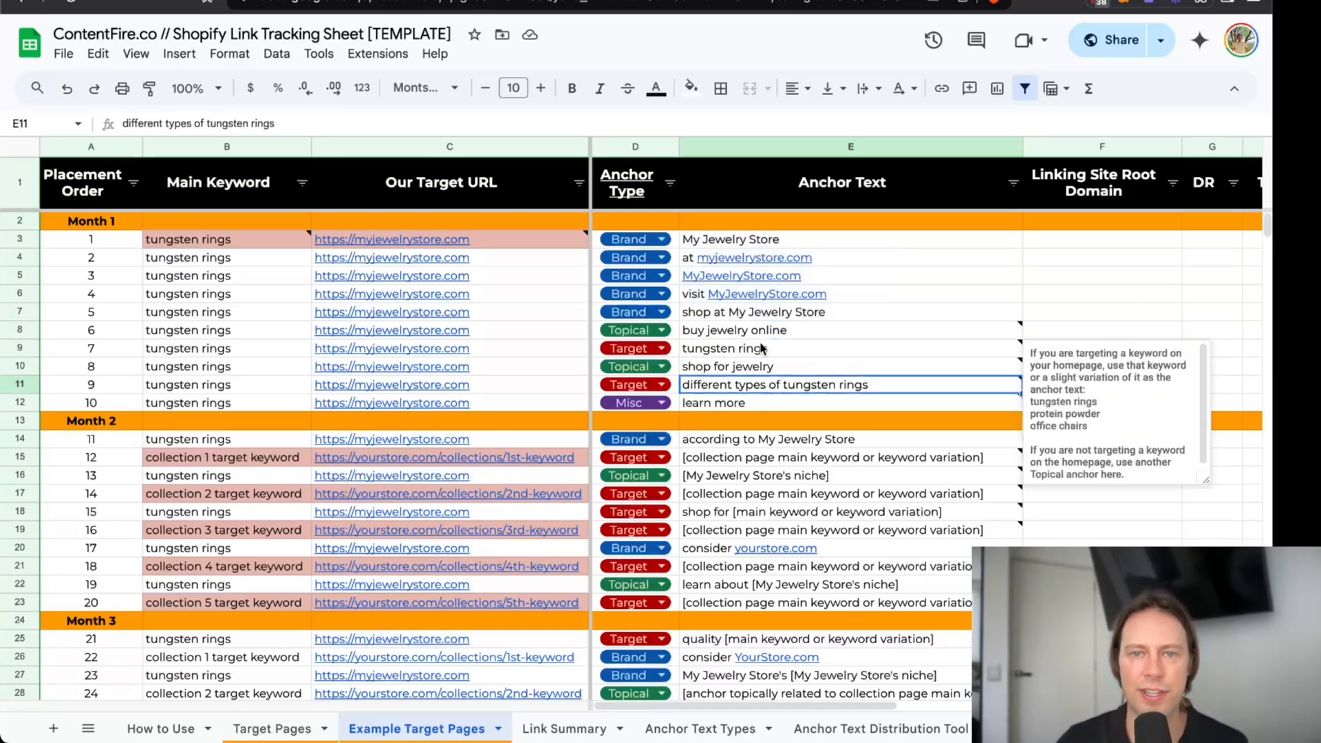
pyautogui.click(763, 351)
pyautogui.click(764, 386)
pyautogui.click(764, 352)
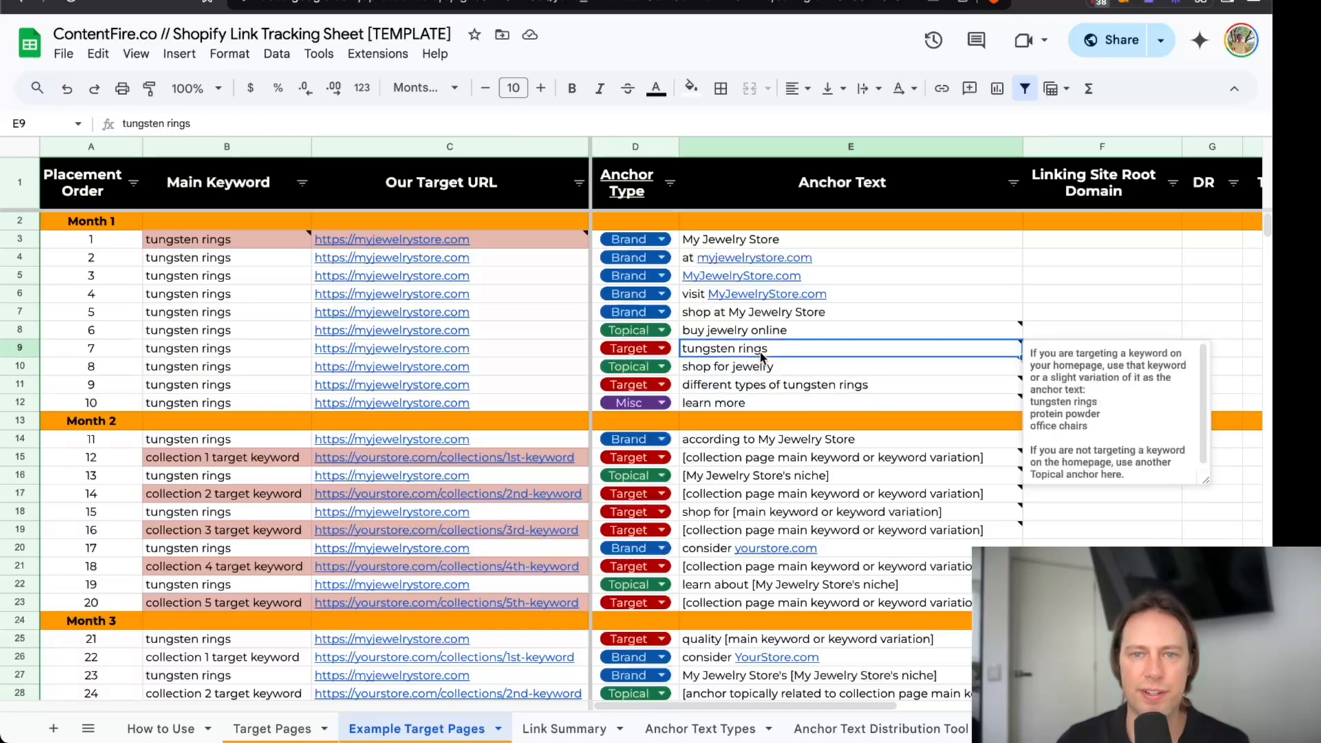
pyautogui.click(757, 384)
pyautogui.click(756, 352)
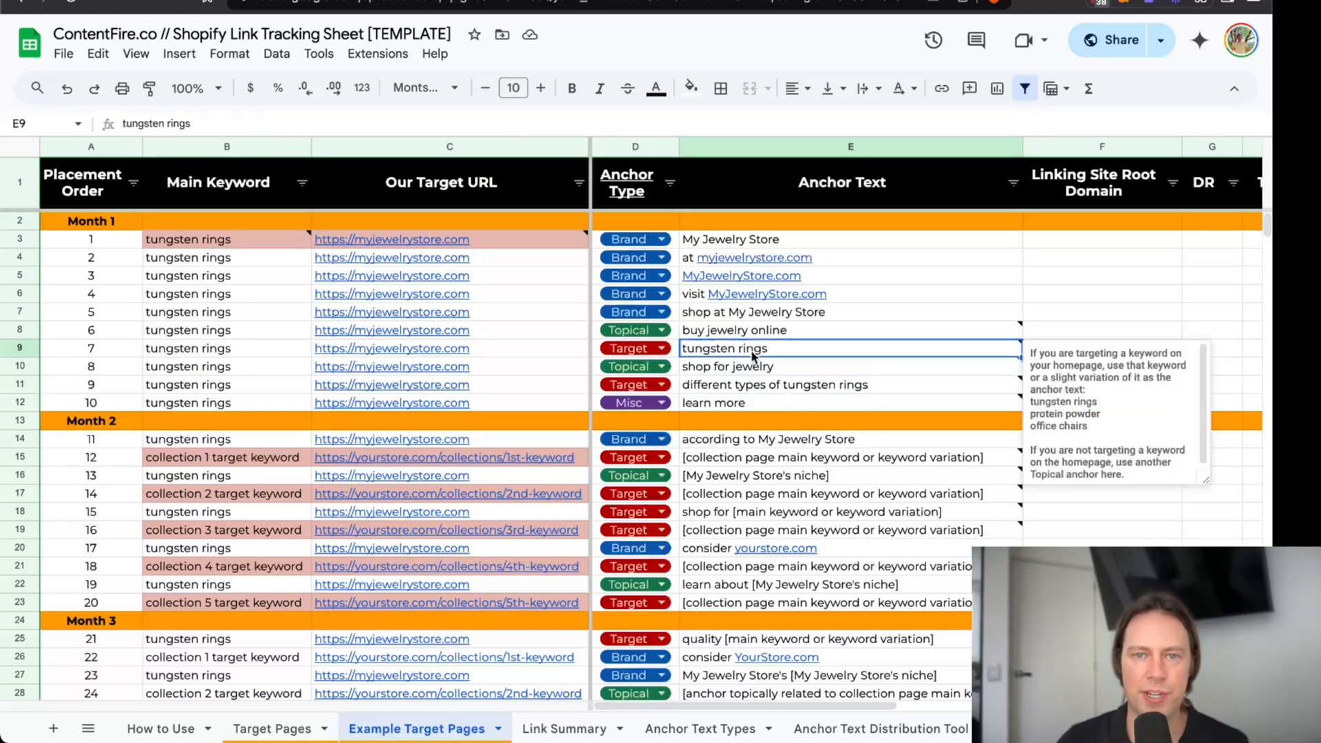
pyautogui.click(754, 383)
pyautogui.click(744, 353)
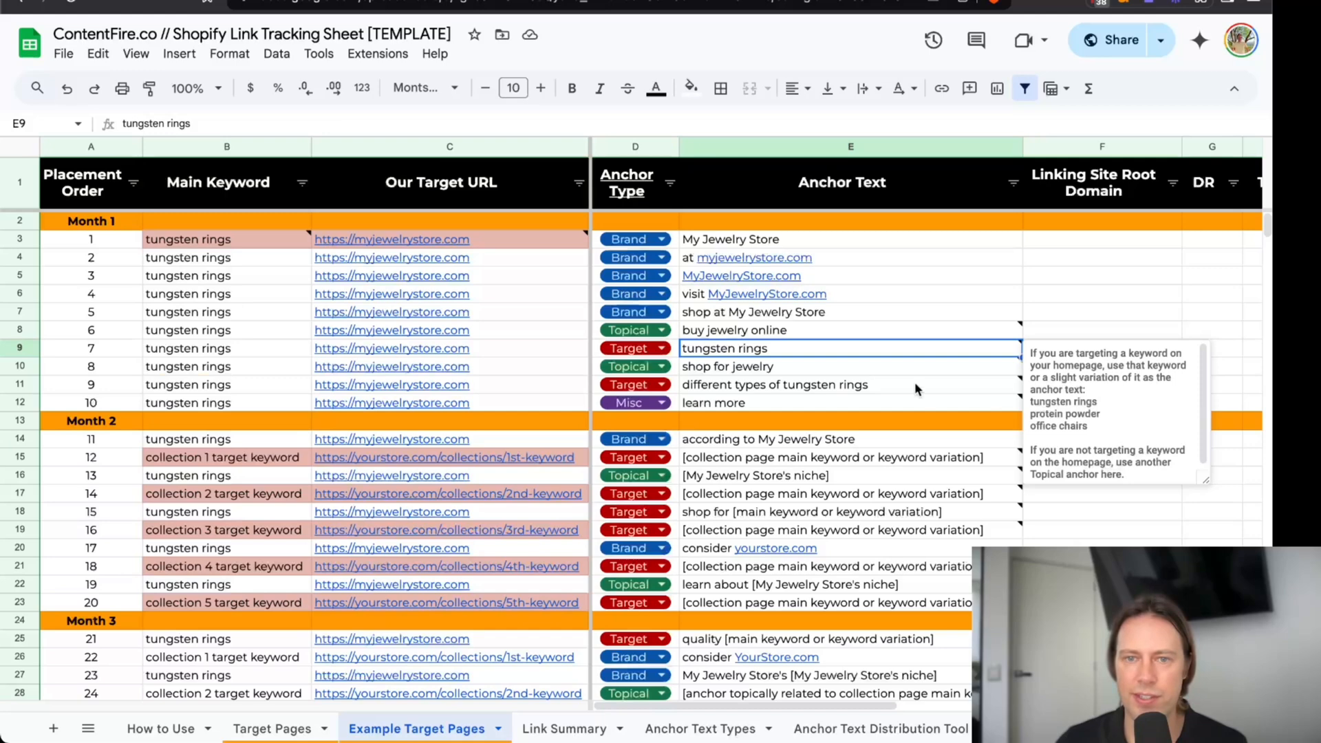
# Read placement 7's note on homepages without a target keyword, and review Month 1's topical anchors and main keywords.
pyautogui.scroll(-1, 1081, 427)
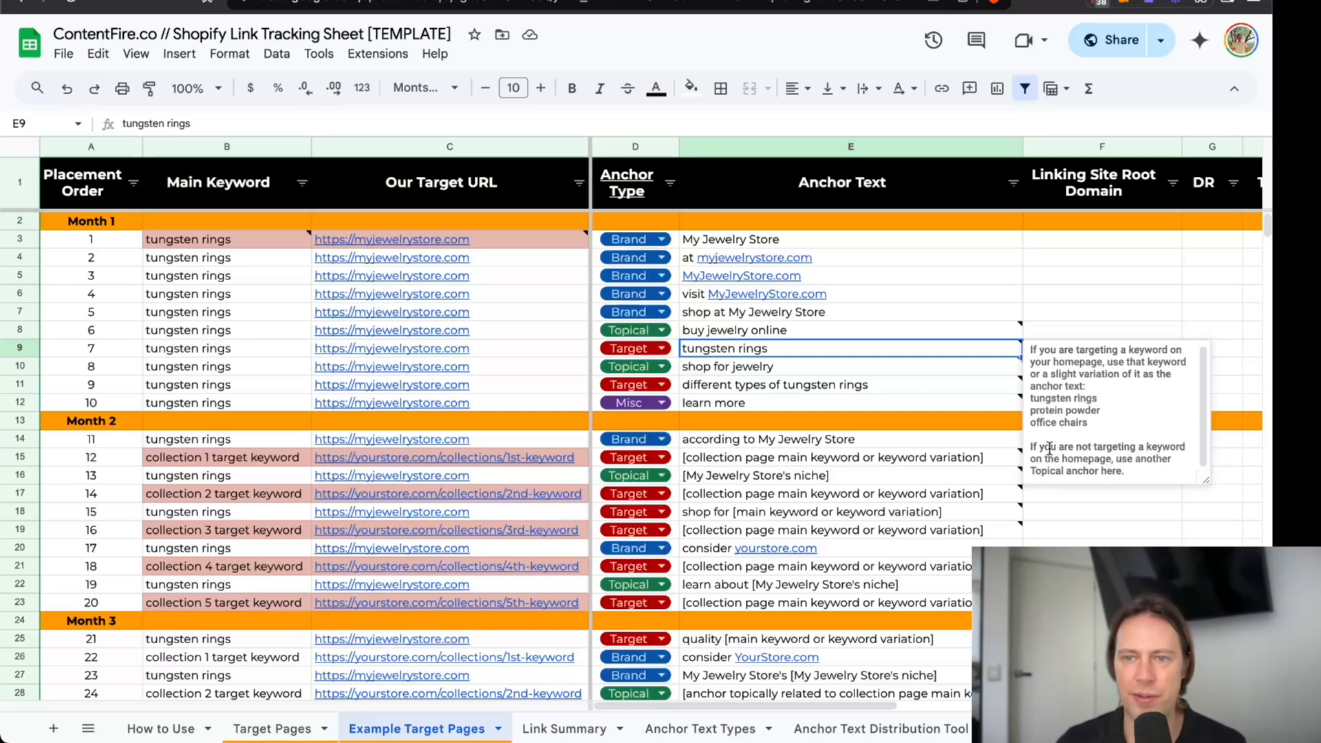
pyautogui.moveTo(1030, 448); pyautogui.dragTo(1144, 478)
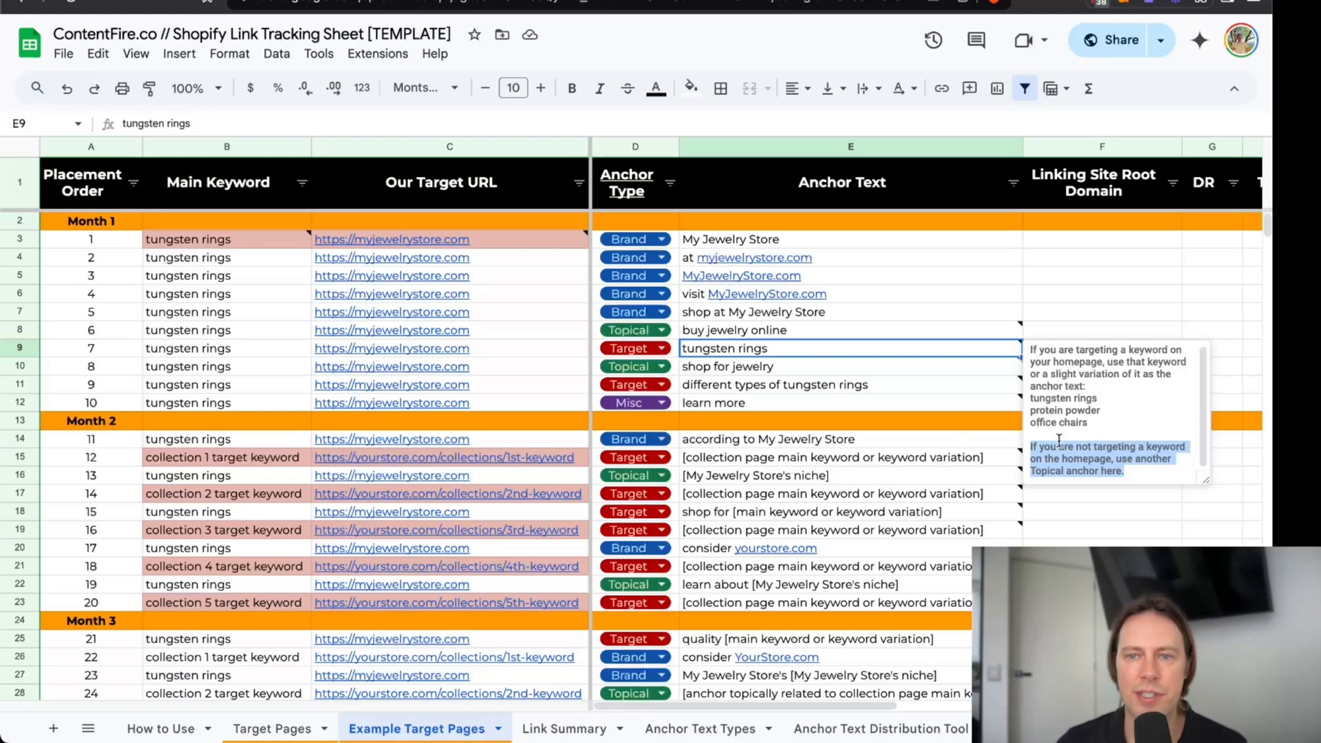
pyautogui.scroll(-1, 764, 379)
pyautogui.click(717, 328)
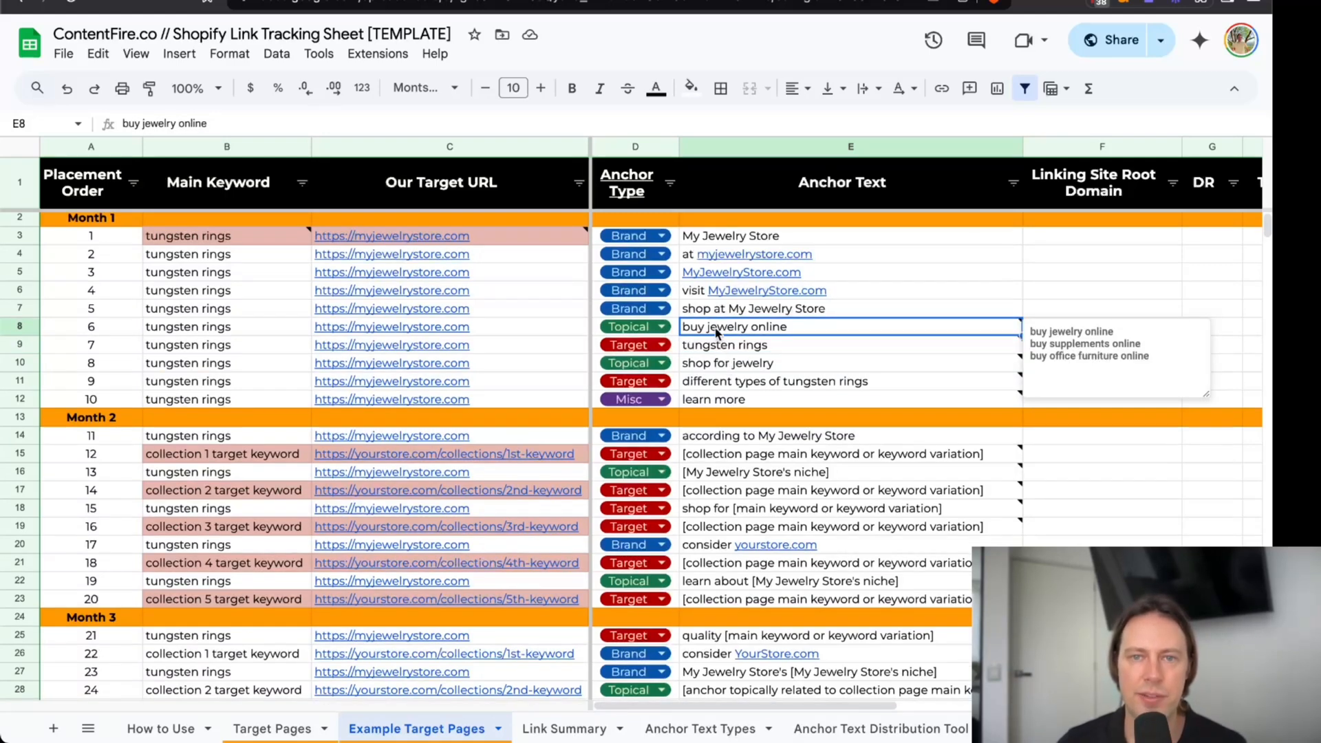
pyautogui.keyDown('ctrl'); pyautogui.click(721, 364); pyautogui.keyUp('ctrl')
pyautogui.click(719, 329)
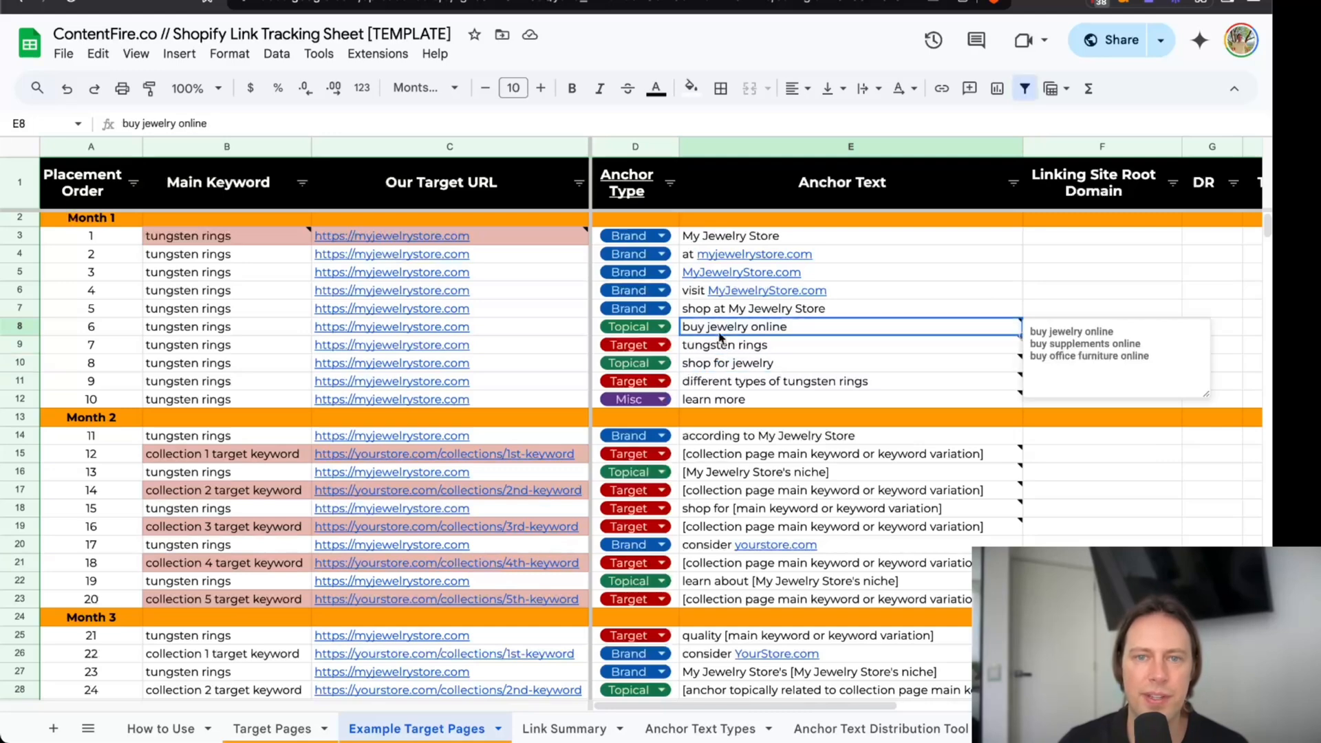
pyautogui.click(723, 346)
pyautogui.moveTo(724, 240); pyautogui.dragTo(718, 400)
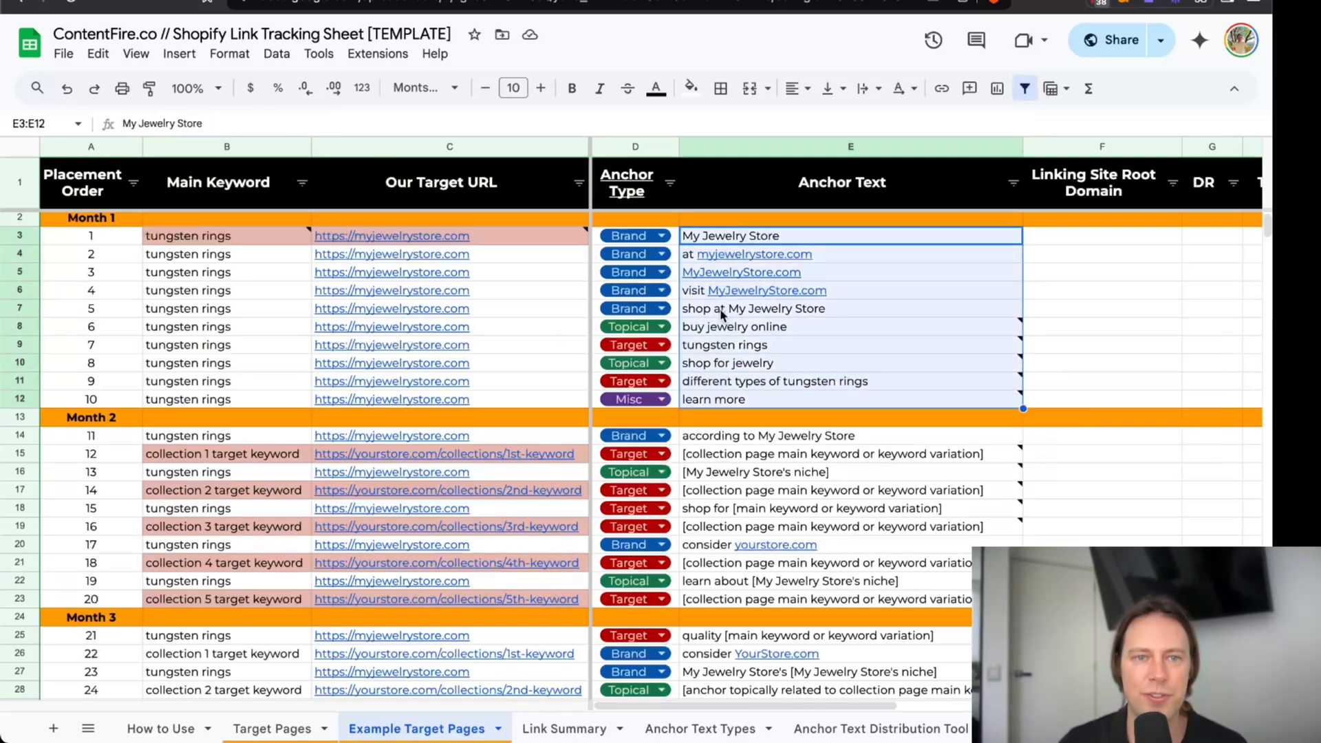
pyautogui.scroll(-2, 722, 315)
pyautogui.scroll(2, 728, 313)
pyautogui.moveTo(198, 241); pyautogui.dragTo(211, 411)
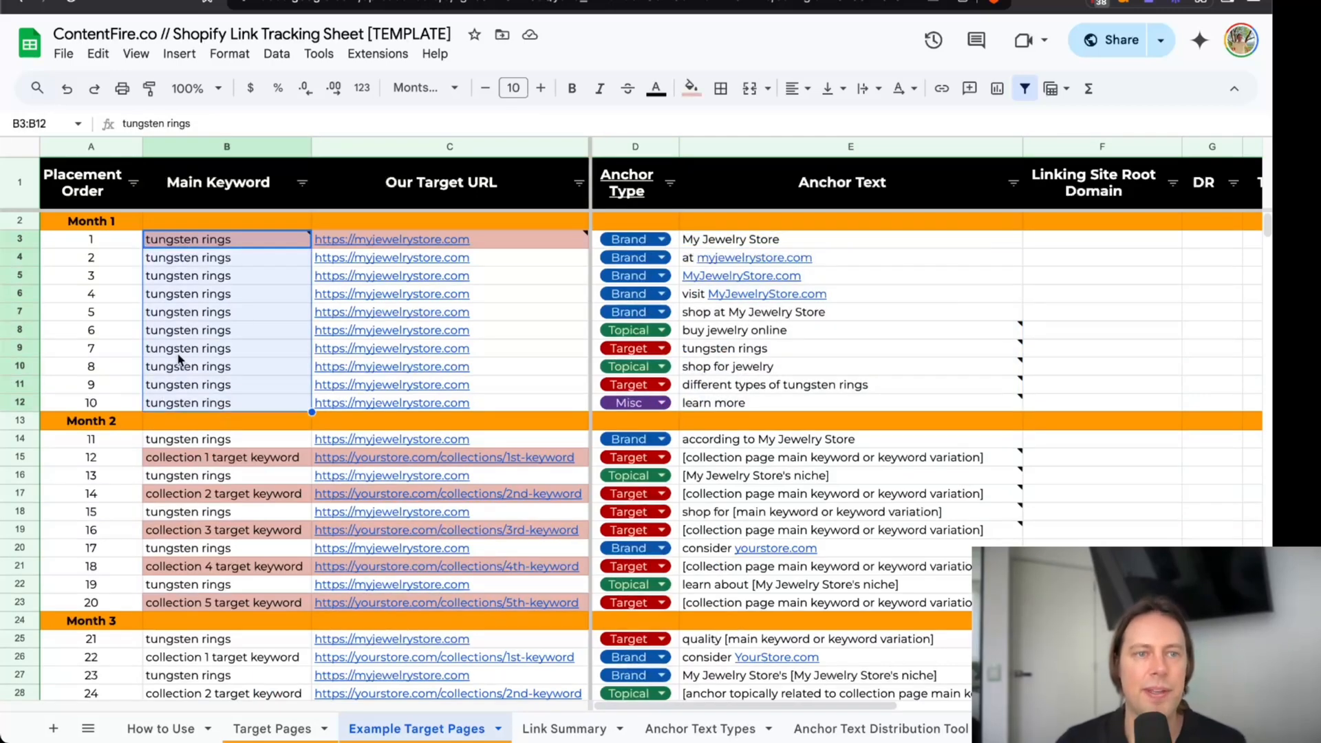
pyautogui.scroll(-2, 177, 355)
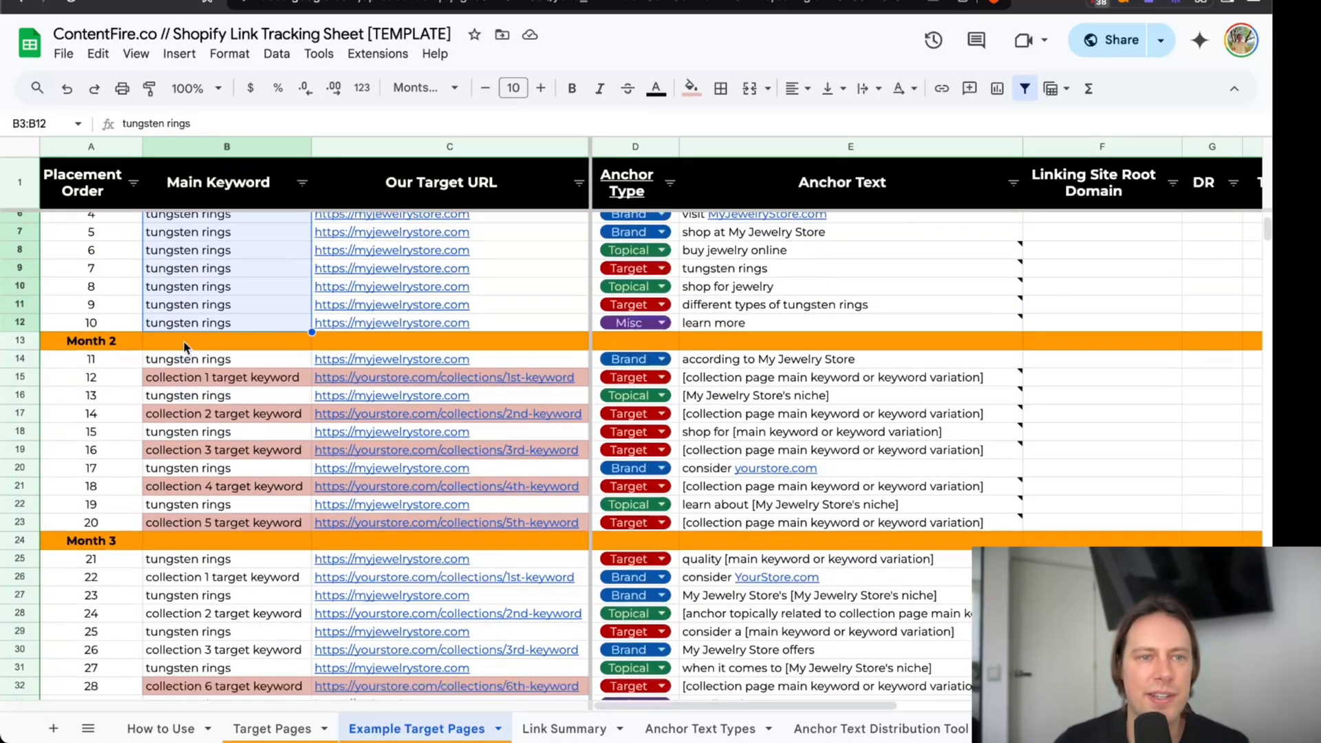
pyautogui.scroll(-1, 193, 359)
pyautogui.scroll(3, 196, 363)
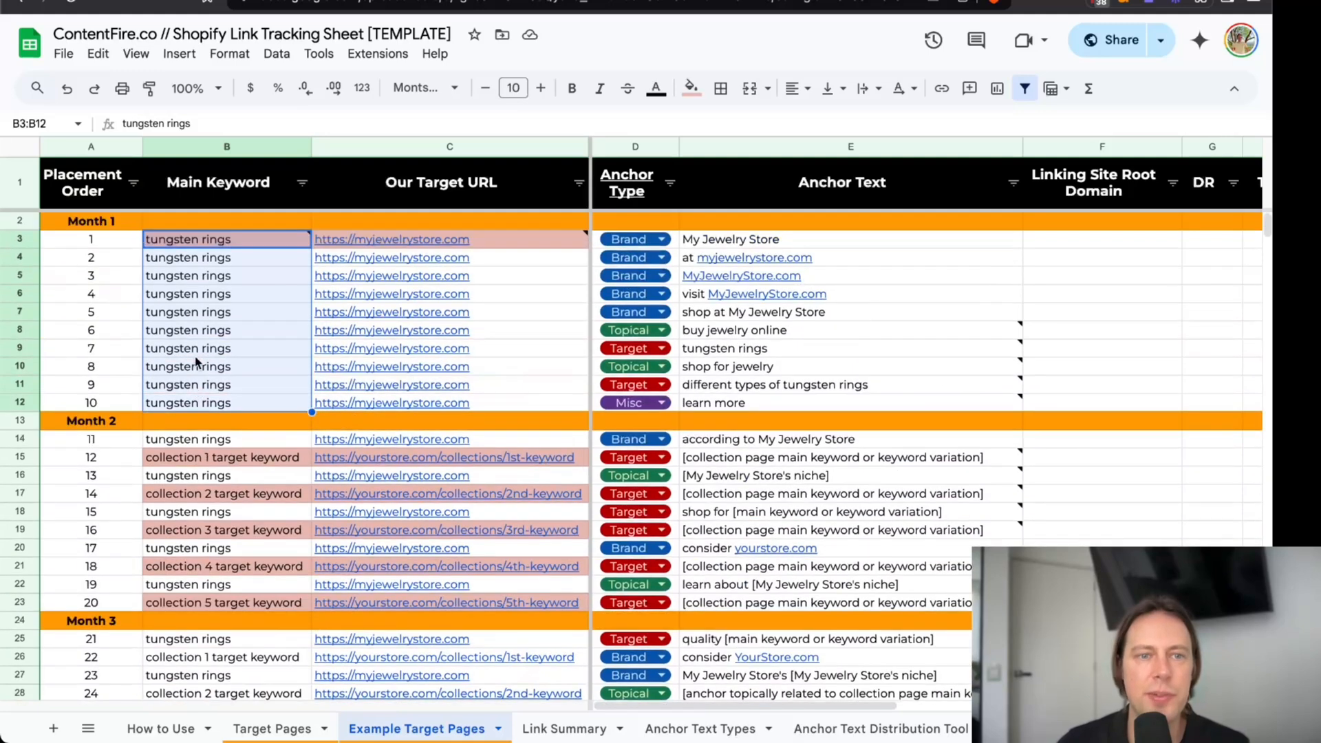
# For placement 12, copy the first collection page keyword "tungsten rings for men" from the Tungsten Rings Example sheet of the keyword research spreadsheet.
pyautogui.click(207, 462)
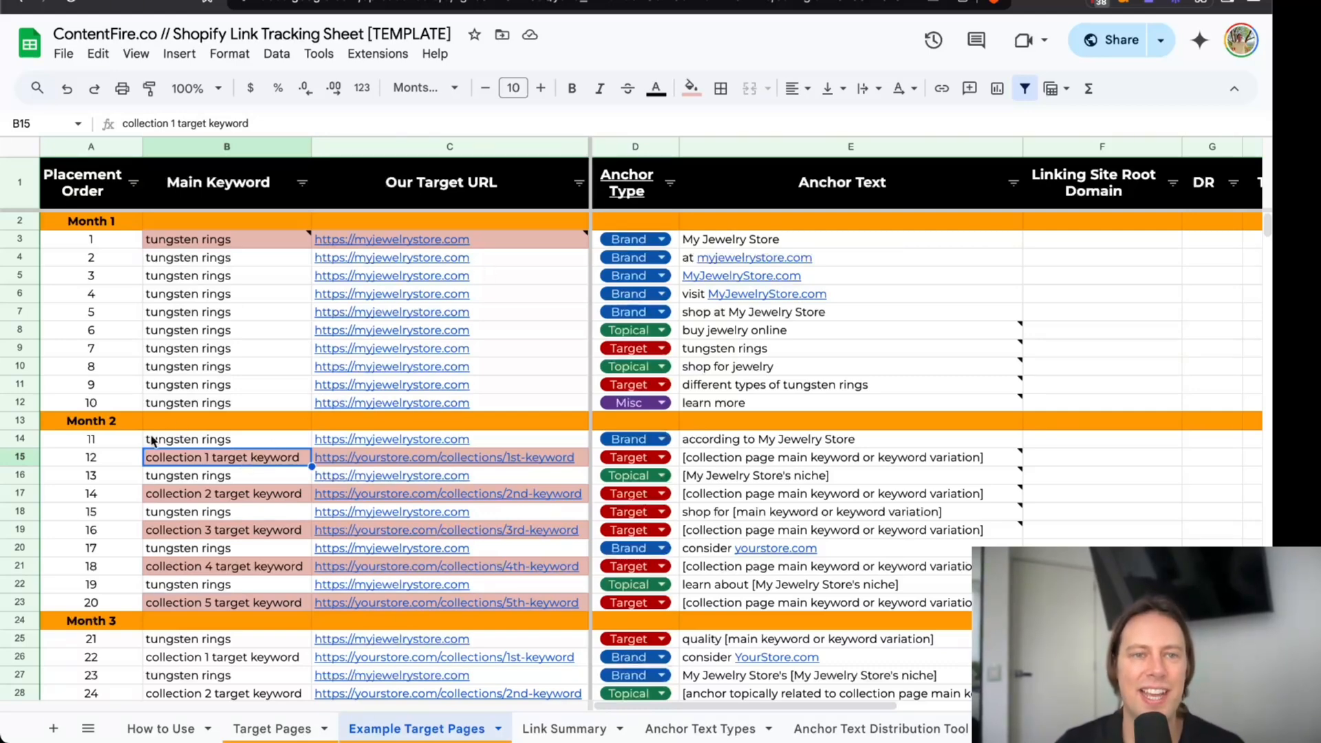
pyautogui.scroll(-1, 161, 435)
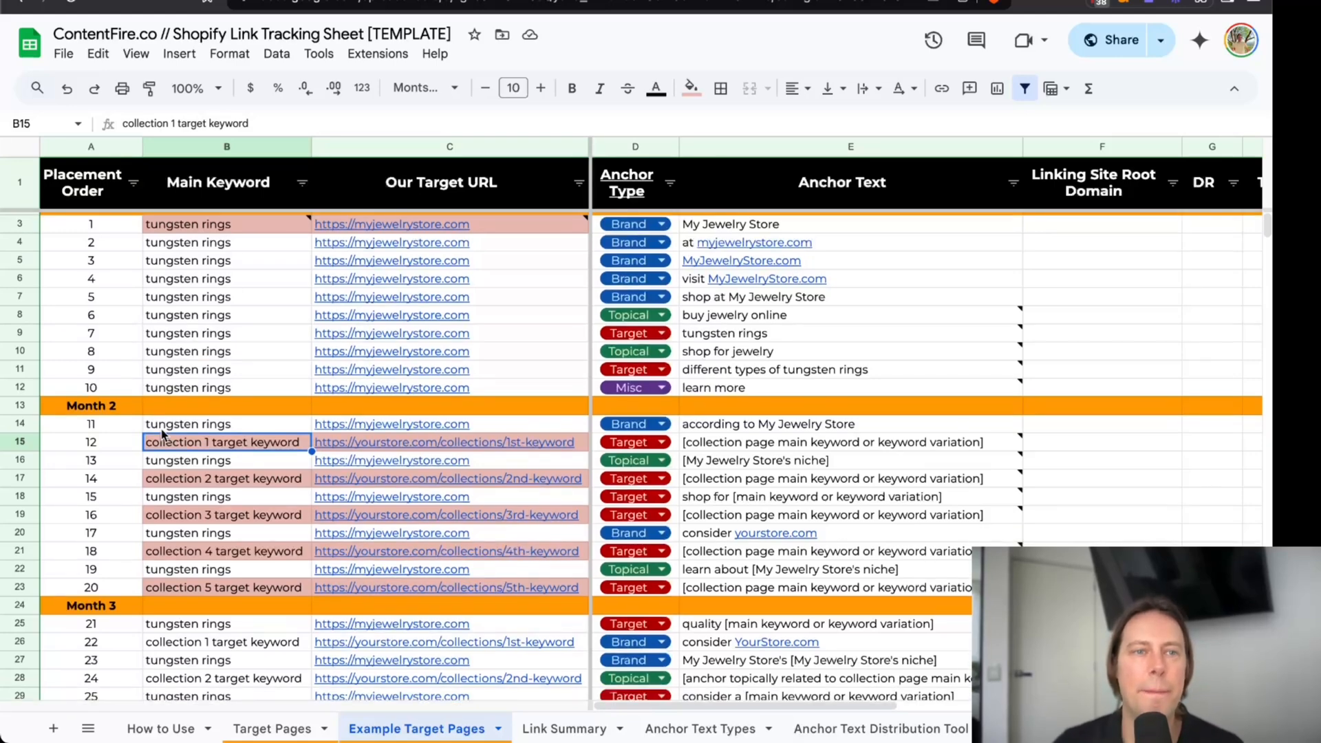
pyautogui.scroll(1, 162, 435)
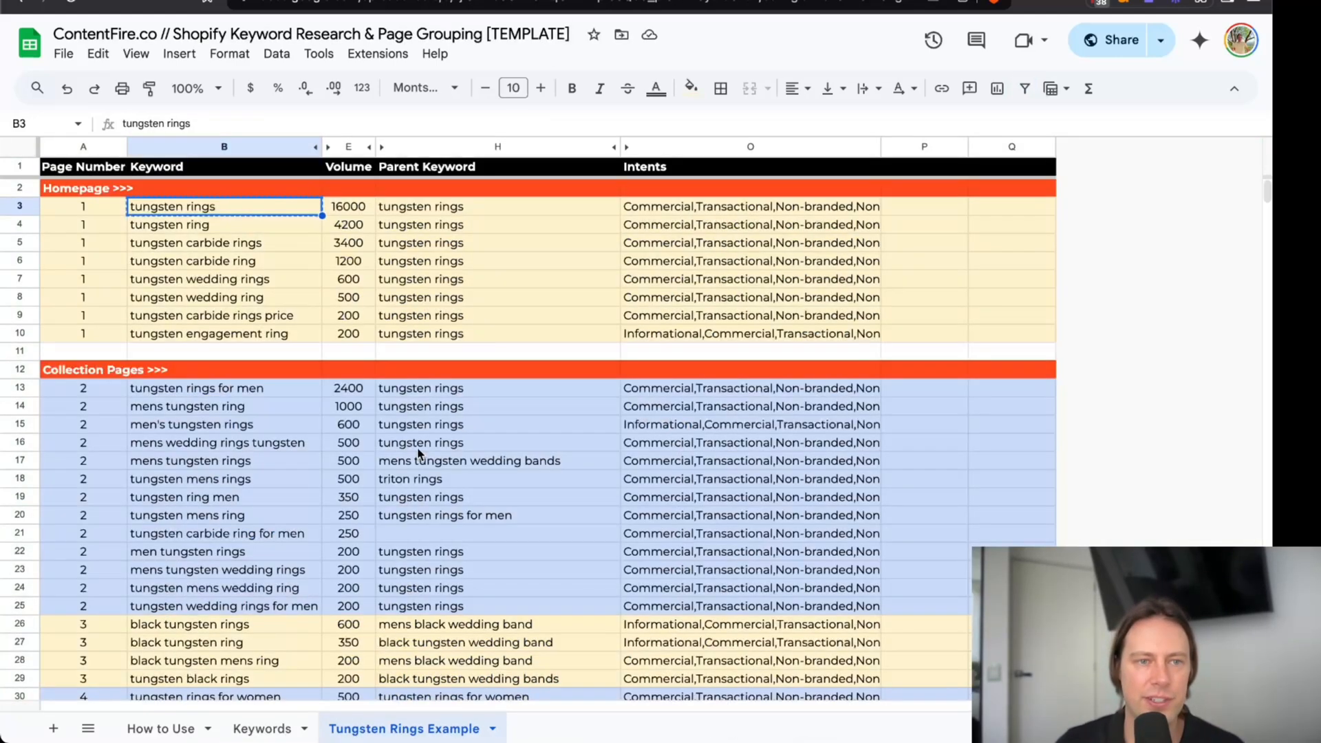
pyautogui.scroll(-2, 421, 455)
pyautogui.click(288, 318)
pyautogui.hotkey('ctrl', 'c')
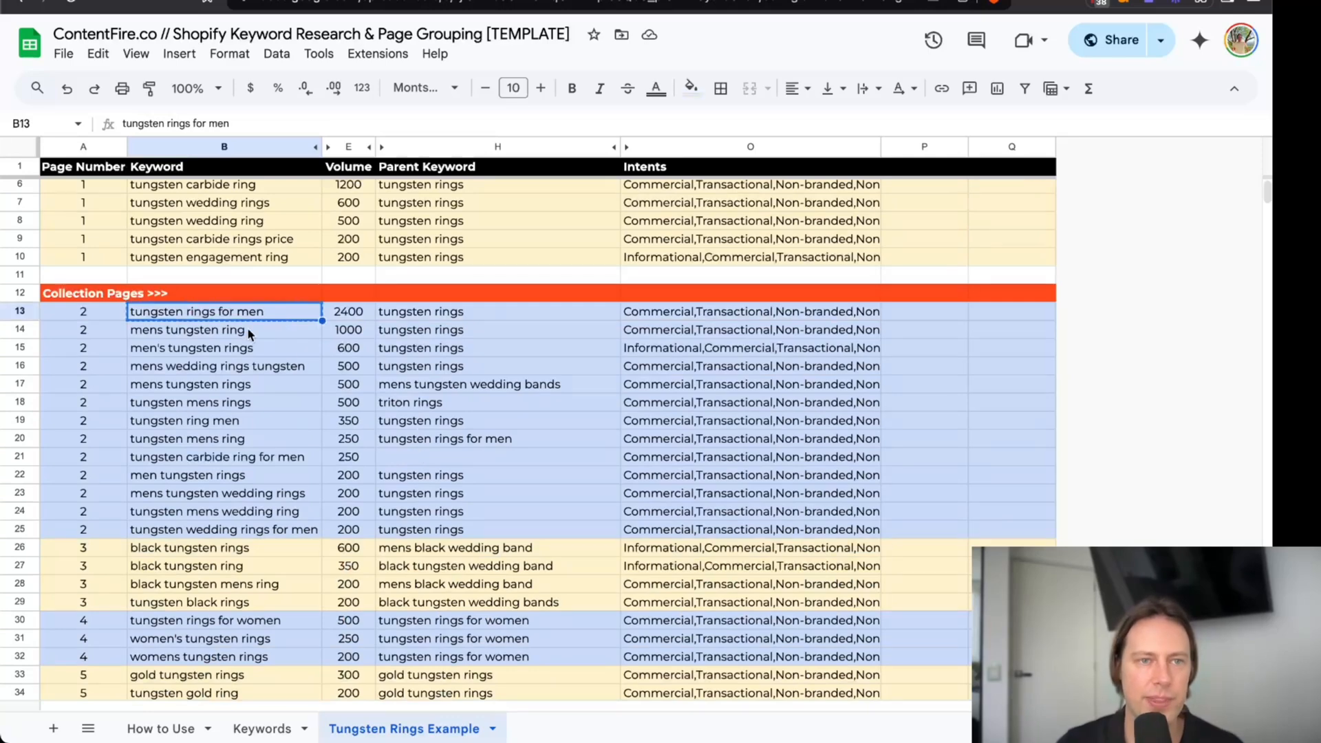
# Compare the search volumes of the collection page keyword groups, from the men's rings group through the gold rings group.
pyautogui.click(360, 313)
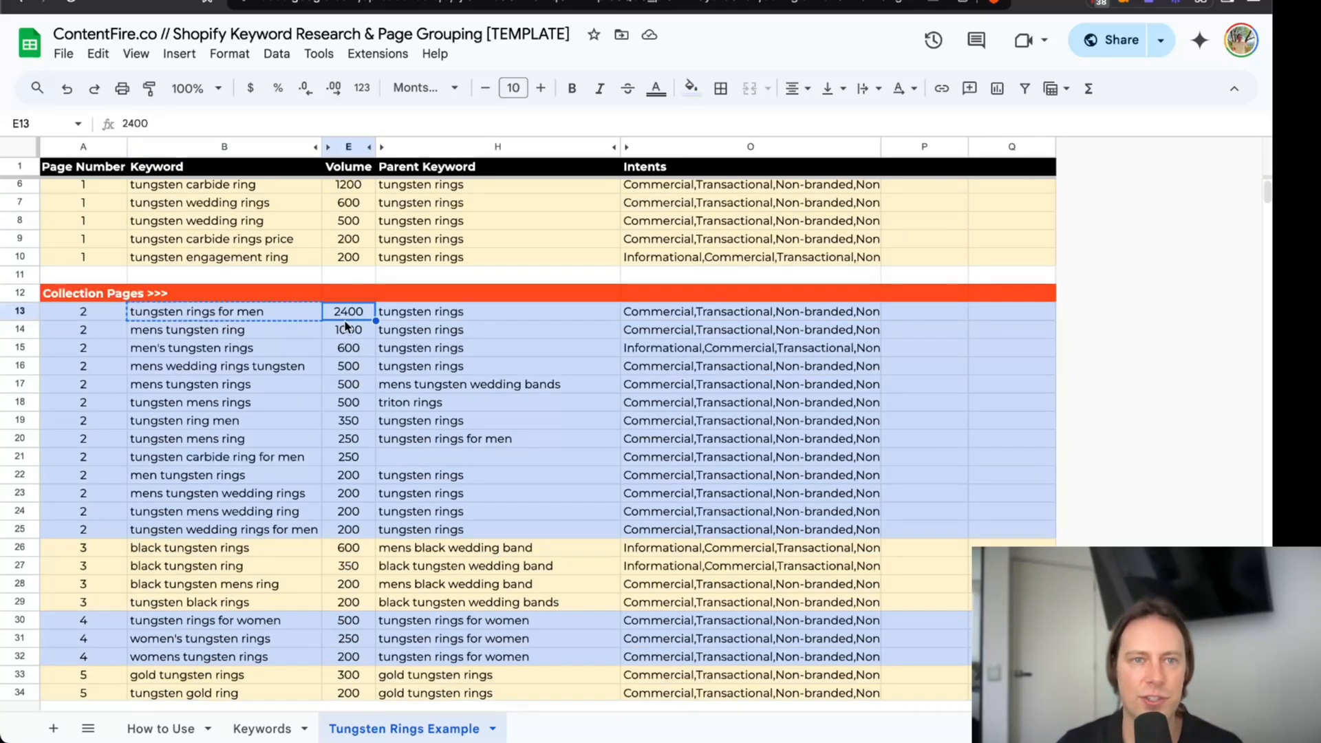
pyautogui.click(230, 315)
pyautogui.click(353, 313)
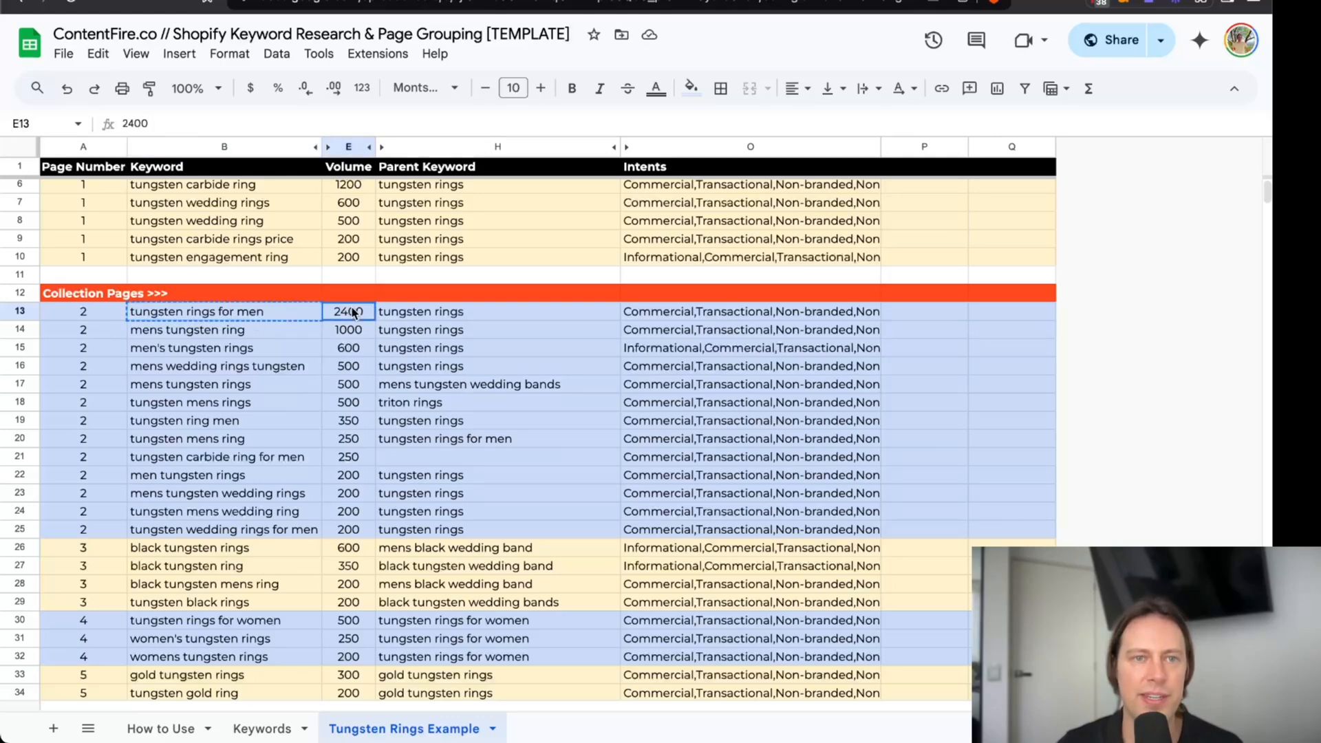
pyautogui.moveTo(347, 313); pyautogui.dragTo(363, 512)
pyautogui.scroll(-4, 365, 407)
pyautogui.click(352, 338)
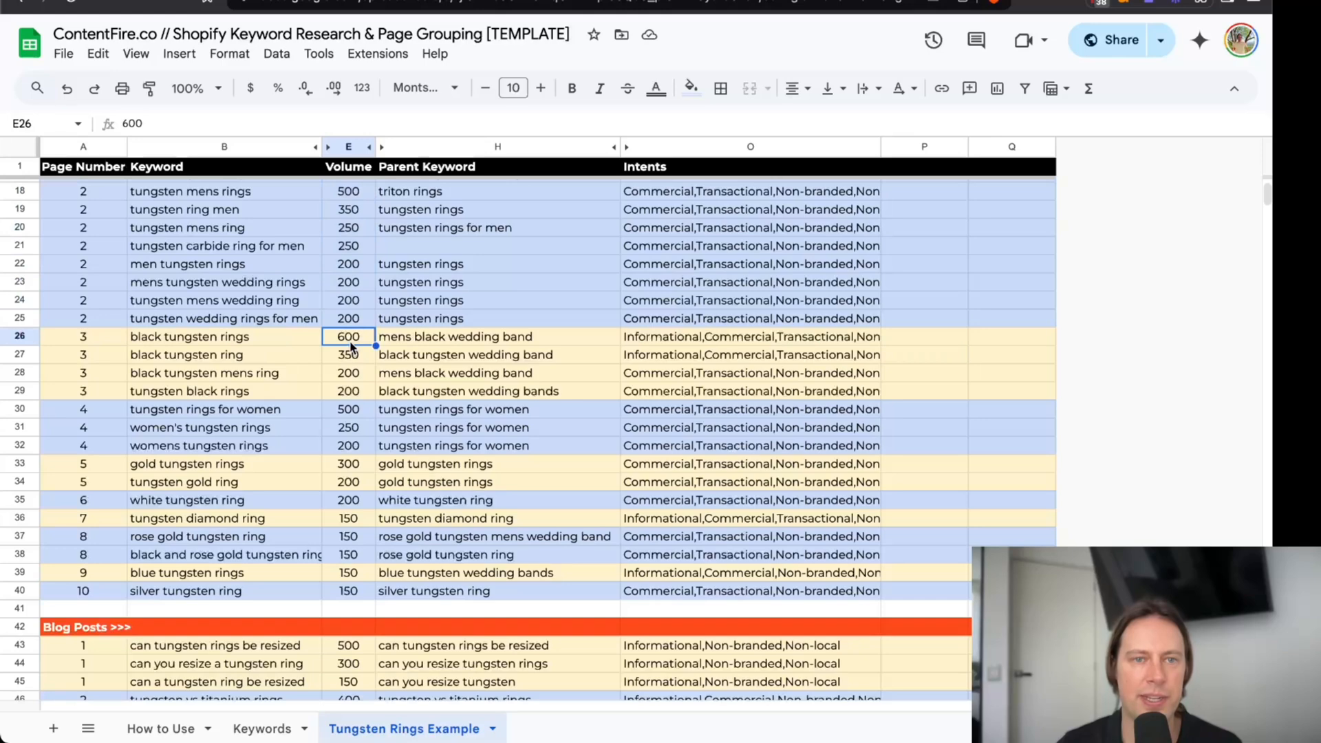
pyautogui.click(354, 413)
pyautogui.click(341, 464)
pyautogui.scroll(1, 480, 277)
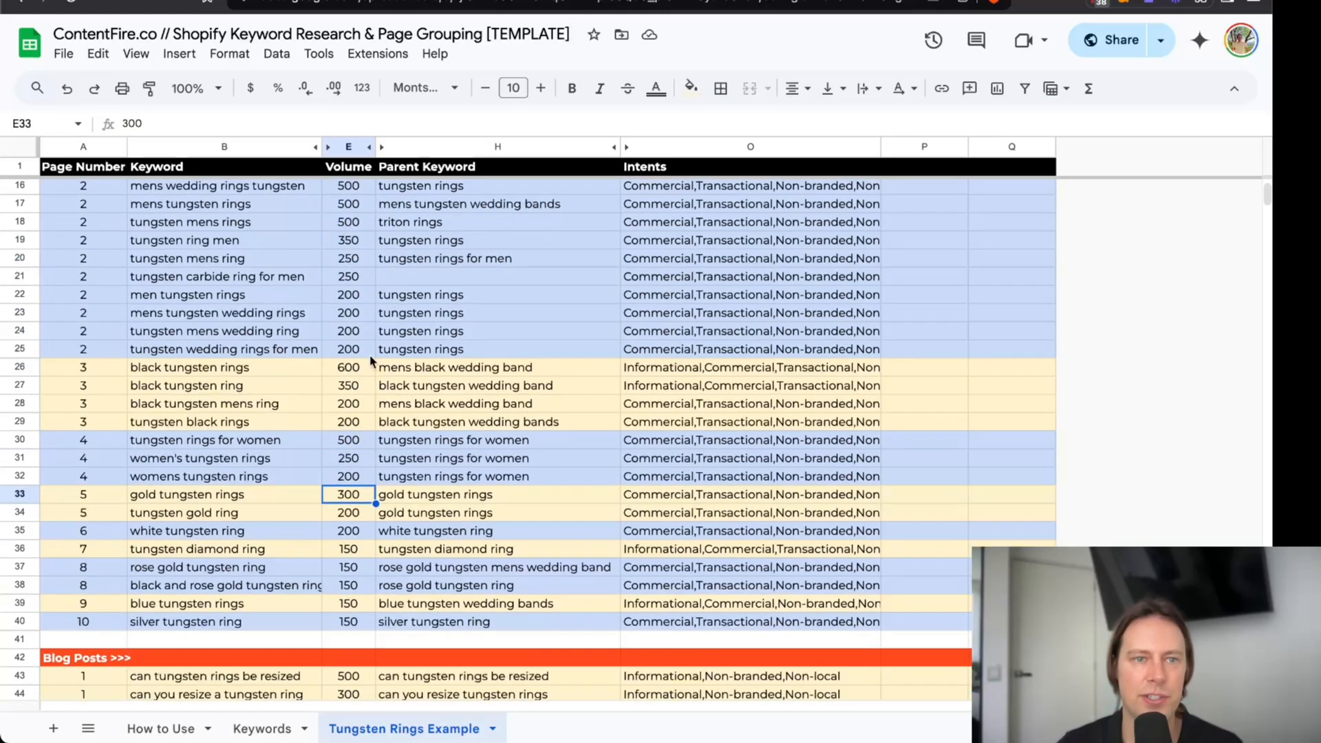
# Paste "tungsten rings for men" as placement 12's main keyword in the link tracking spreadsheet.
pyautogui.scroll(2, 480, 277)
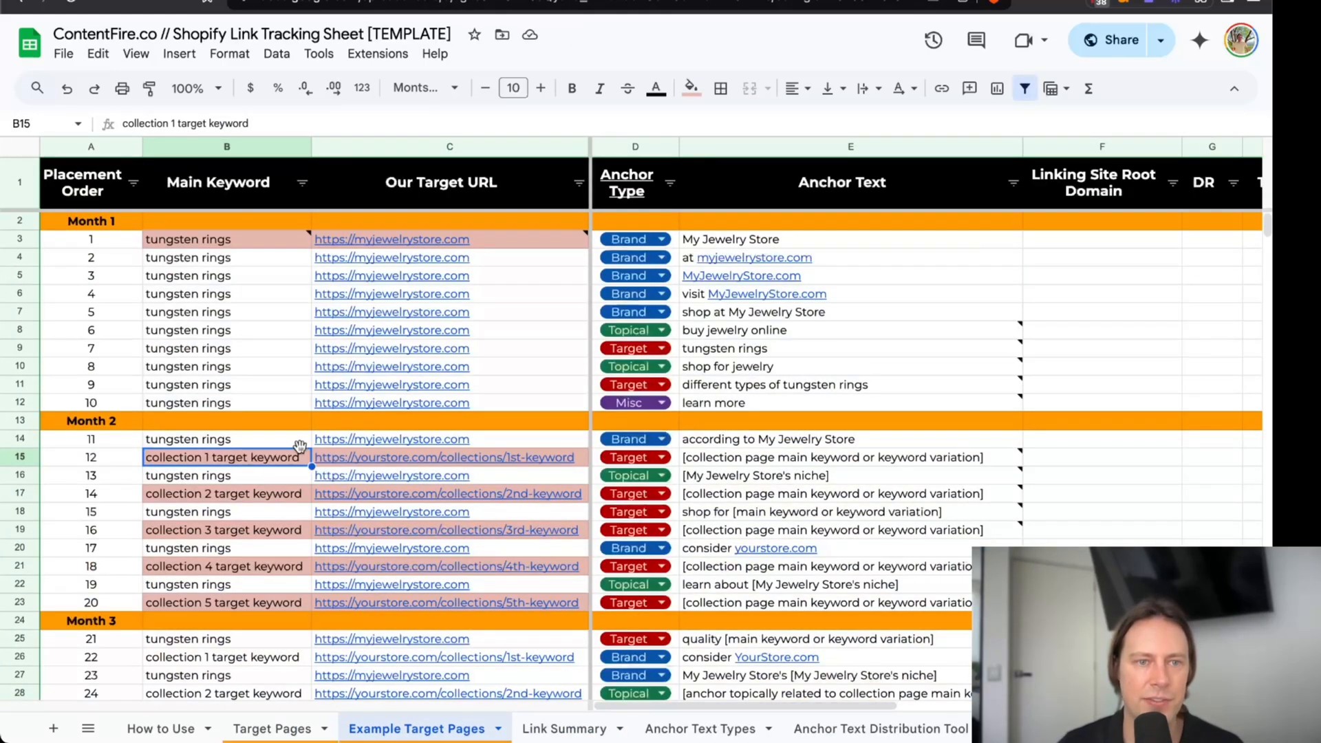
pyautogui.hotkey('ctrl', 'v')
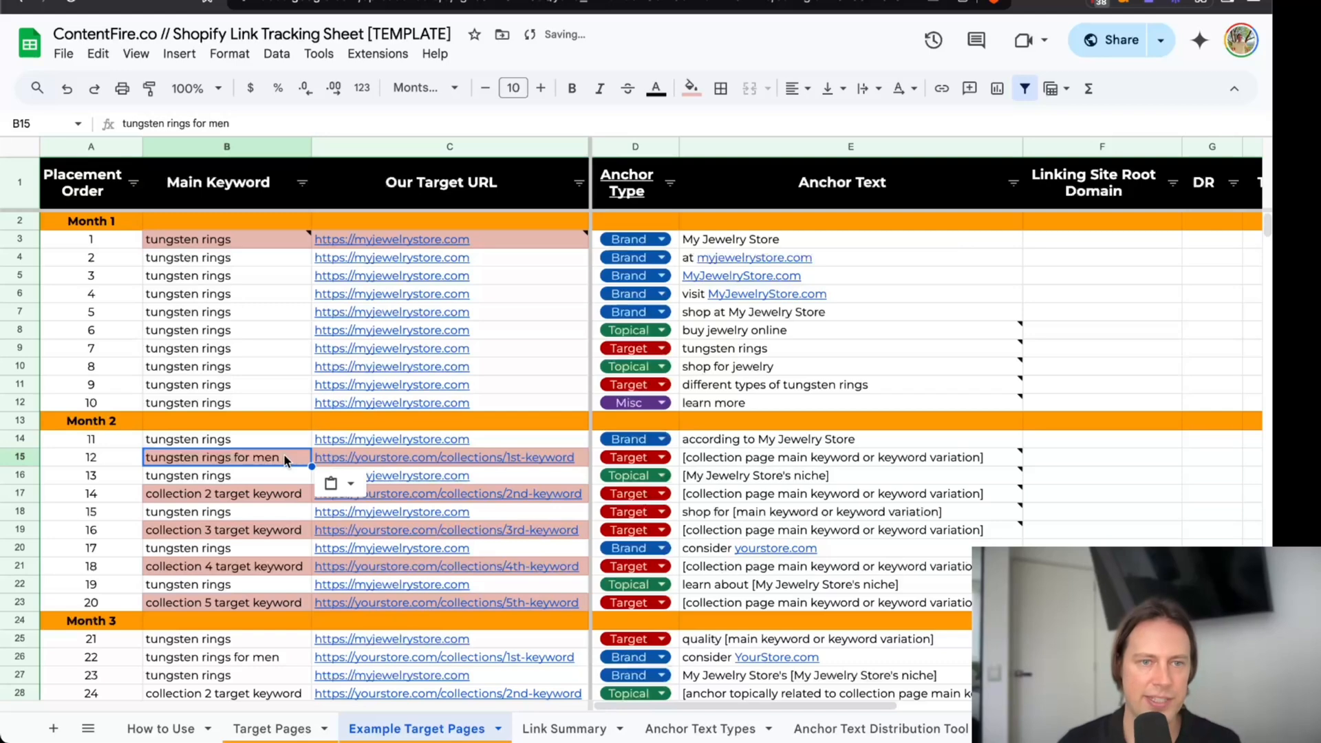
pyautogui.click(407, 458)
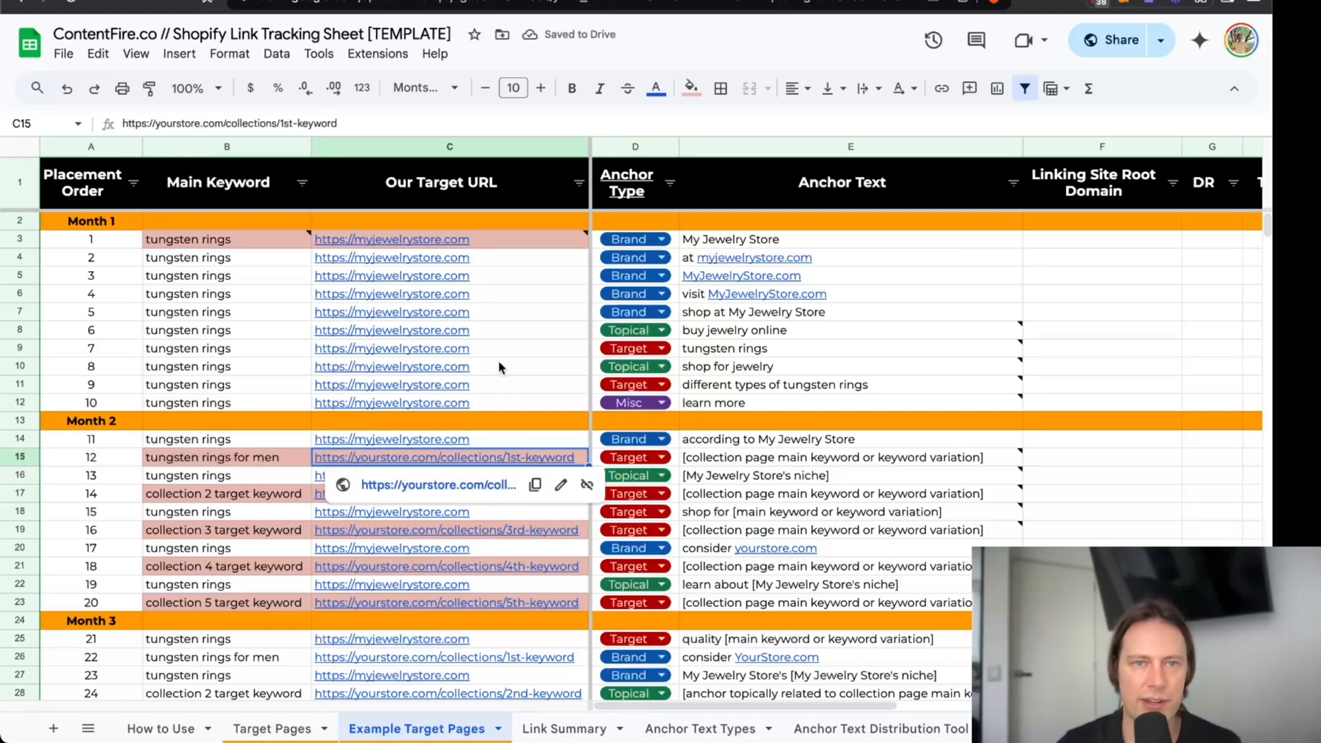
pyautogui.click(501, 404)
pyautogui.hotkey('ctrl', 'c')
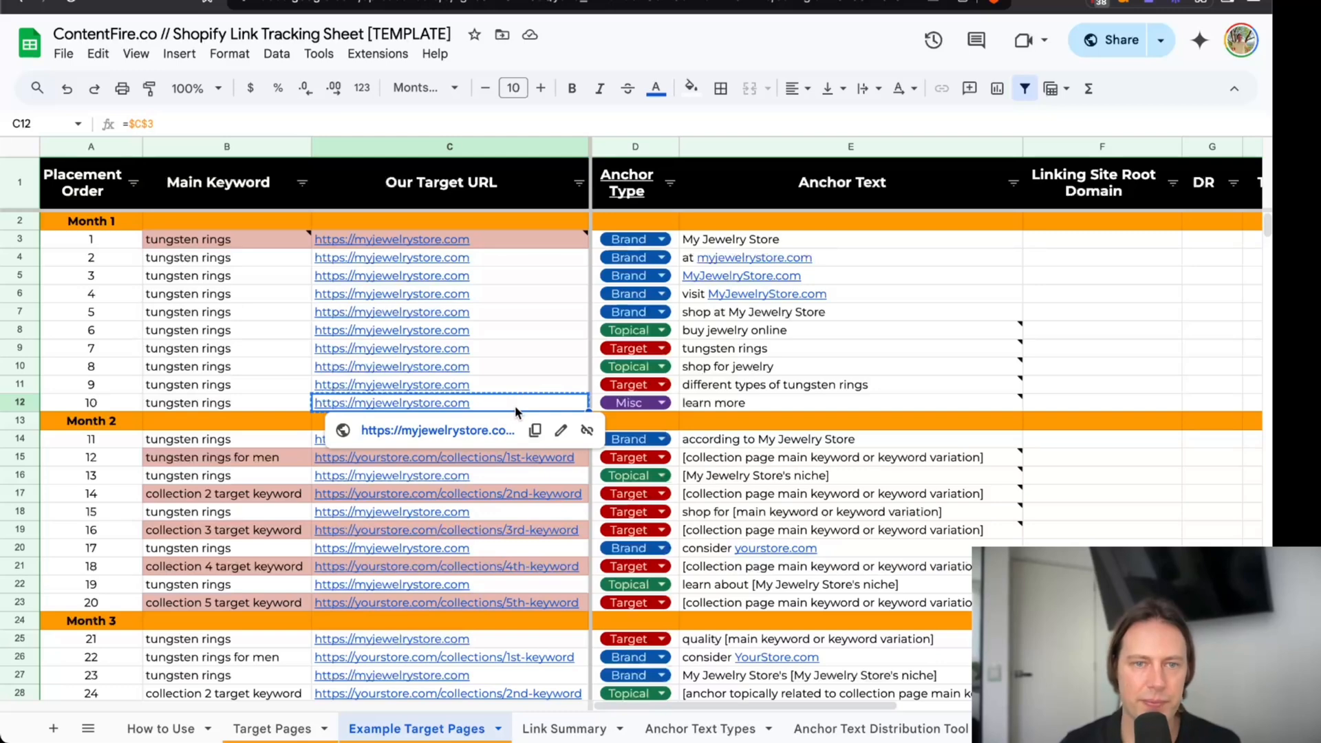
pyautogui.press('Down')
pyautogui.press('Down')
pyautogui.press('Down')
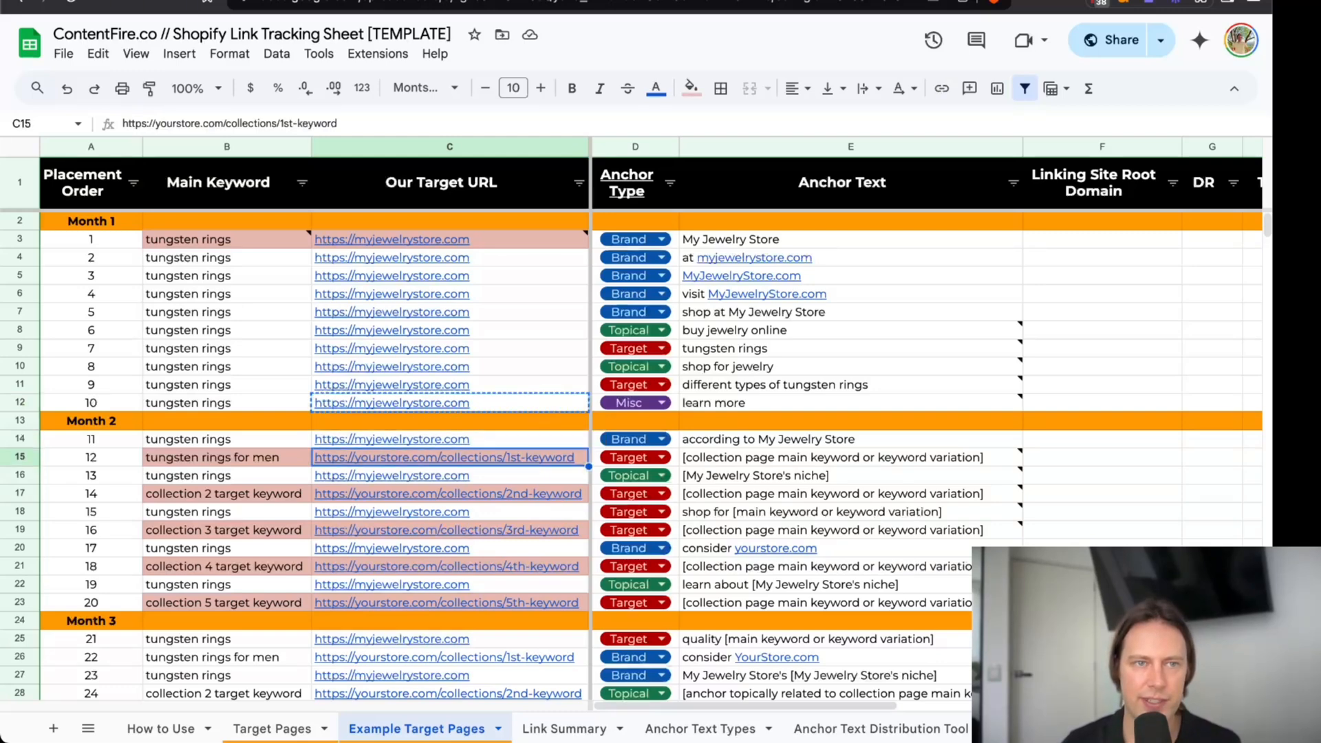
pyautogui.press('Delete')
pyautogui.press('Return')
pyautogui.hotkey('ctrl', 'v')
pyautogui.write('/collections/')
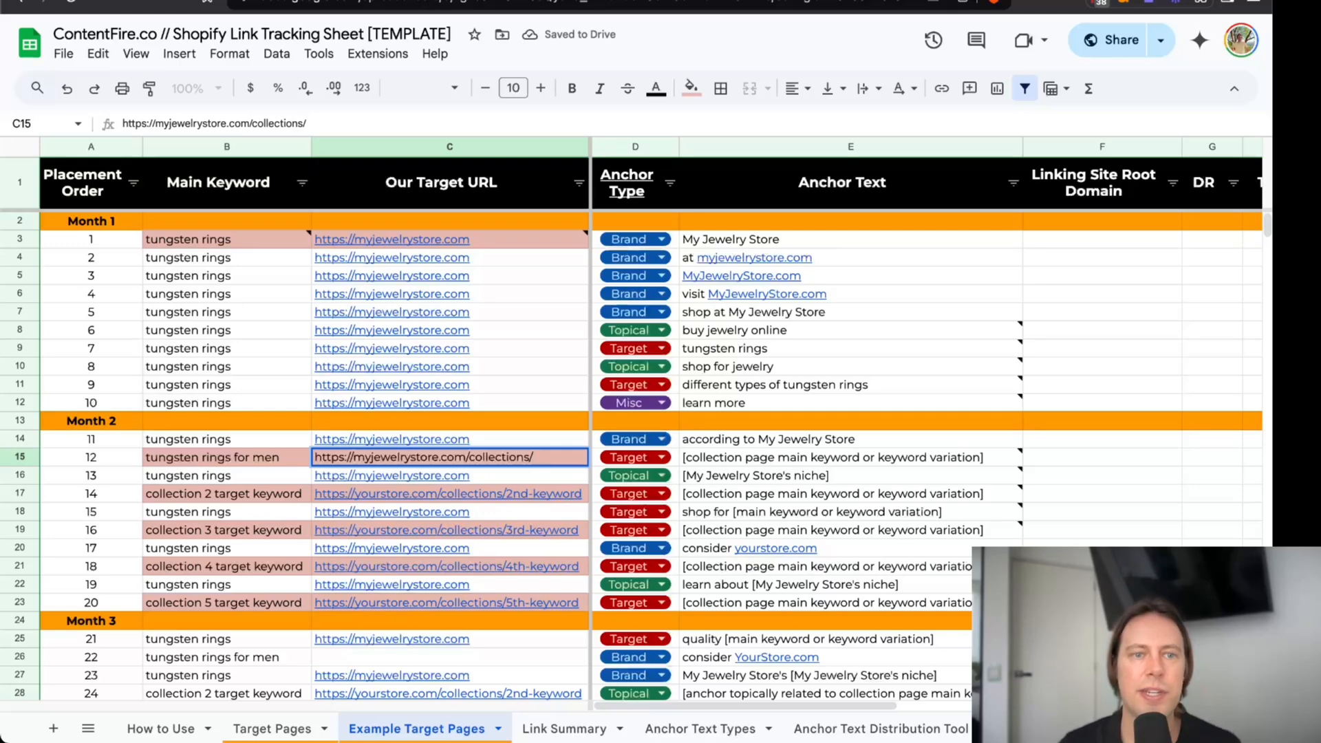
pyautogui.write('tungst')
pyautogui.write('e')
# Complete placement 12's target URL with the collection slug mens-tungsten-rings and fit the target URL column to its contents.
pyautogui.press('BackSpace')
pyautogui.press('BackSpace')
pyautogui.press('BackSpace')
pyautogui.press('BackSpace')
pyautogui.press('BackSpace')
pyautogui.press('BackSpace')
pyautogui.press('BackSpace')
pyautogui.write('mens-tungsten-rin')
pyautogui.press('Return')
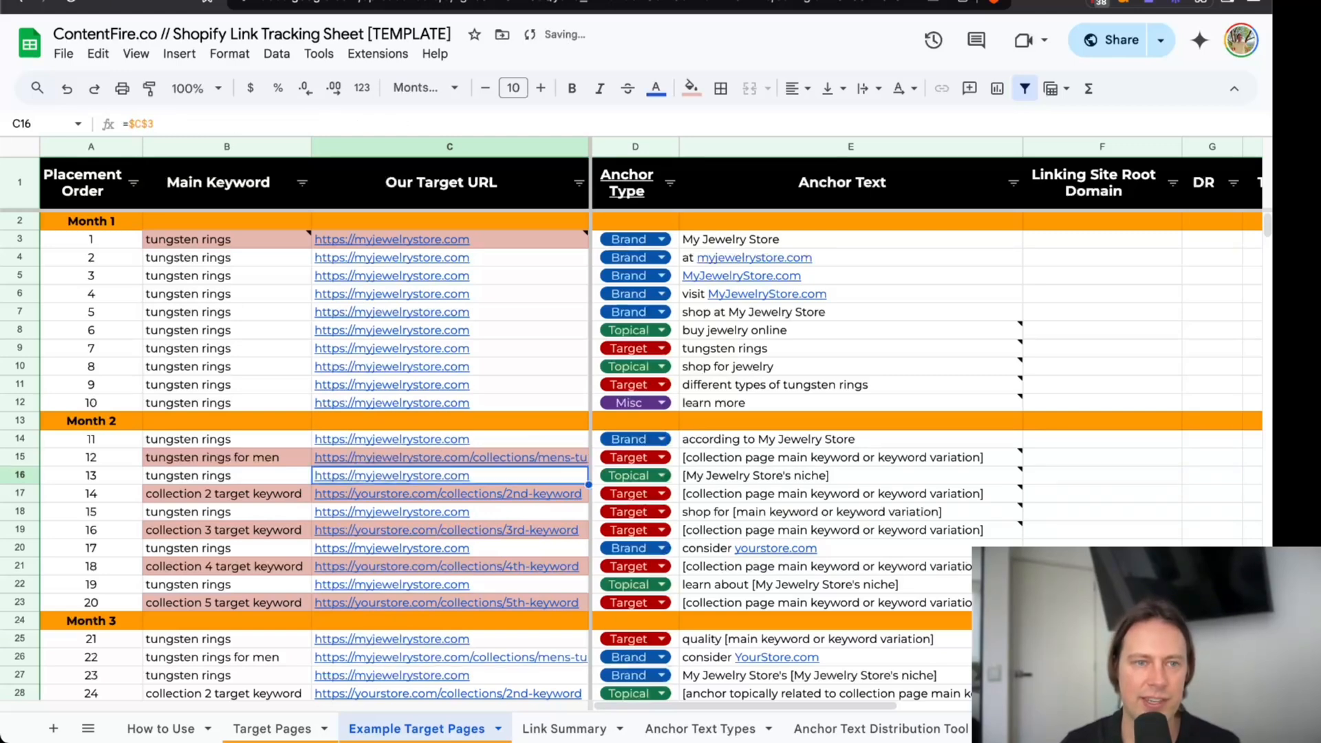
pyautogui.doubleClick(590, 146)
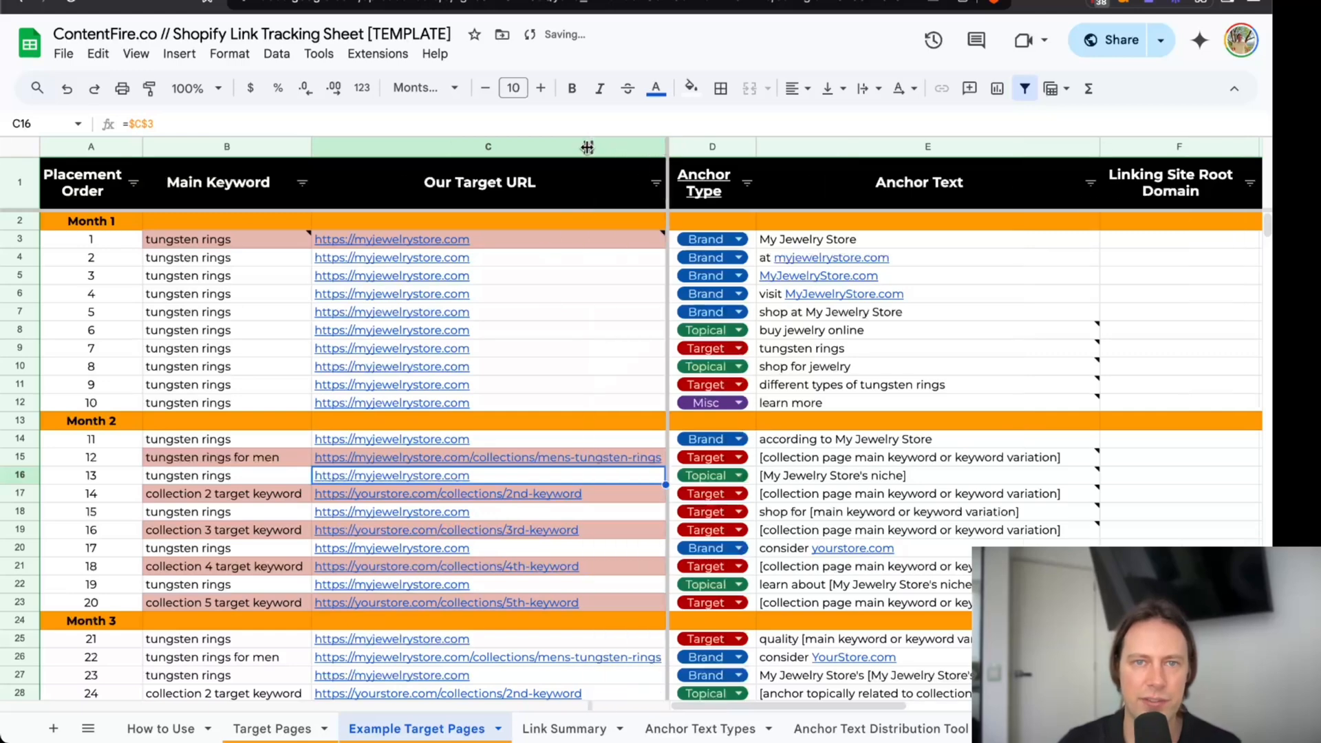
pyautogui.click(592, 461)
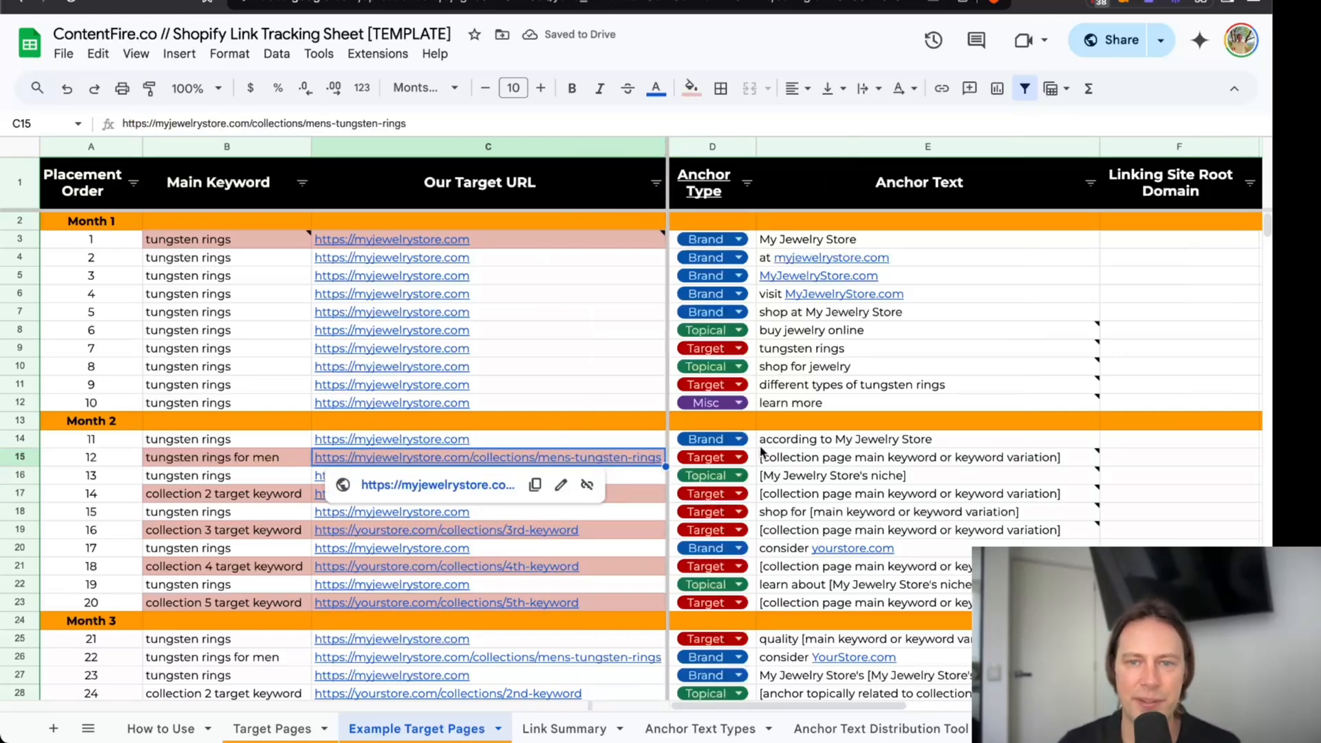
# Read the note on placement 12's anchor text and compare the placeholder with that row's main keyword.
pyautogui.click(819, 457)
pyautogui.click(818, 440)
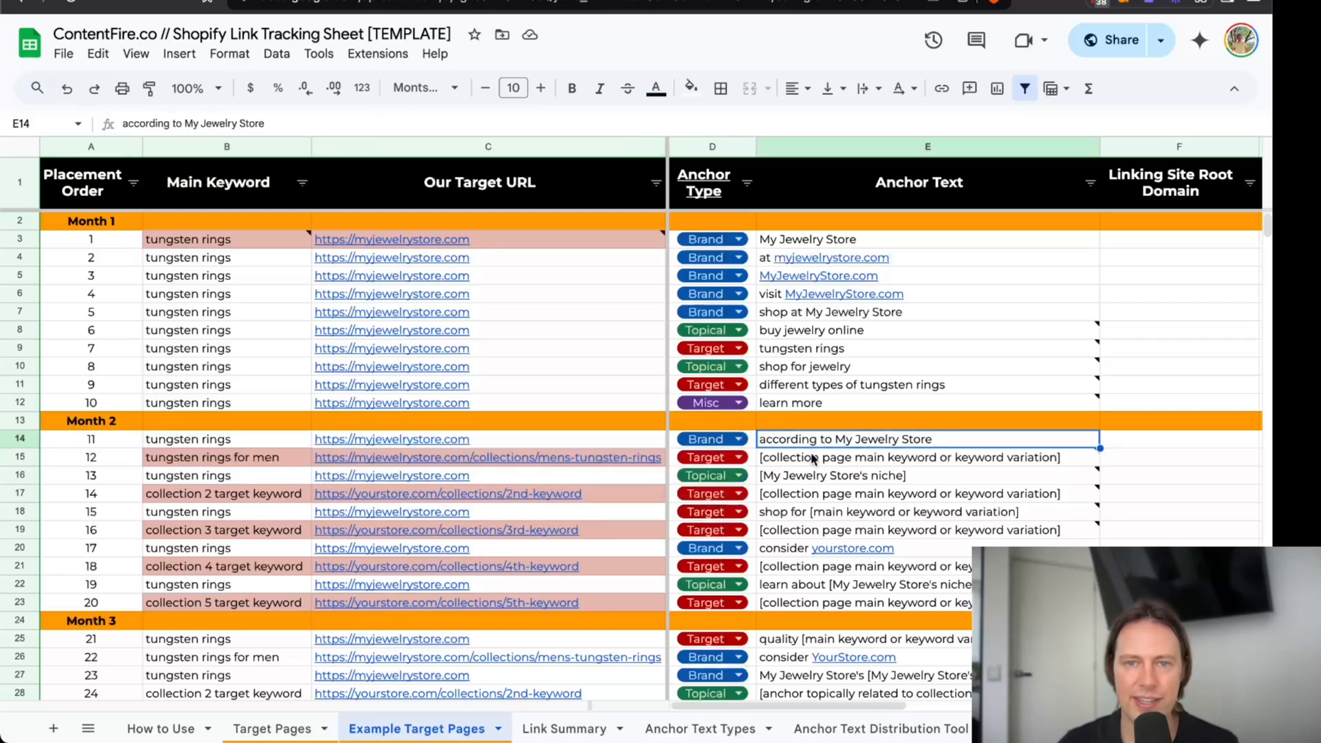
pyautogui.click(811, 458)
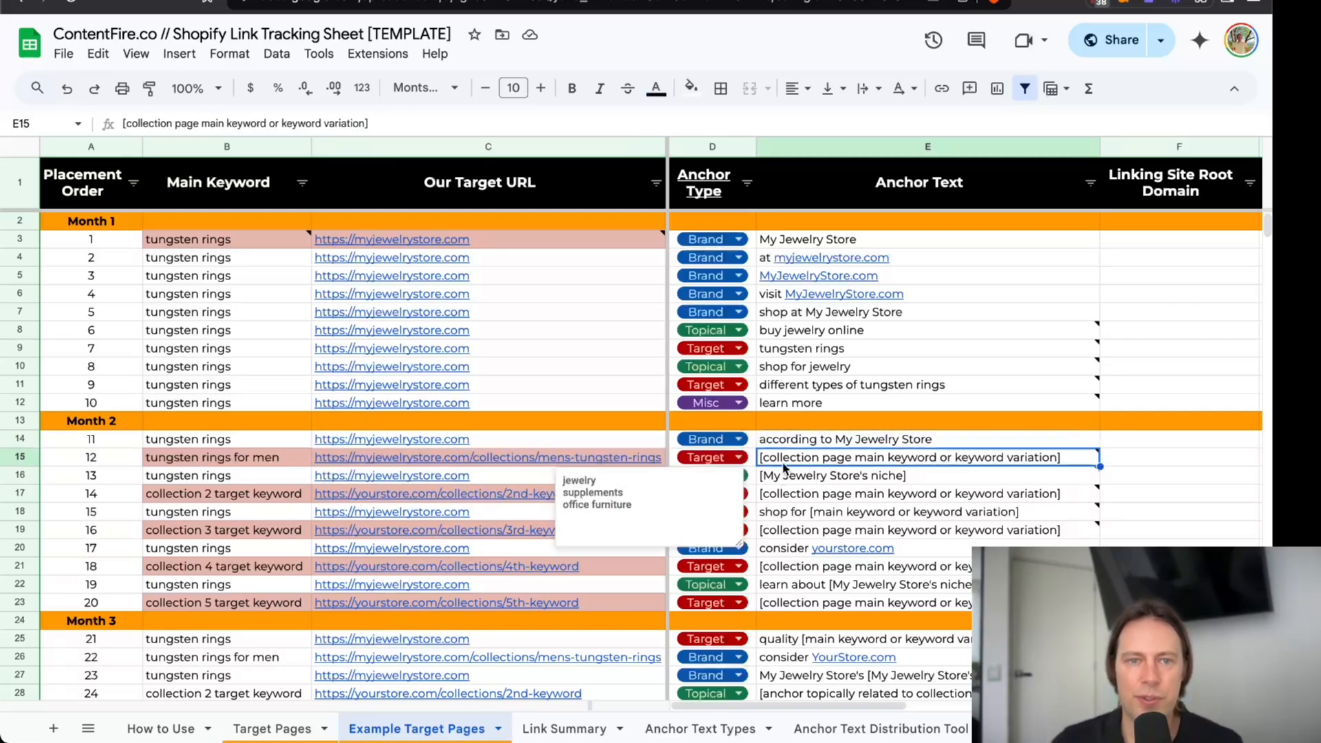
pyautogui.click(246, 459)
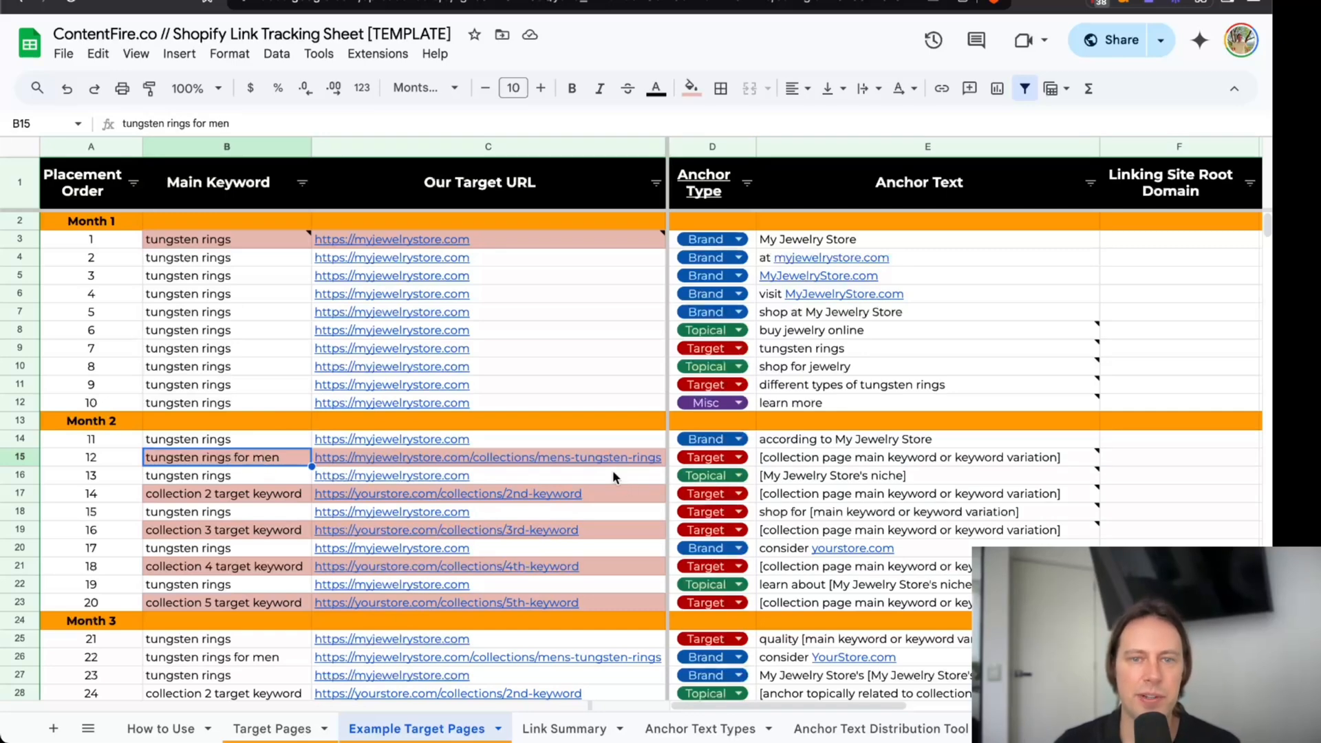
pyautogui.click(784, 459)
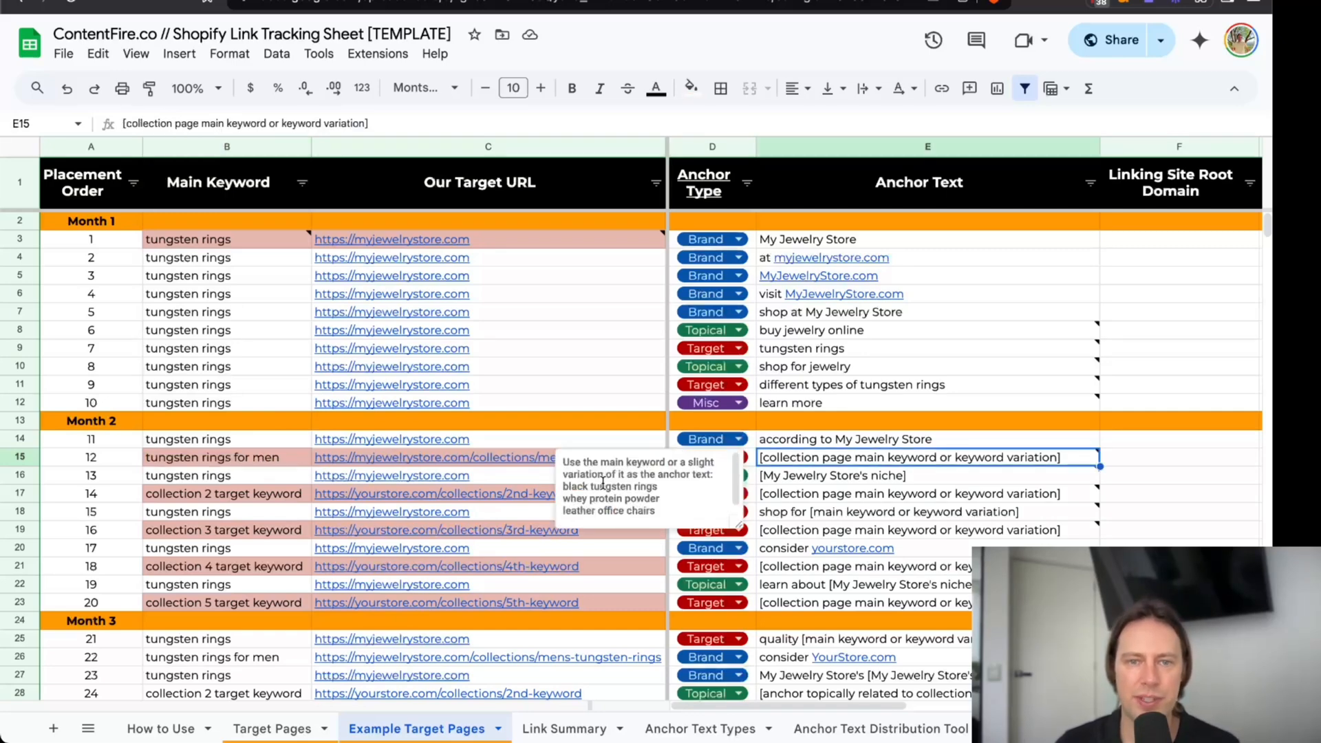
pyautogui.click(269, 457)
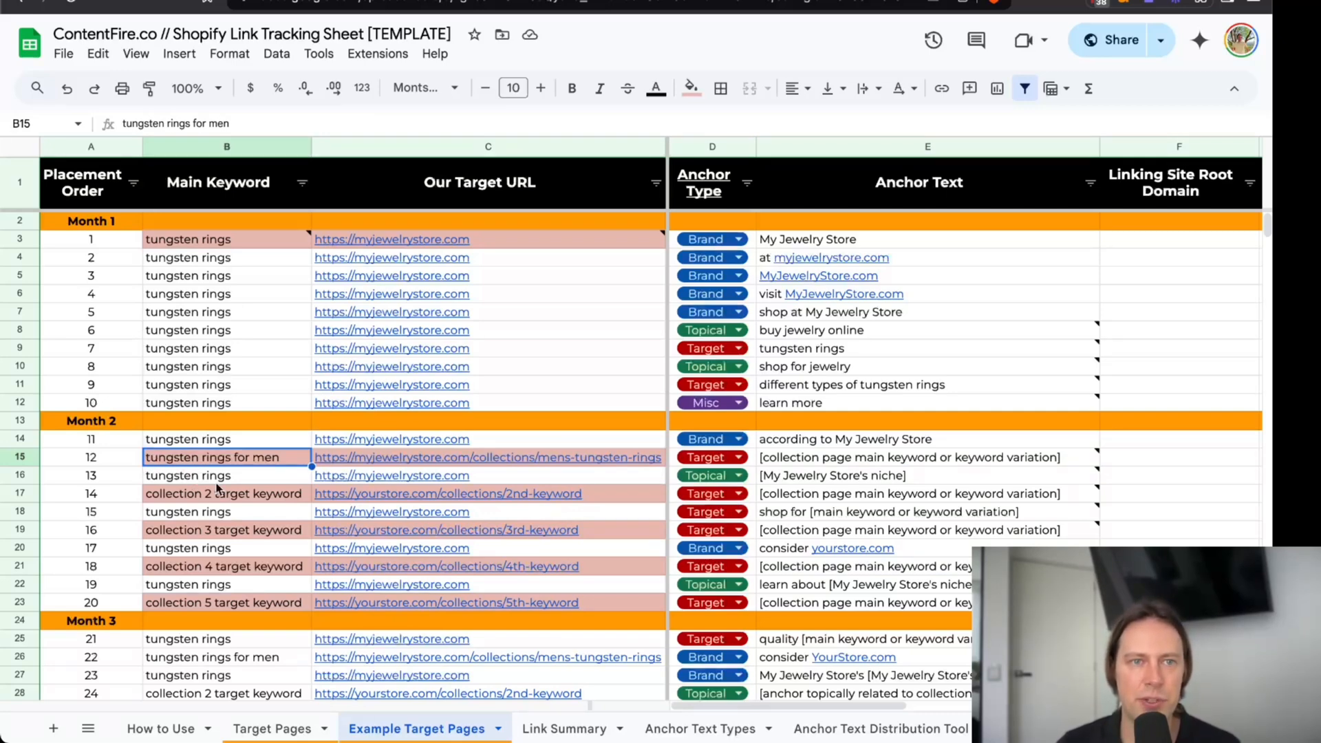
pyautogui.click(806, 462)
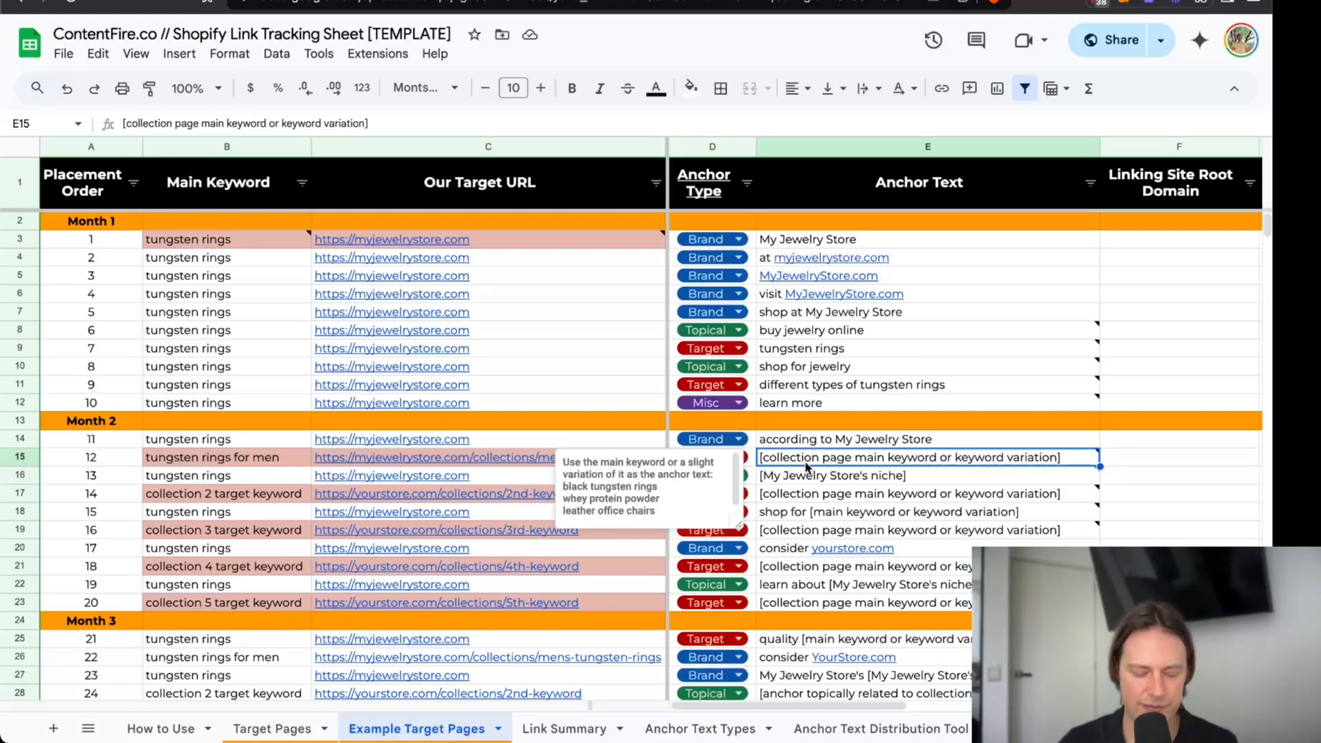
# Copy placement 12's main keyword into its anchor text and prefix it to read "buy tungsten rings for men".
pyautogui.click(182, 456)
pyautogui.hotkey('ctrl', 'c')
pyautogui.click(769, 463)
pyautogui.hotkey('ctrl', 'v')
pyautogui.doubleClick(795, 456)
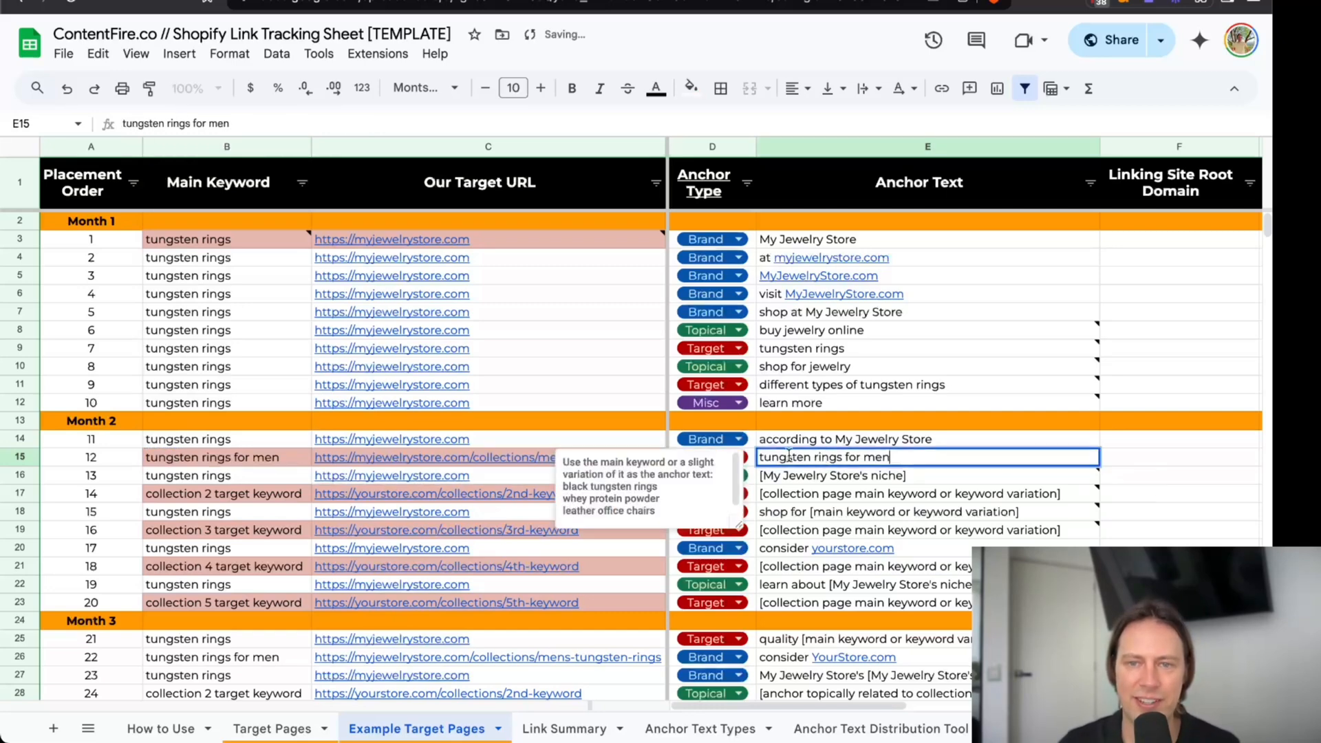
pyautogui.write('buy')
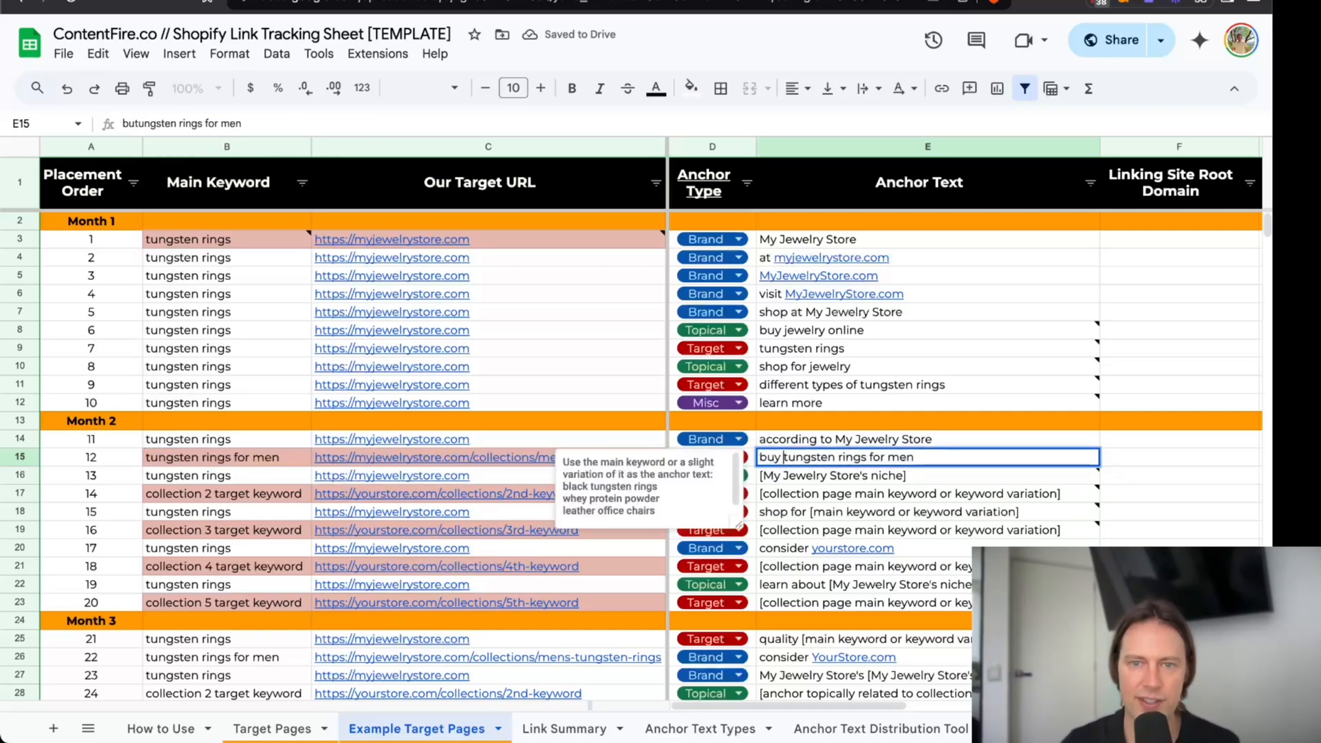
pyautogui.press('Return')
pyautogui.doubleClick(829, 460)
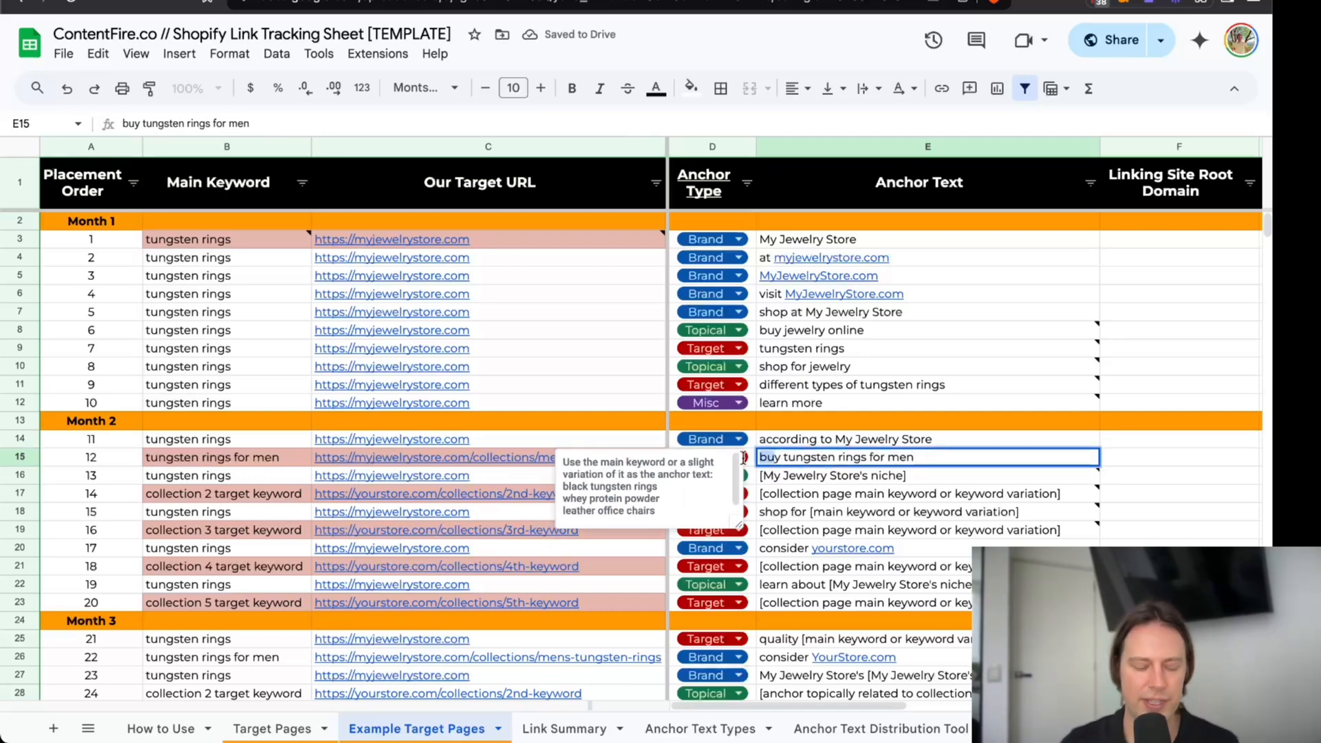
pyautogui.hotkey('shift', 'Return')
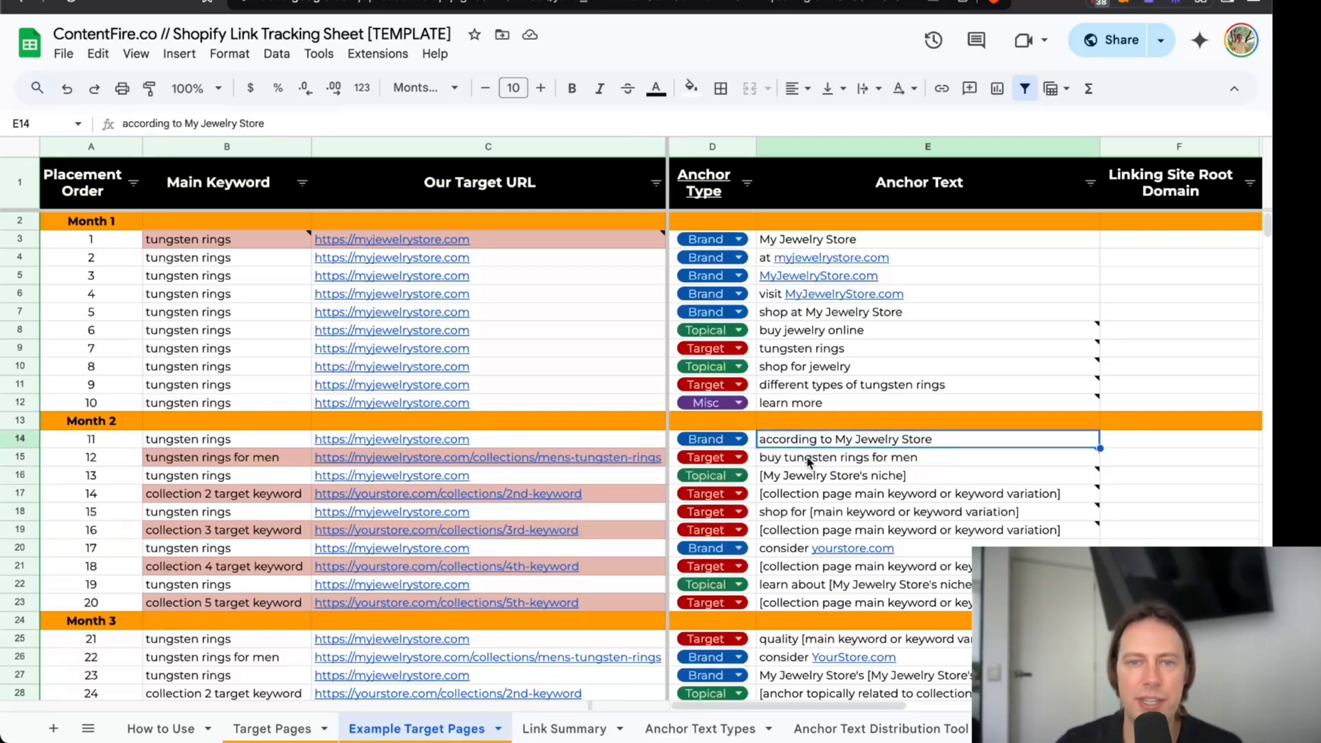
# Review how Month 2 alternates homepage and collection keywords, highlighting the homepage keywords of placements 11, 13, 15, 17 and 19.
pyautogui.scroll(-1, 583, 430)
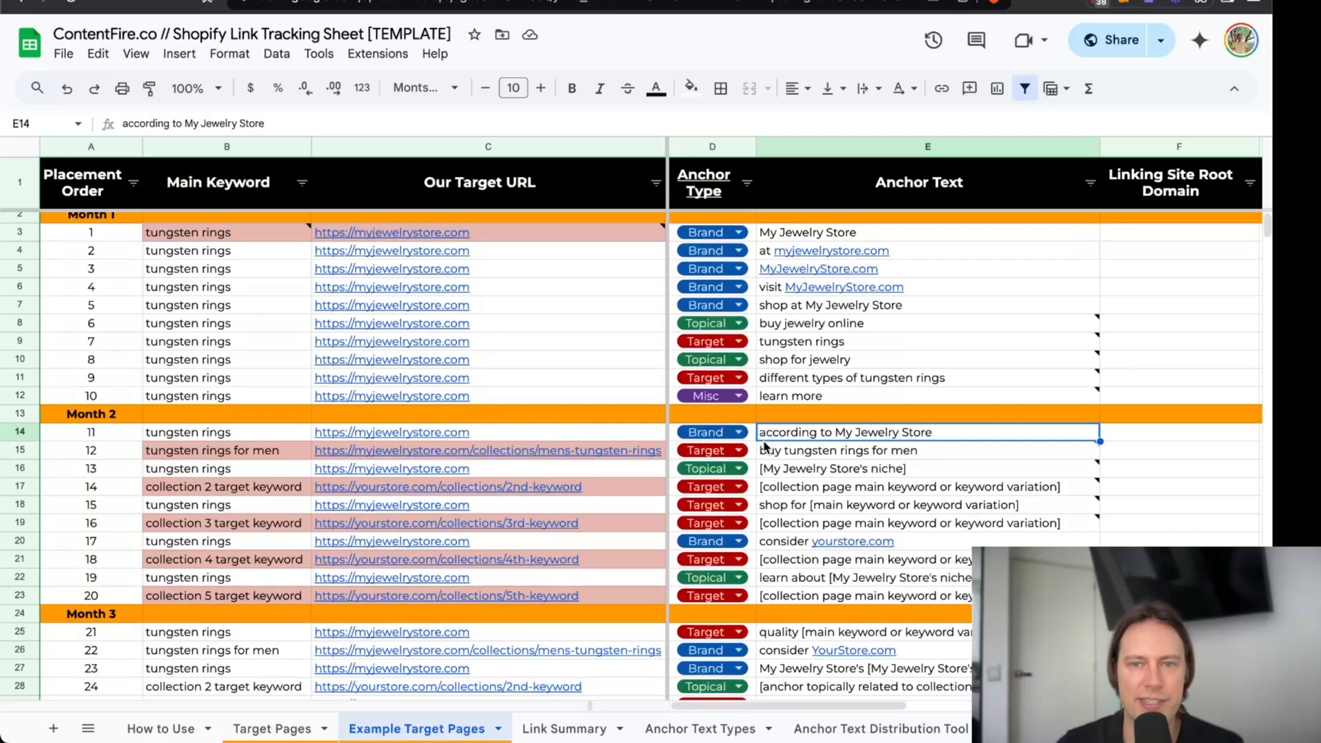
pyautogui.scroll(-3, 413, 441)
pyautogui.scroll(3, 780, 440)
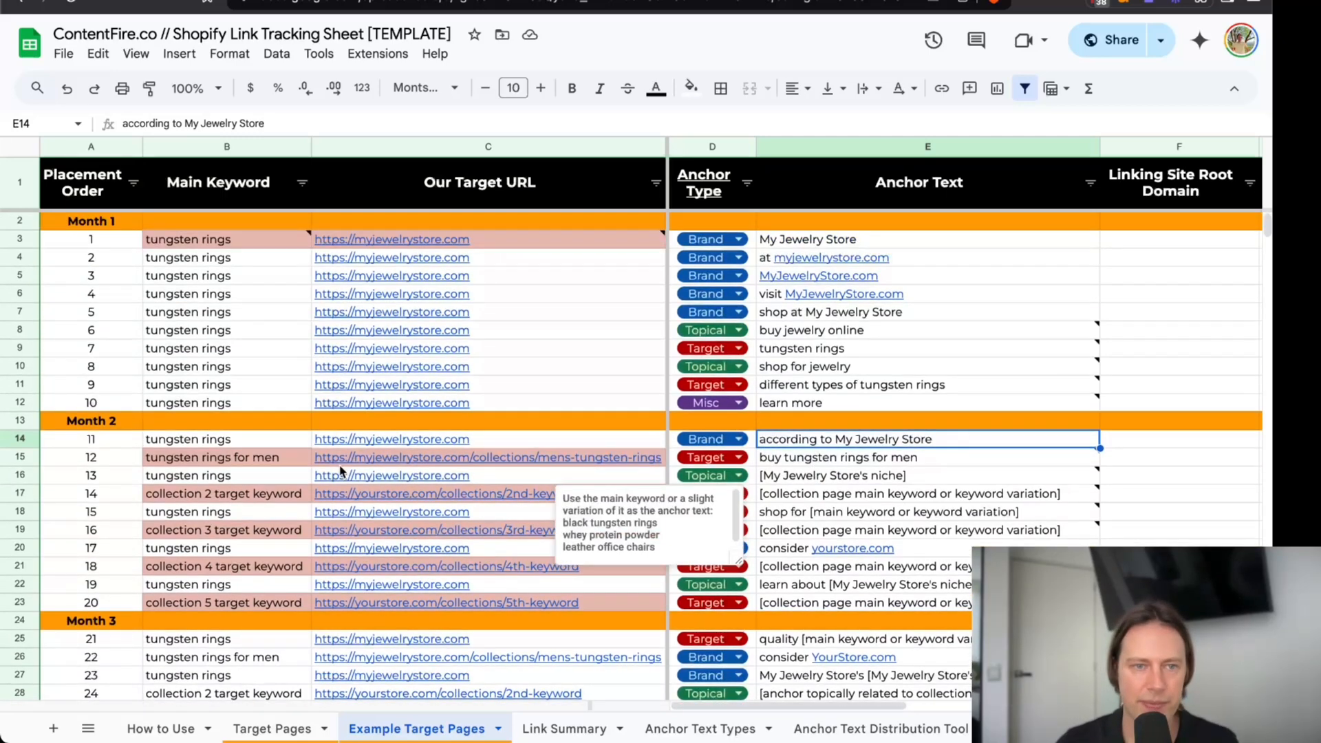
pyautogui.click(237, 446)
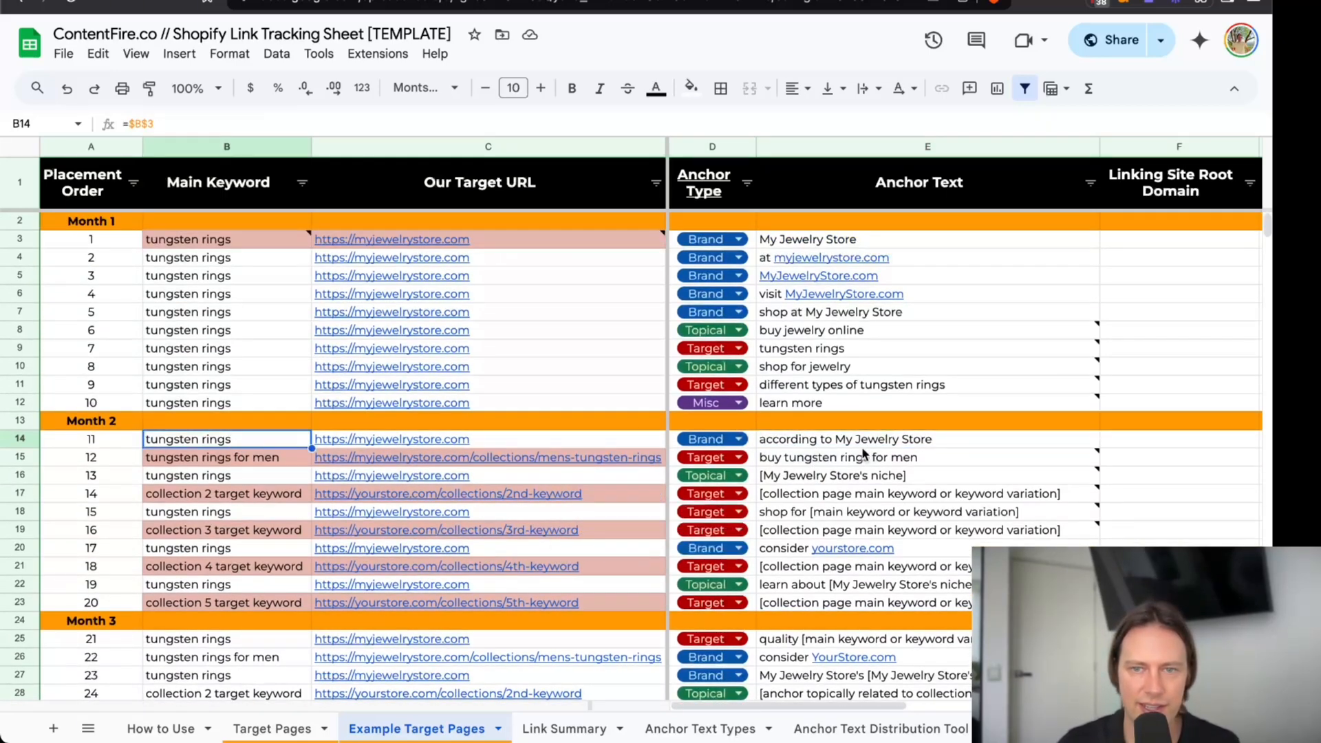
pyautogui.click(206, 461)
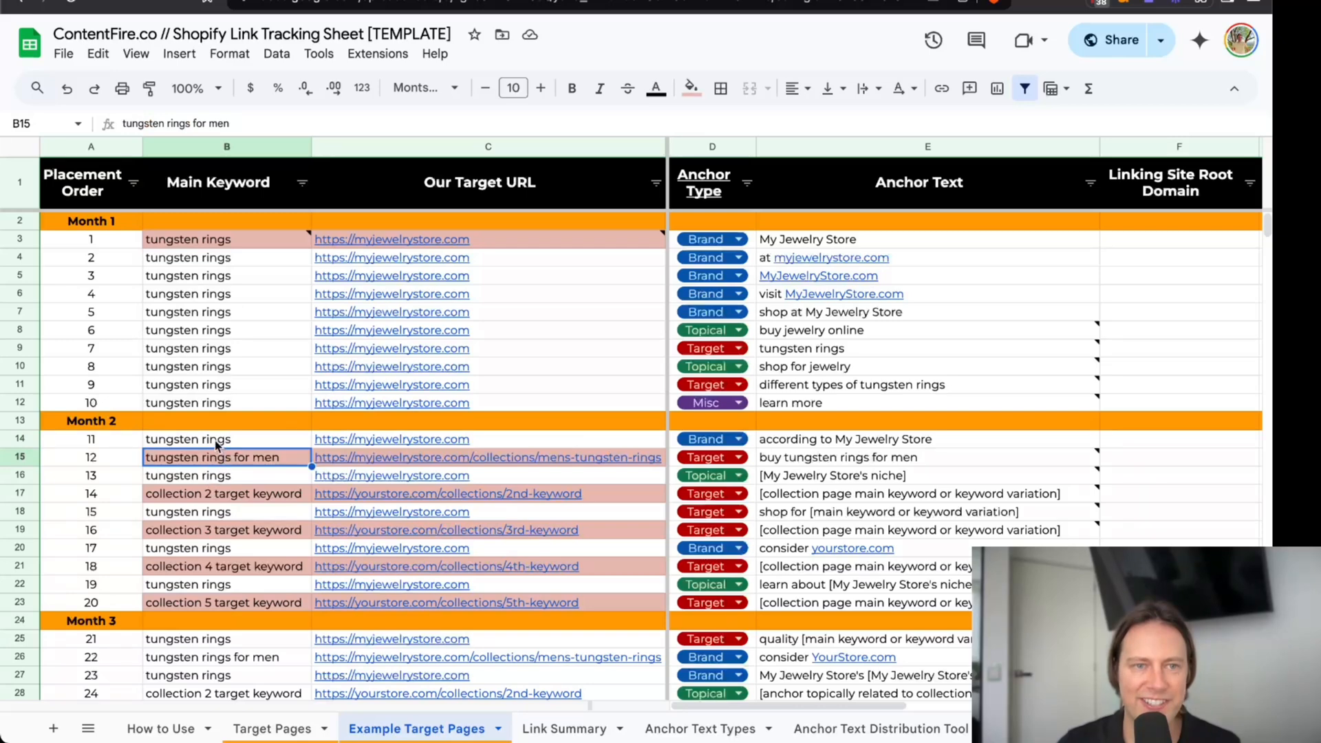
pyautogui.click(218, 444)
pyautogui.hotkey('shift', 'Down')
pyautogui.hotkey('shift', 'Down')
pyautogui.hotkey('shift', 'Down')
pyautogui.hotkey('shift', 'Down')
pyautogui.hotkey('shift', 'Down')
pyautogui.hotkey('shift', 'Down')
pyautogui.hotkey('shift', 'Down')
pyautogui.hotkey('shift', 'Down')
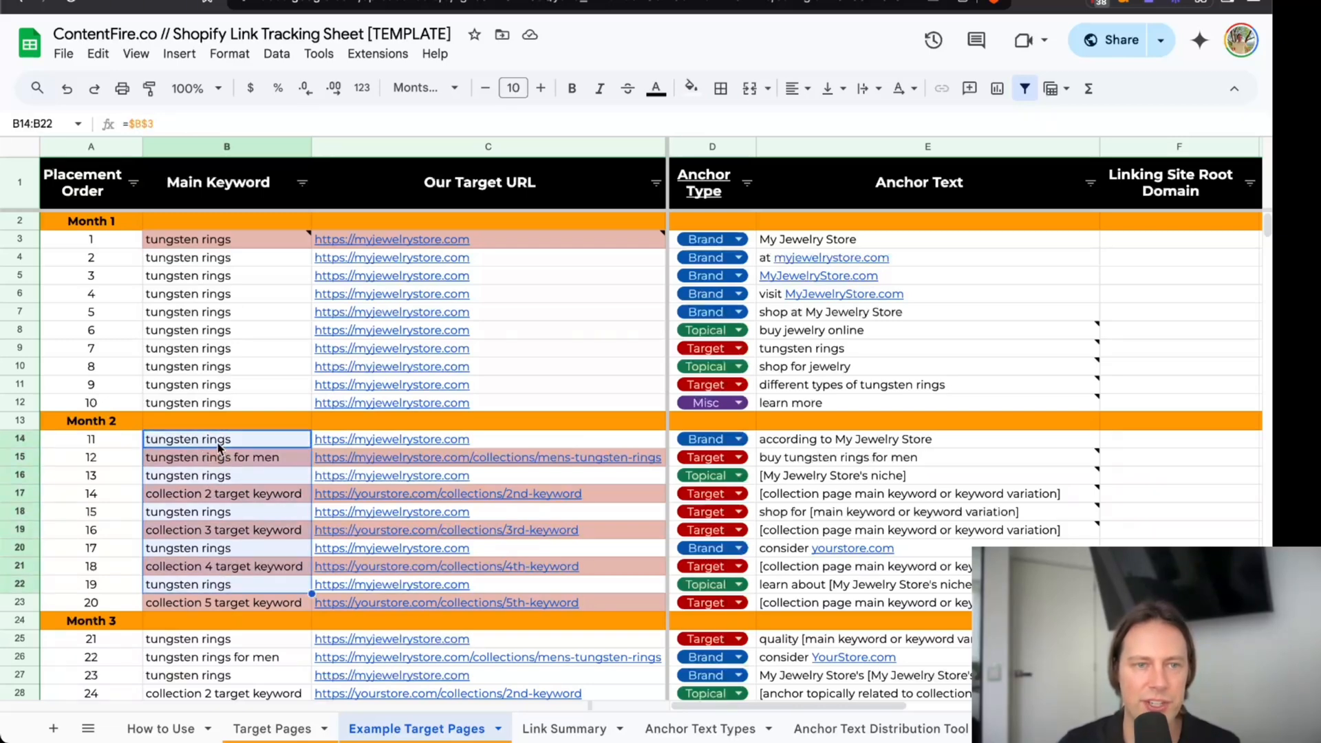
pyautogui.click(218, 446)
pyautogui.keyDown('ctrl'); pyautogui.click(219, 476); pyautogui.keyUp('ctrl')
pyautogui.keyDown('ctrl'); pyautogui.click(219, 513); pyautogui.keyUp('ctrl')
pyautogui.keyDown('ctrl'); pyautogui.click(217, 549); pyautogui.keyUp('ctrl')
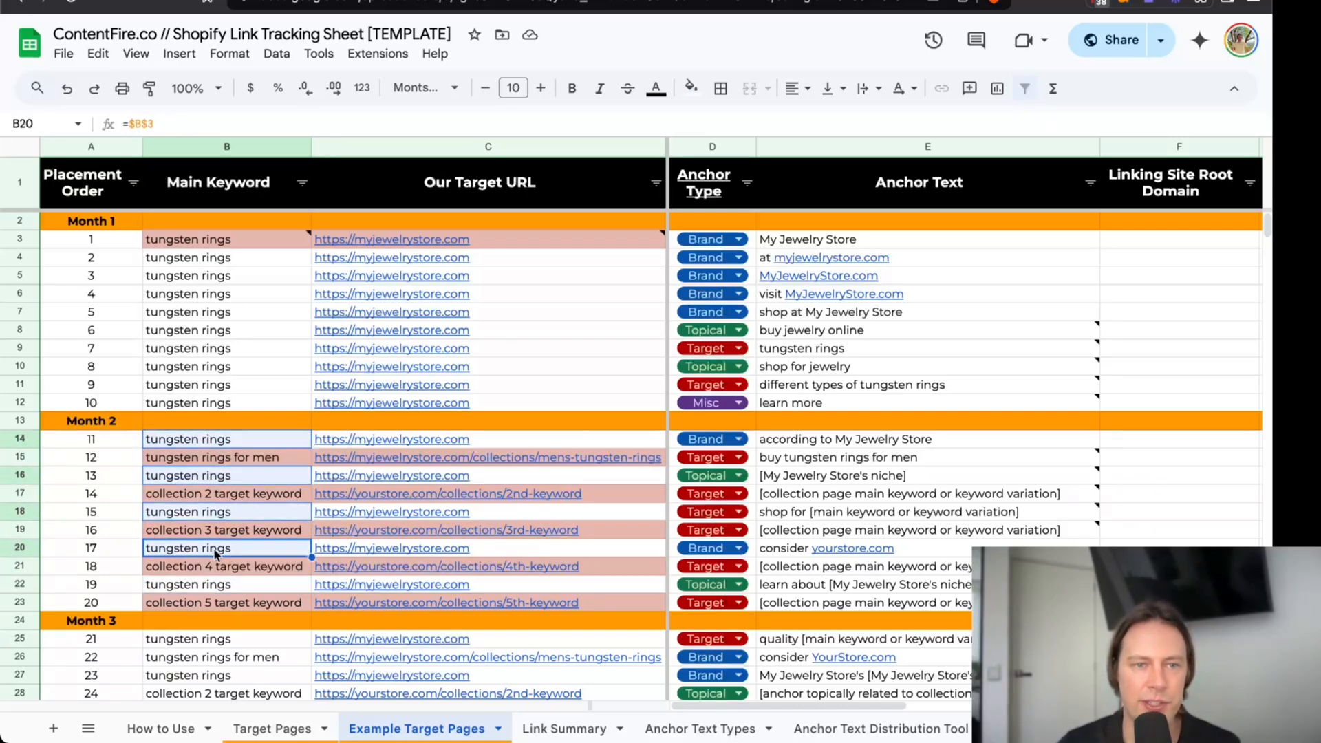
pyautogui.keyDown('ctrl'); pyautogui.click(212, 584); pyautogui.keyUp('ctrl')
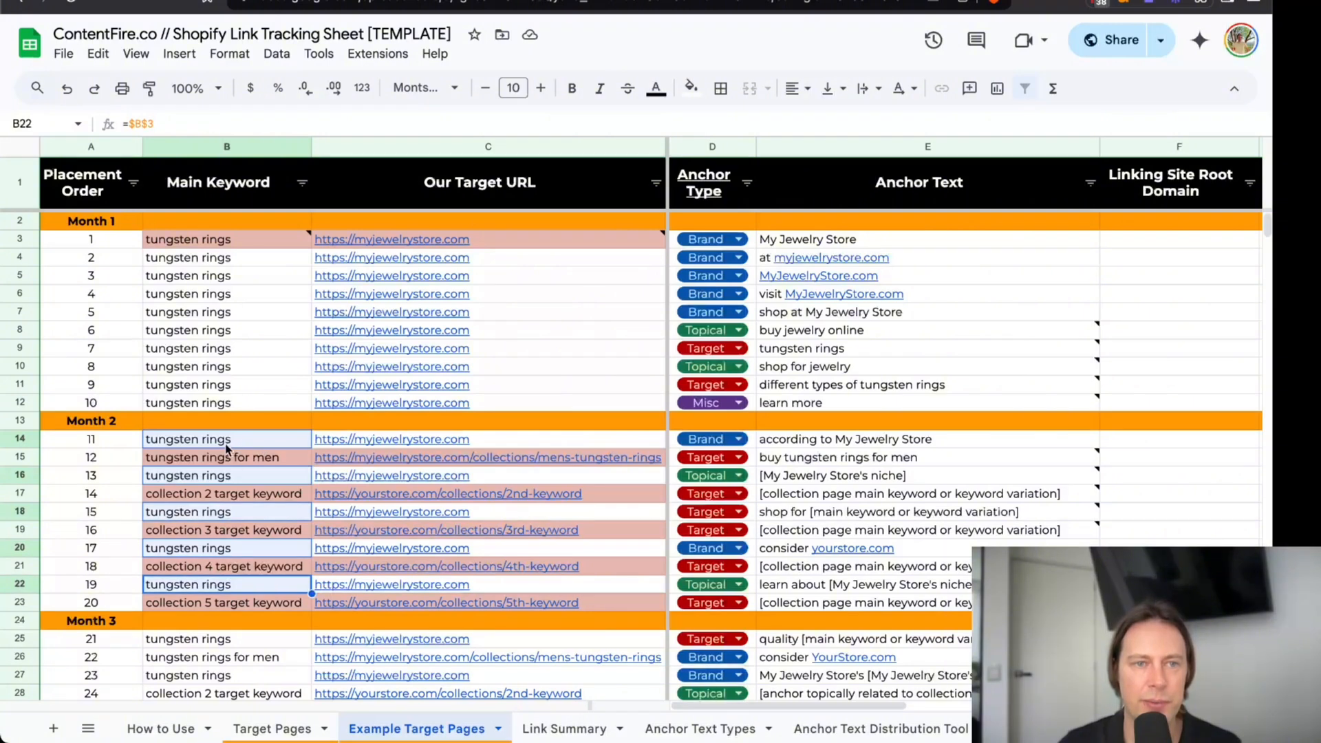
# Compare placement 11's brand anchor text with placement 12's target anchor text in Month 2.
pyautogui.scroll(-1, 303, 438)
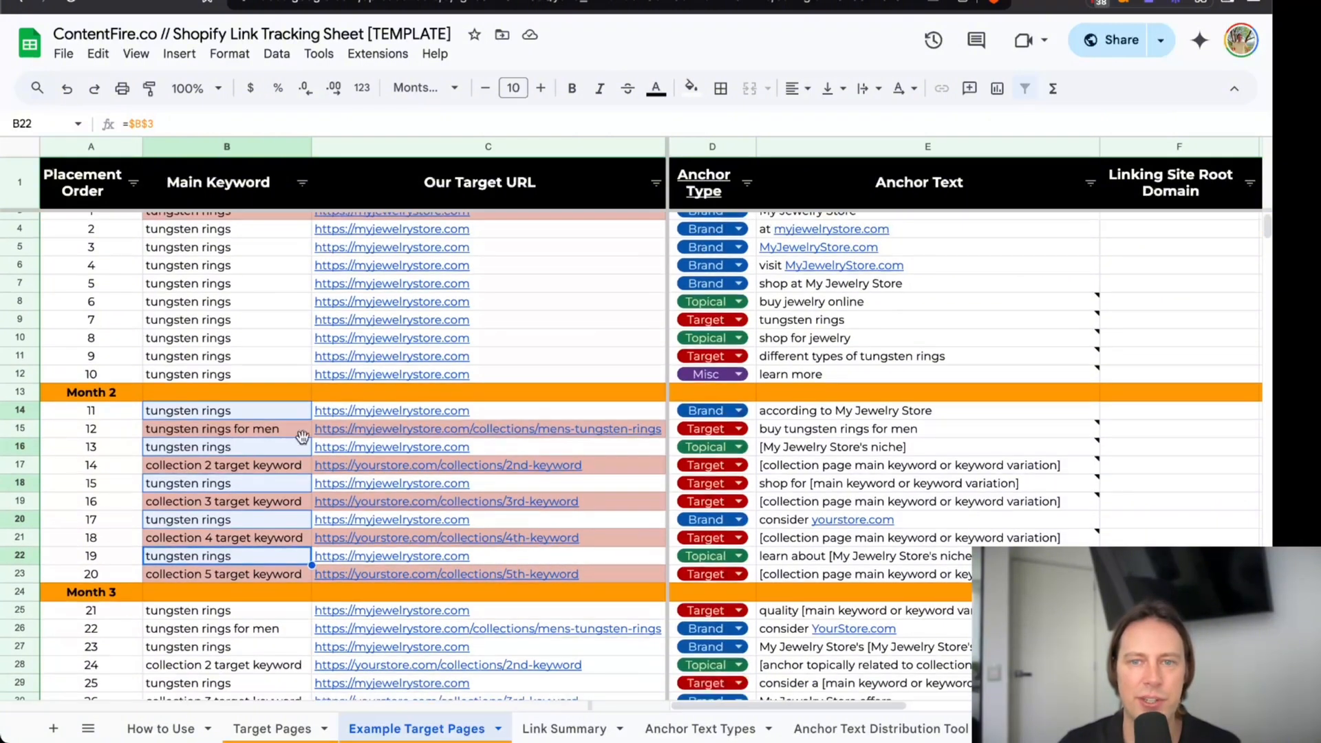
pyautogui.doubleClick(846, 413)
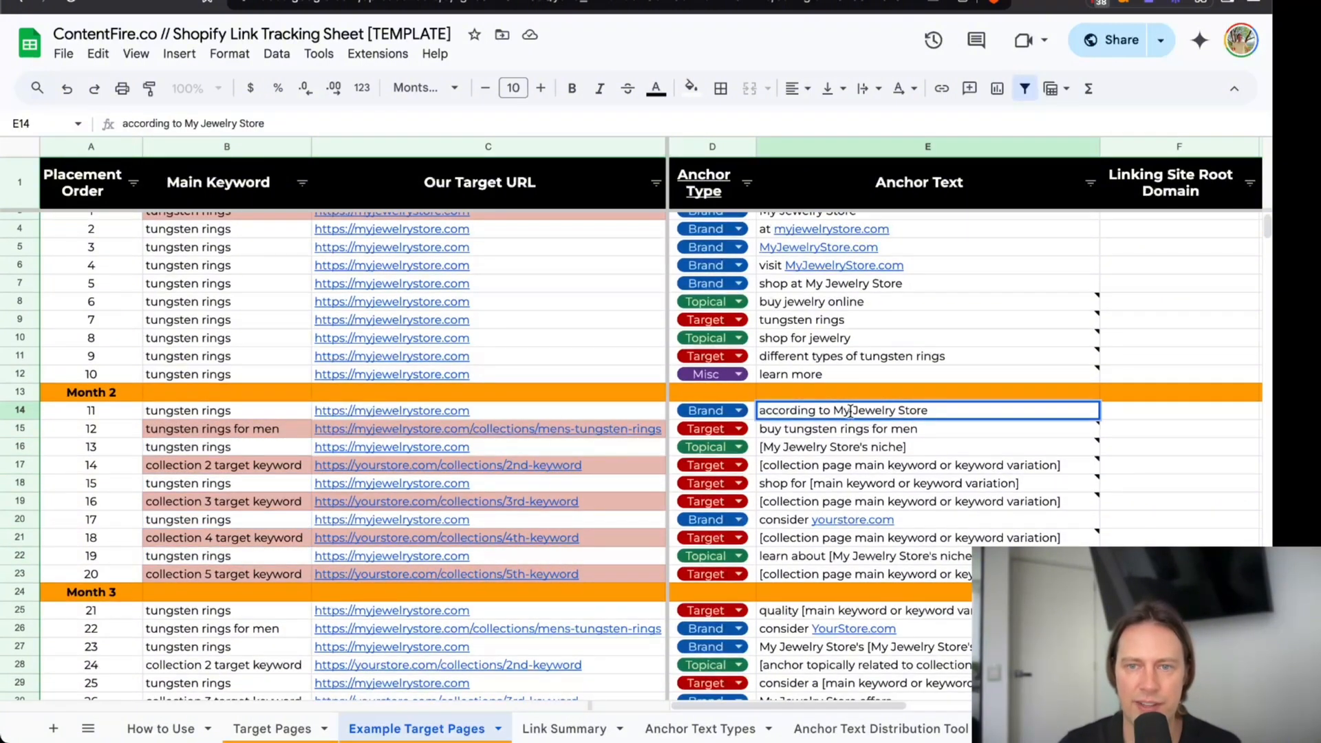
pyautogui.click(836, 432)
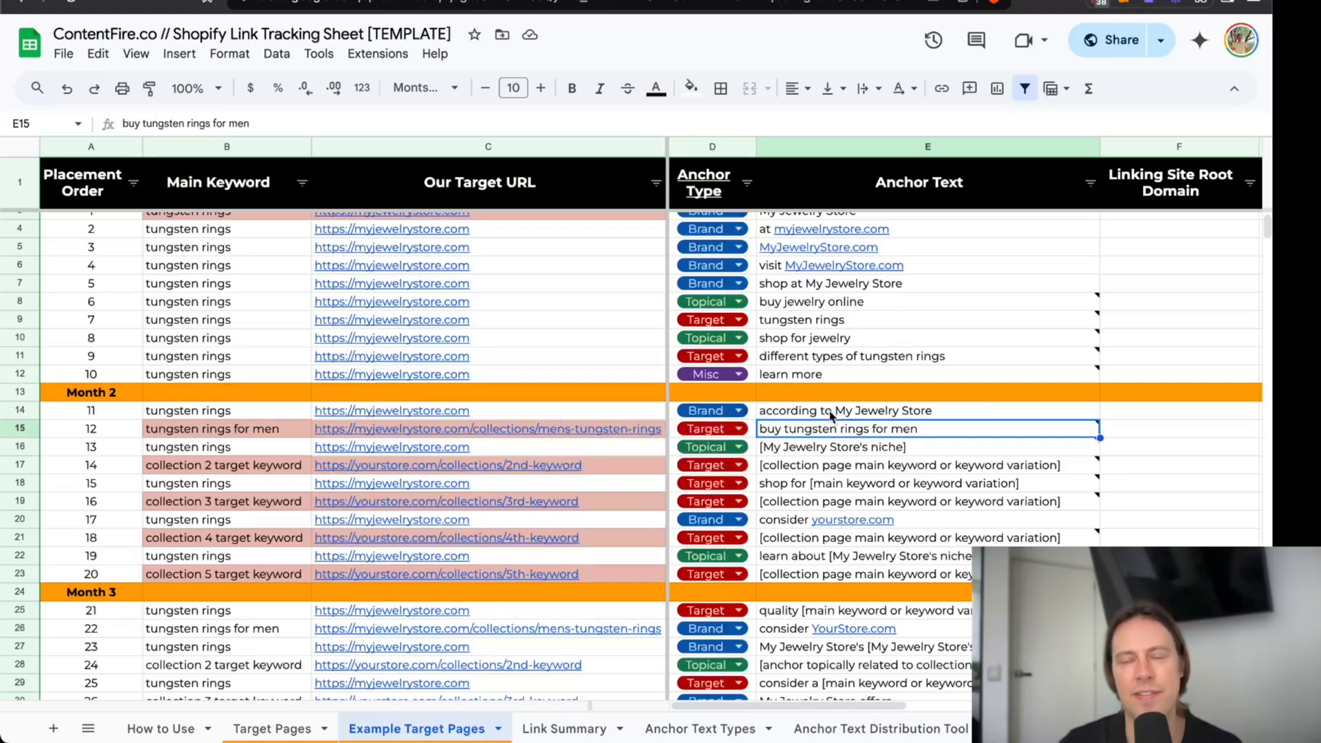
pyautogui.scroll(2, 836, 430)
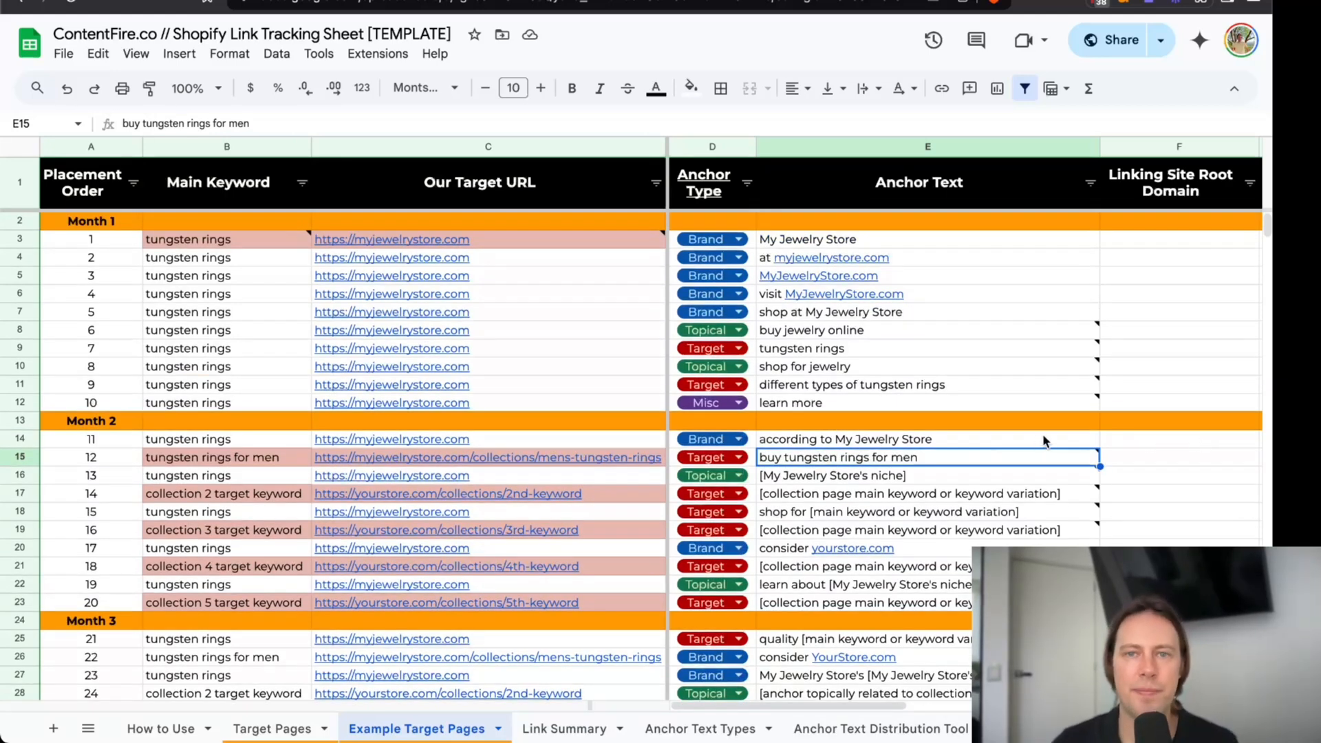
pyautogui.click(933, 441)
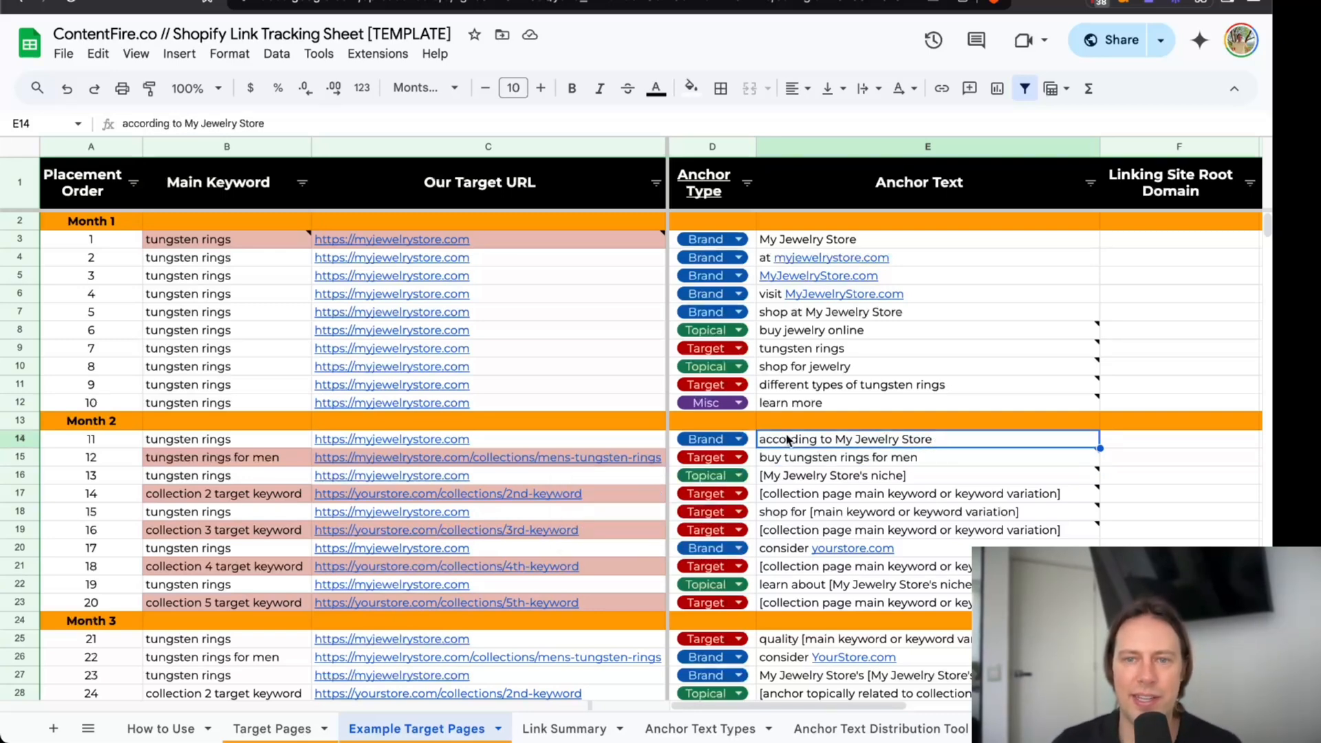
pyautogui.scroll(-1, 862, 441)
pyautogui.scroll(-1, 863, 440)
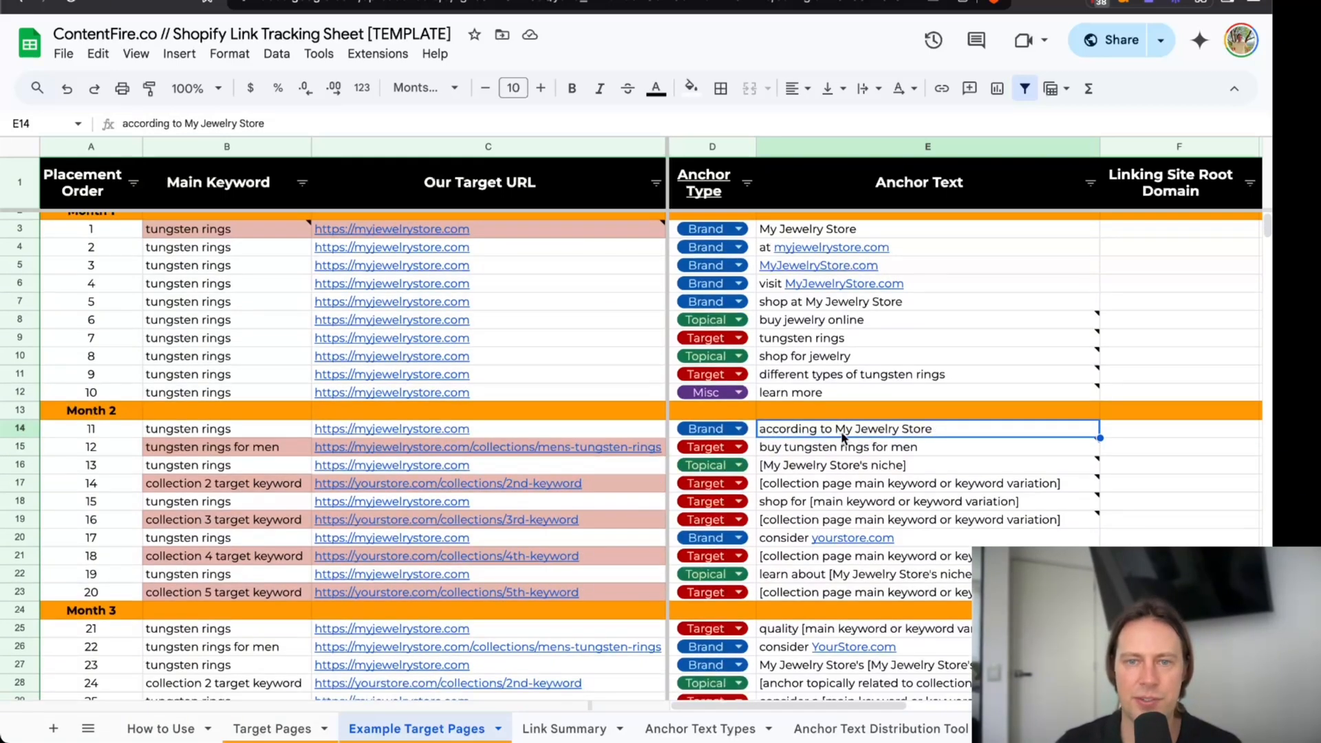
pyautogui.scroll(1, 844, 439)
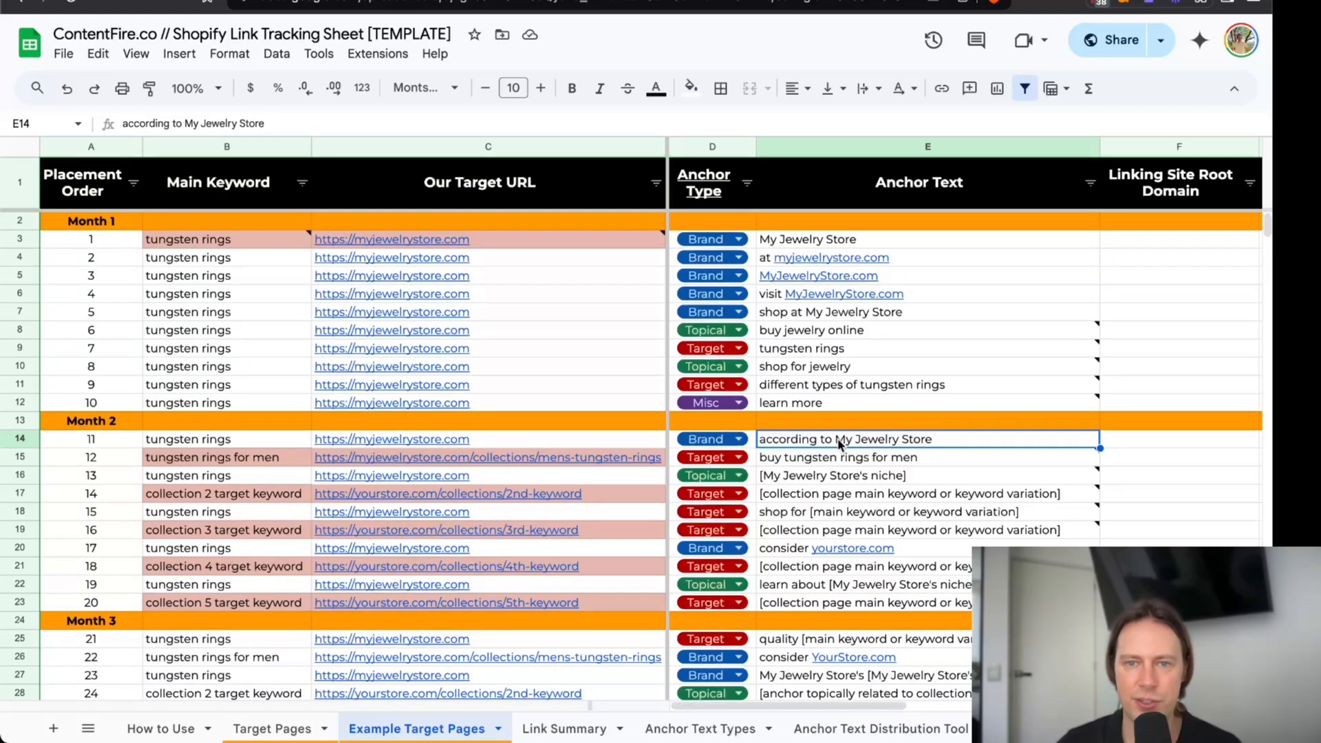
# Set placement 13's topical anchor text to "jewelry store" and check the niche examples in the cell's note.
pyautogui.click(833, 480)
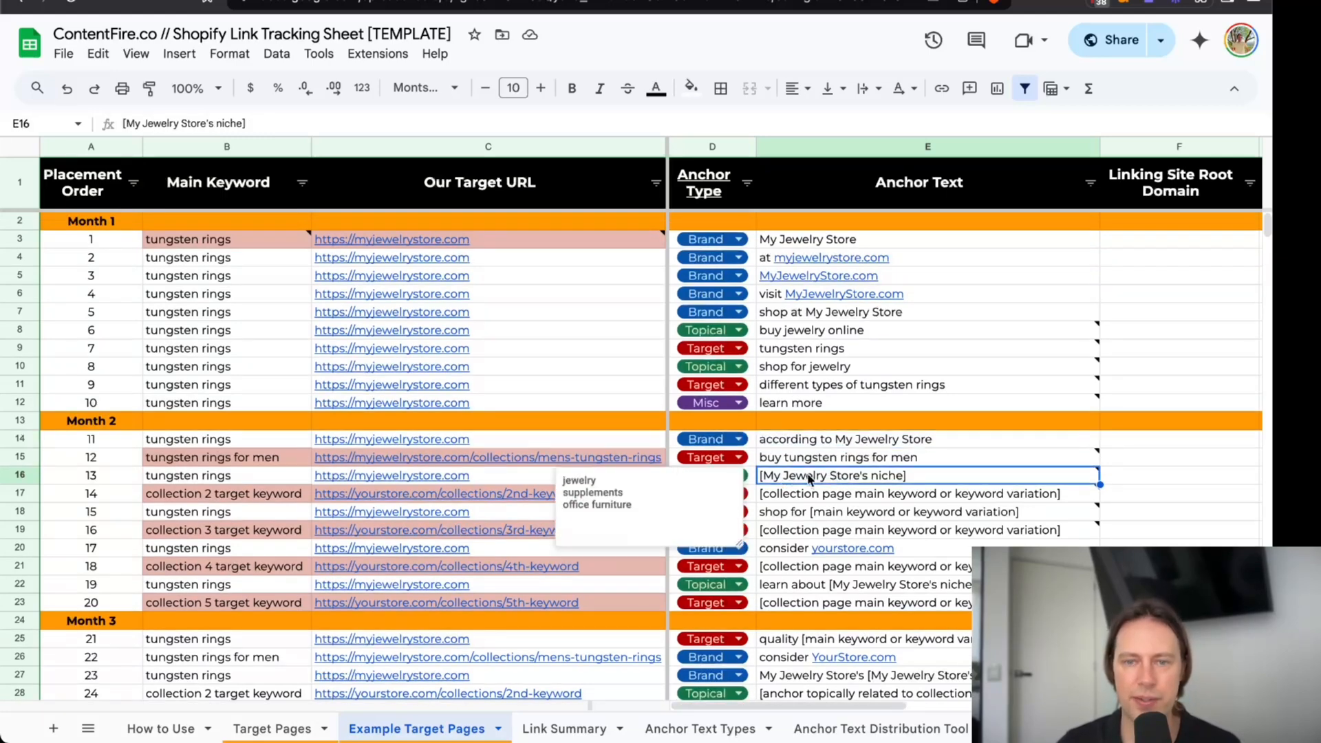
pyautogui.write('jewelry store')
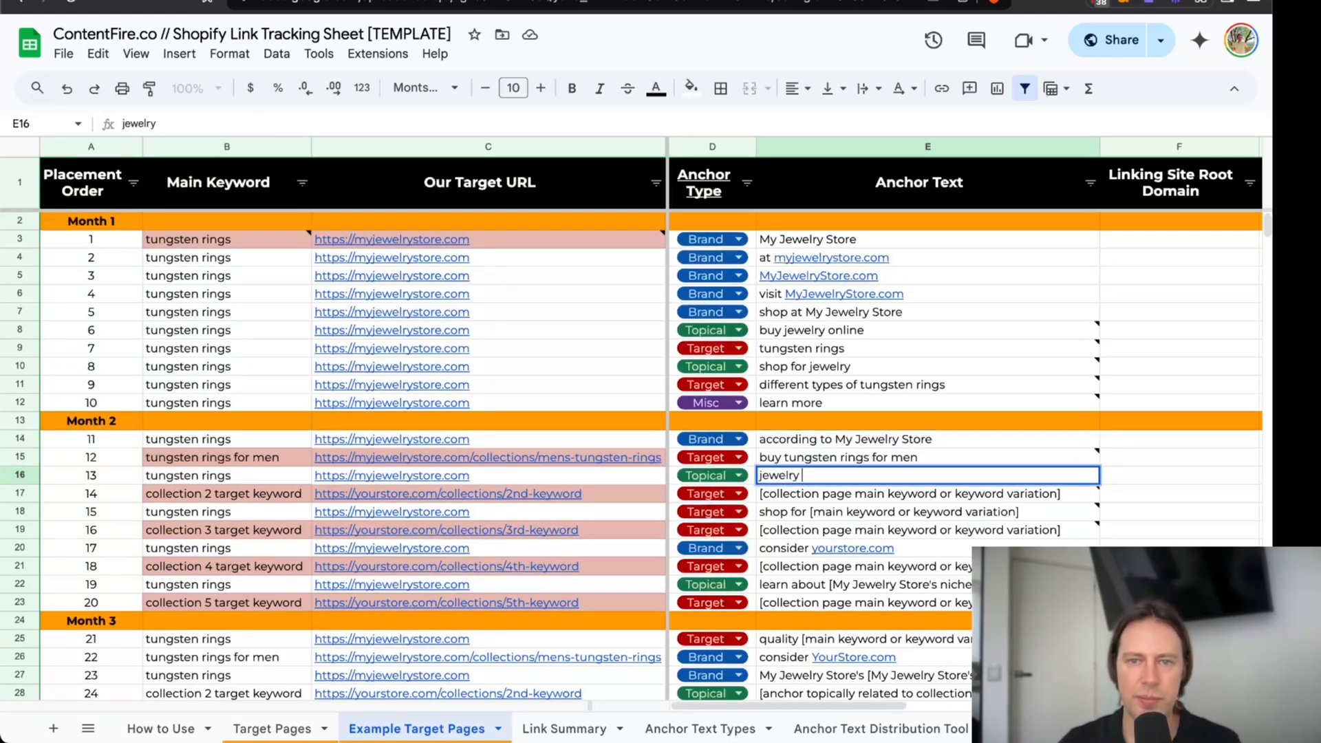
pyautogui.press('Return')
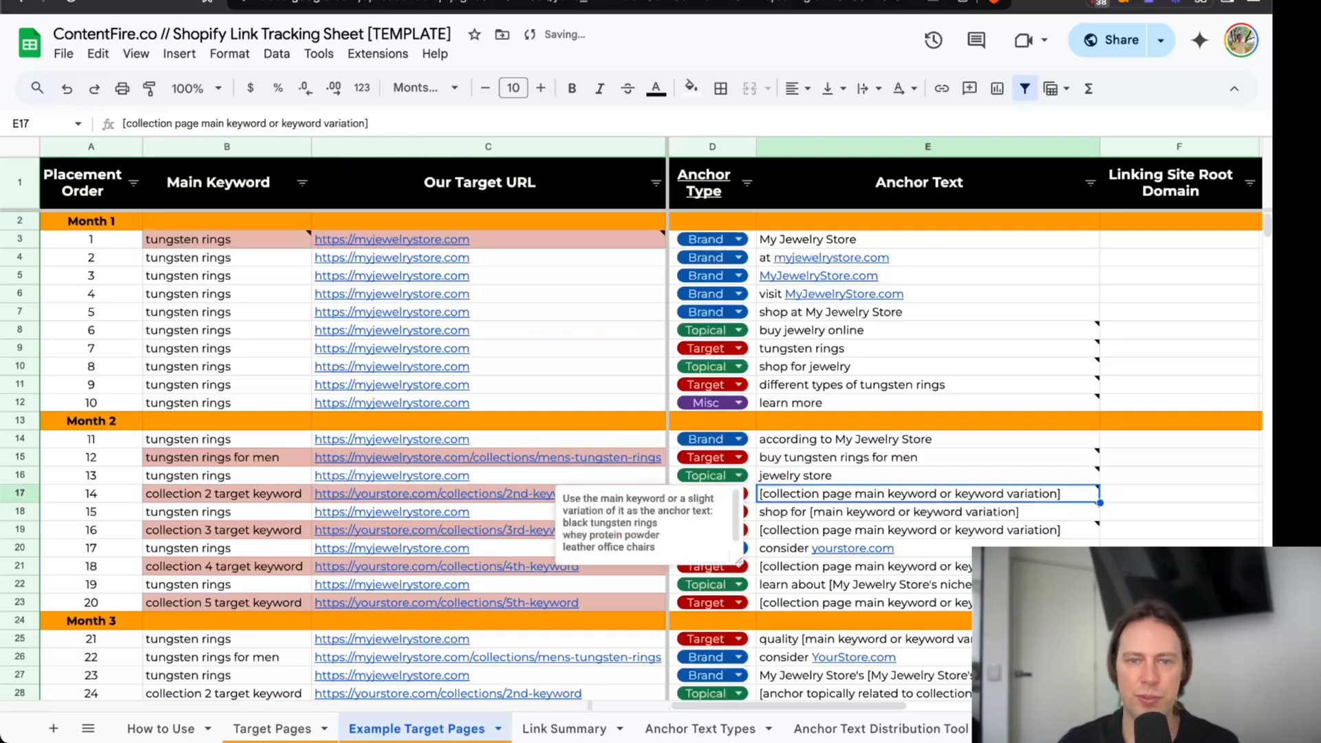
pyautogui.press('Up')
pyautogui.moveTo(636, 504); pyautogui.dragTo(563, 480)
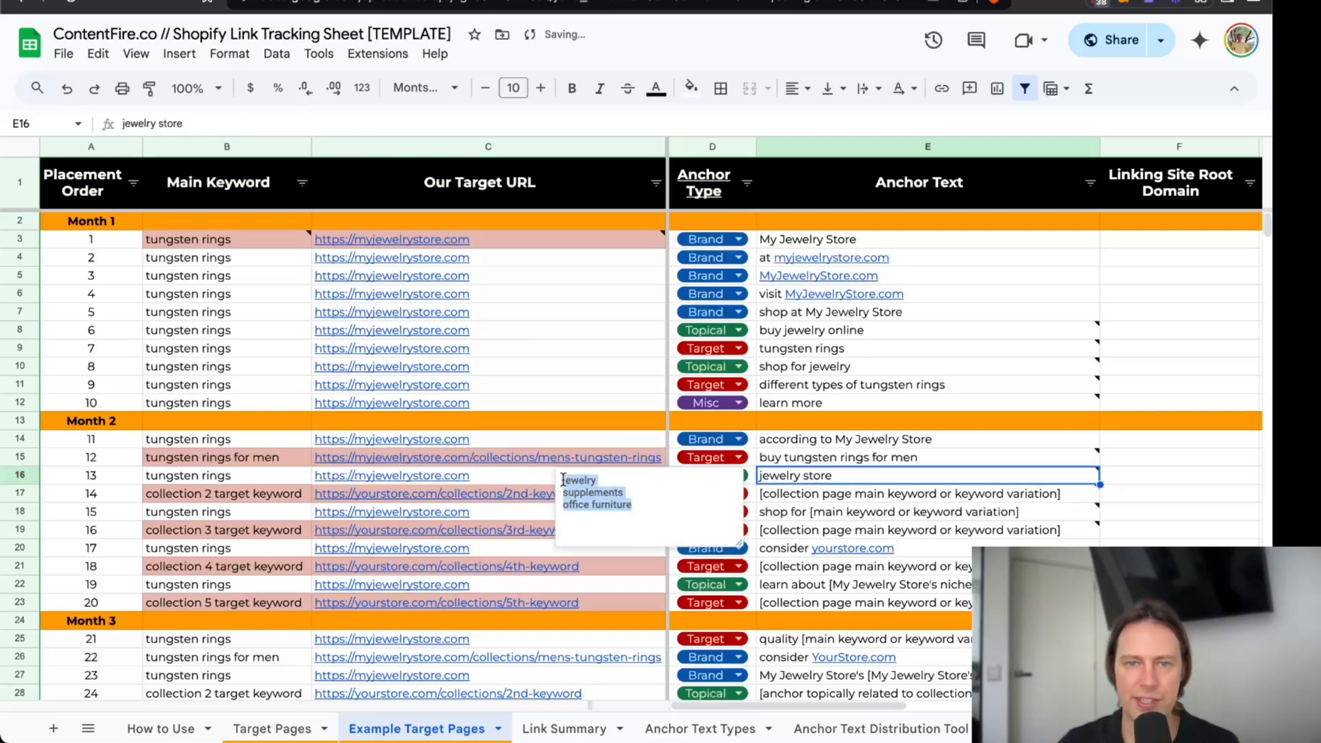
# Set placement 15's target anchor text in Month 2 to "shop for tungsten rings".
pyautogui.click(890, 515)
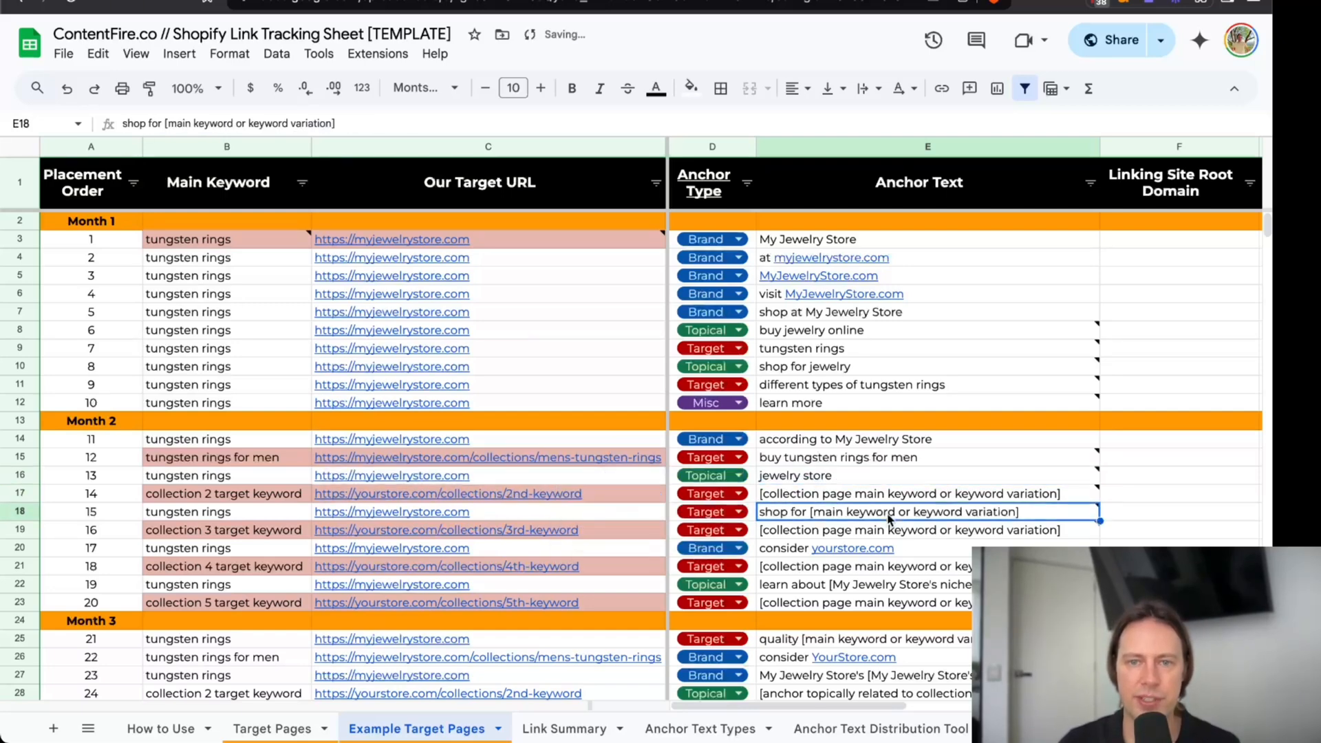
pyautogui.moveTo(860, 529)
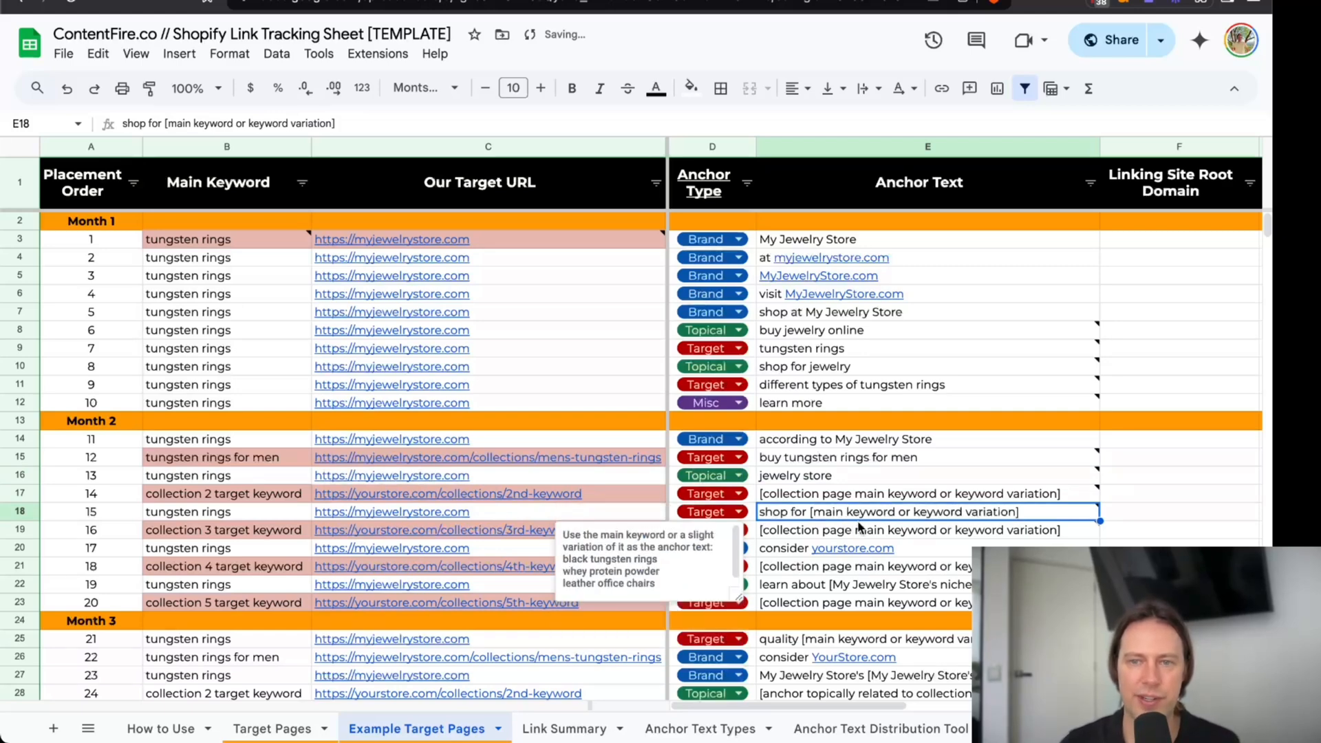
pyautogui.write('shop for tu')
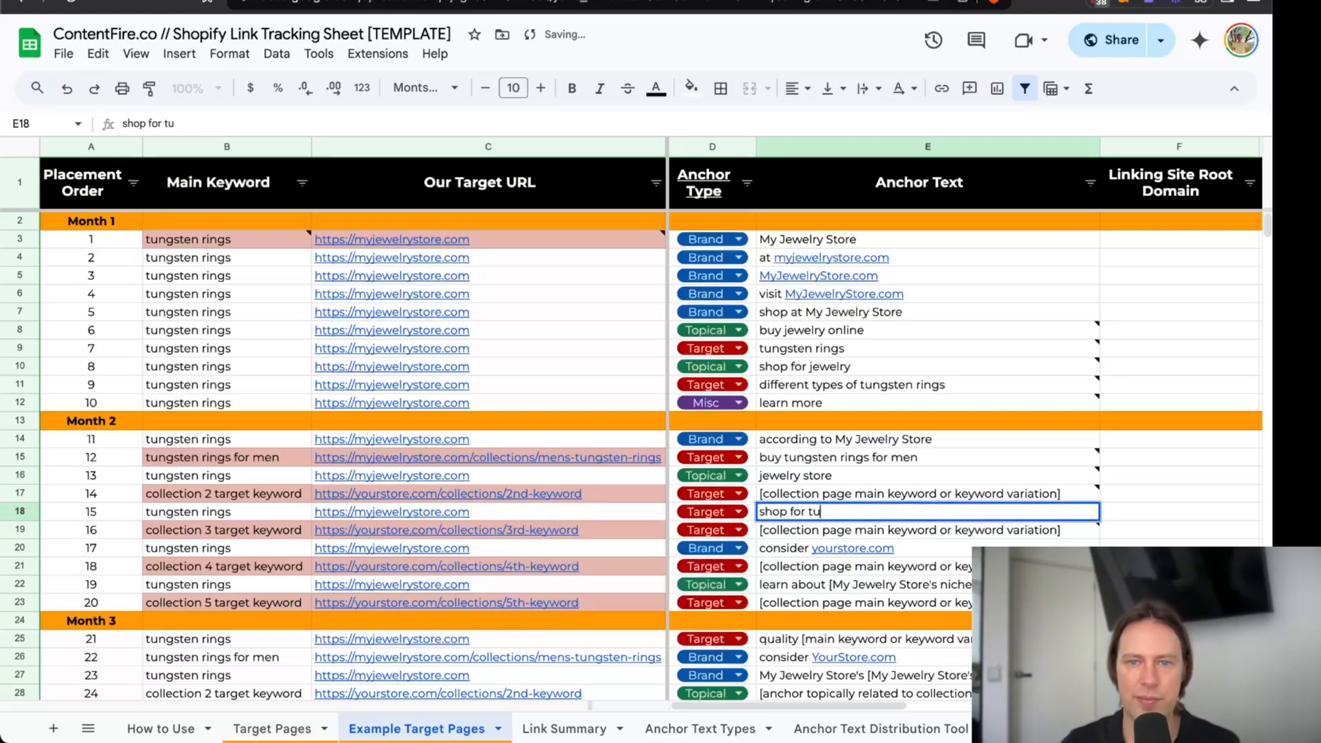
pyautogui.write('ngsten rings')
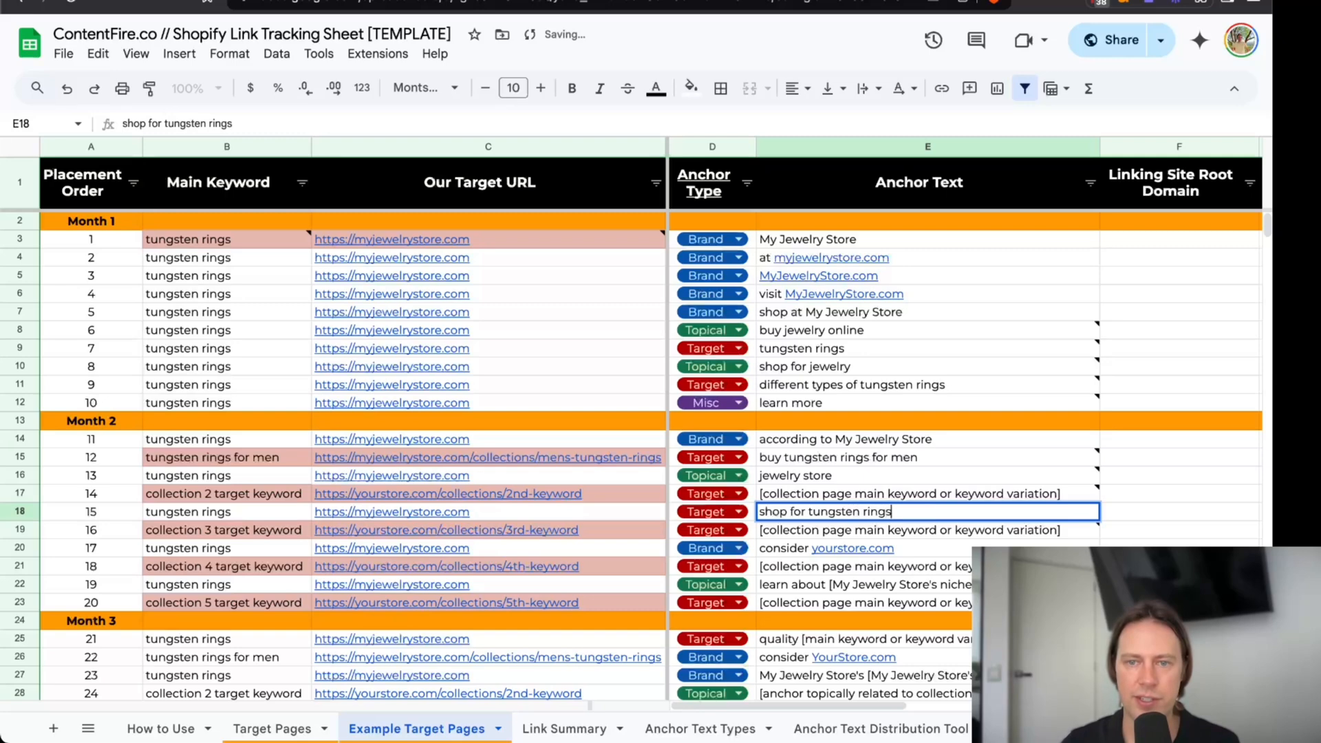
pyautogui.press('Return')
# Set placement 17's brand anchor text to "consider myjewelrystore.com".
pyautogui.click(879, 567)
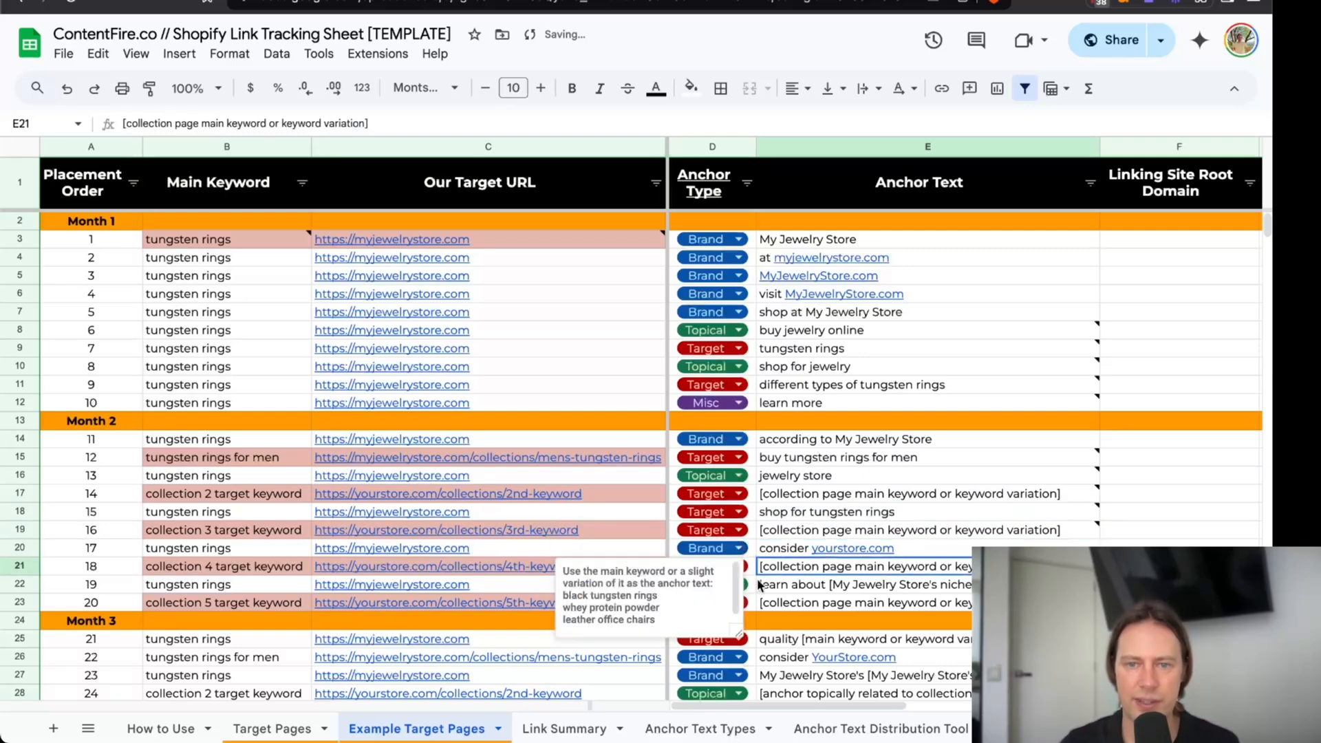
pyautogui.click(797, 553)
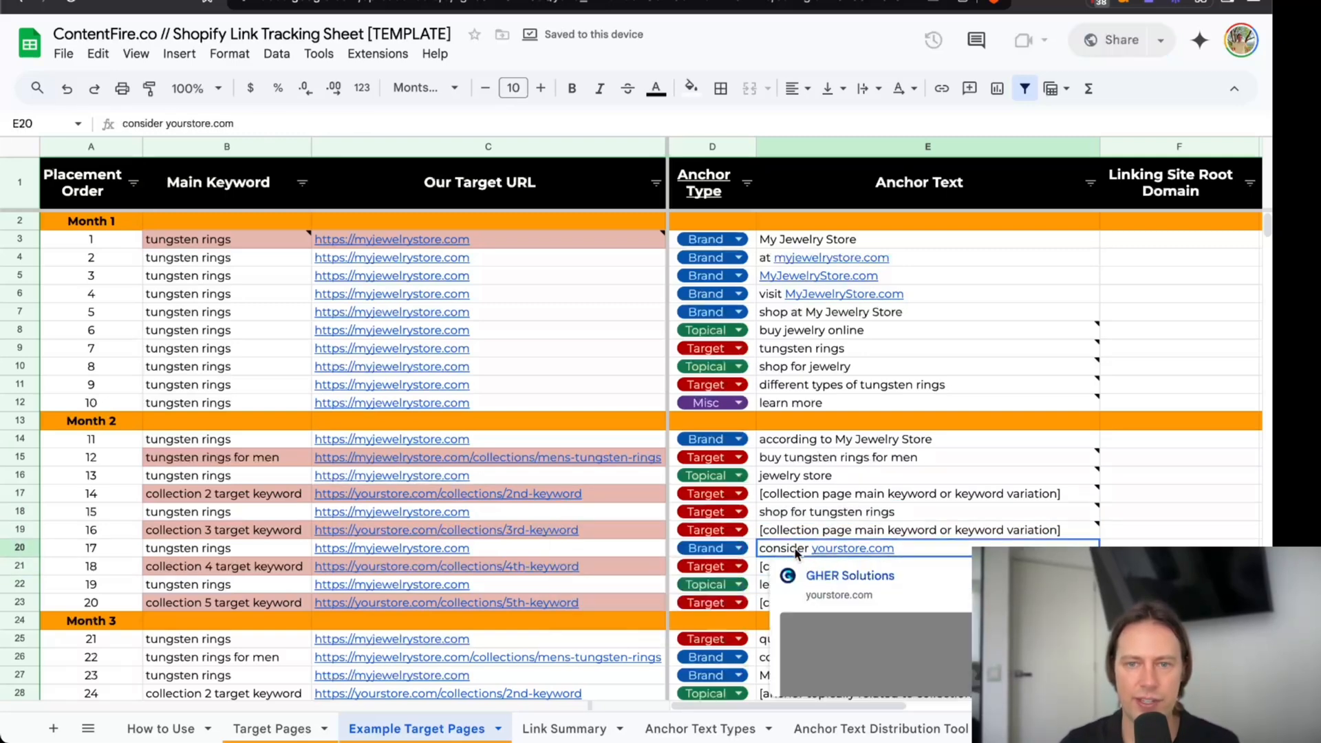
pyautogui.write('consider m')
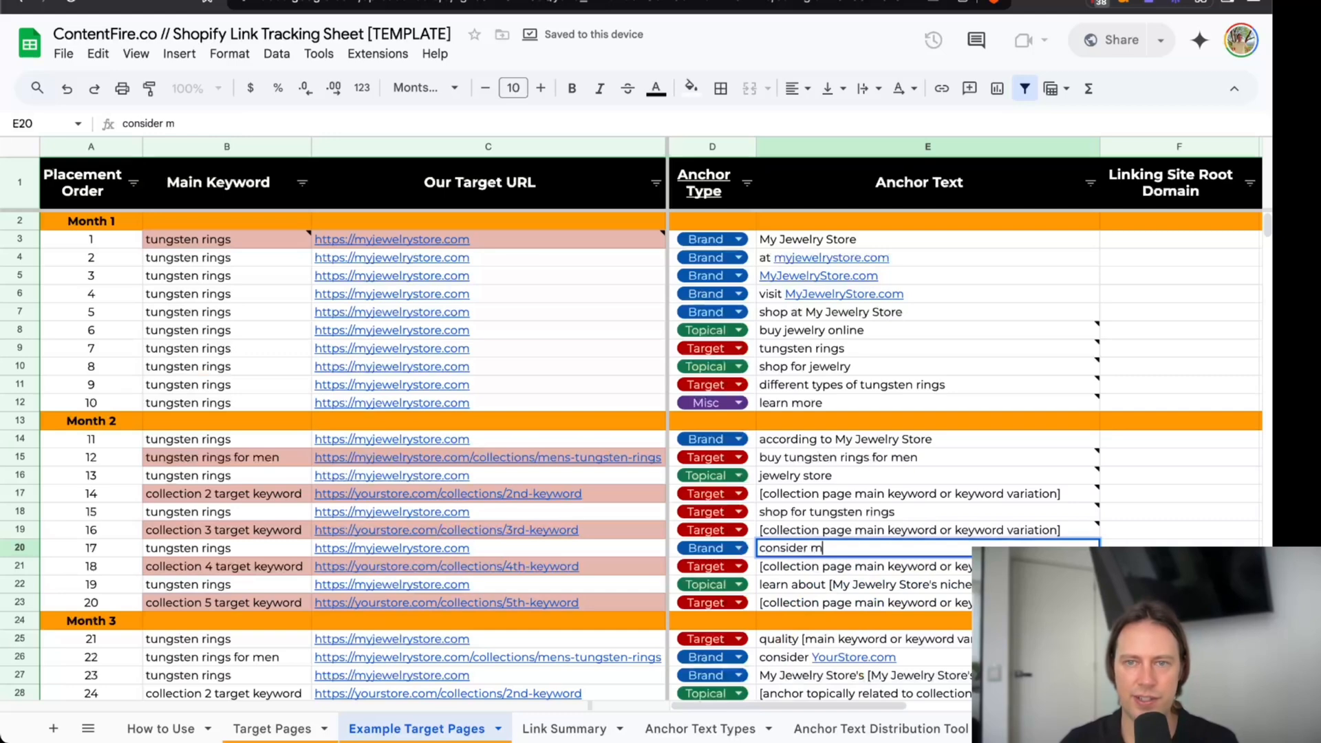
pyautogui.write('yjewelrystore.com')
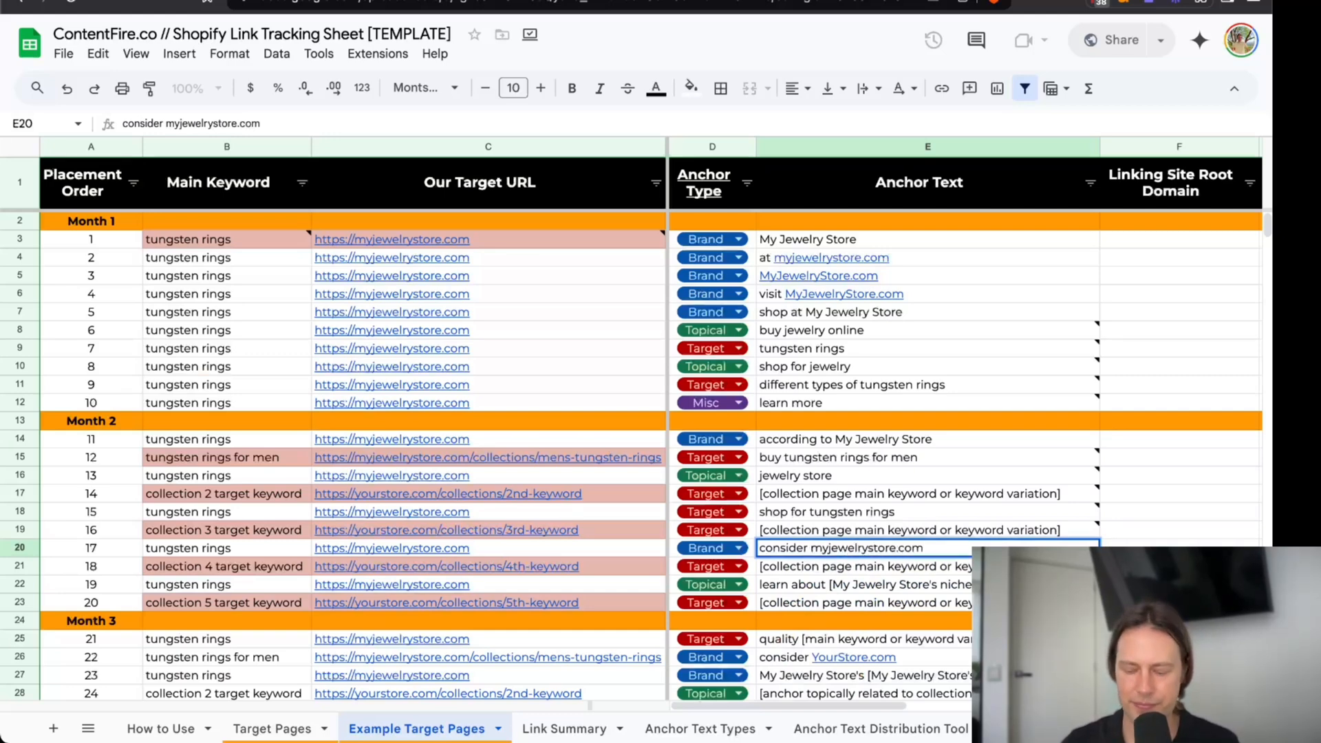
pyautogui.press('Return')
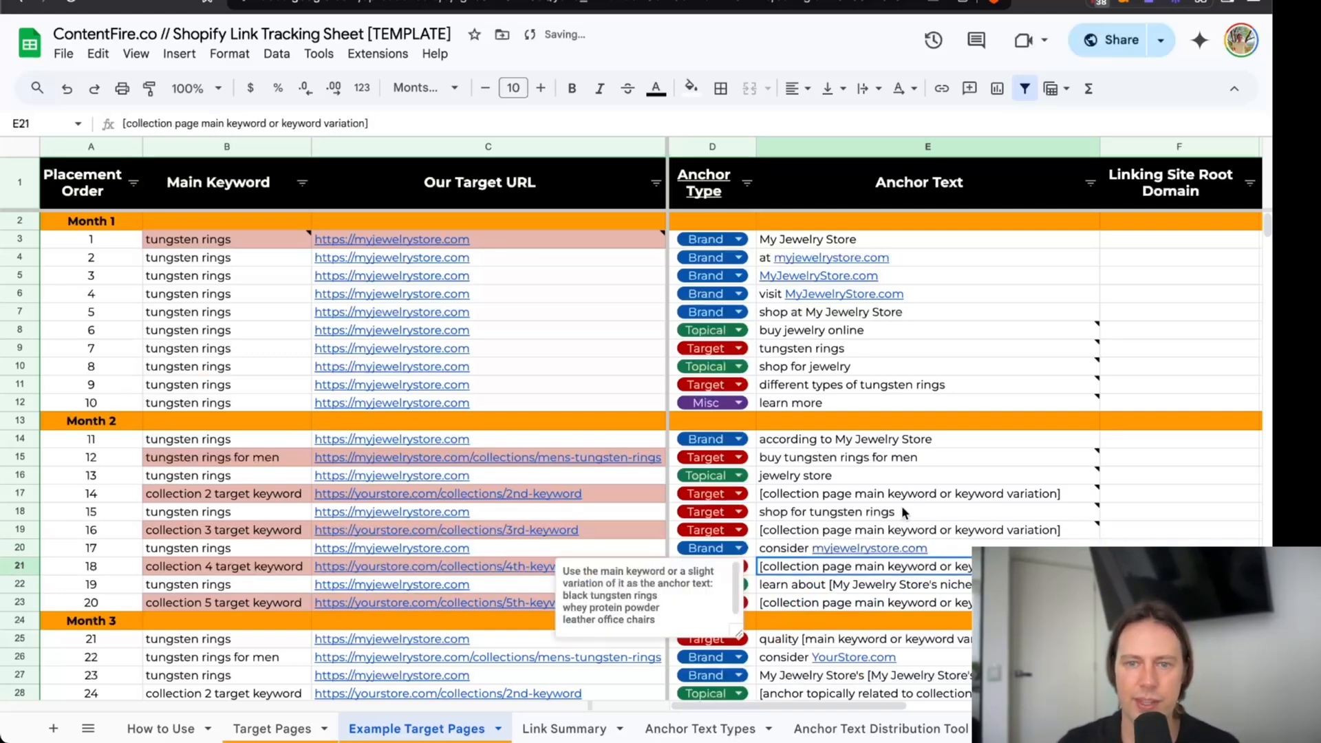
pyautogui.press('Up')
# Replace the niche placeholder in placement 19's topical anchor text so it reads "learn about wedding jewelry".
pyautogui.click(868, 586)
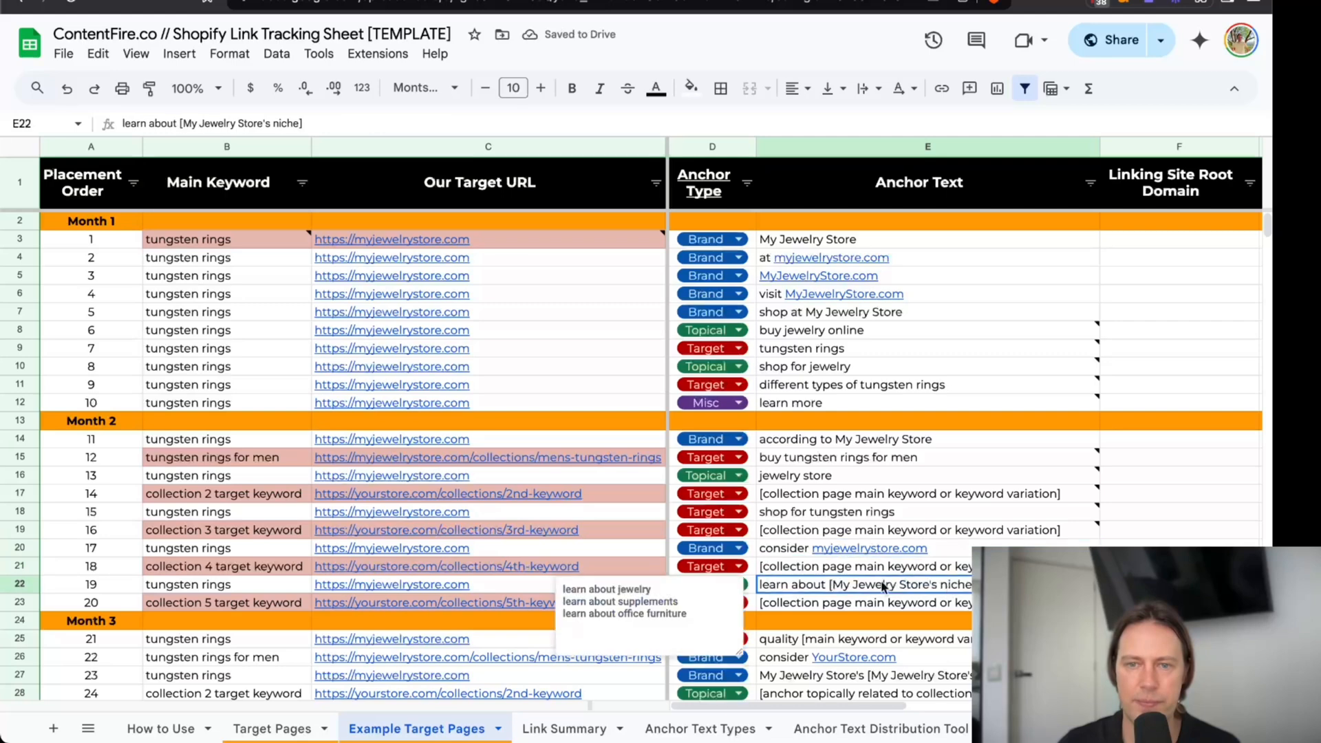
pyautogui.doubleClick(868, 586)
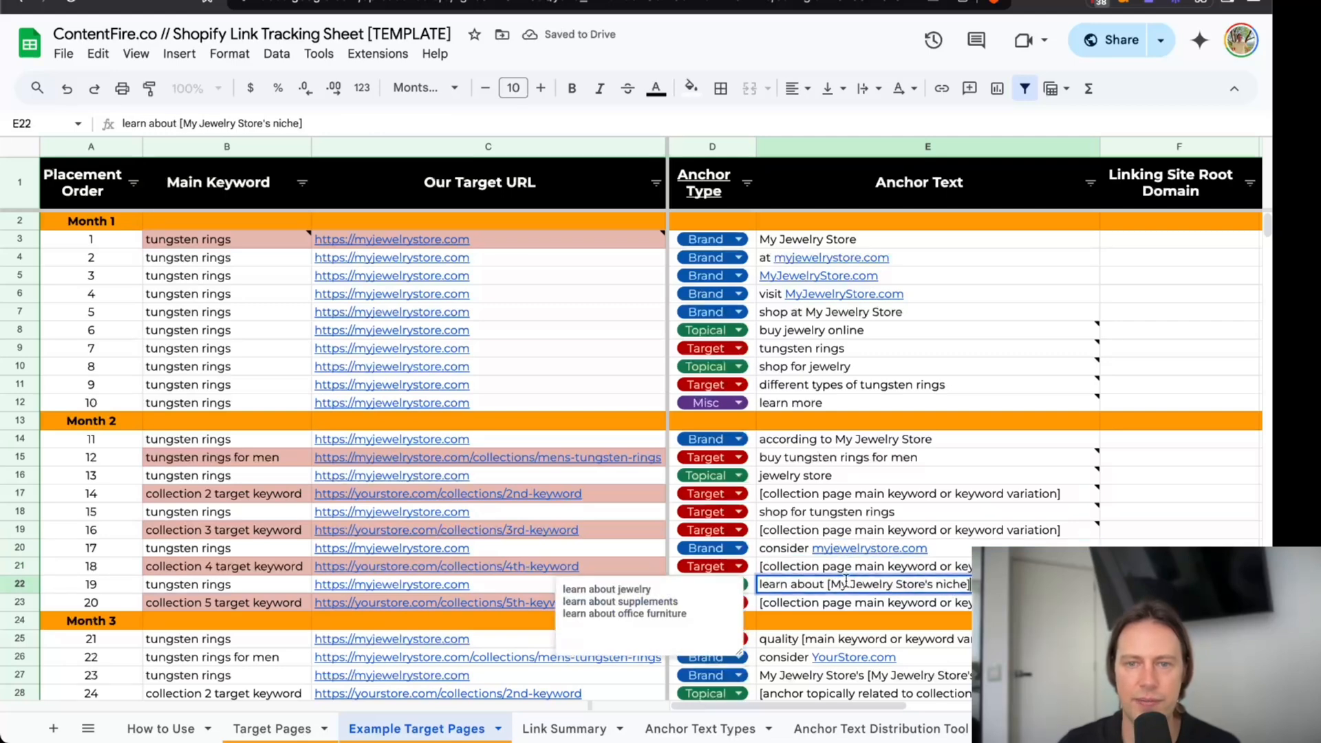
pyautogui.moveTo(828, 584); pyautogui.dragTo(848, 604)
pyautogui.write('wedding jewelry')
pyautogui.press('Return')
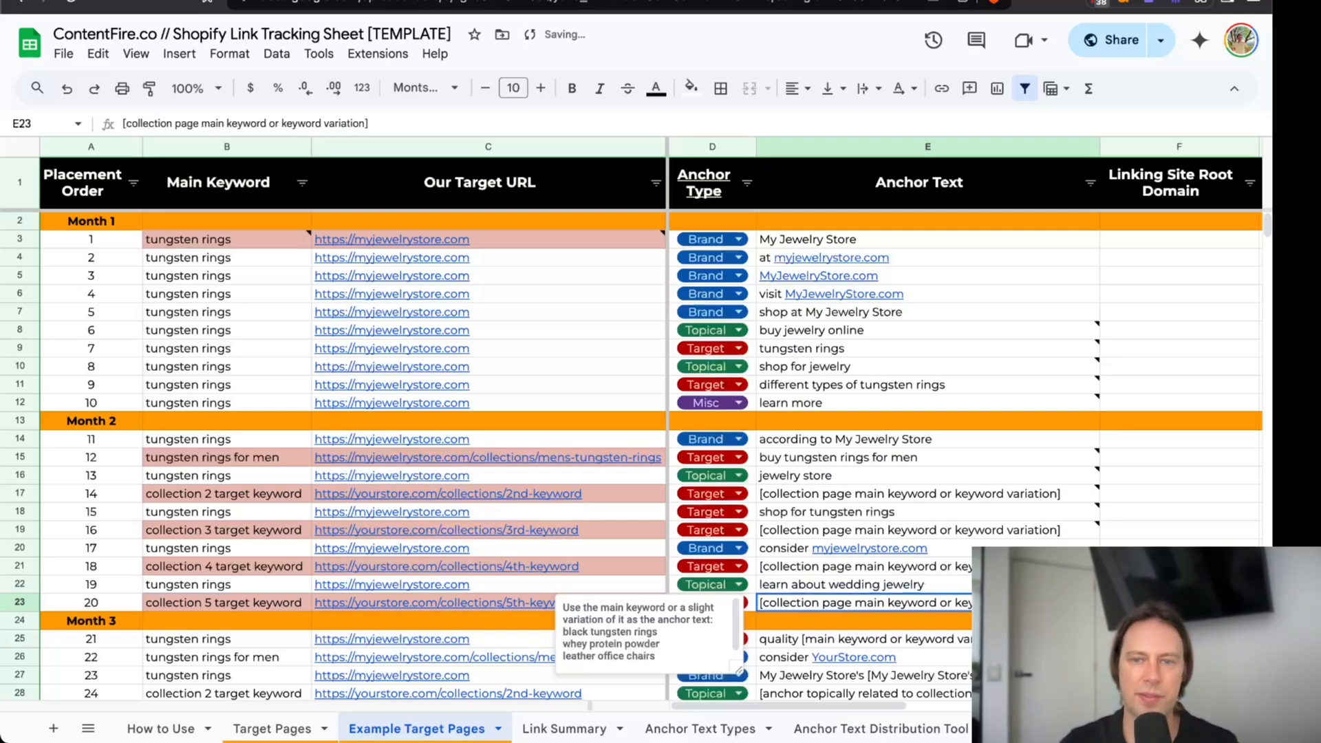
# Review the Month 2 homepage anchor texts of placements 19, 11 and 13 against placement 12's collection anchor.
pyautogui.click(943, 586)
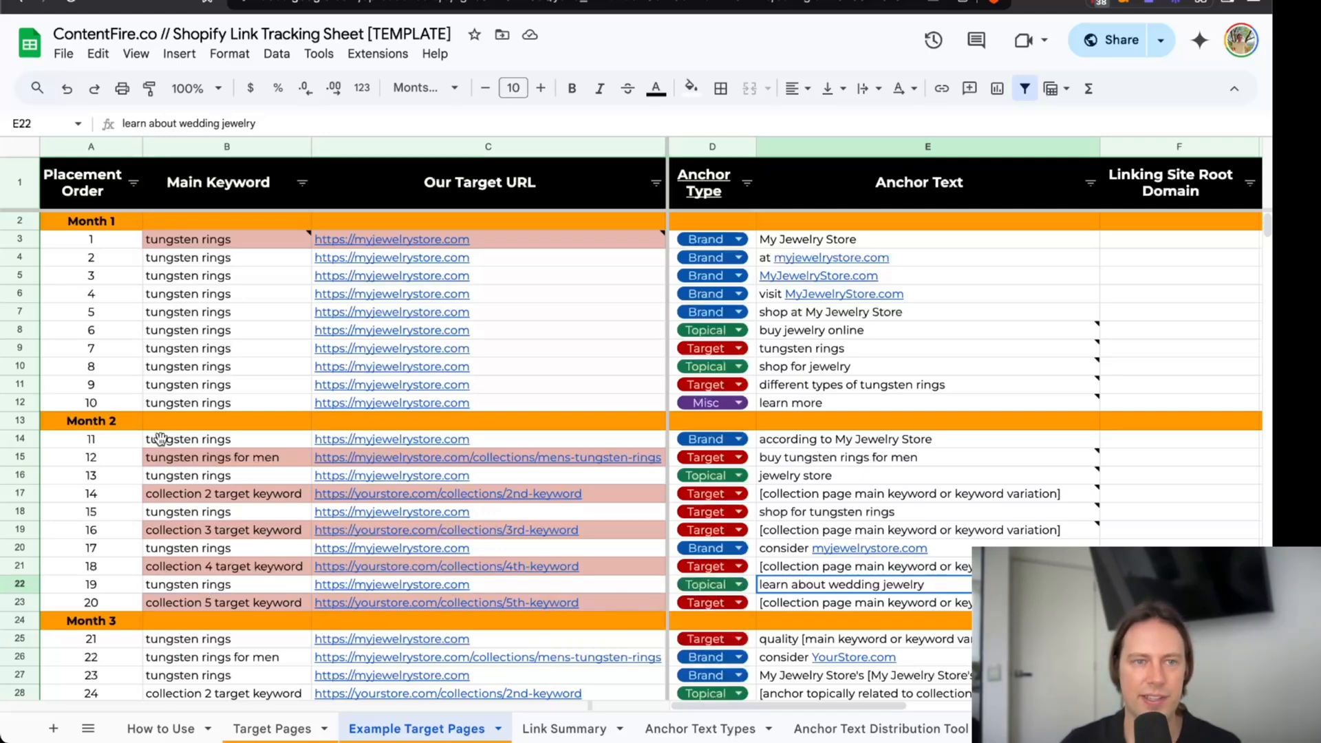
pyautogui.moveTo(848, 593)
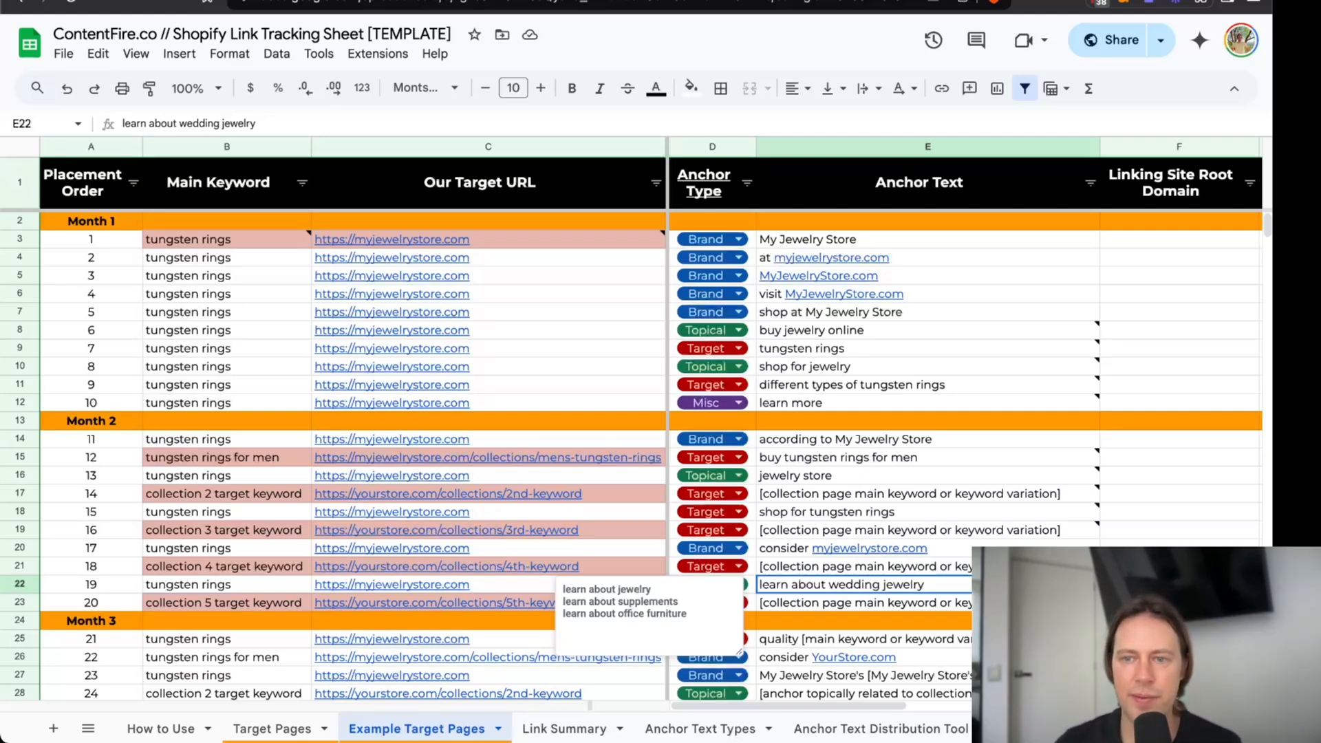
pyautogui.click(1163, 584)
pyautogui.click(768, 586)
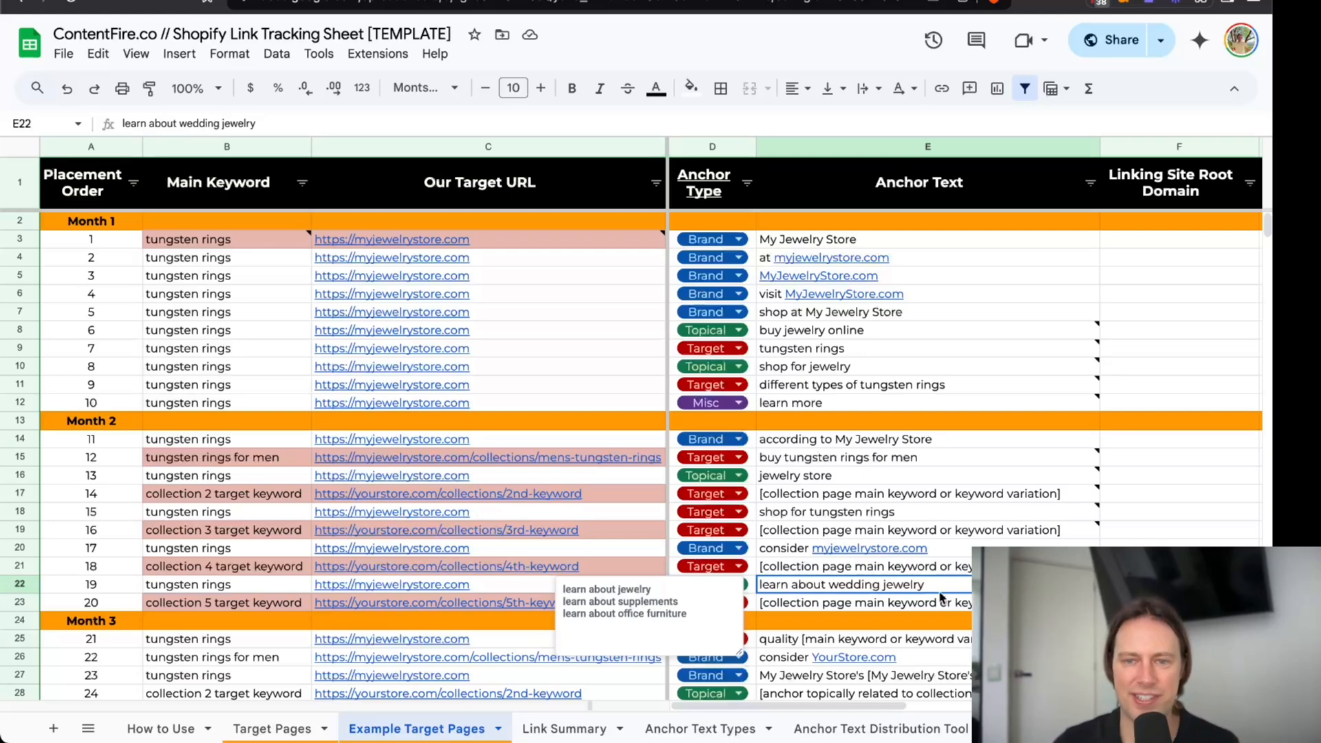
pyautogui.click(846, 444)
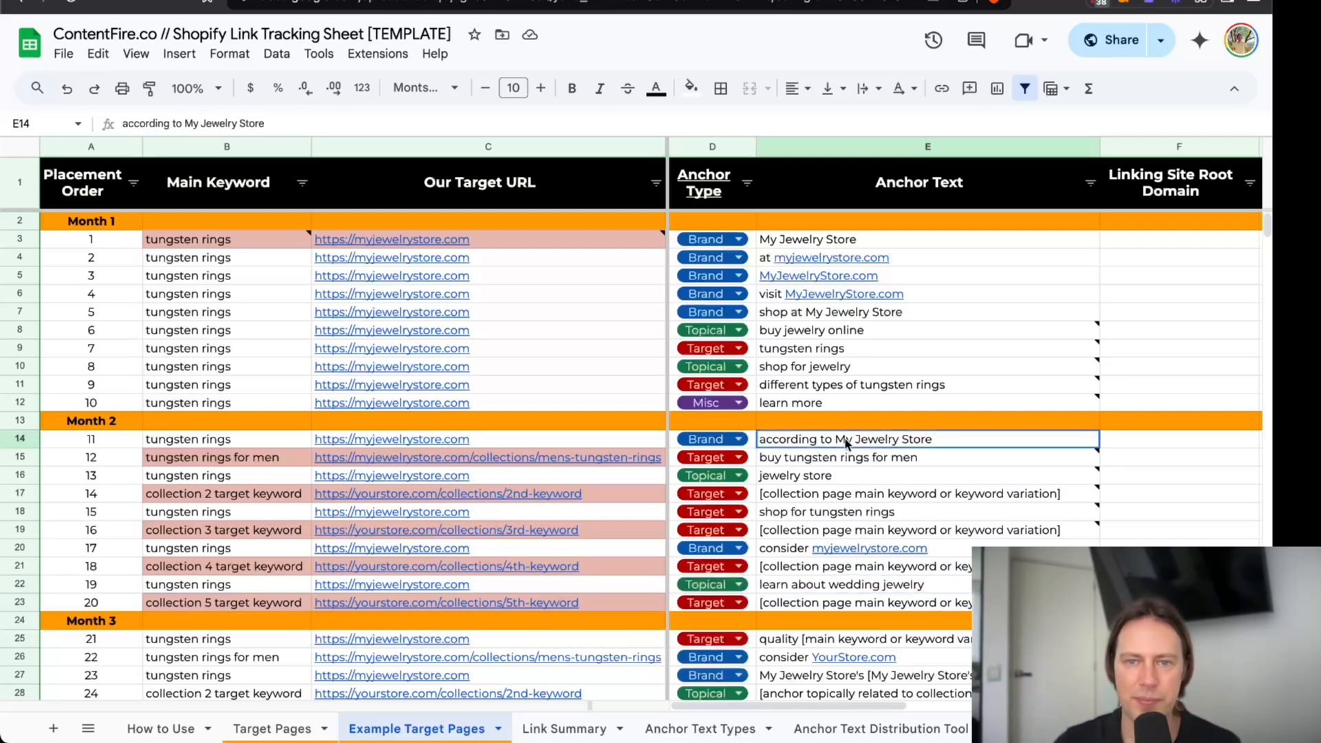
pyautogui.click(837, 475)
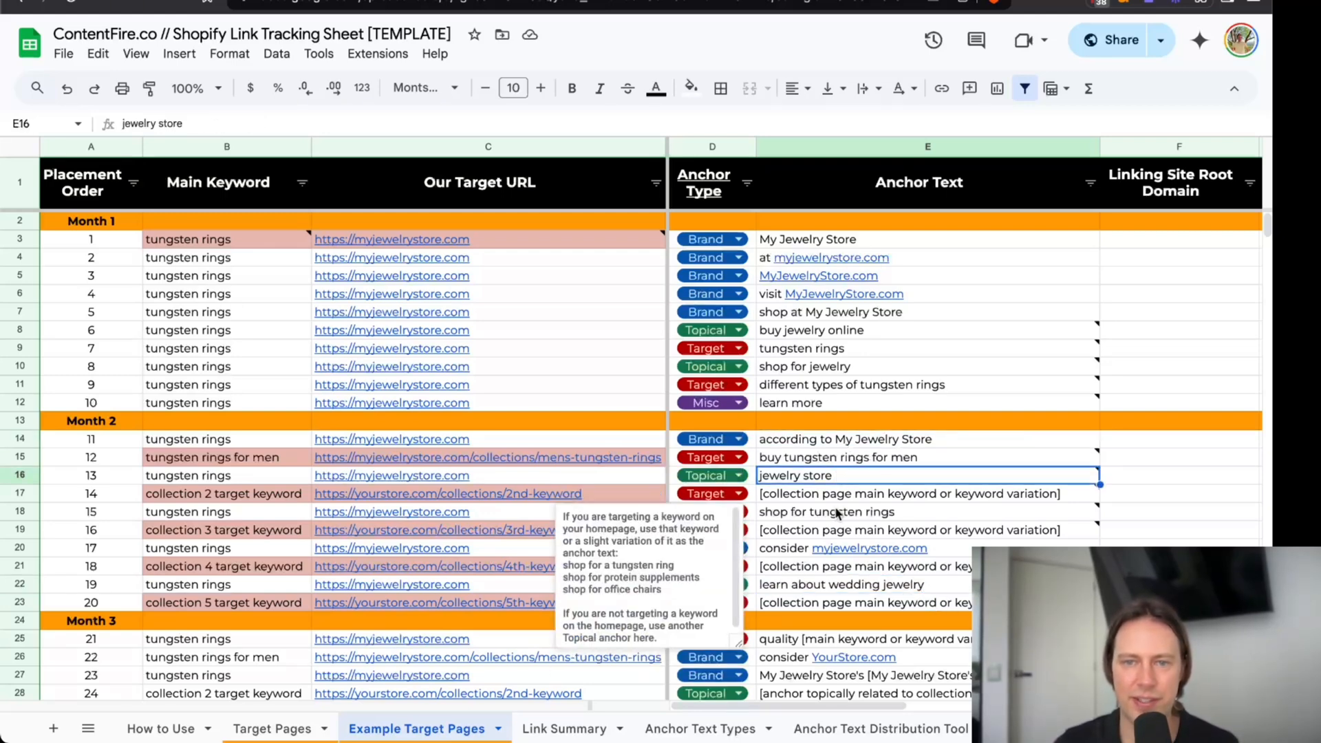
pyautogui.click(878, 437)
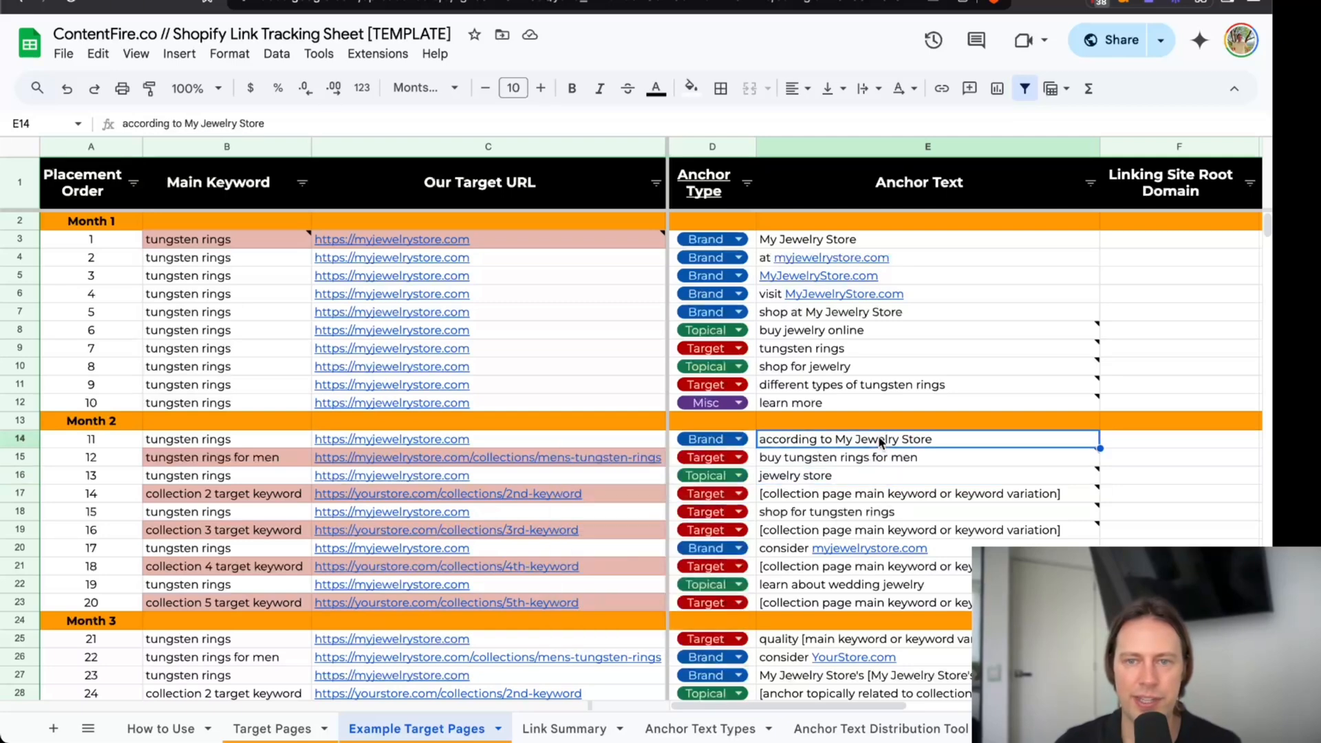
pyautogui.click(869, 459)
# Copy "black tungsten rings" from the keyword research spreadsheet into placement 14's main keyword in the link tracking sheet.
pyautogui.click(175, 493)
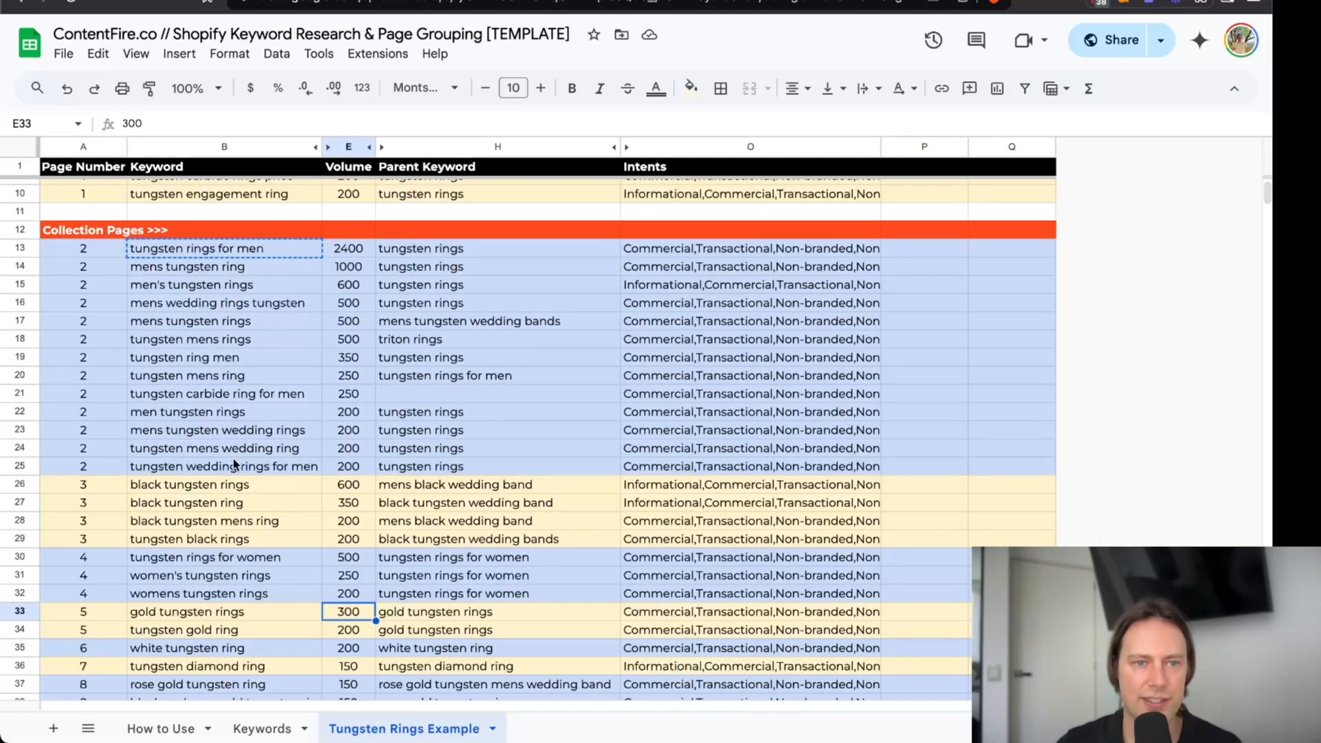
pyautogui.click(233, 484)
pyautogui.press('super+c')
pyautogui.click(342, 0)
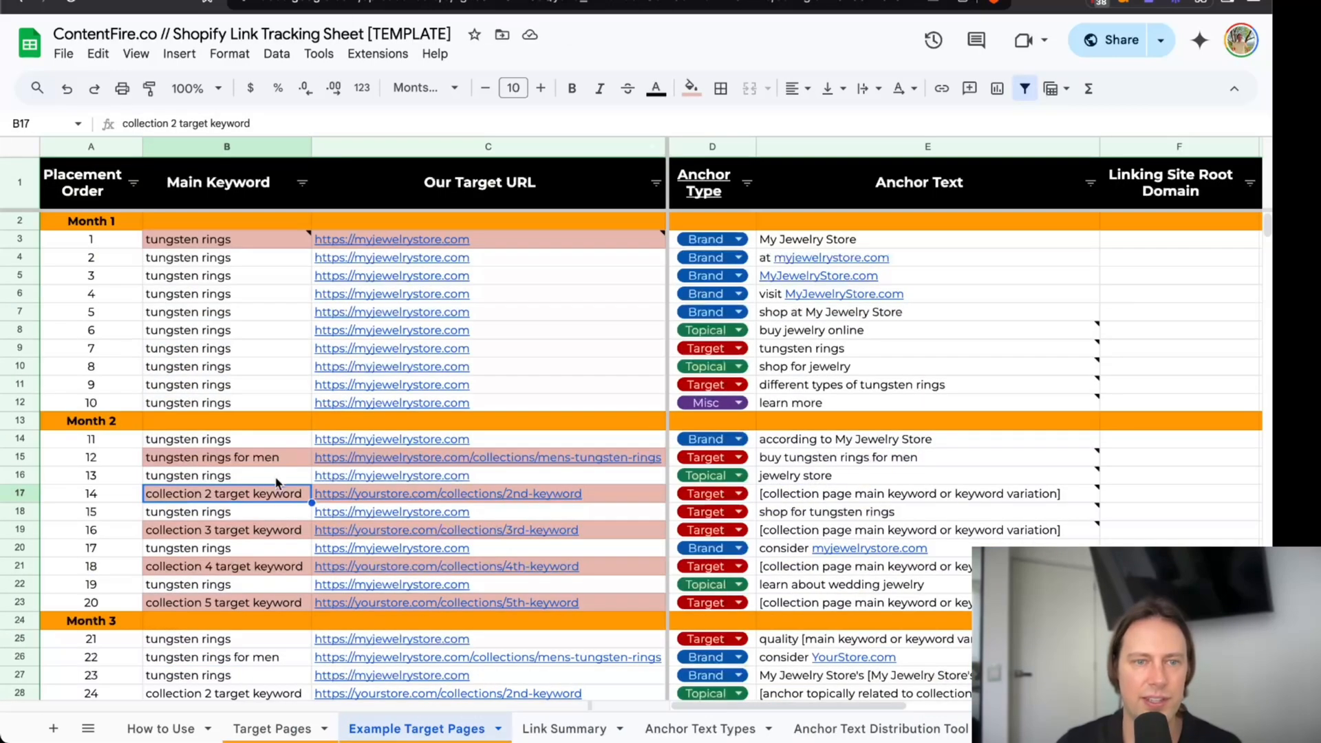
pyautogui.press('super+v')
pyautogui.click(485, 495)
pyautogui.click(493, 461)
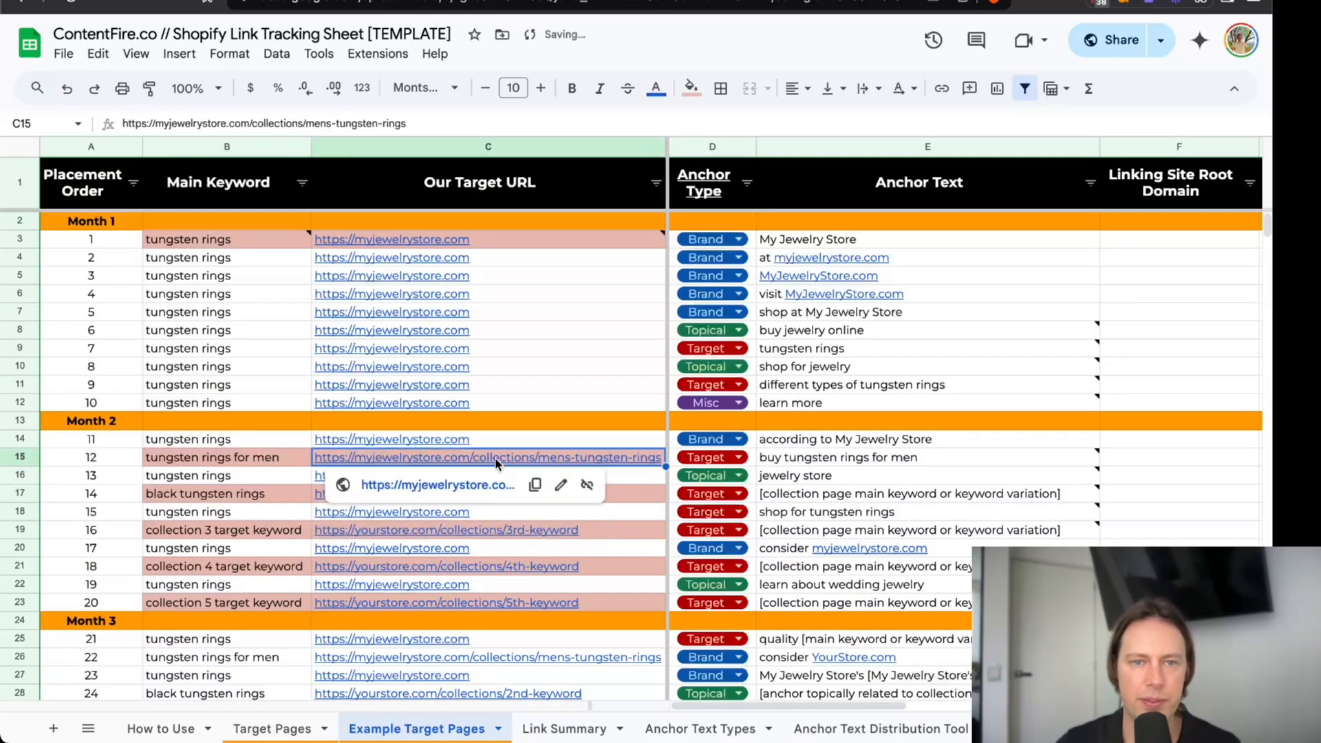
pyautogui.click(649, 493)
pyautogui.press('Delete')
pyautogui.press('Return')
pyautogui.press('super+v')
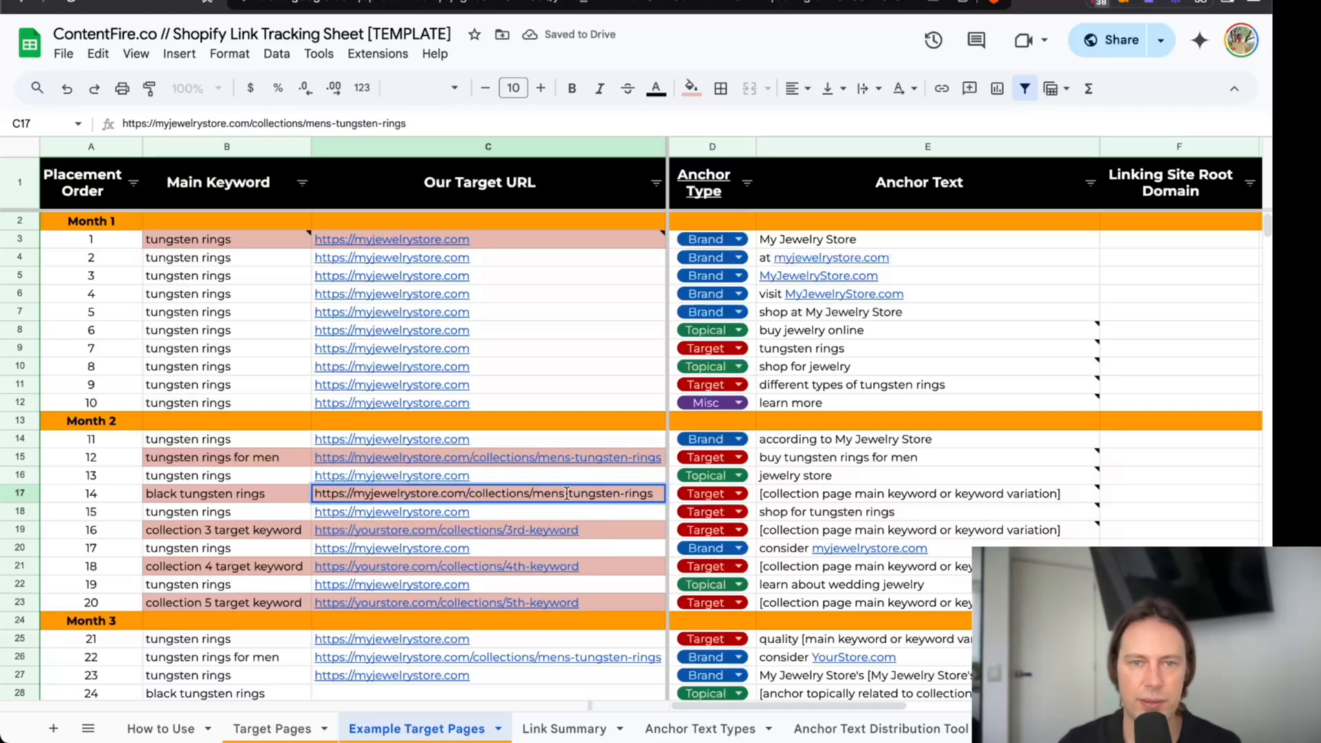
pyautogui.write('black')
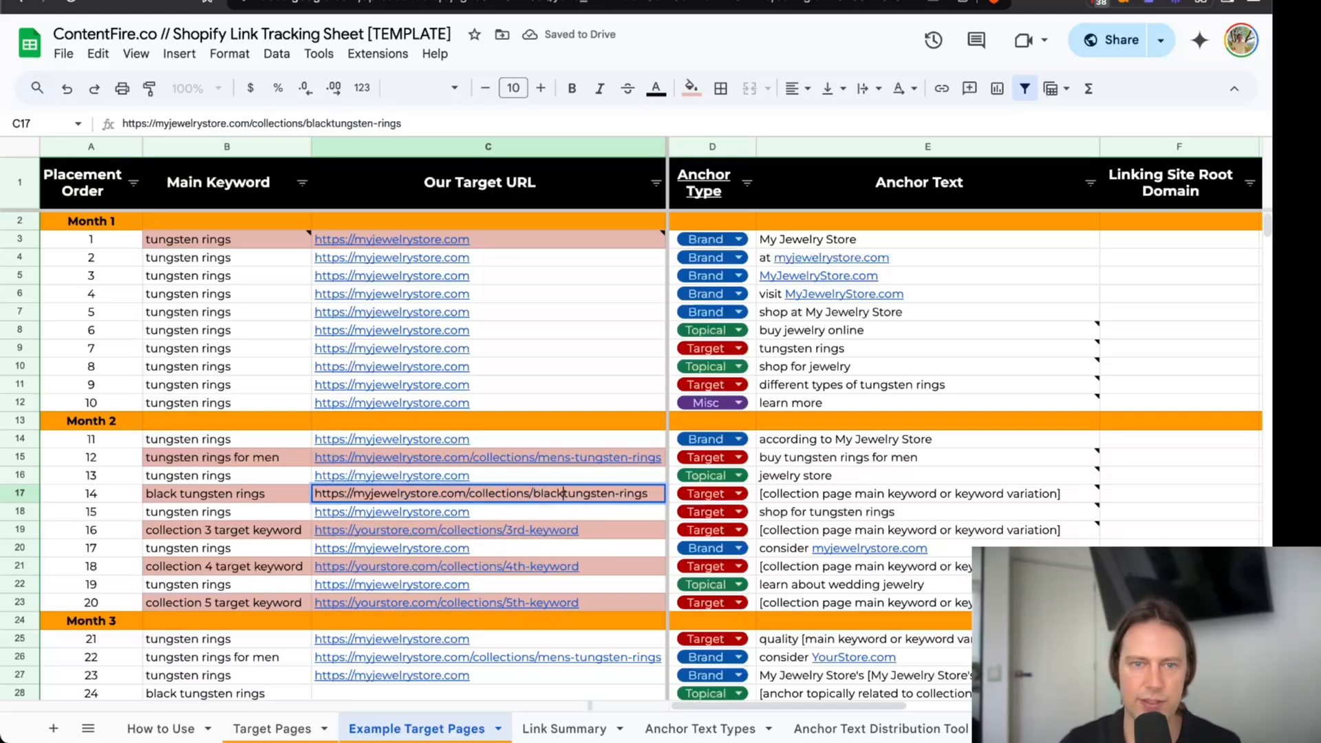
pyautogui.press('Return')
# Set placement 14's target anchor text to "black tungsten rings are a modern choice".
pyautogui.click(855, 501)
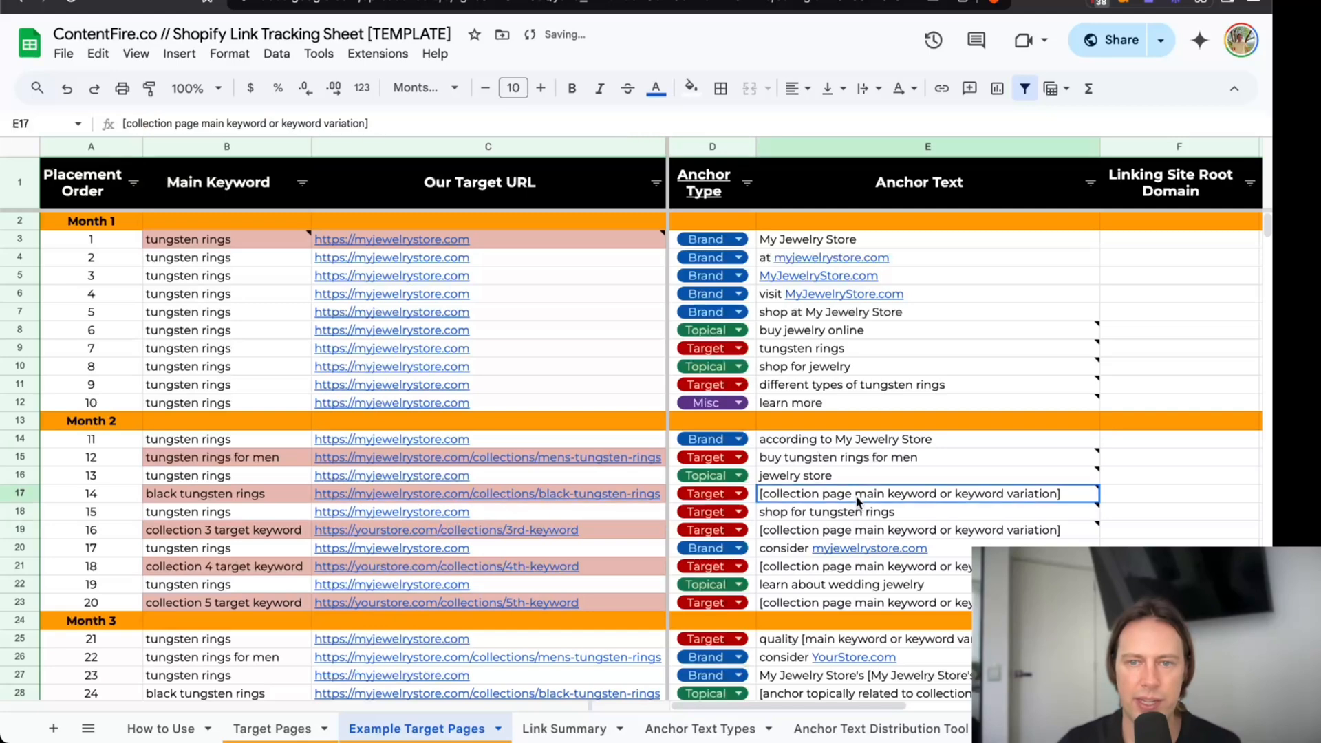
pyautogui.write('b')
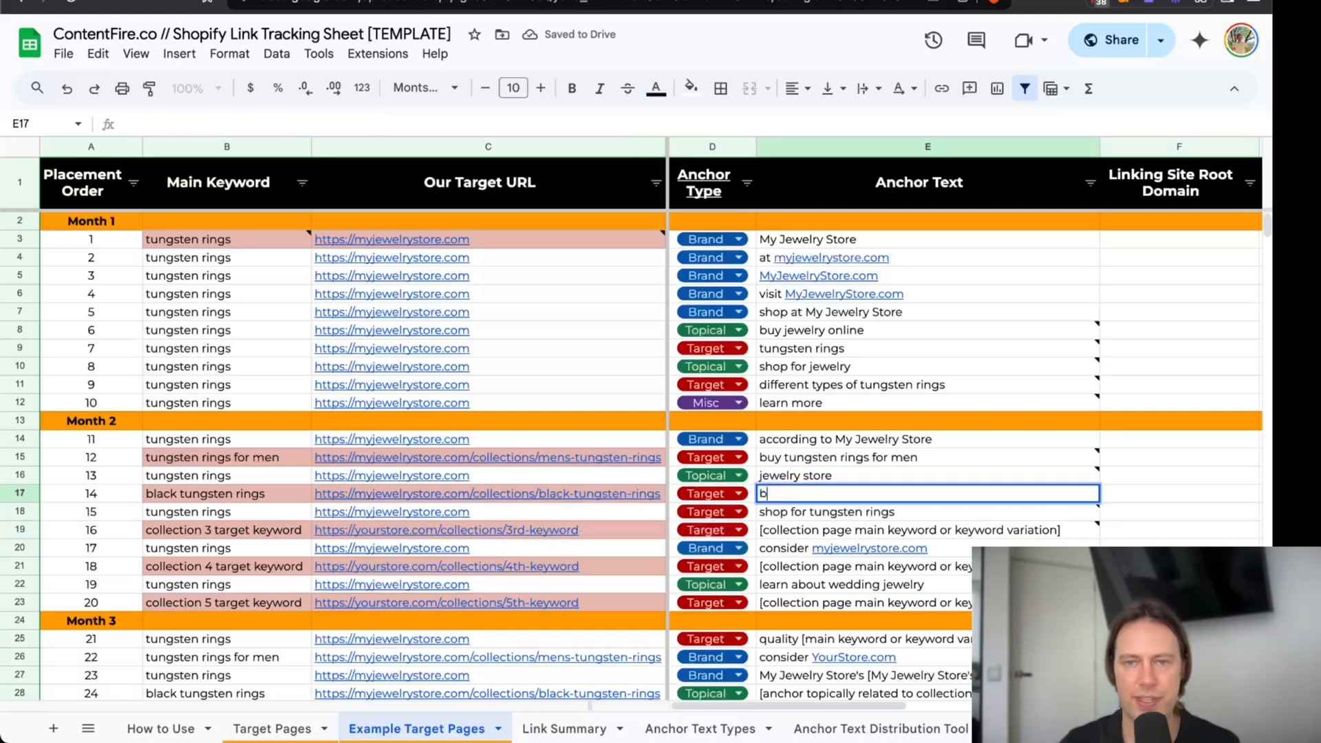
pyautogui.write('lack tungst')
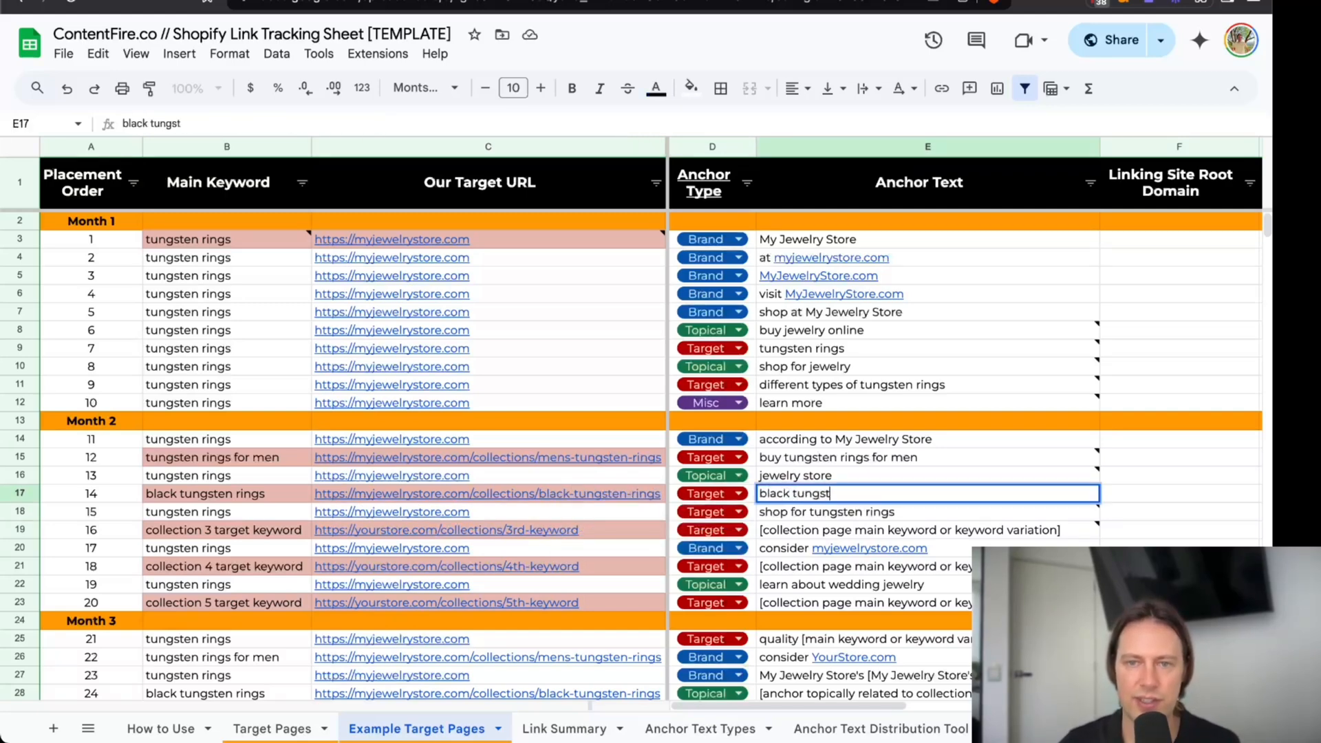
pyautogui.write('en rings are ele')
pyautogui.press('BackSpace')
pyautogui.press('BackSpace')
pyautogui.press('BackSpace')
pyautogui.write('an ele mod')
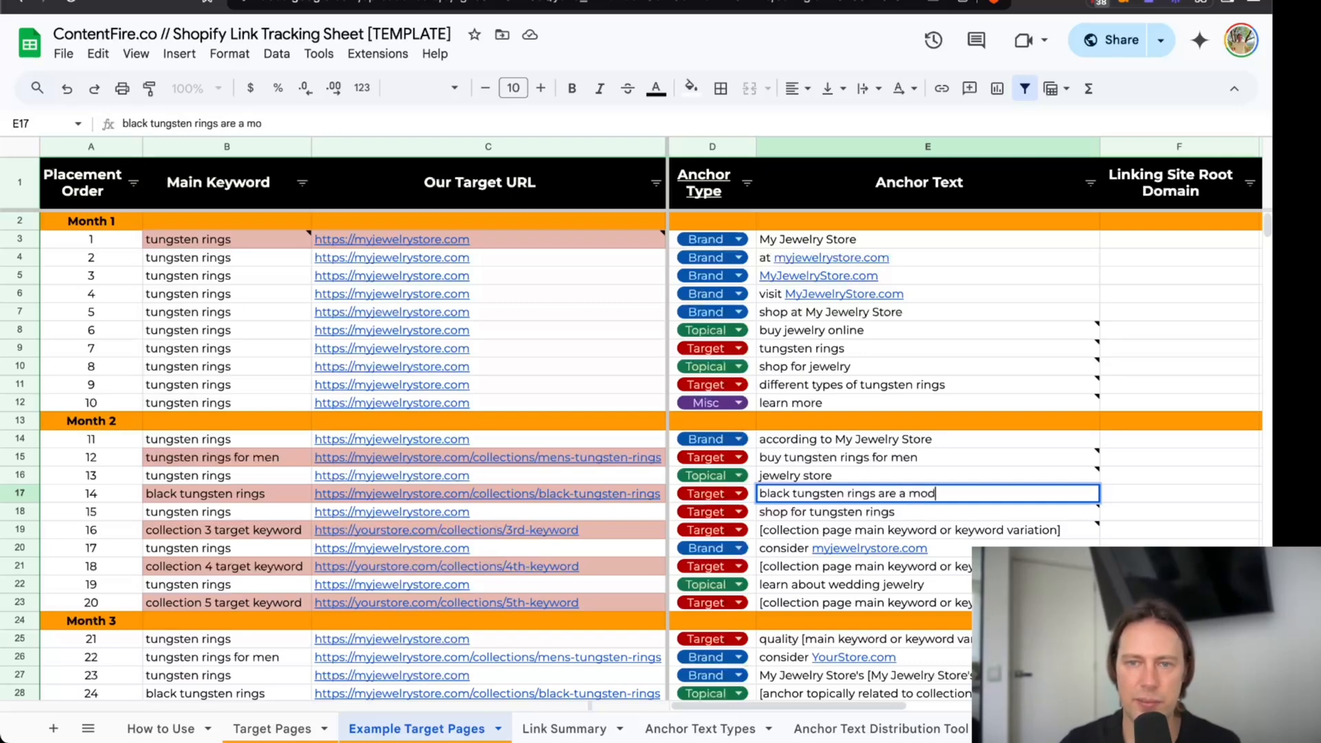
pyautogui.write('ern choice')
pyautogui.press('Return')
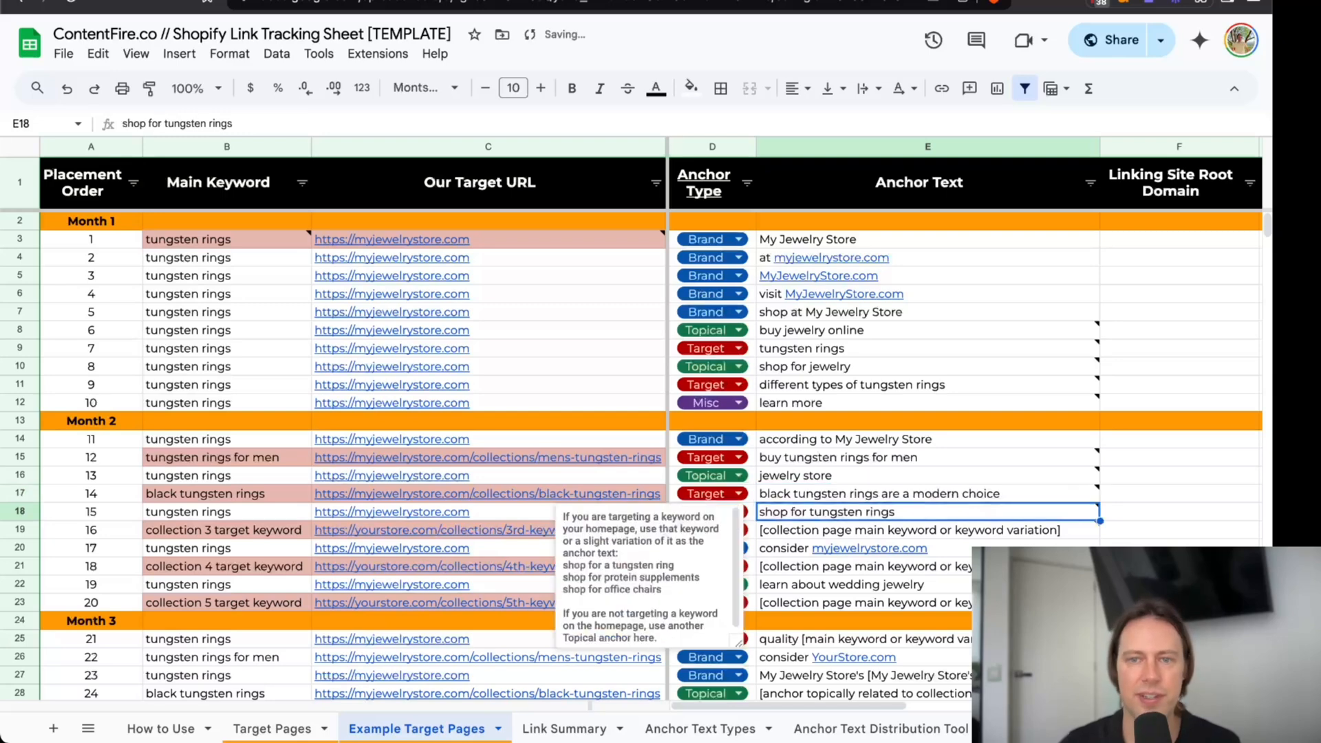
pyautogui.click(819, 493)
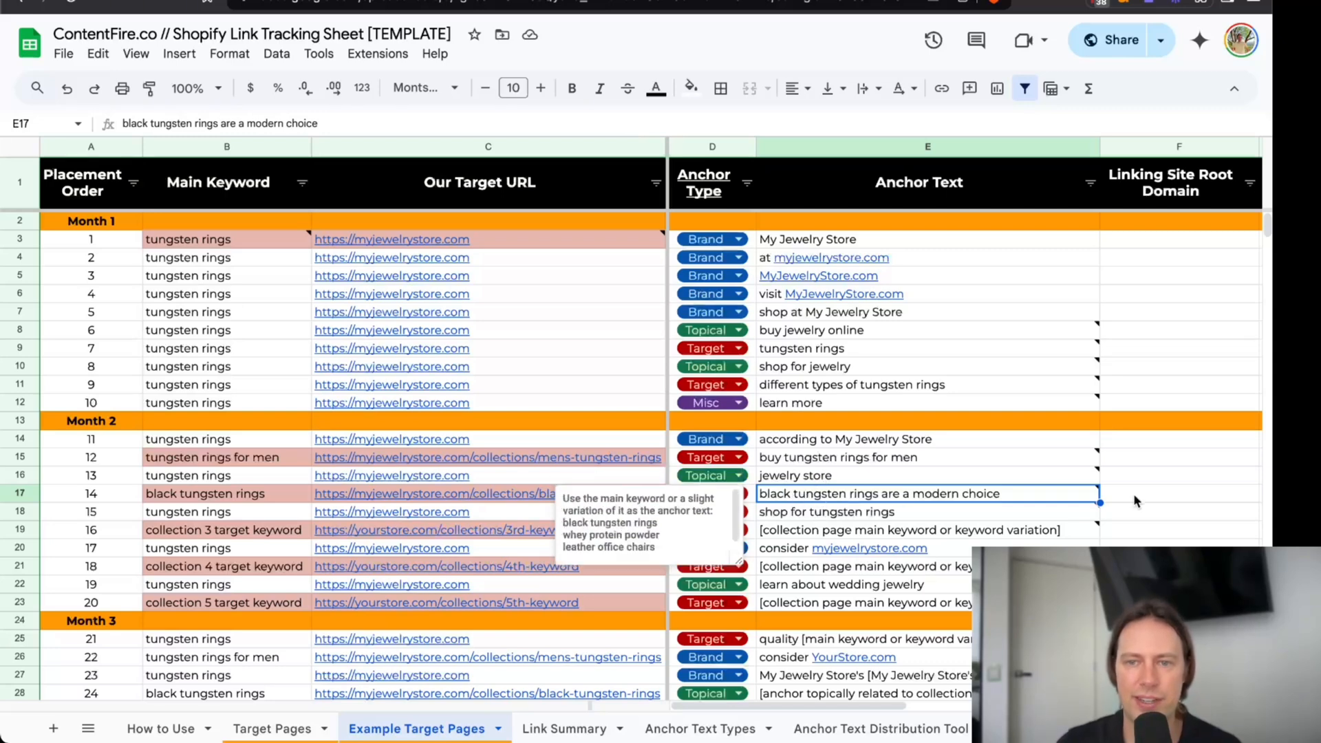
# Copy "tungsten rings for women" from the keyword research spreadsheet into placement 16's main keyword in the link tracking sheet.
pyautogui.scroll(-1, 894, 495)
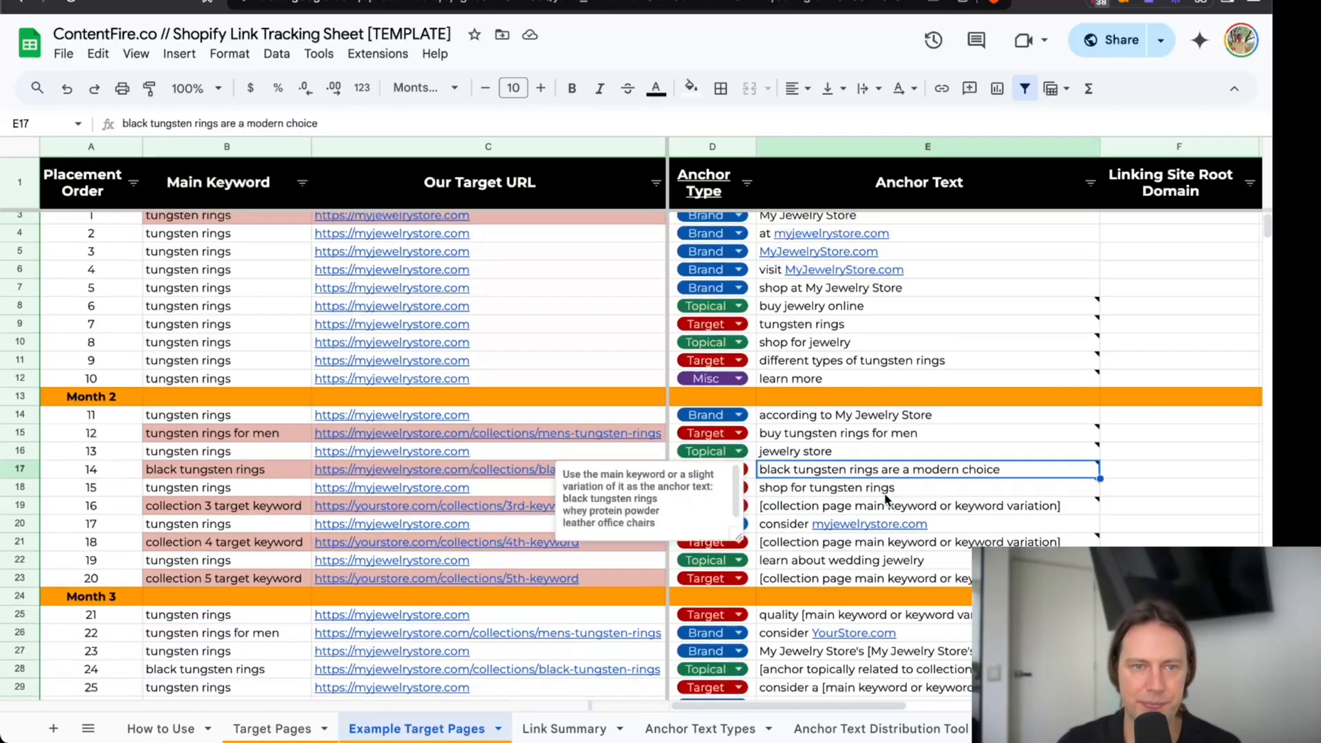
pyautogui.click(277, 508)
pyautogui.click(506, 1)
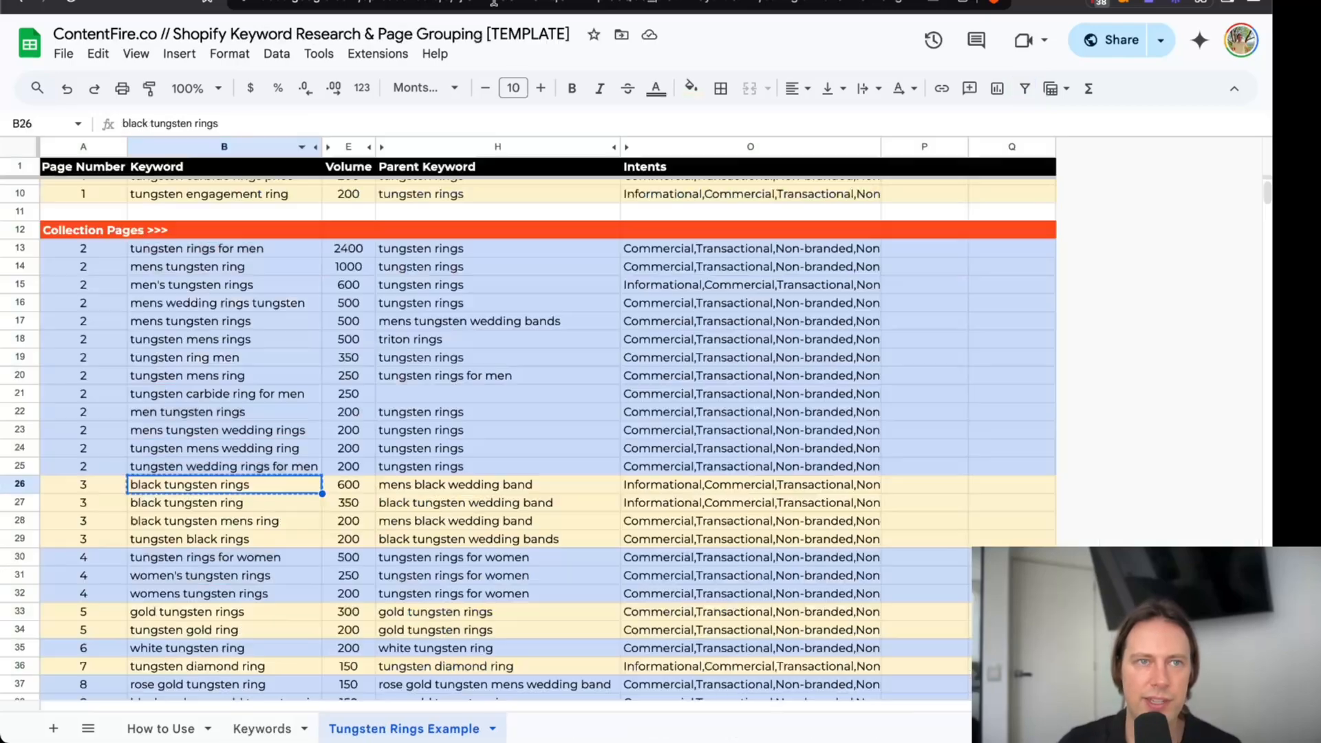
pyautogui.click(234, 559)
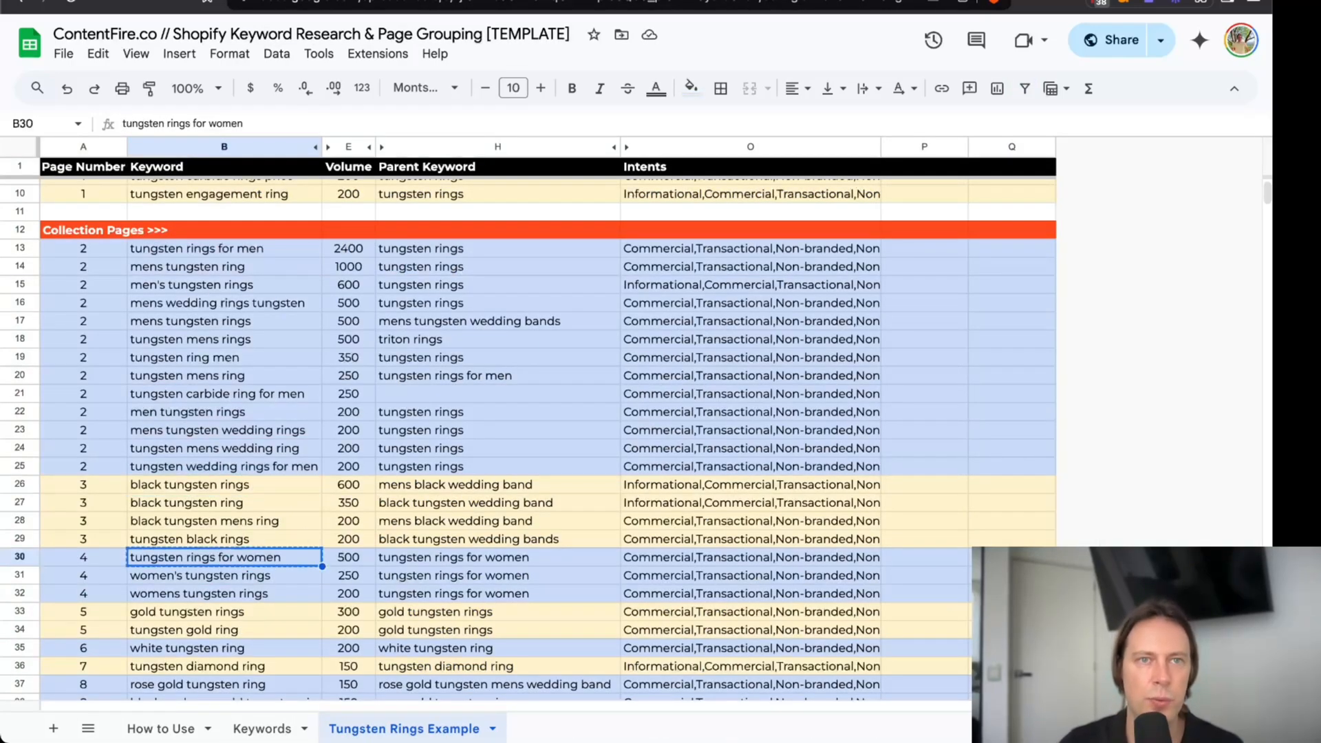
pyautogui.click(284, 9)
pyautogui.hotkey('ctrl', 'v')
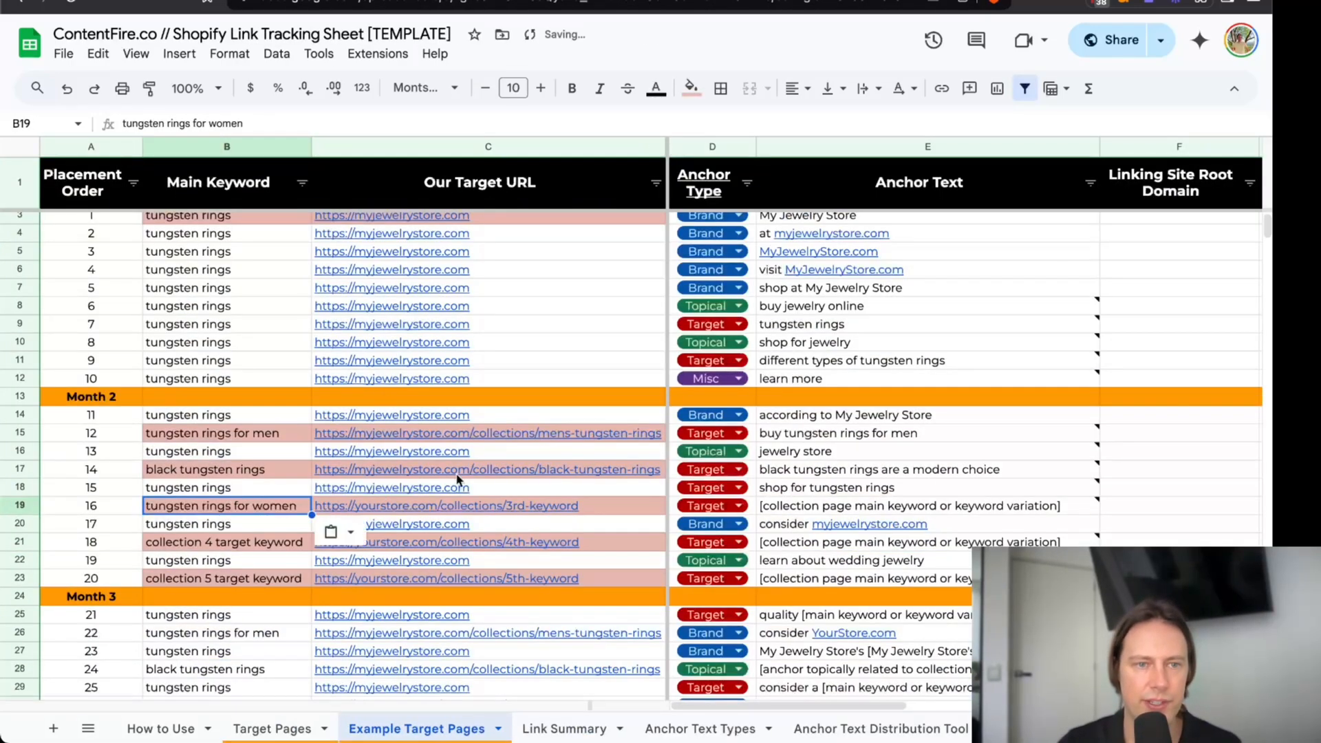
# Copy placement 12's collection URL into placement 16's target URL, change "mens" to "womens", and widen the Our Target URL column slightly.
pyautogui.click(576, 433)
pyautogui.click(608, 508)
pyautogui.press('Delete')
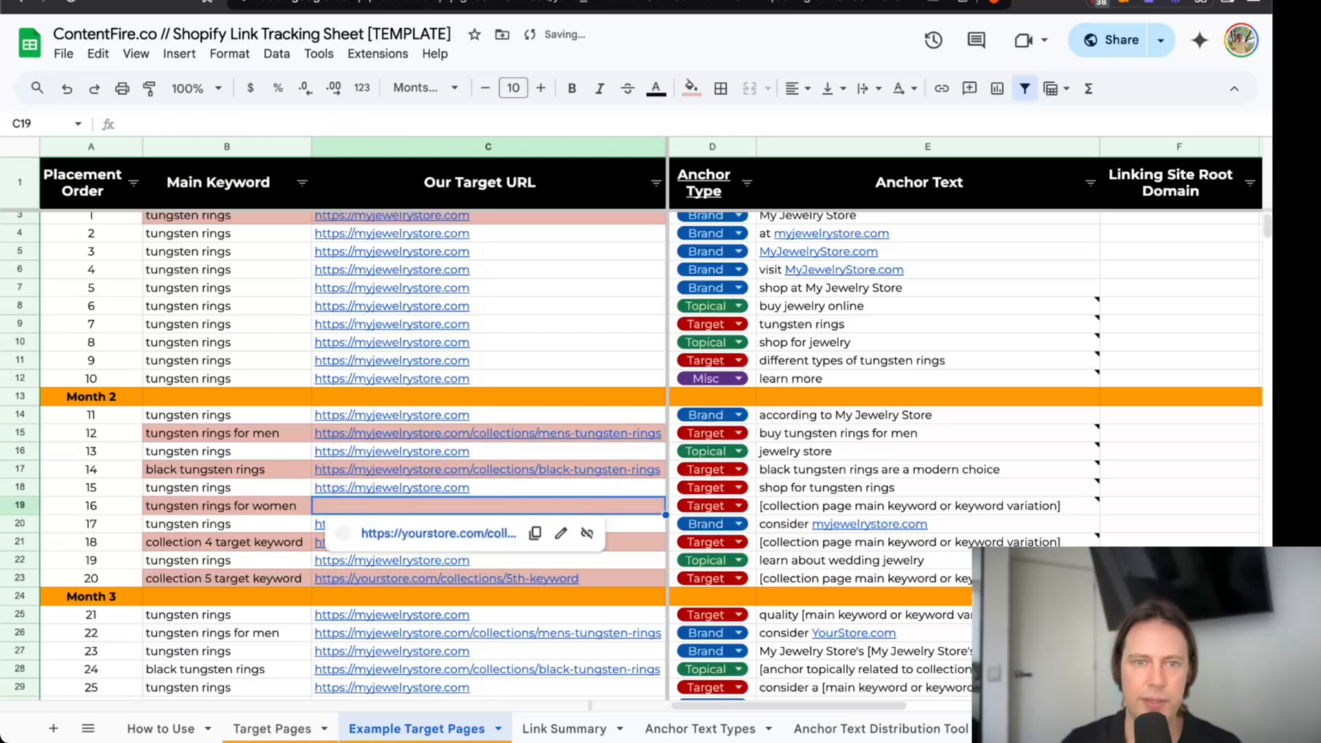
pyautogui.hotkey('ctrl', 'v')
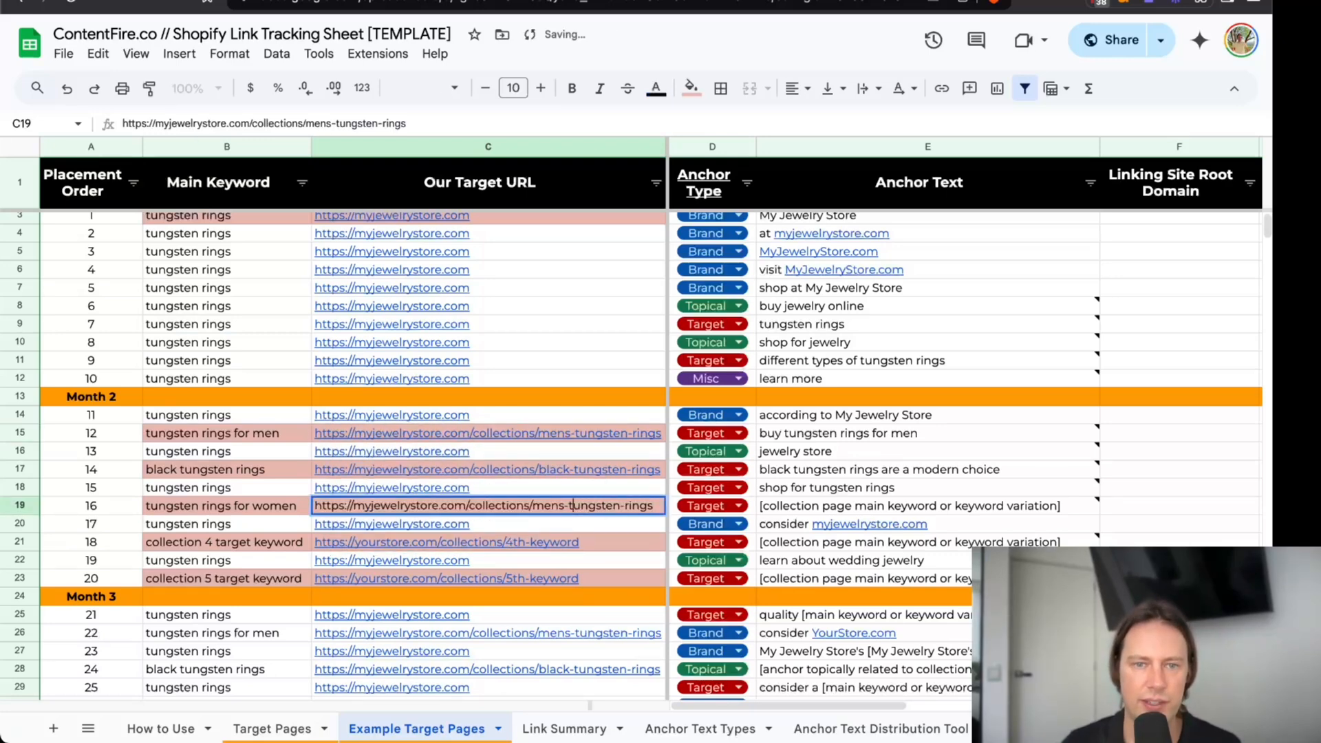
pyautogui.write('wo')
pyautogui.press('Tab')
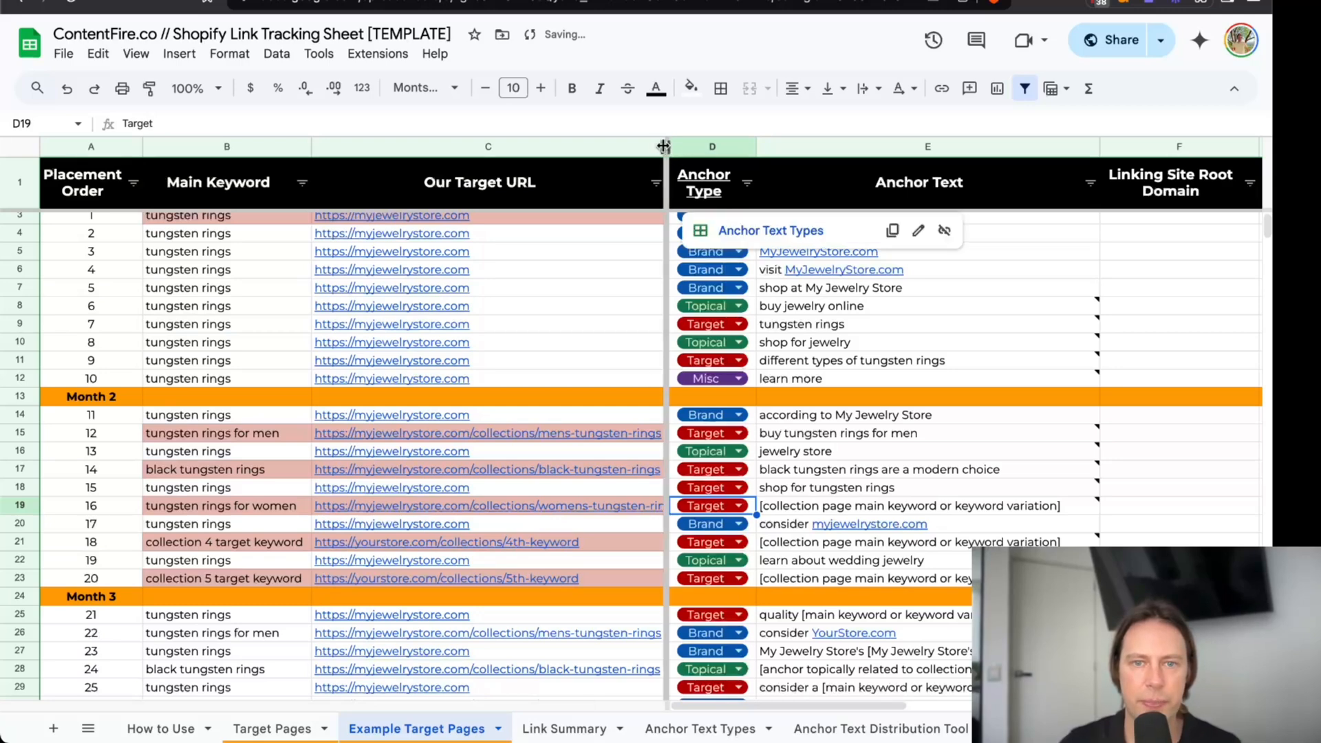
pyautogui.moveTo(665, 147); pyautogui.dragTo(690, 147)
# Set placement 16's target anchor text to "women's tungsten rings".
pyautogui.click(852, 510)
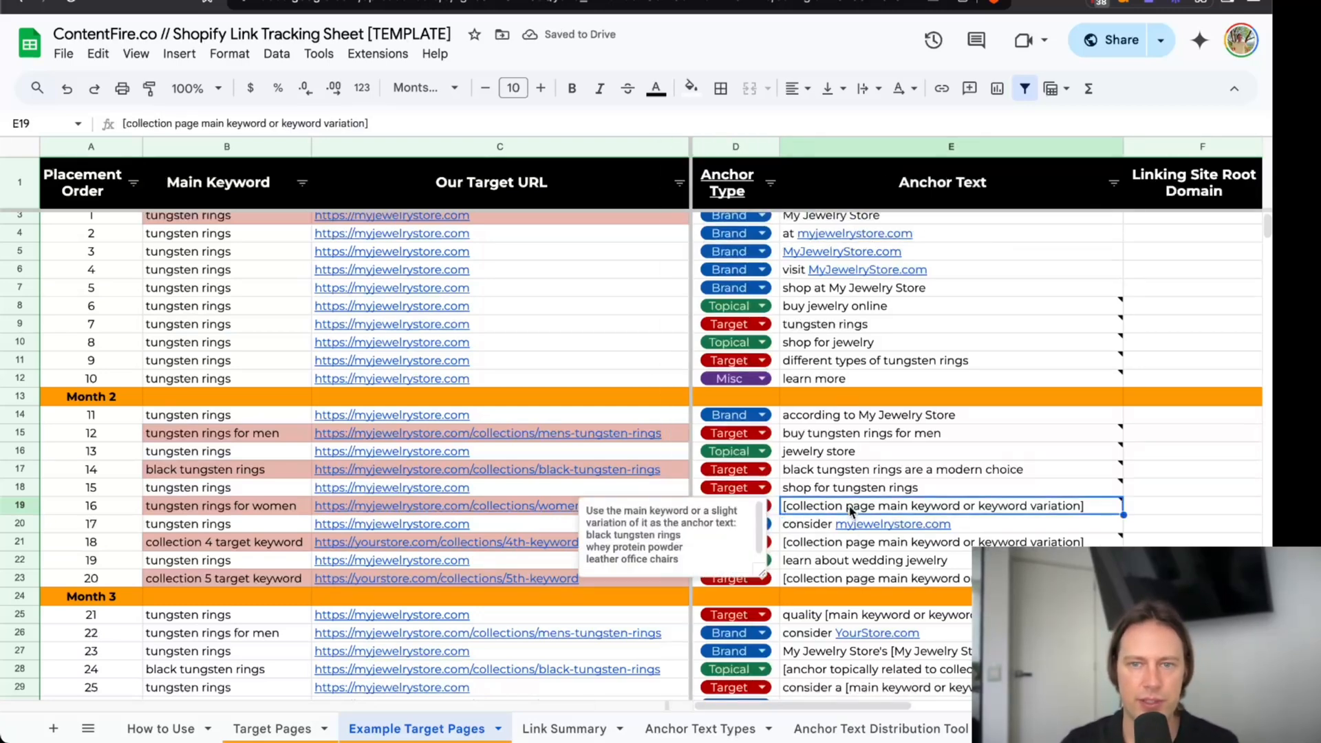
pyautogui.write("women's tung st")
pyautogui.press('BackSpace')
pyautogui.press('BackSpace')
pyautogui.press('BackSpace')
pyautogui.write('sten rings')
pyautogui.press('Return')
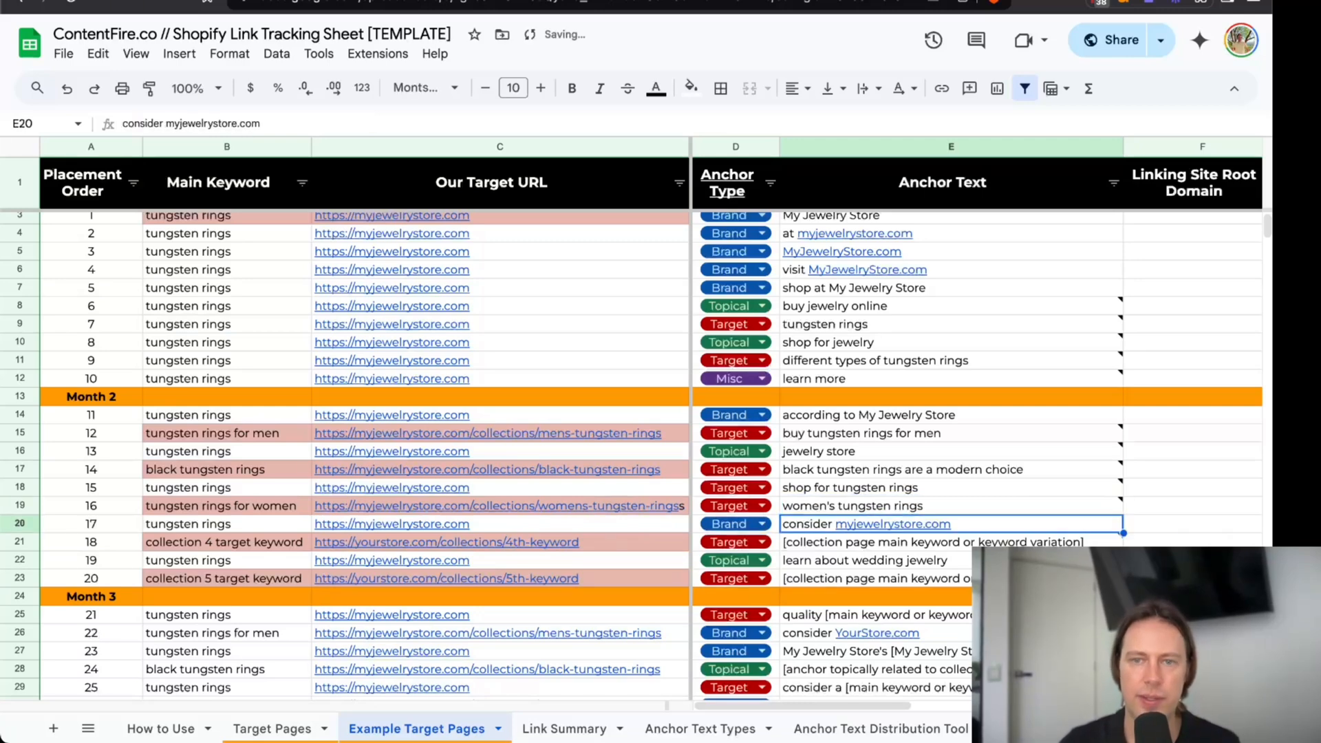
# Copy "gold tungsten rings" from the keyword research spreadsheet into placement 18's main keyword in the link tracking sheet.
pyautogui.click(850, 509)
pyautogui.click(885, 545)
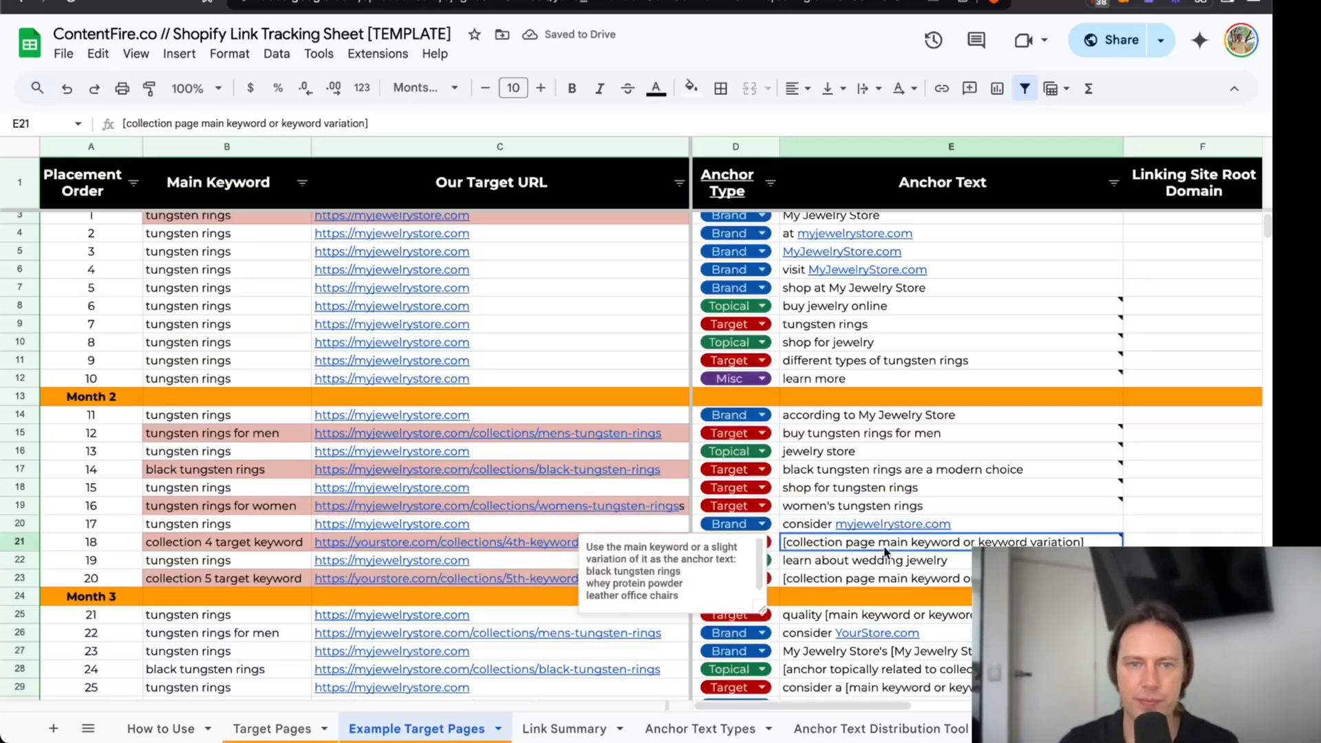
pyautogui.click(396, 2)
pyautogui.scroll(-1, 279, 514)
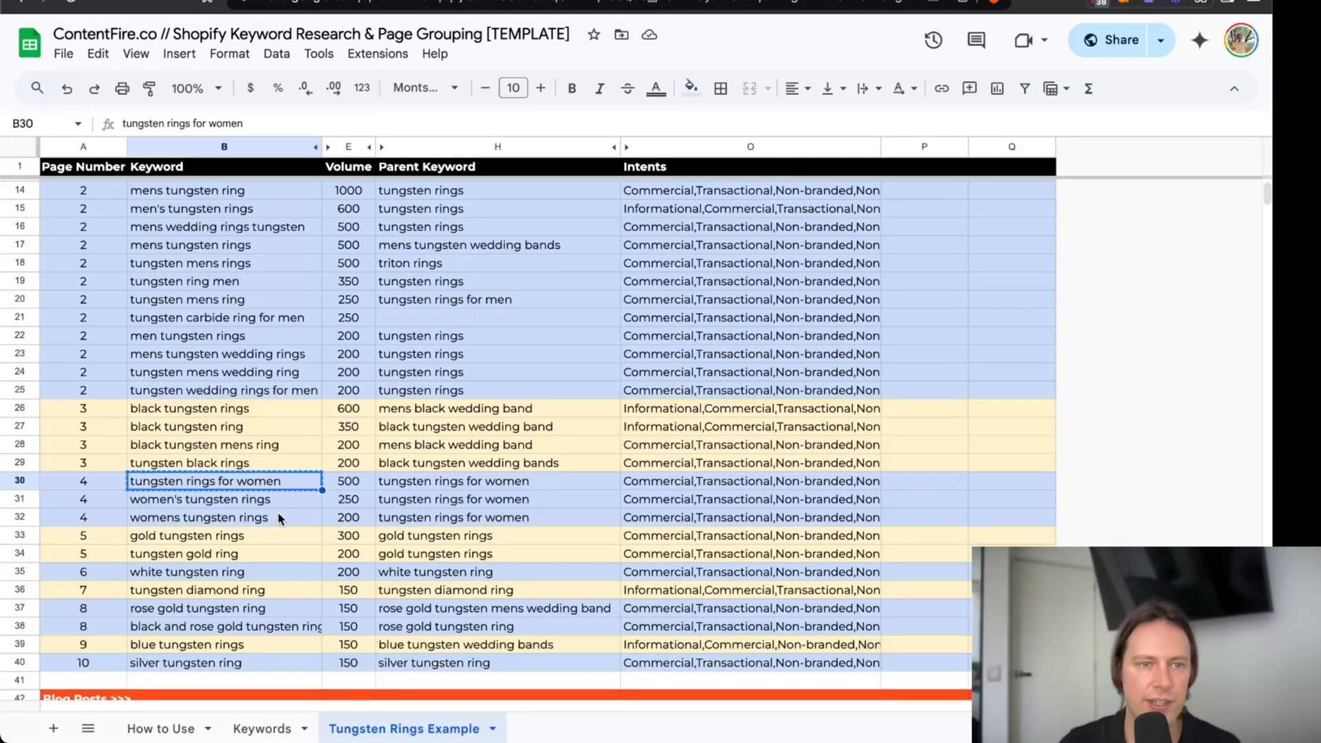
pyautogui.scroll(-2, 278, 517)
pyautogui.press('Down')
pyautogui.press('Down')
pyautogui.press('Down')
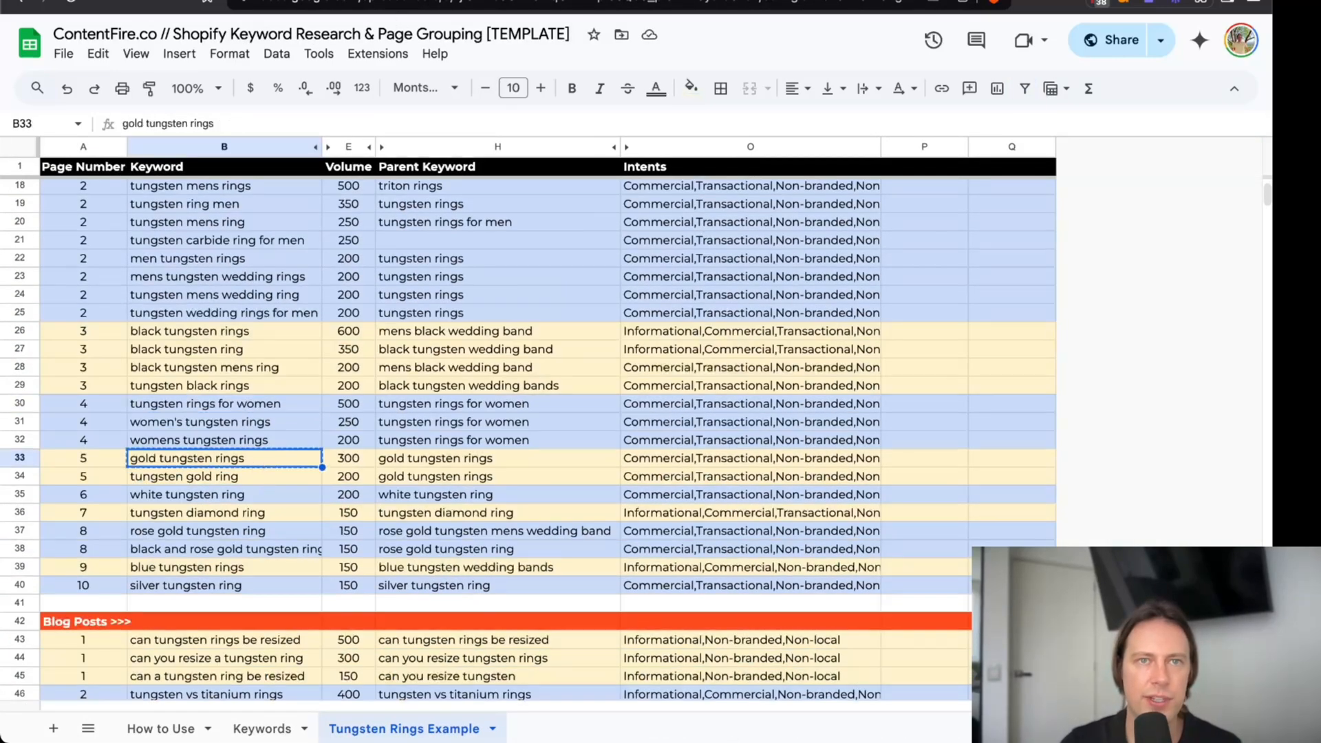
pyautogui.hotkey('ctrl', 'Tab')
pyautogui.click(311, 538)
pyautogui.hotkey('ctrl', 'v')
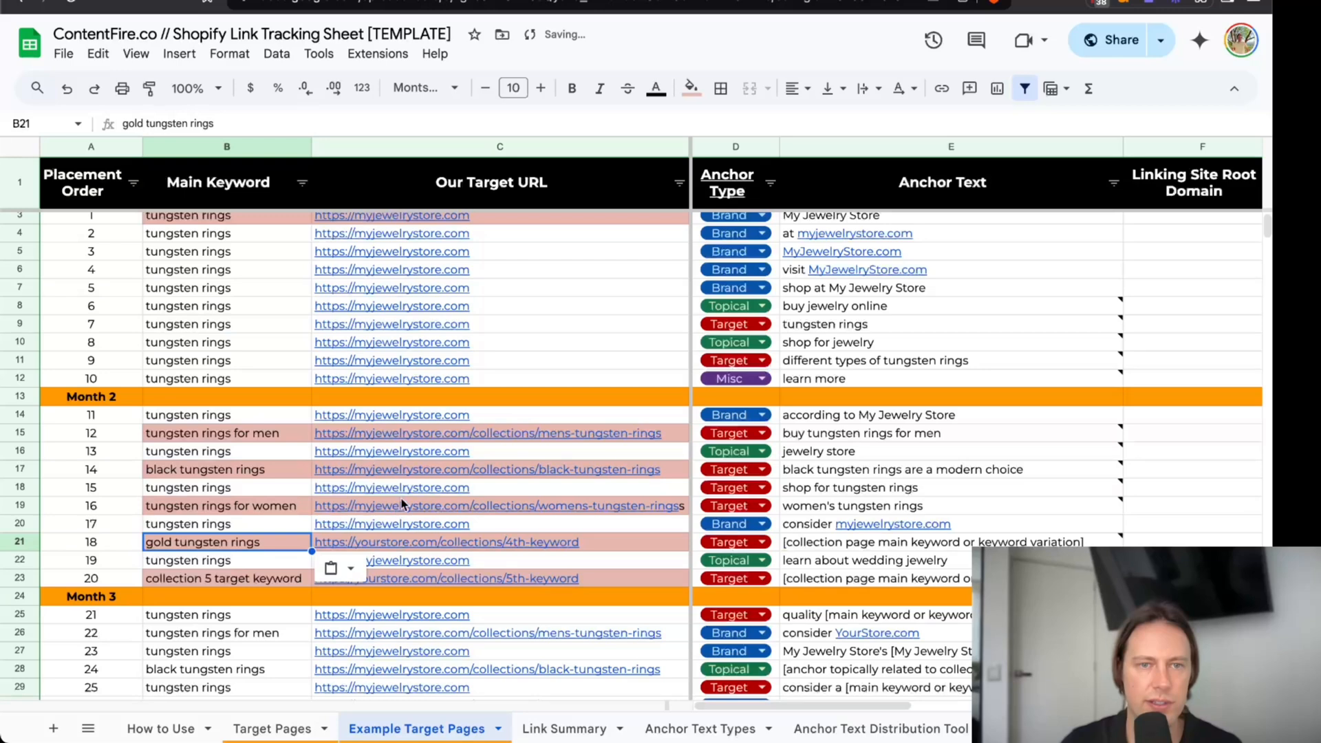
pyautogui.click(411, 472)
pyautogui.hotkey('ctrl', 'c')
pyautogui.click(512, 544)
pyautogui.hotkey('ctrl', 'v')
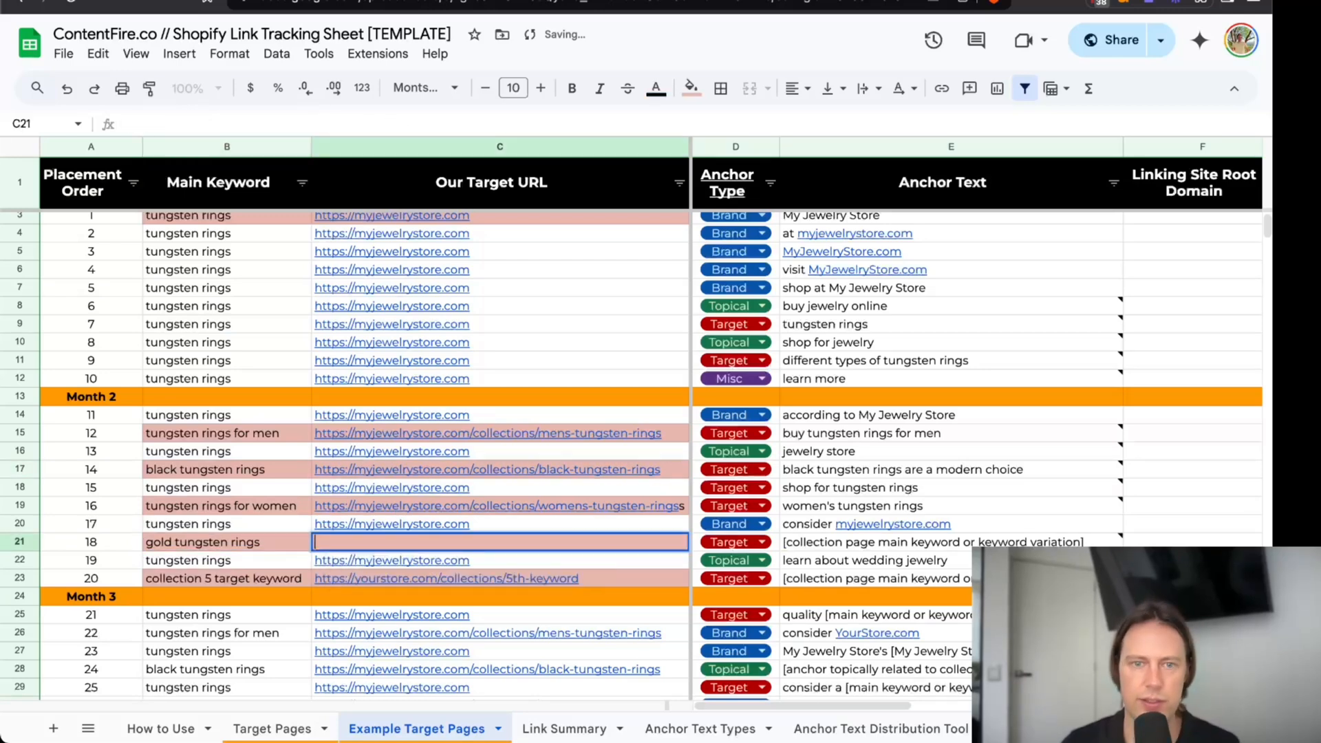
pyautogui.press('Return')
pyautogui.click(564, 542)
pyautogui.press('BackSpace')
pyautogui.press('BackSpace')
pyautogui.press('BackSpace')
pyautogui.press('BackSpace')
pyautogui.press('BackSpace')
pyautogui.write('gold-tungsten-rings')
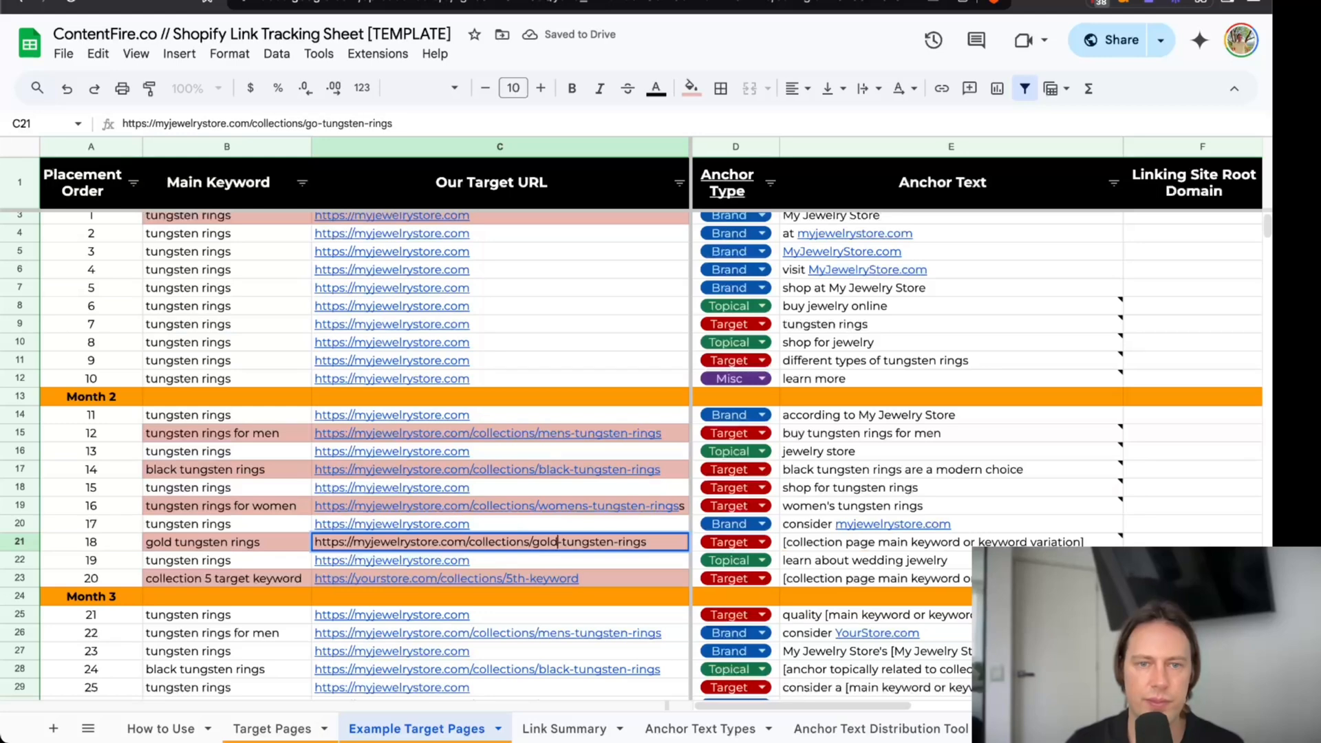
pyautogui.press('Return')
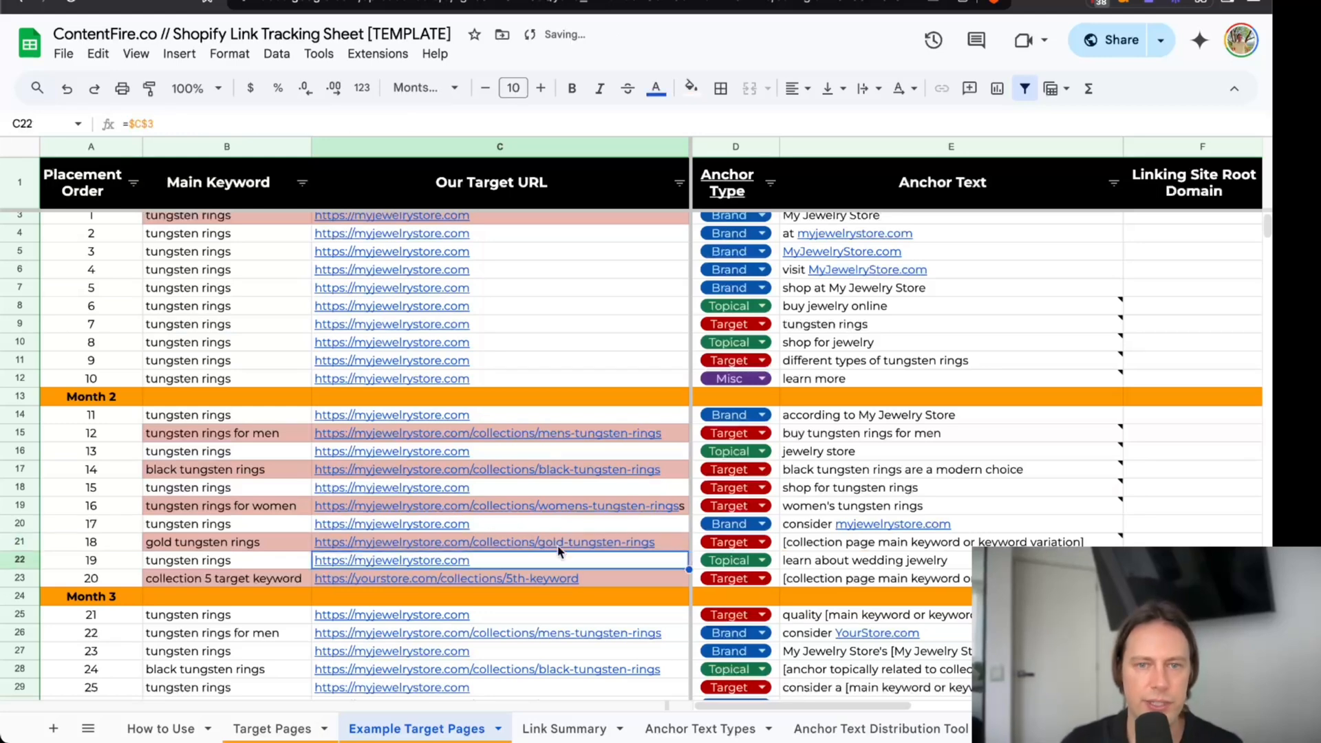
# Set placement 18's target anchor text to "gold tungsten rings".
pyautogui.click(884, 547)
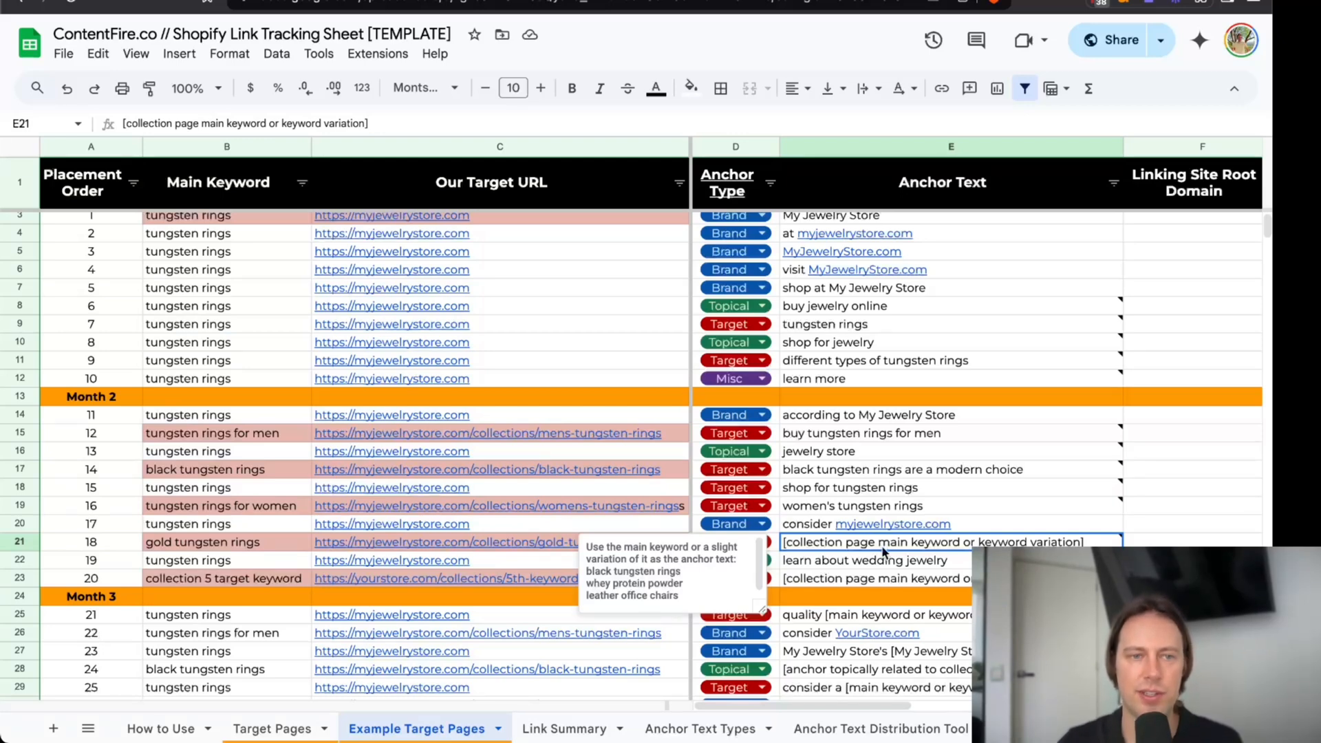
pyautogui.write('gold tungsten rings')
pyautogui.press('Return')
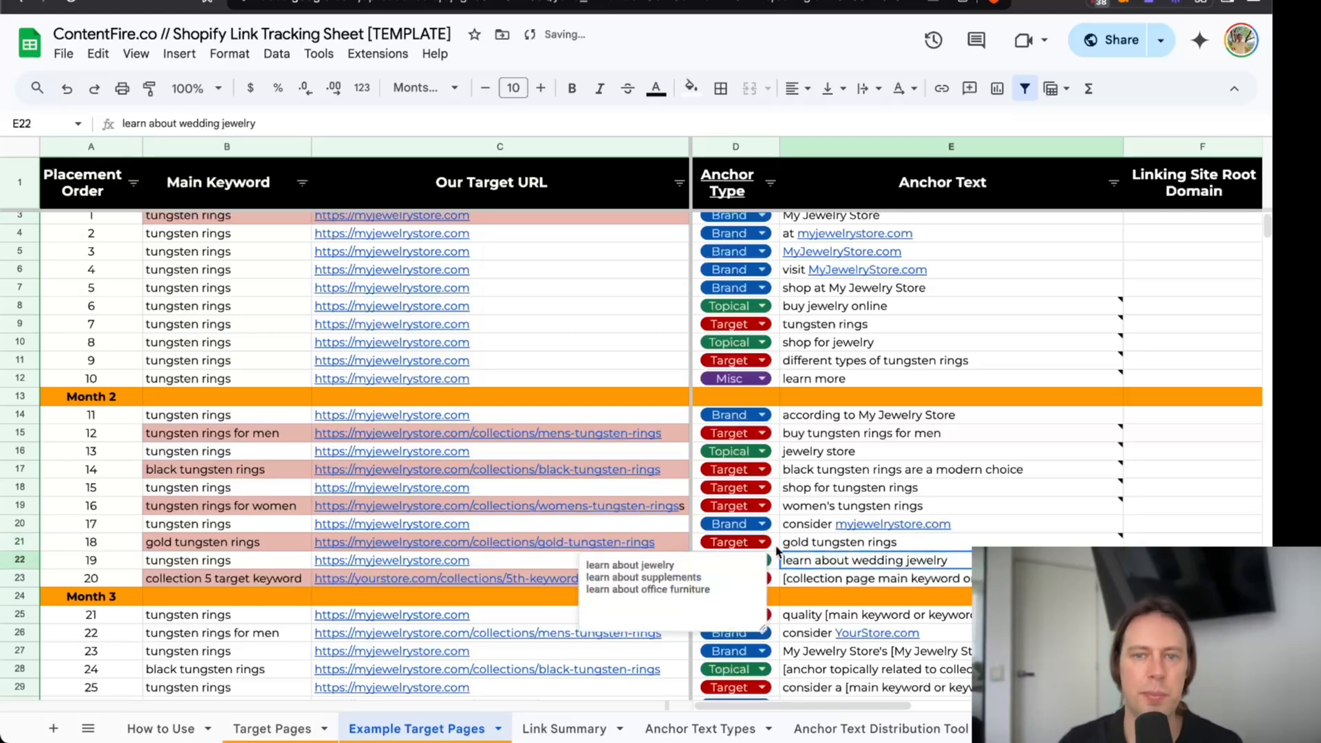
pyautogui.click(826, 542)
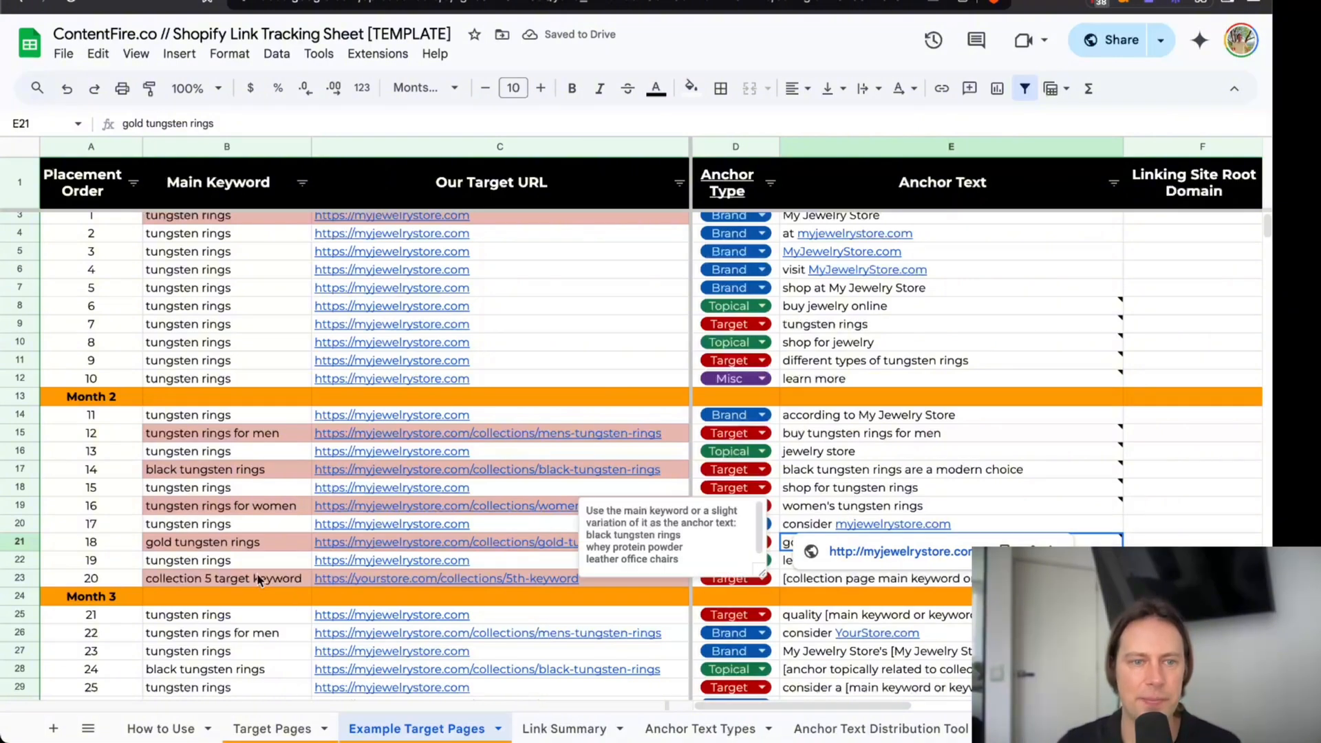
# Copy "white tungsten ring" from the keyword research spreadsheet into placement 20's main keyword in the link tracking sheet.
pyautogui.click(496, 2)
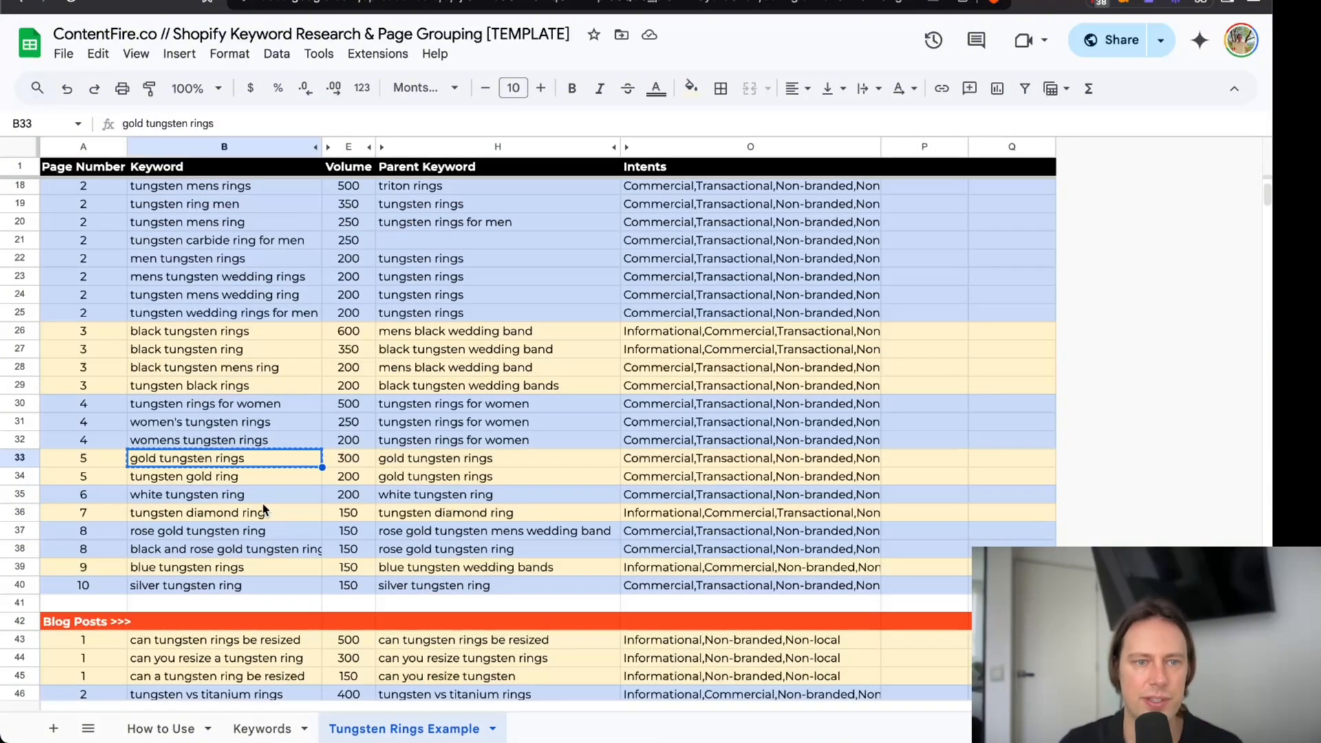
pyautogui.click(256, 498)
pyautogui.press('super+c')
pyautogui.click(441, 2)
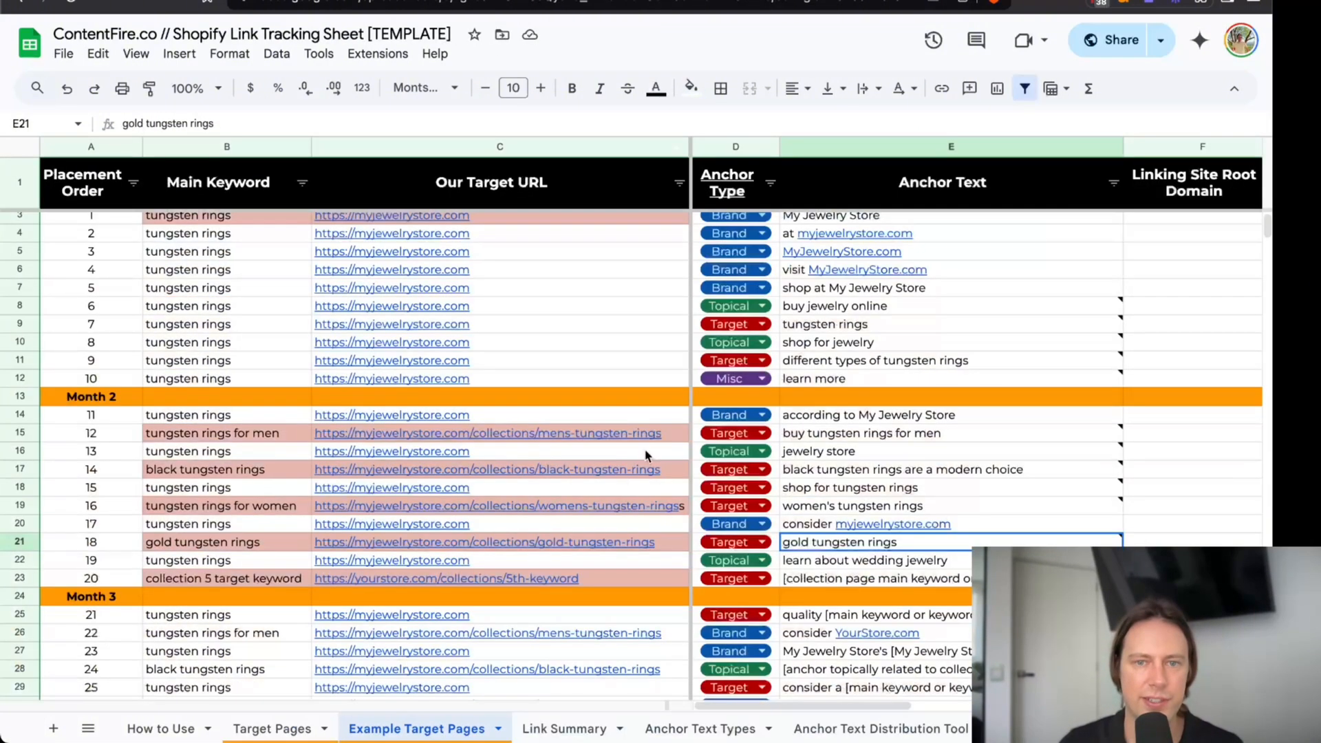
pyautogui.click(284, 575)
pyautogui.press('super+v')
pyautogui.click(506, 512)
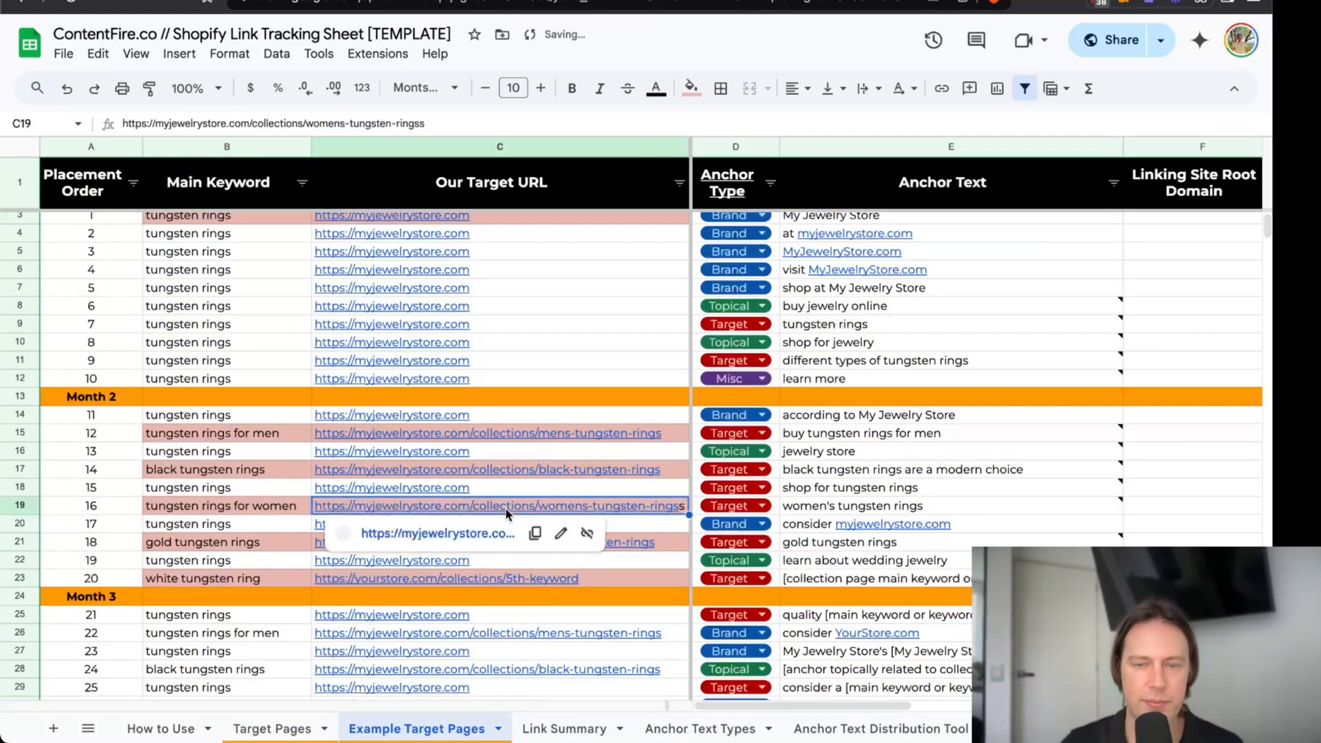
pyautogui.press('Down')
pyautogui.click(574, 578)
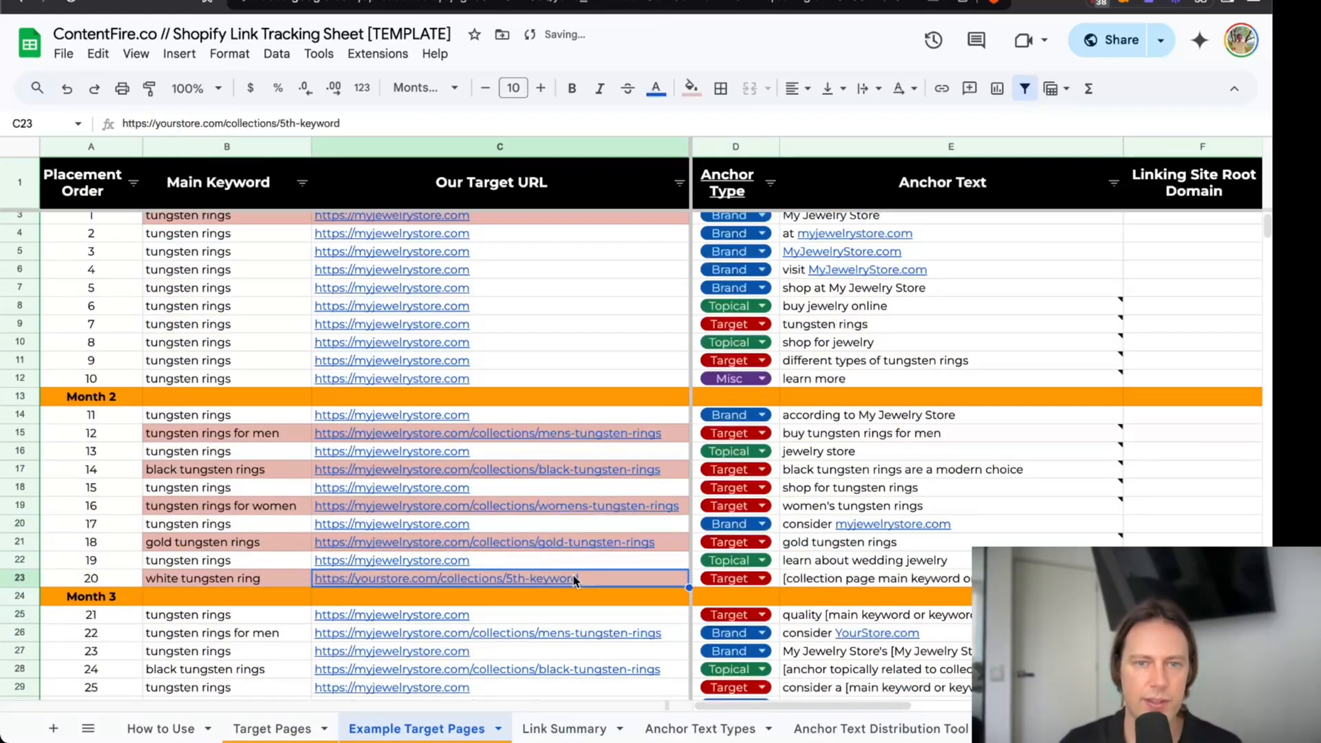
pyautogui.click(597, 540)
pyautogui.hotkey('ctrl', 'c')
pyautogui.click(619, 580)
pyautogui.hotkey('ctrl', 'shift', 'v')
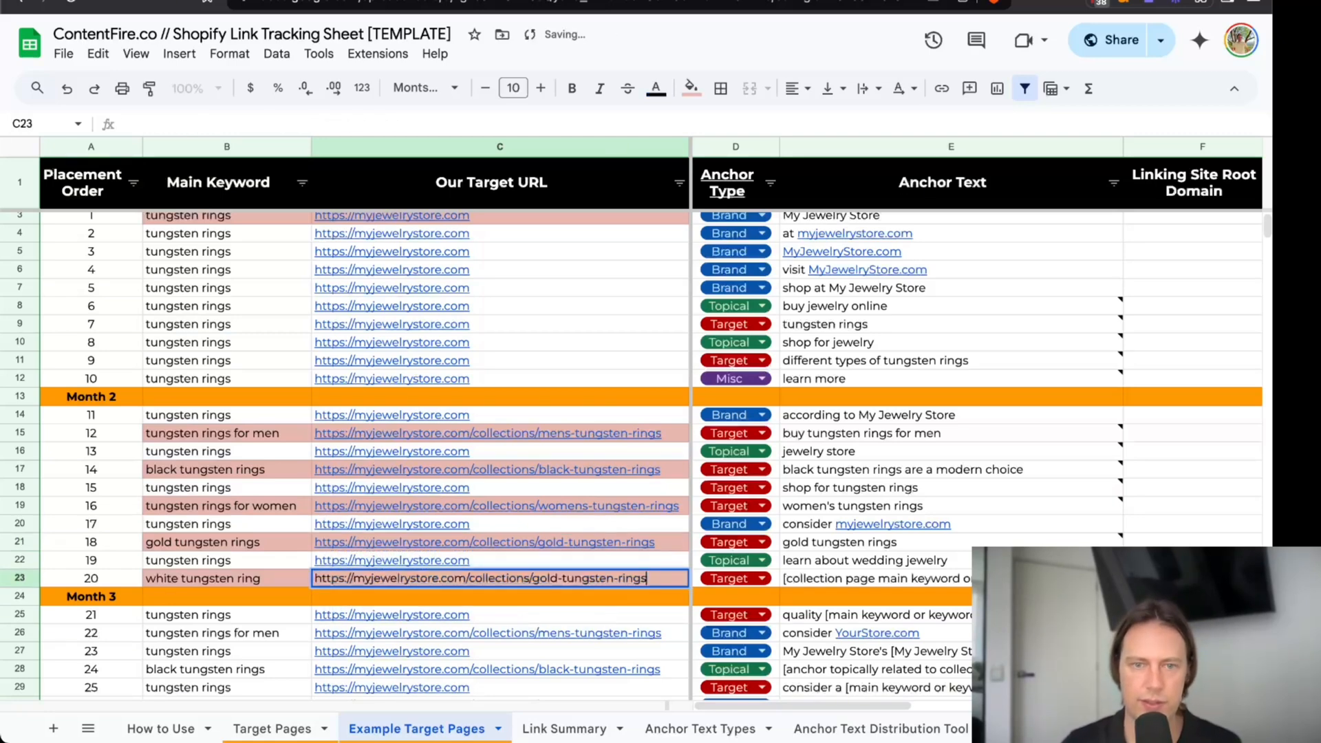
pyautogui.moveTo(557, 582); pyautogui.dragTo(536, 582)
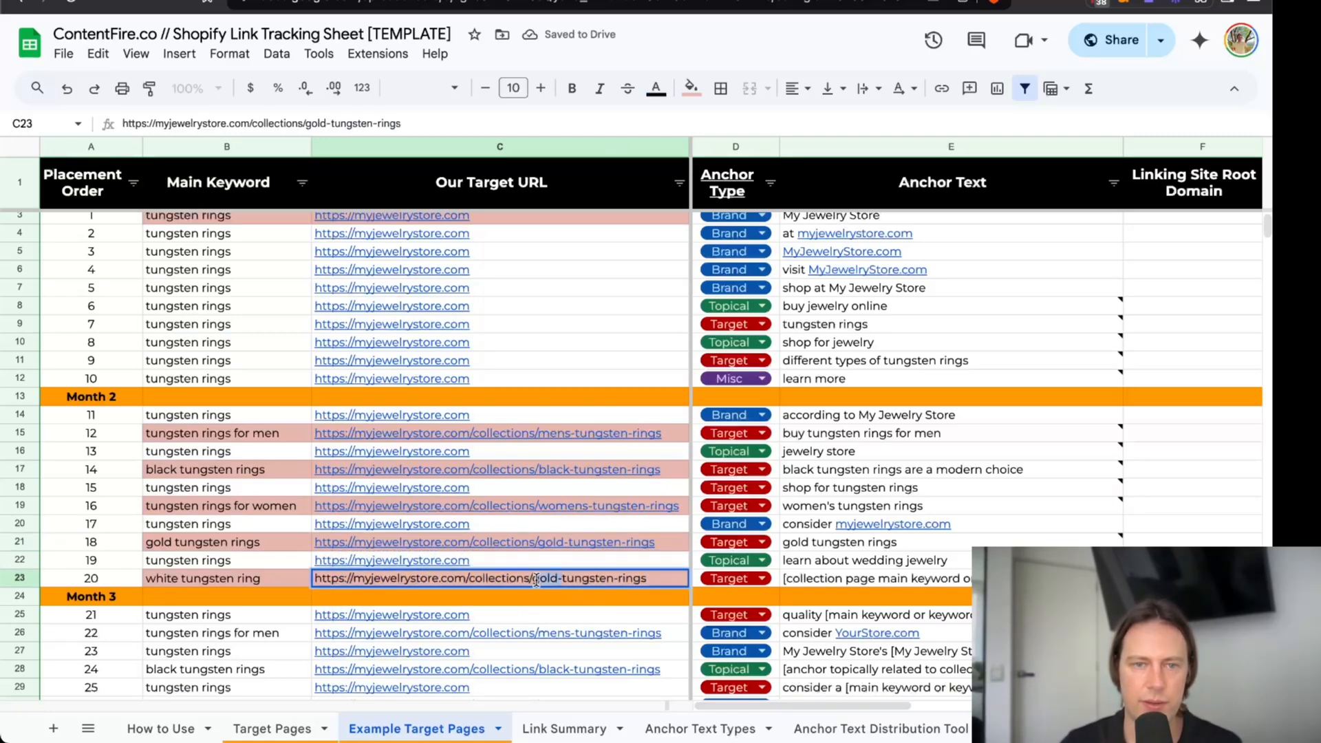
pyautogui.write('white')
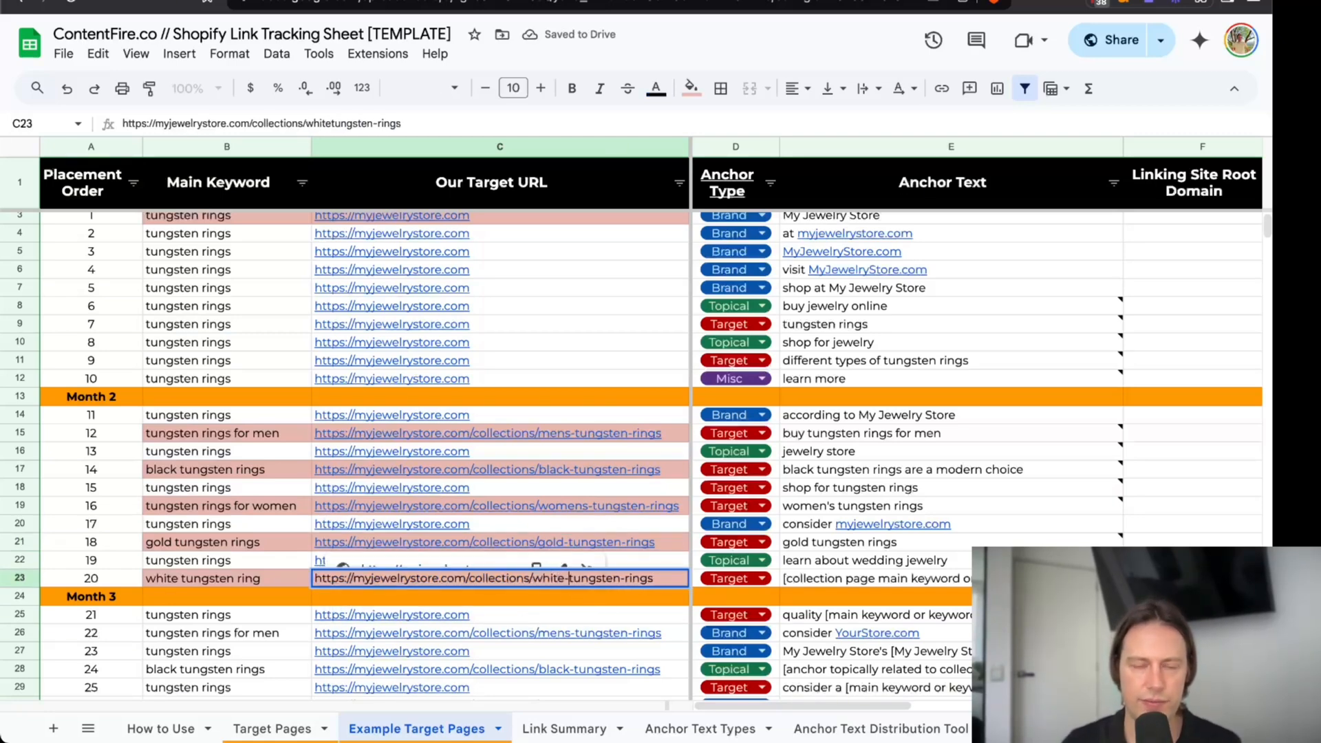
pyautogui.press('Return')
# Set placement 20's target anchor text to "white-colored tungsten rings".
pyautogui.click(840, 582)
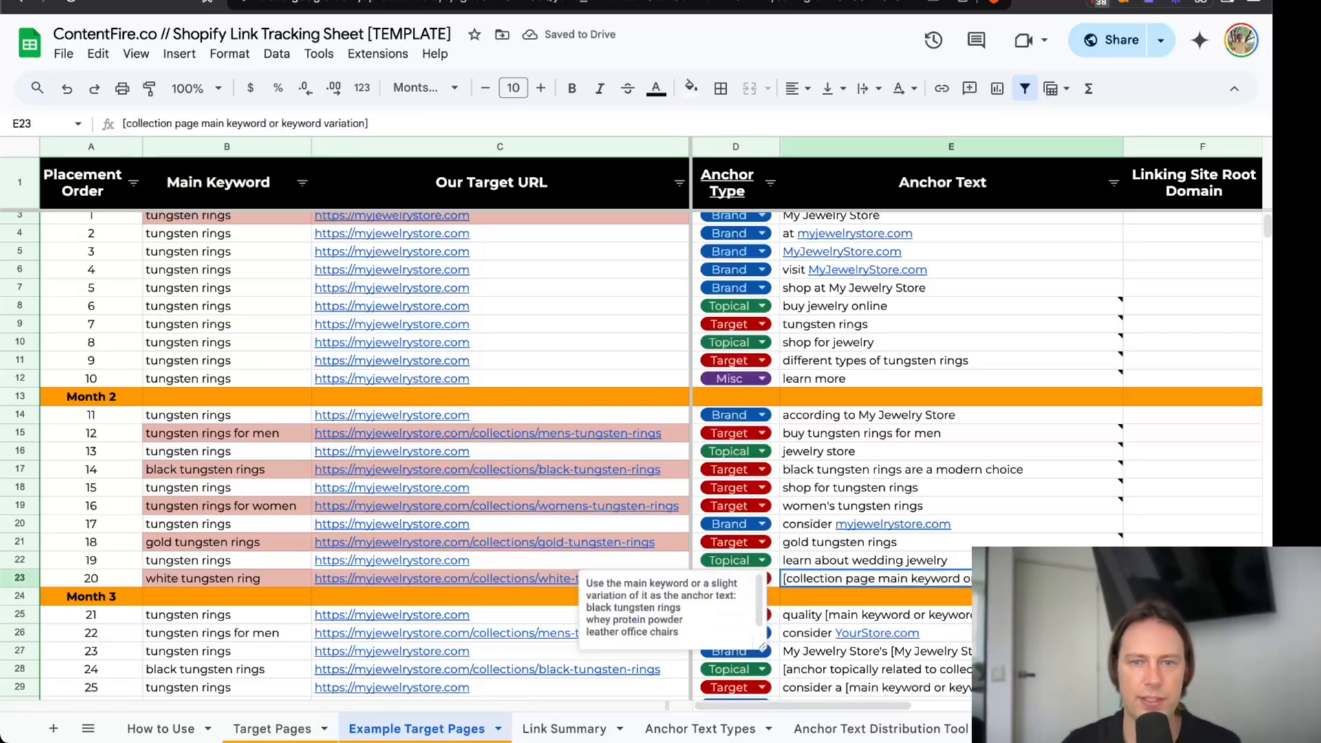
pyautogui.write('white-colore')
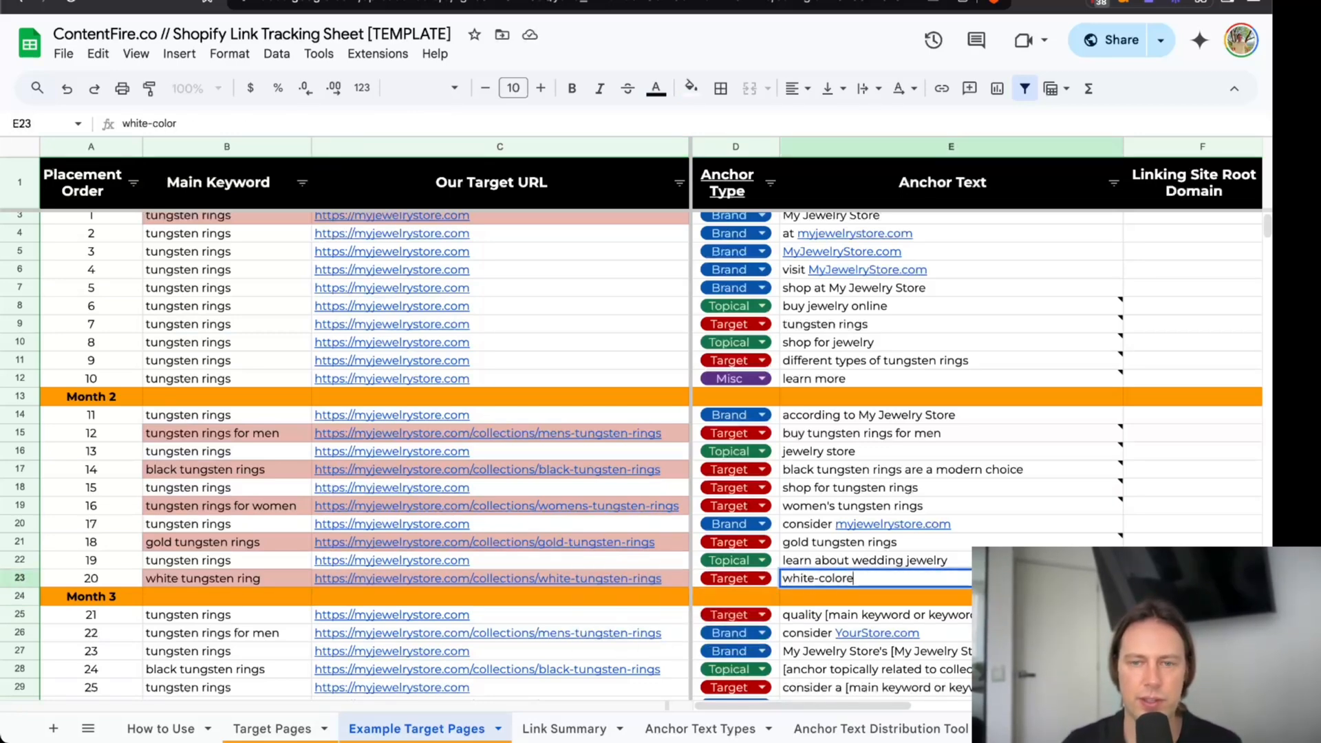
pyautogui.write('d tung')
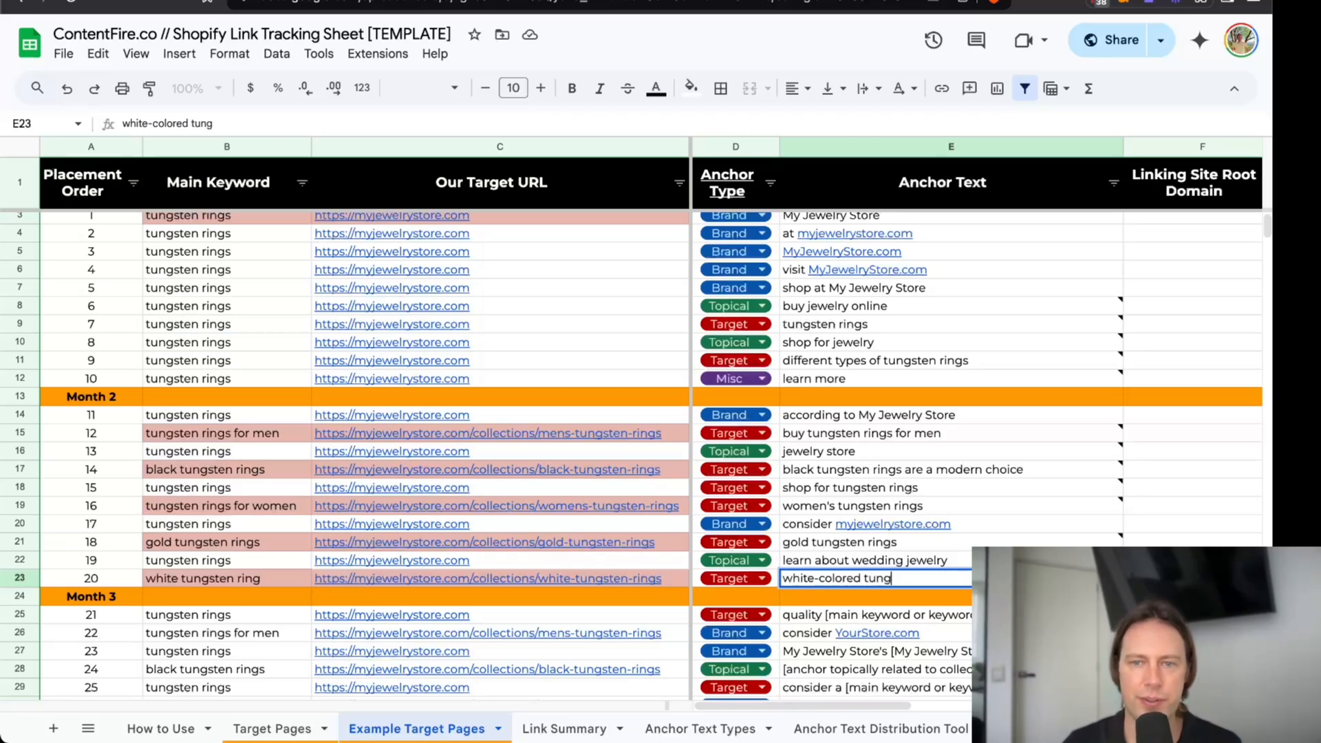
pyautogui.write('sten rings')
pyautogui.press('Return')
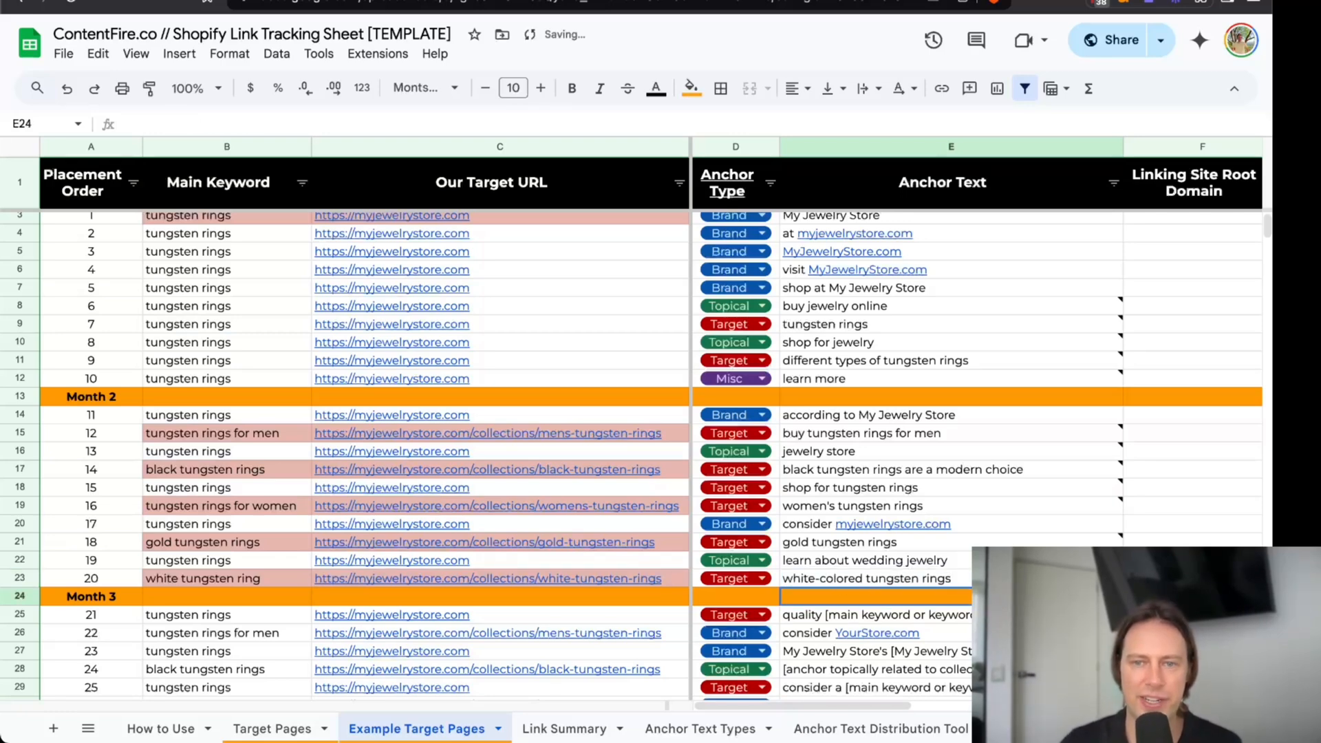
pyautogui.press('Up')
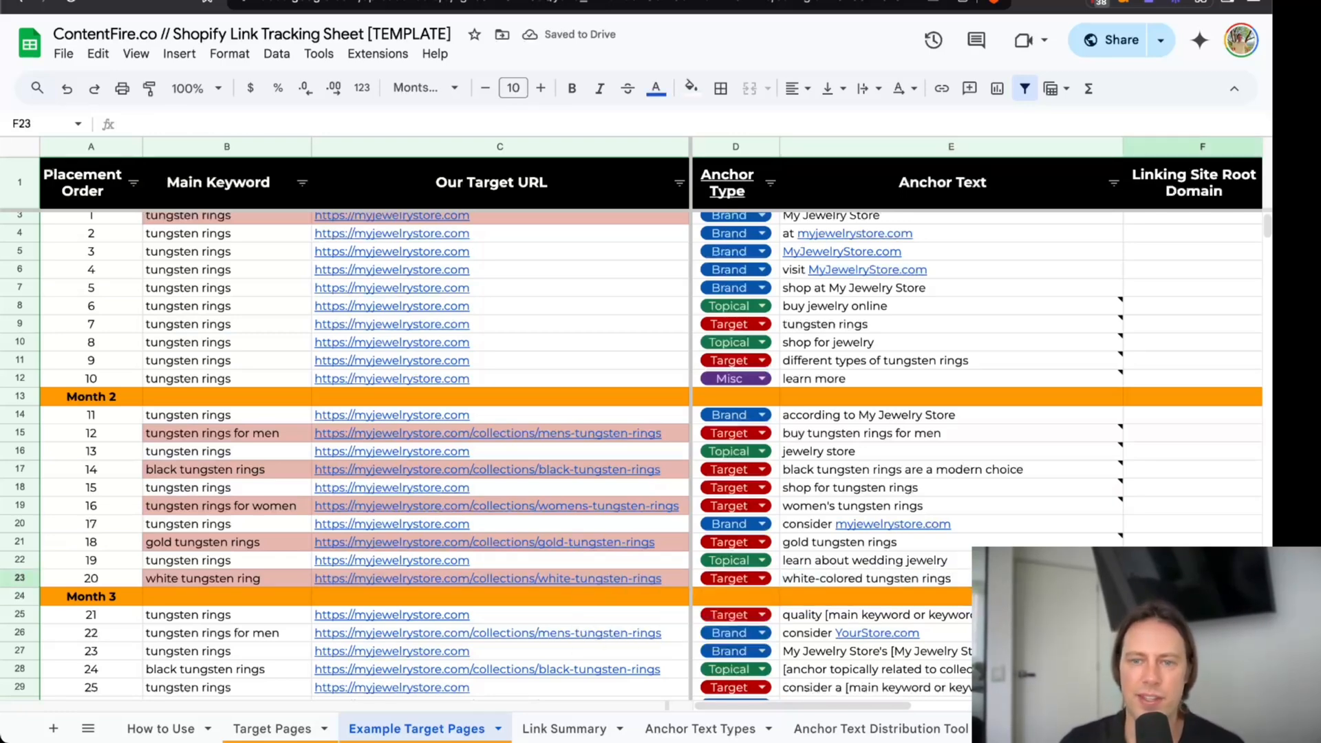
# Review the variety of anchor texts across the Month 1 and Month 2 placements, including the brand and target anchors.
pyautogui.scroll(1, 945, 419)
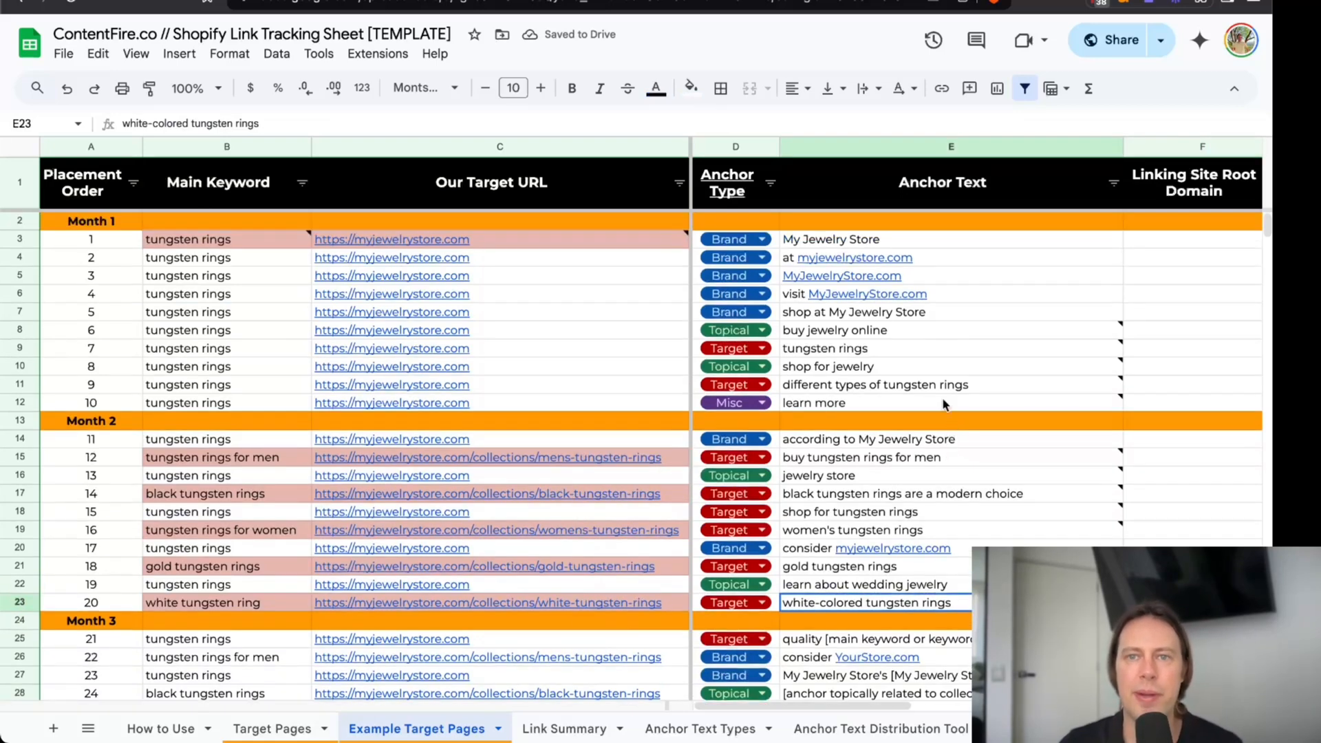
pyautogui.moveTo(931, 234); pyautogui.dragTo(922, 589)
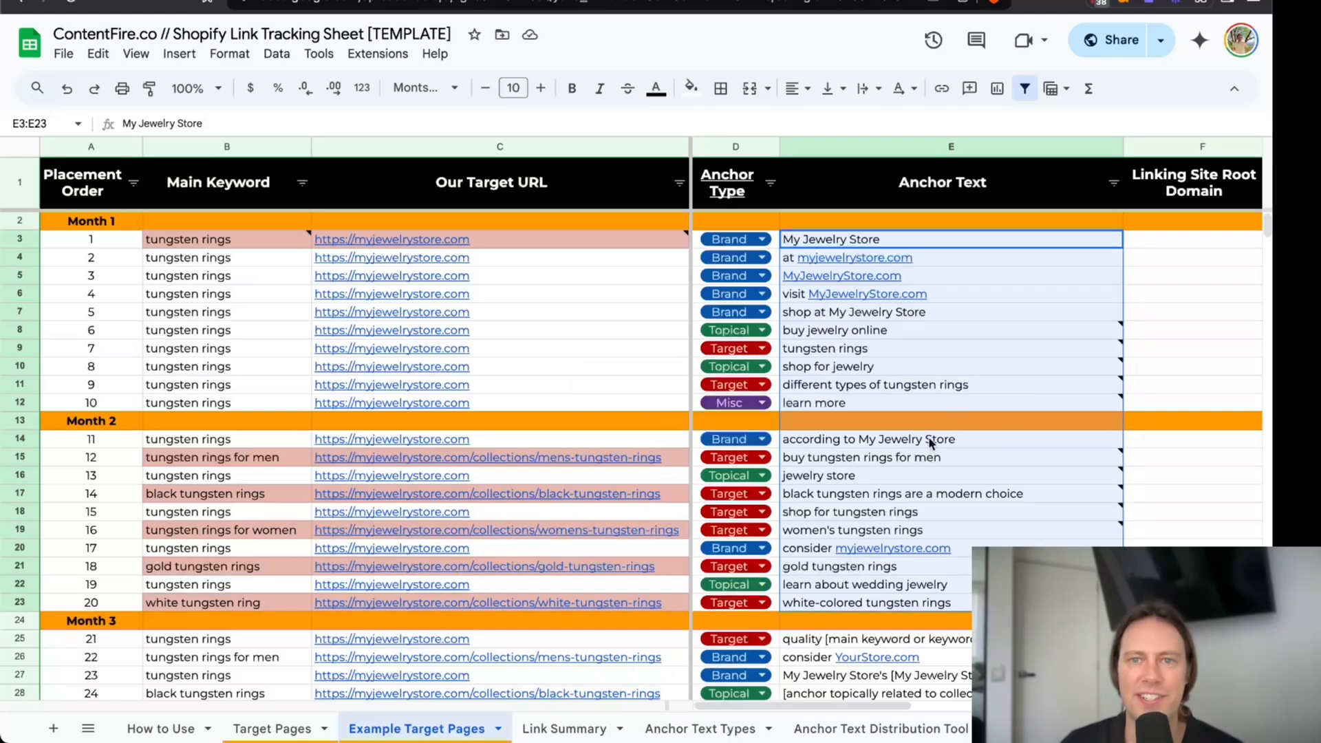
pyautogui.moveTo(953, 478)
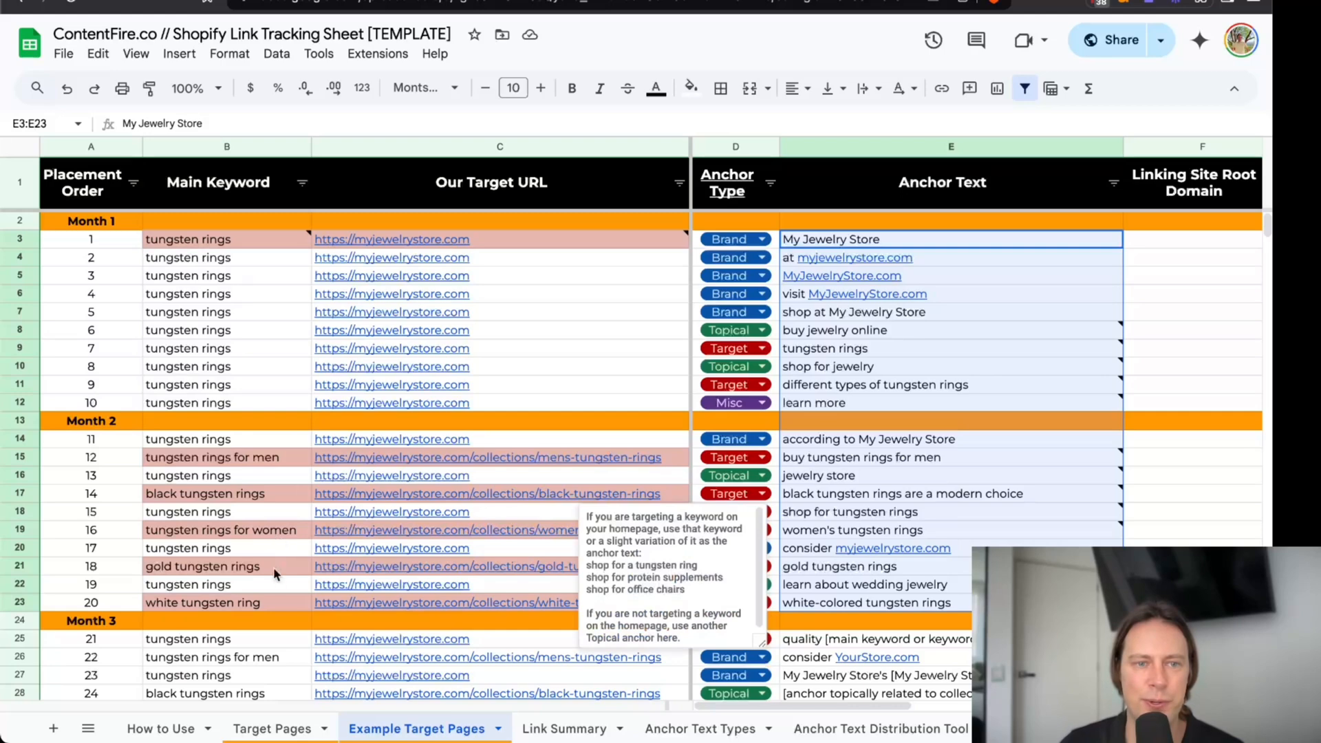
pyautogui.click(829, 571)
pyautogui.click(838, 604)
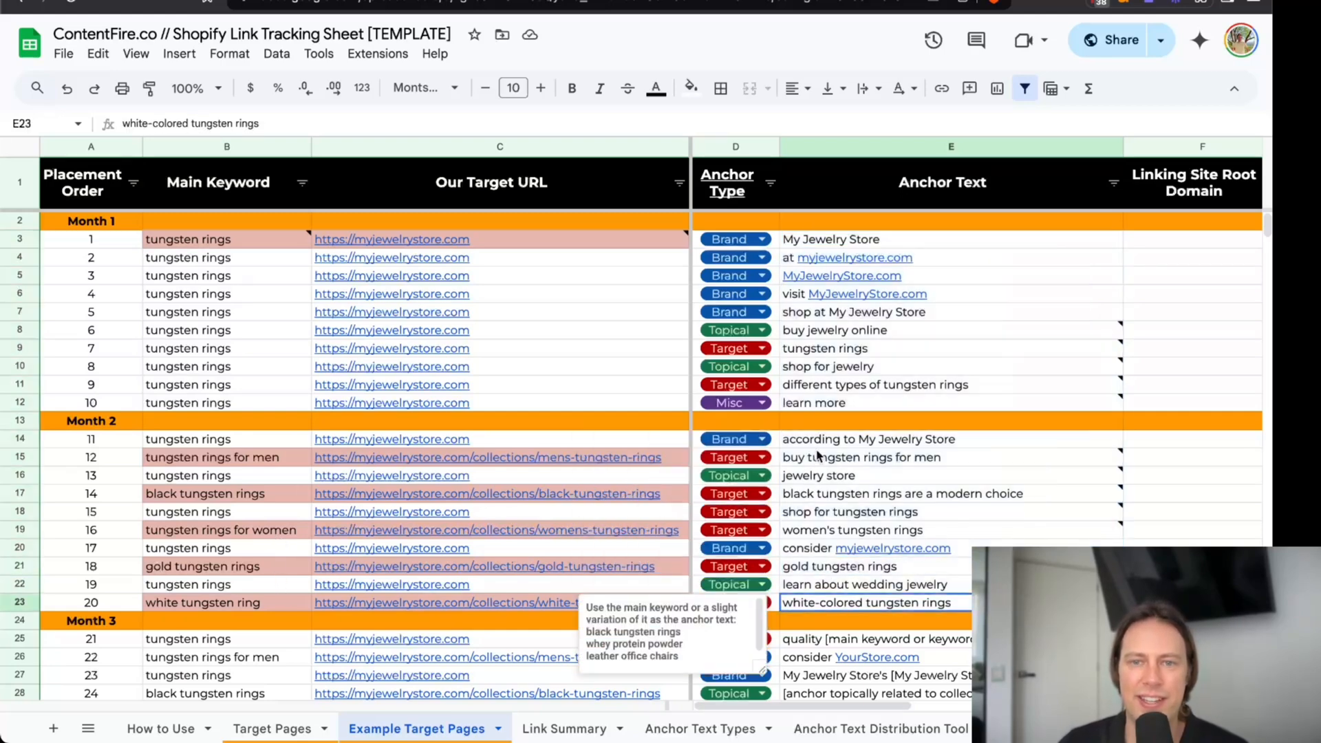
pyautogui.click(821, 442)
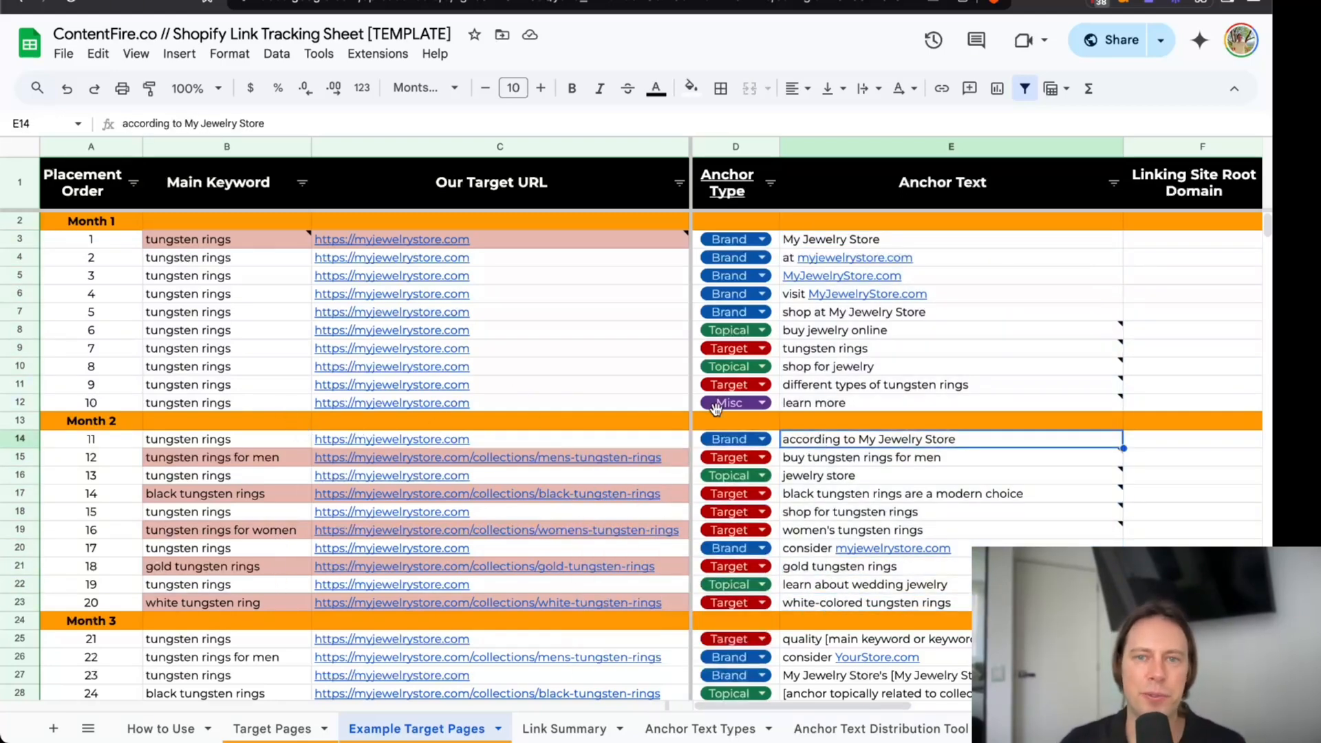
pyautogui.click(838, 316)
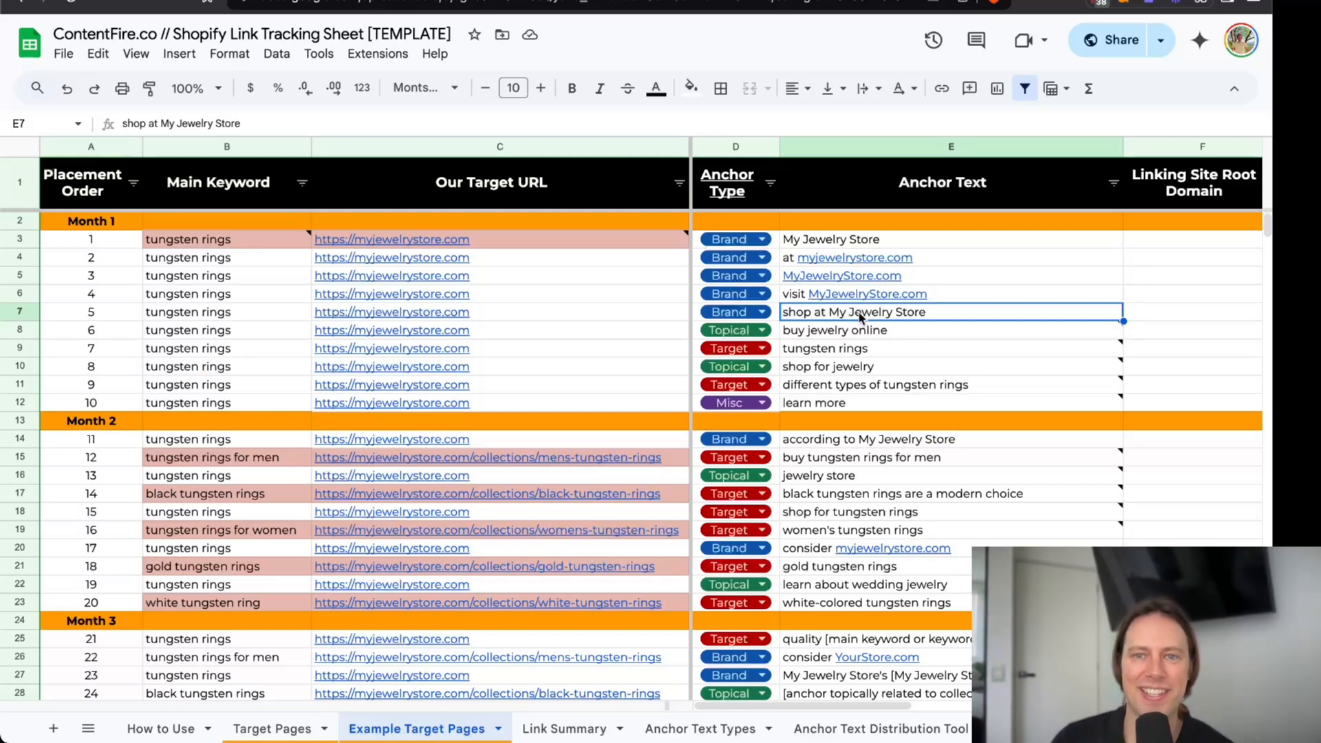
pyautogui.moveTo(877, 241); pyautogui.dragTo(871, 586)
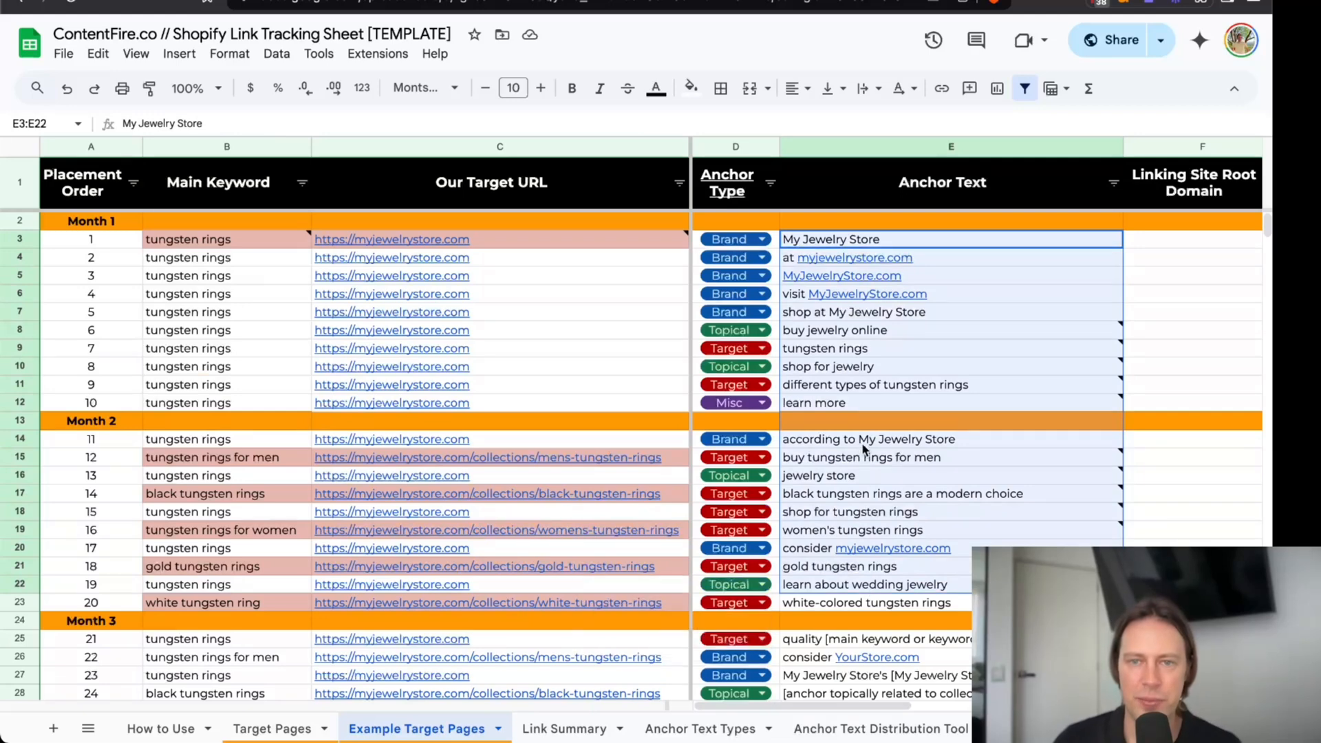
pyautogui.click(871, 494)
pyautogui.click(868, 513)
pyautogui.click(852, 532)
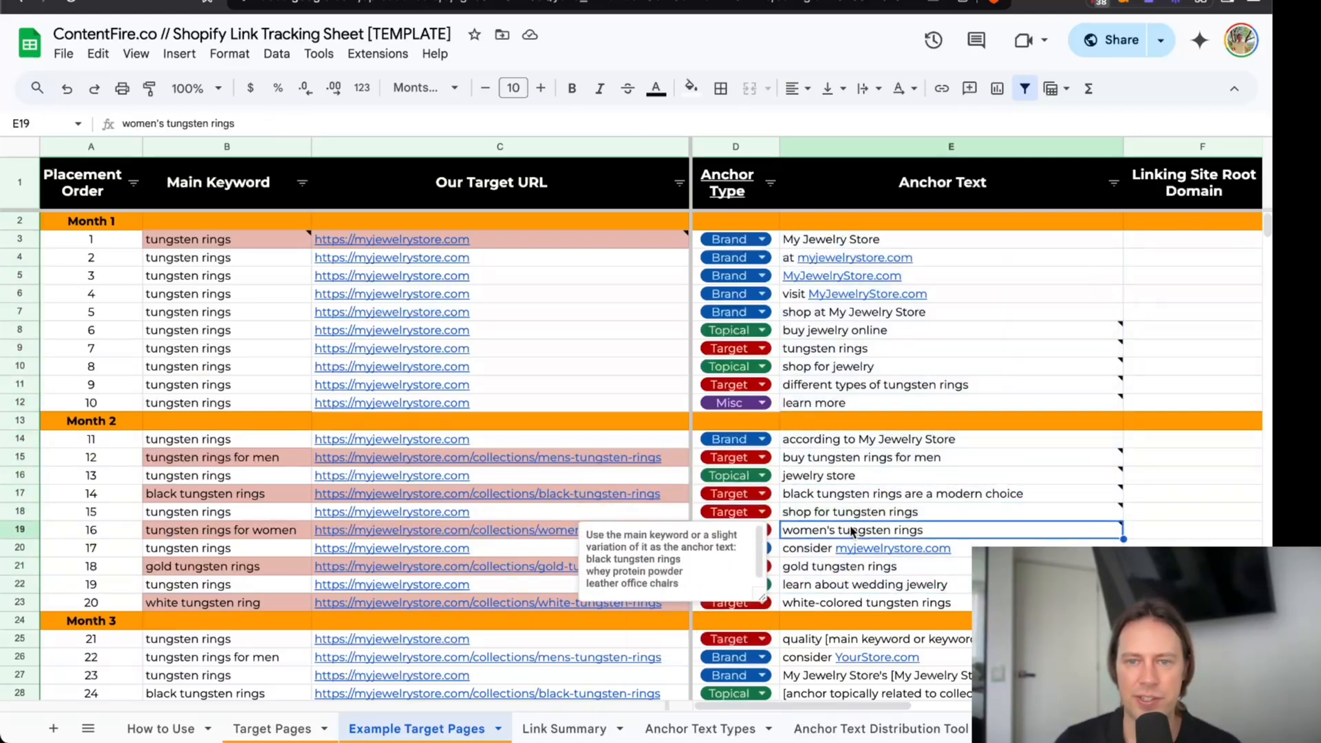
# Review the anchor texts of placements 11 and 17 and the main keywords across Months 1 to 3.
pyautogui.click(822, 551)
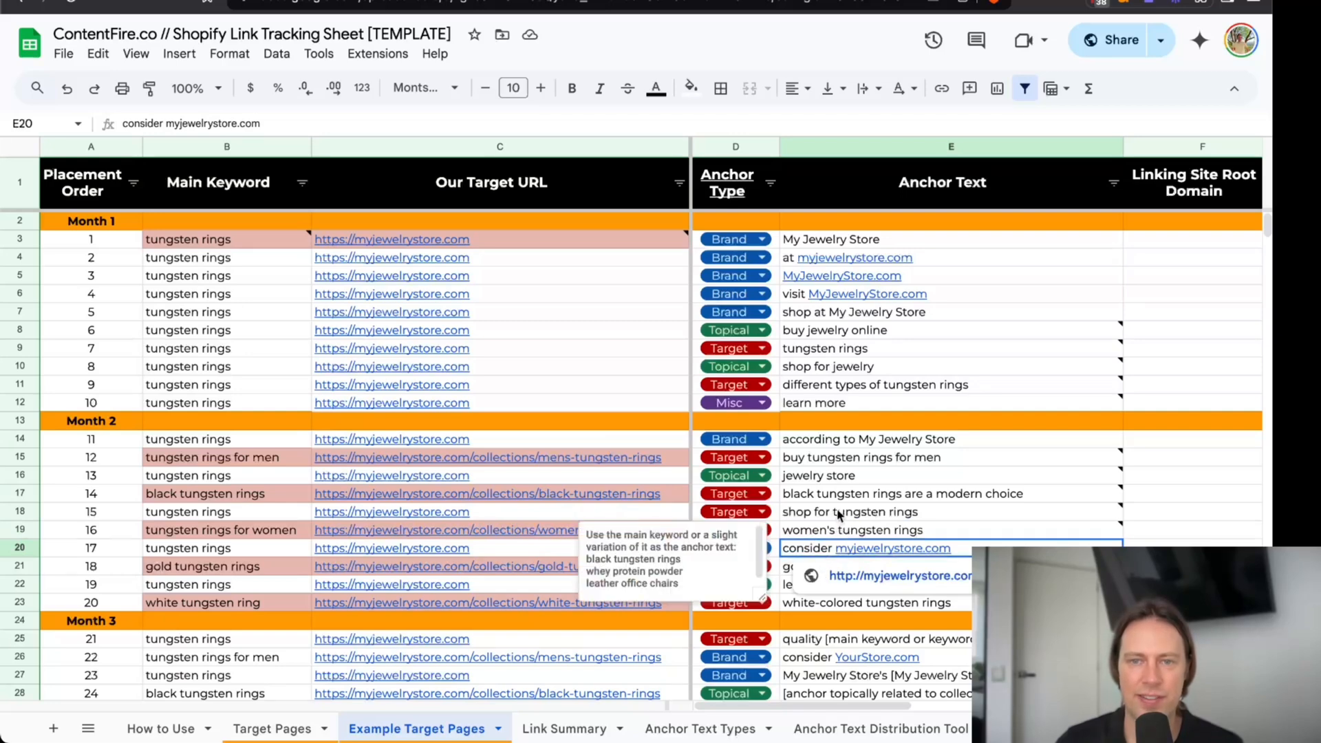
pyautogui.click(850, 447)
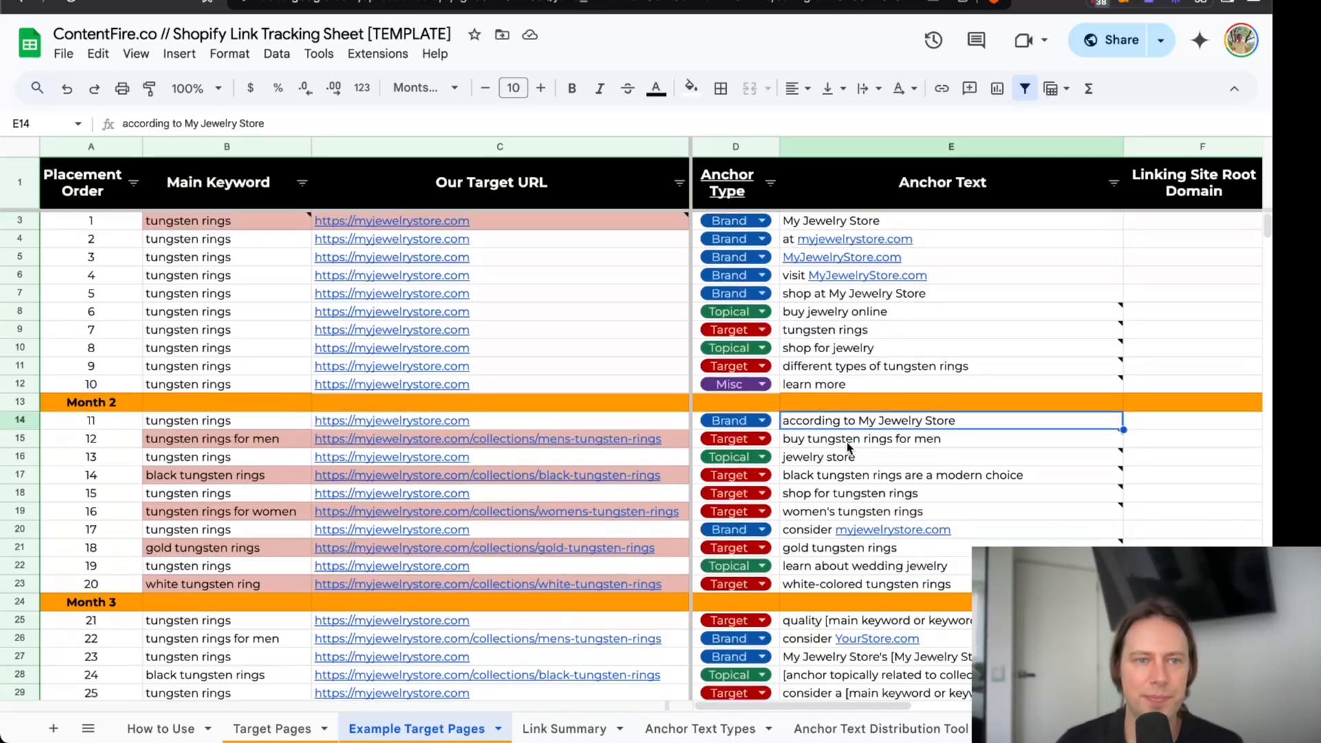
pyautogui.scroll(-2, 165, 344)
pyautogui.scroll(2, 165, 344)
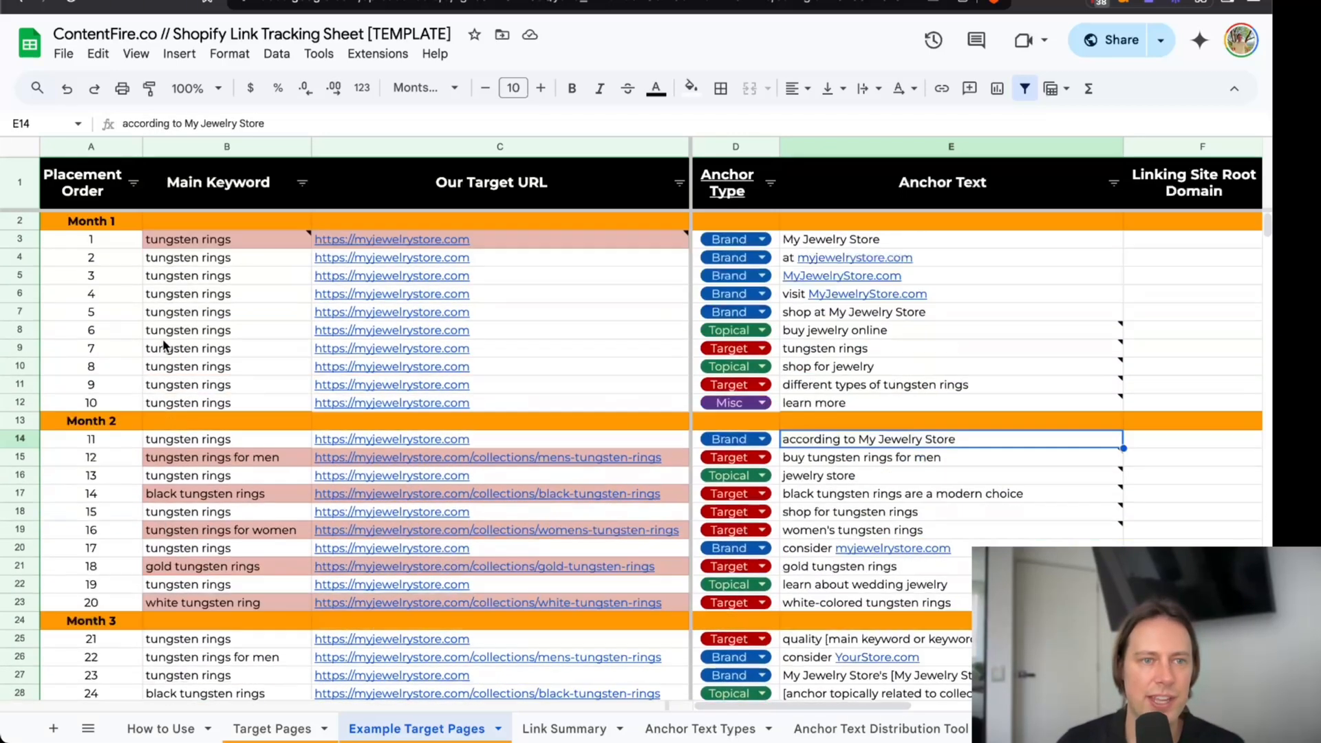
pyautogui.click(174, 242)
pyautogui.scroll(-3, 210, 482)
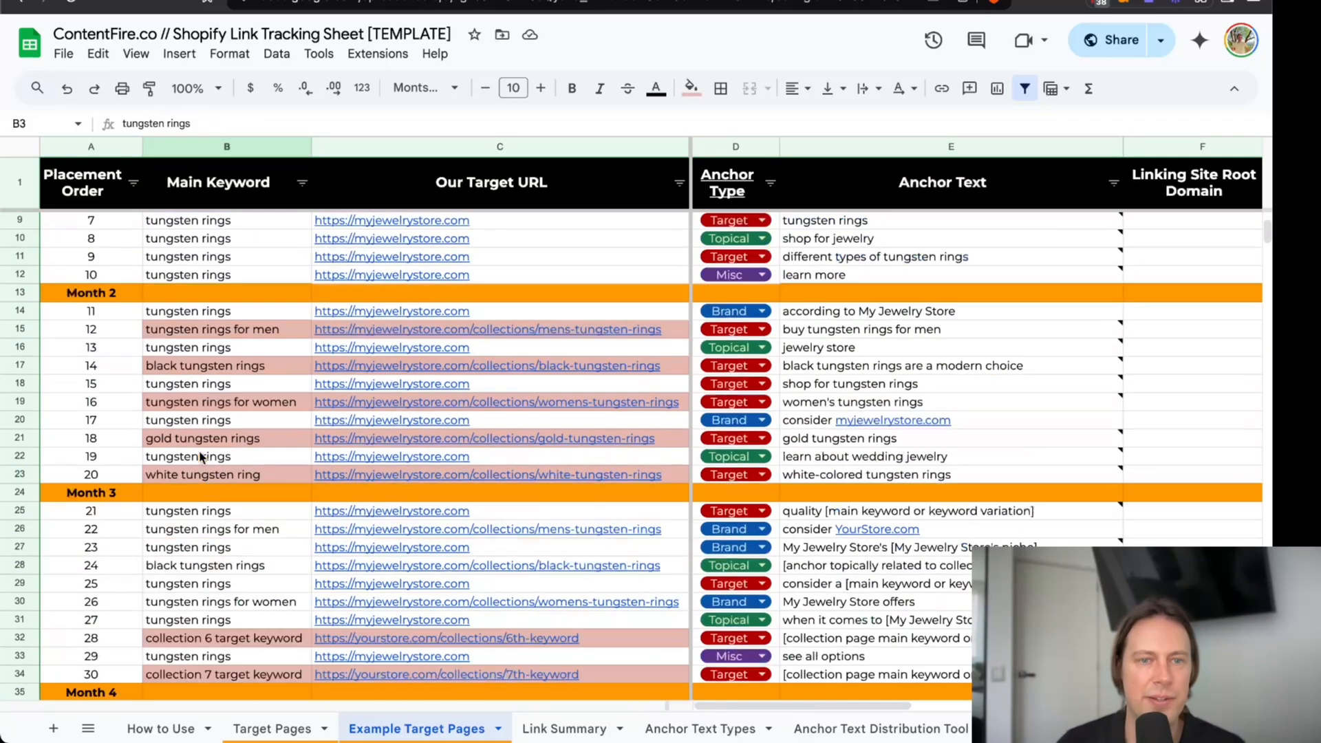
pyautogui.scroll(-5, 199, 426)
pyautogui.scroll(7, 199, 427)
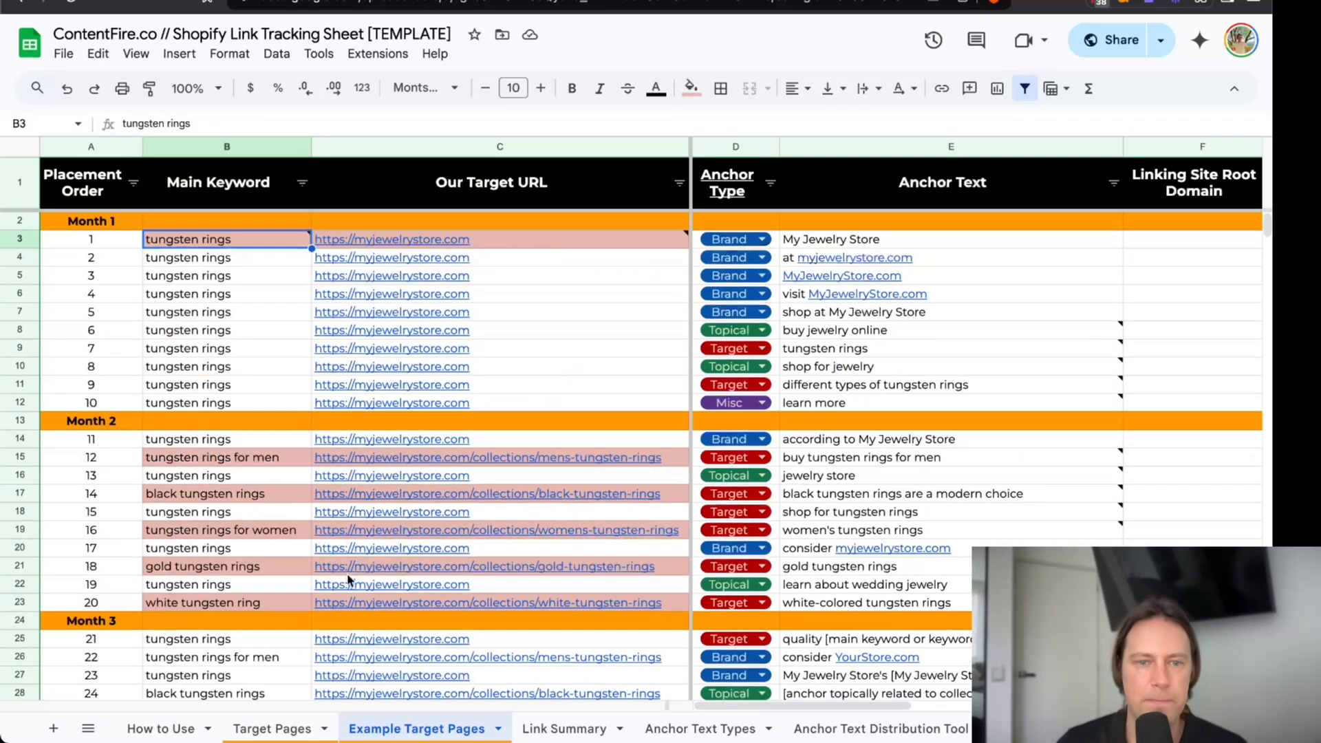
# Check the target URL list and its formula on the Link Summary sheet, and duplicate that sheet.
pyautogui.click(549, 730)
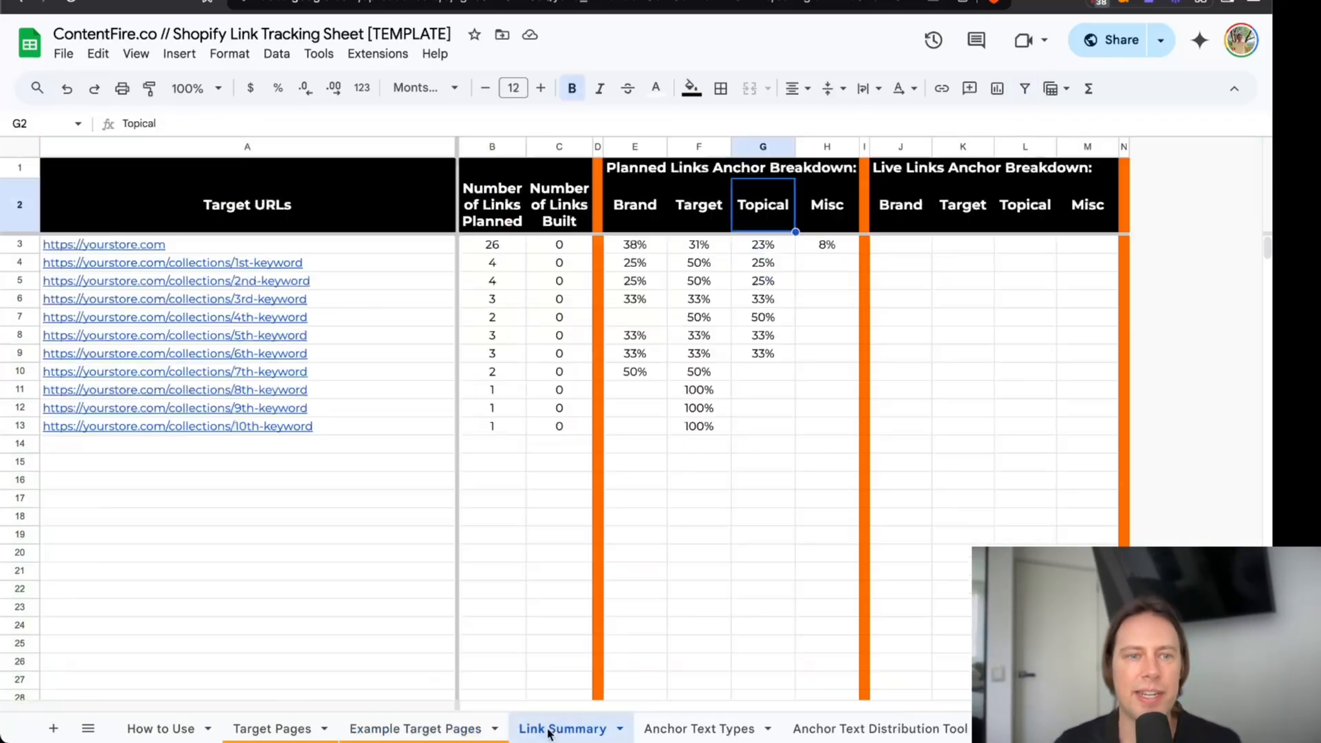
pyautogui.moveTo(398, 265); pyautogui.dragTo(406, 324)
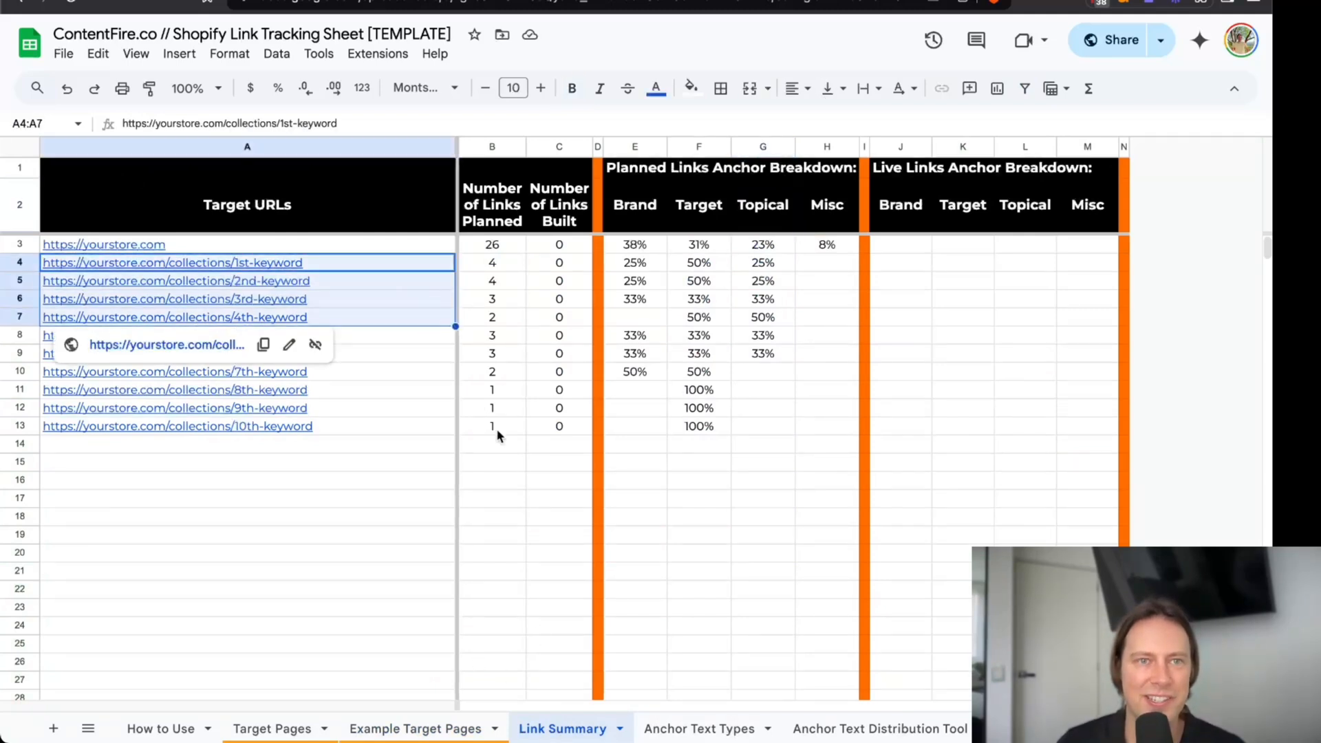
pyautogui.click(359, 246)
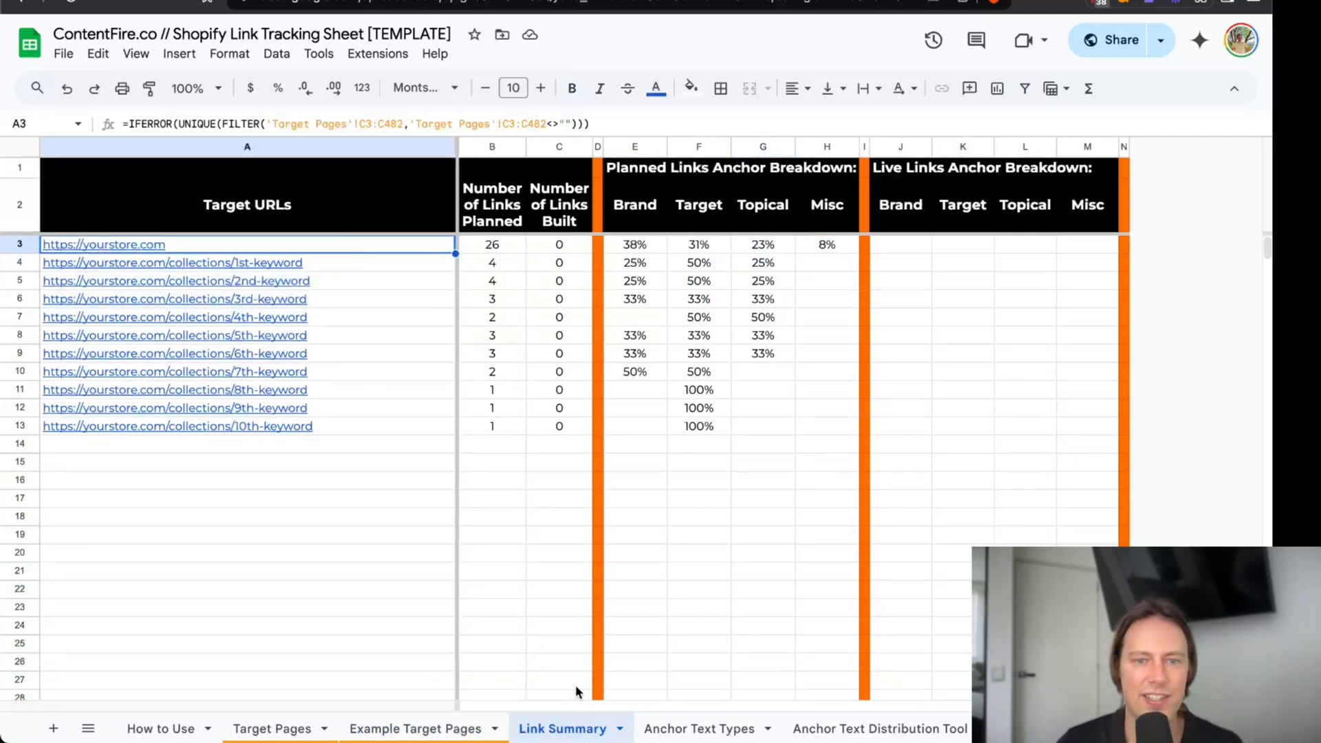
pyautogui.rightClick(566, 728)
pyautogui.click(561, 456)
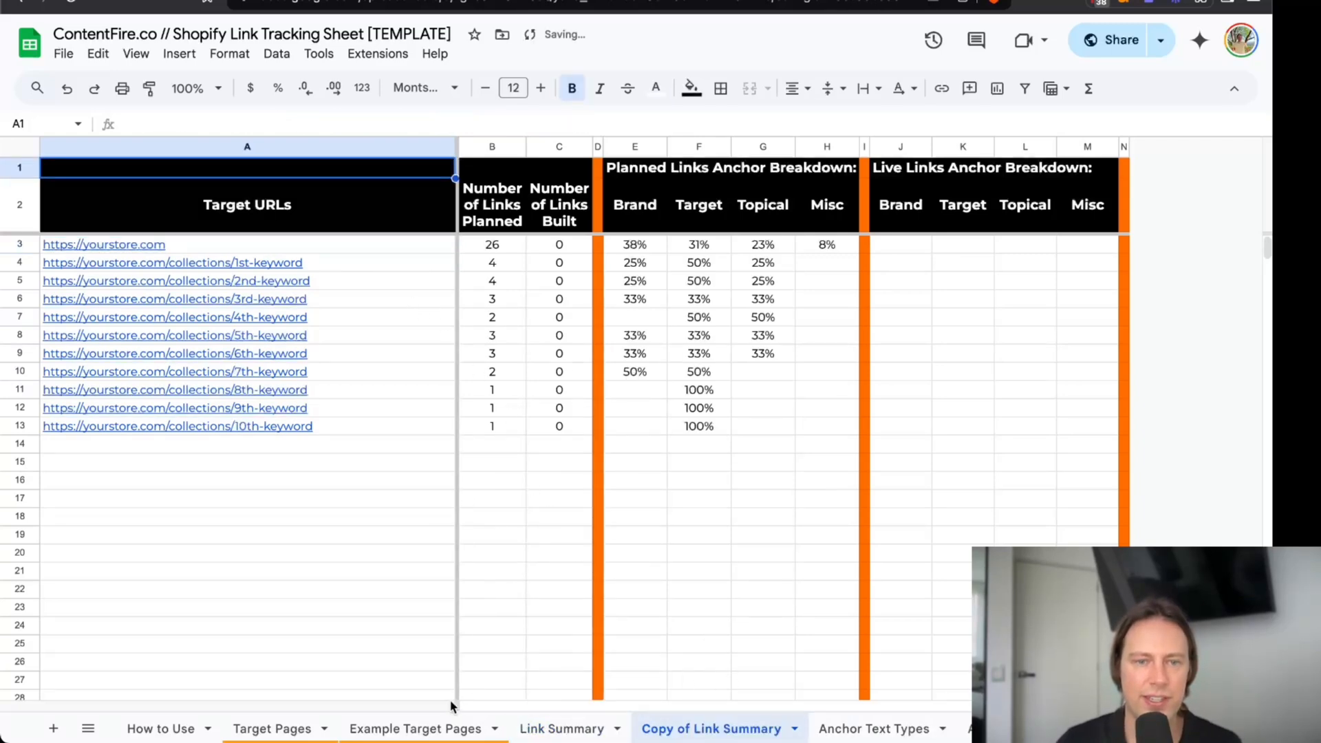
# In the copied summary, change both sheet references in cell A3's Target URLs formula from 'Target Pages' to 'Example Target Pages'.
pyautogui.click(342, 249)
pyautogui.click(338, 146)
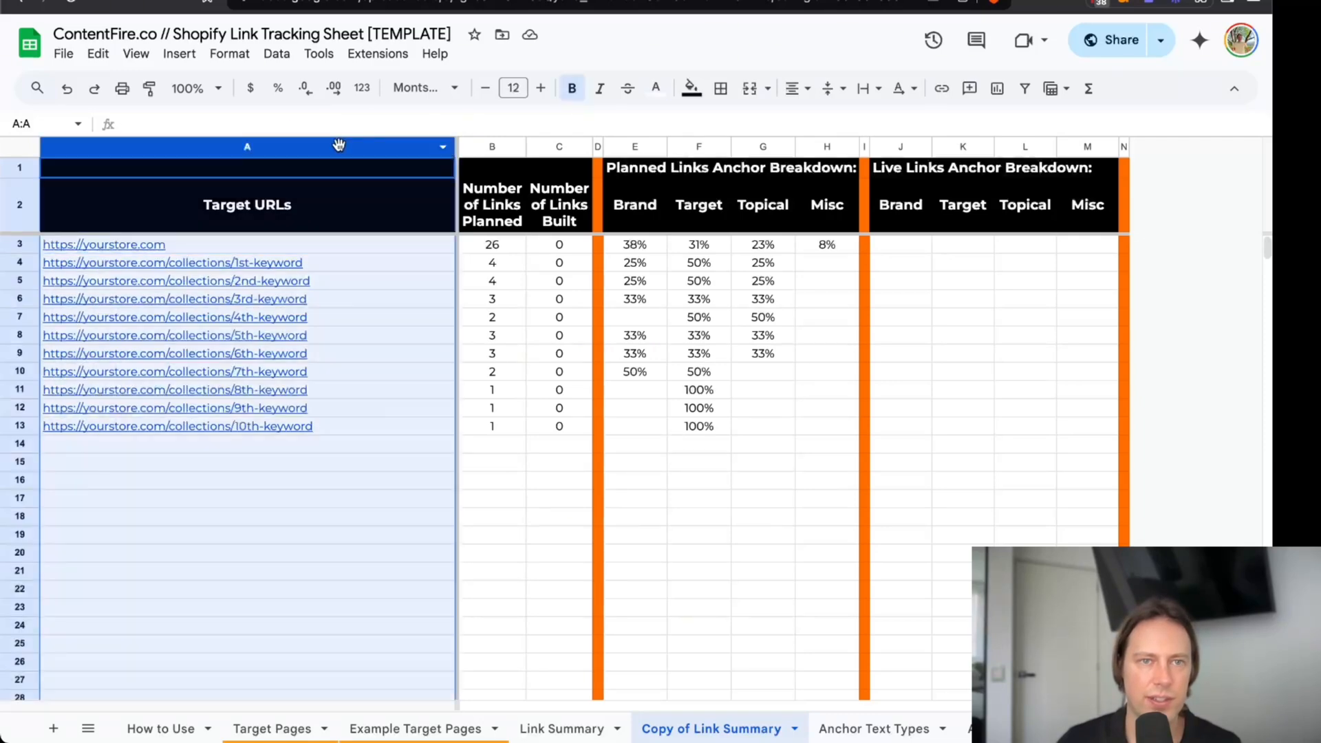
pyautogui.doubleClick(334, 248)
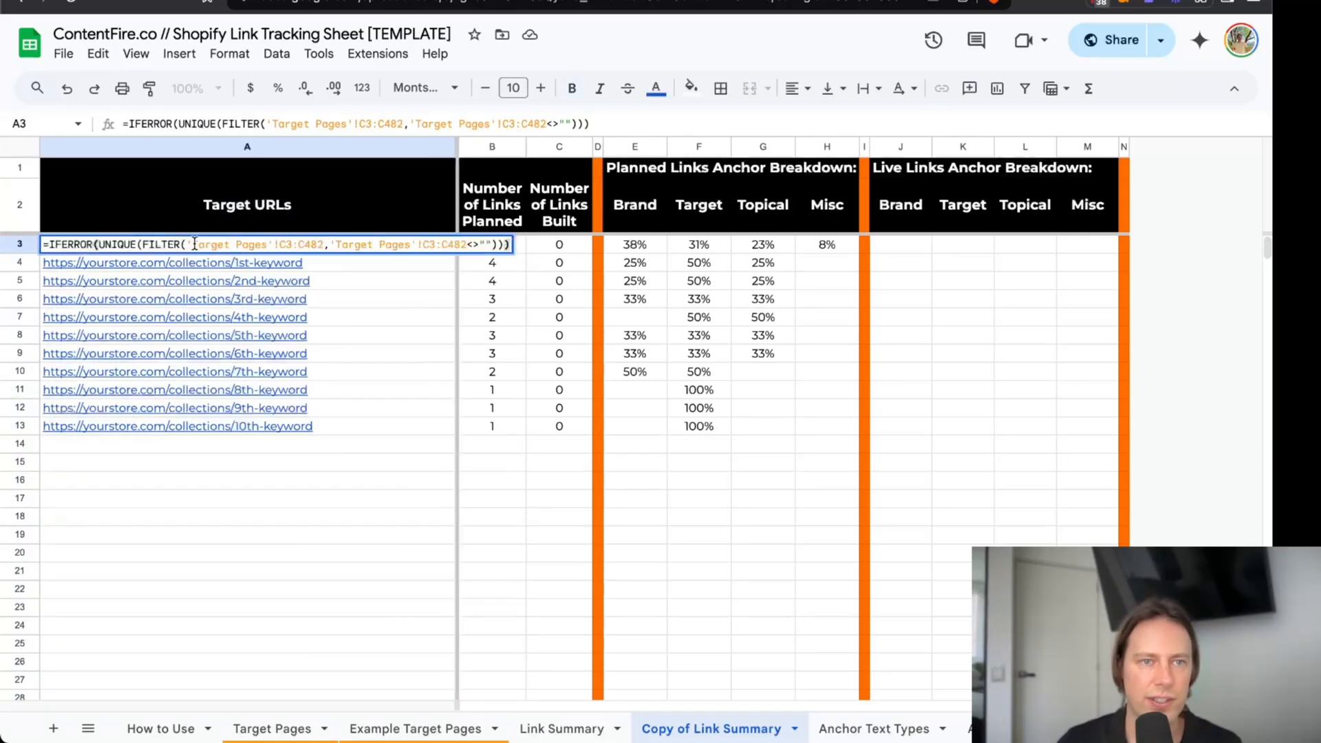
pyautogui.click(194, 245)
pyautogui.write('Exampl')
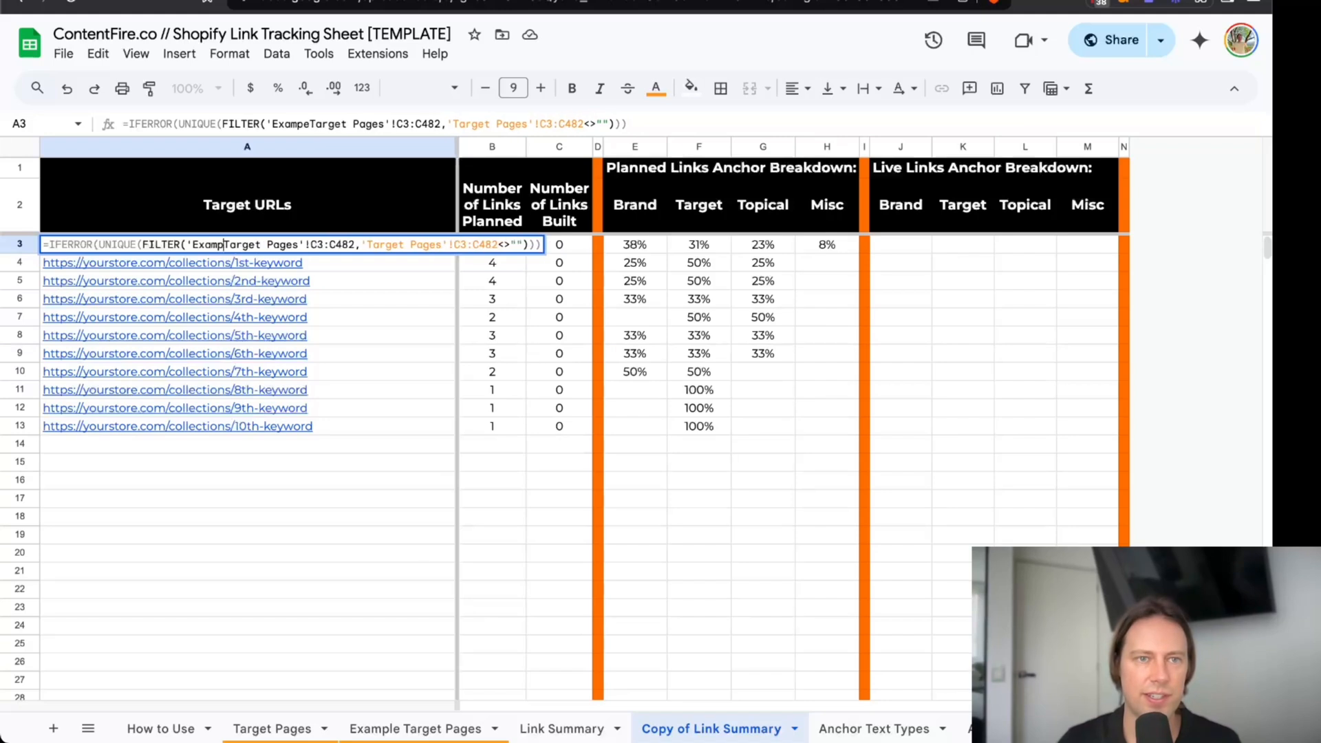
pyautogui.write('e')
pyautogui.click(384, 246)
pyautogui.write('Examp')
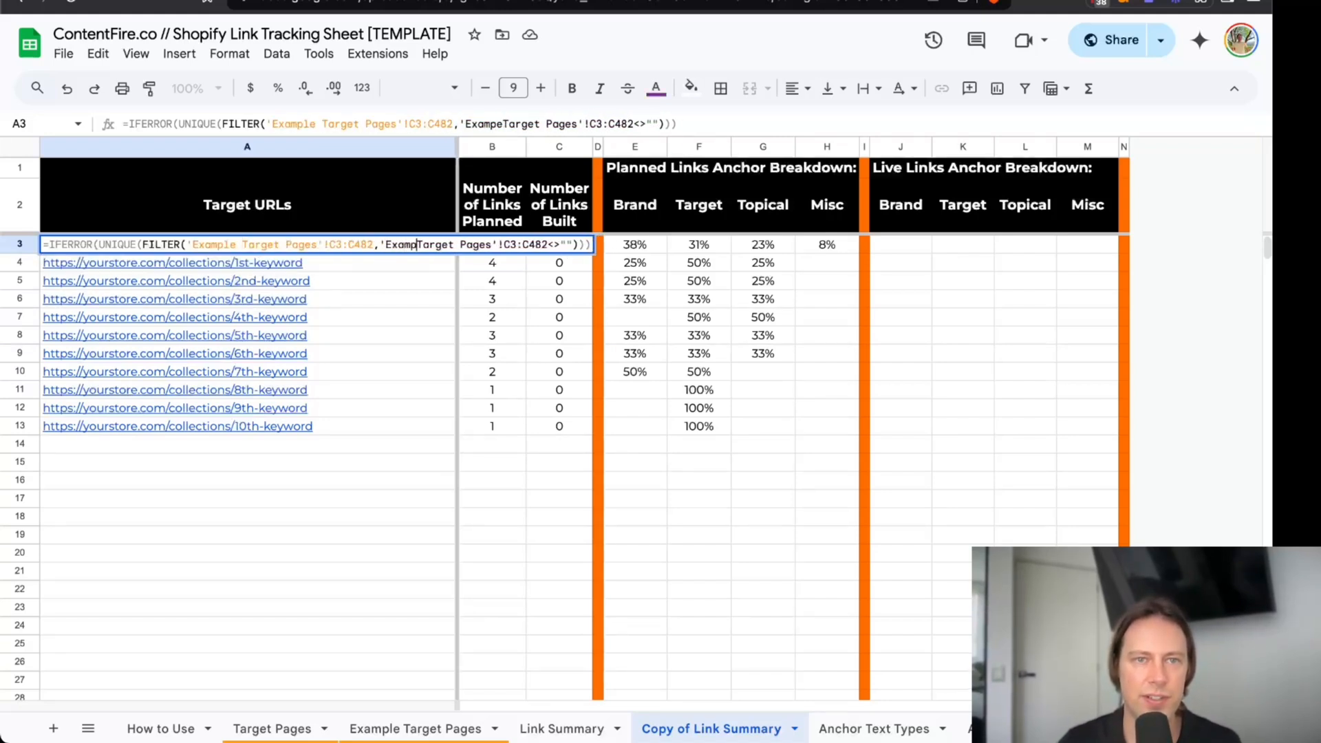
pyautogui.write('le')
pyautogui.press('Return')
pyautogui.click(408, 205)
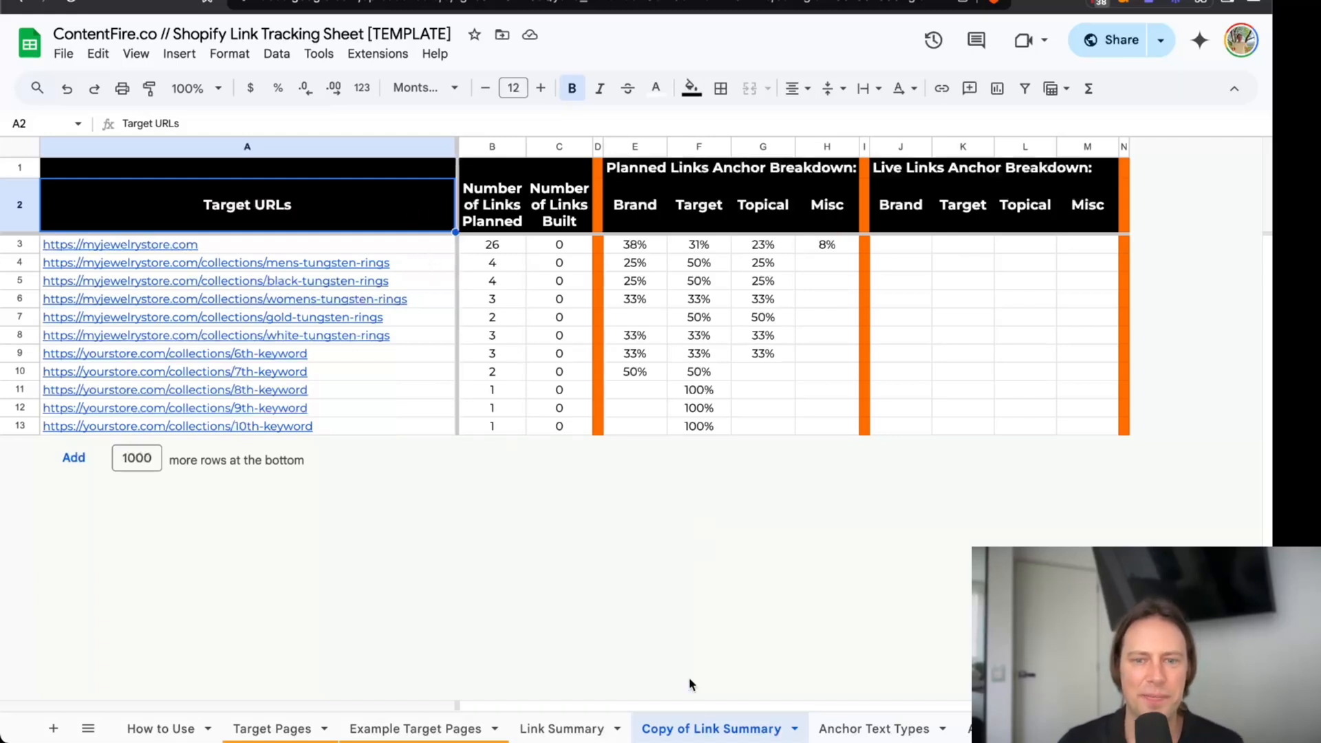
# Examine the jewelry store URLs in the copied summary and the homepage's planned link count and anchor breakdown.
pyautogui.click(507, 249)
pyautogui.click(436, 246)
pyautogui.moveTo(436, 247); pyautogui.dragTo(423, 337)
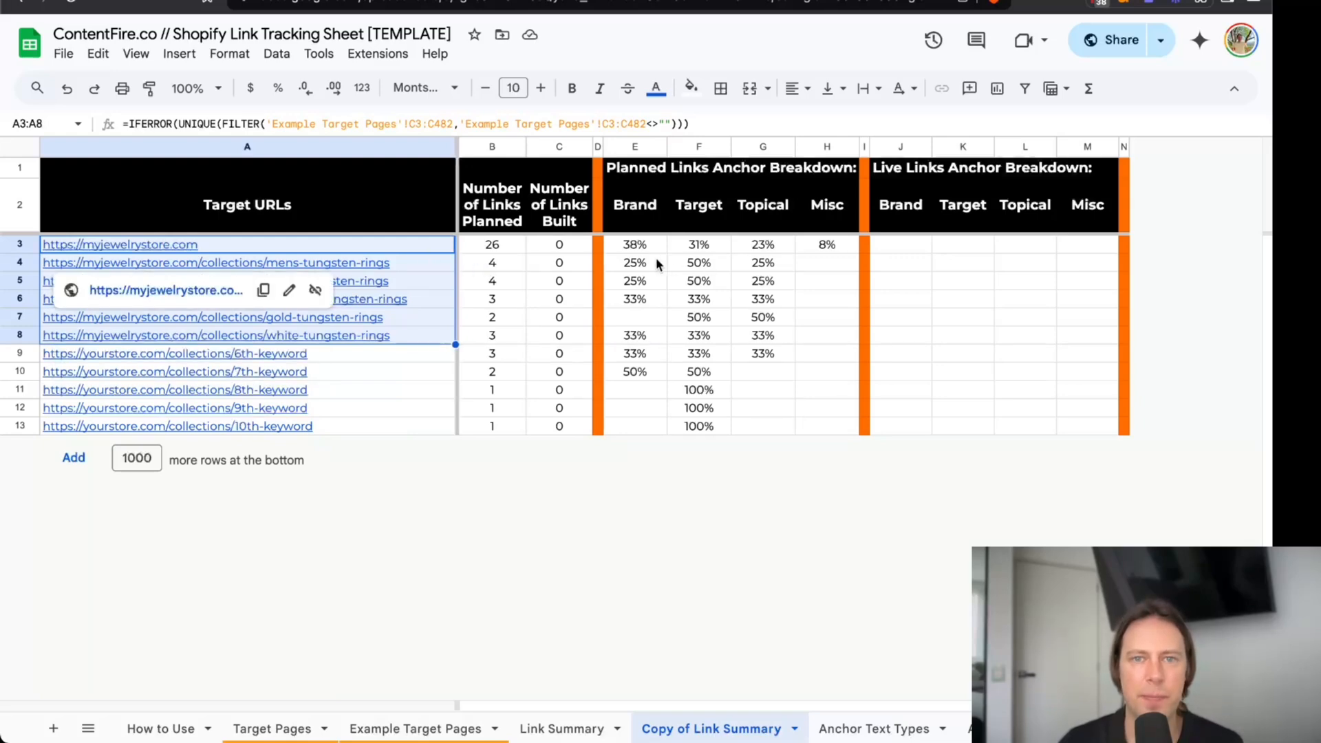
pyautogui.moveTo(493, 247); pyautogui.dragTo(835, 249)
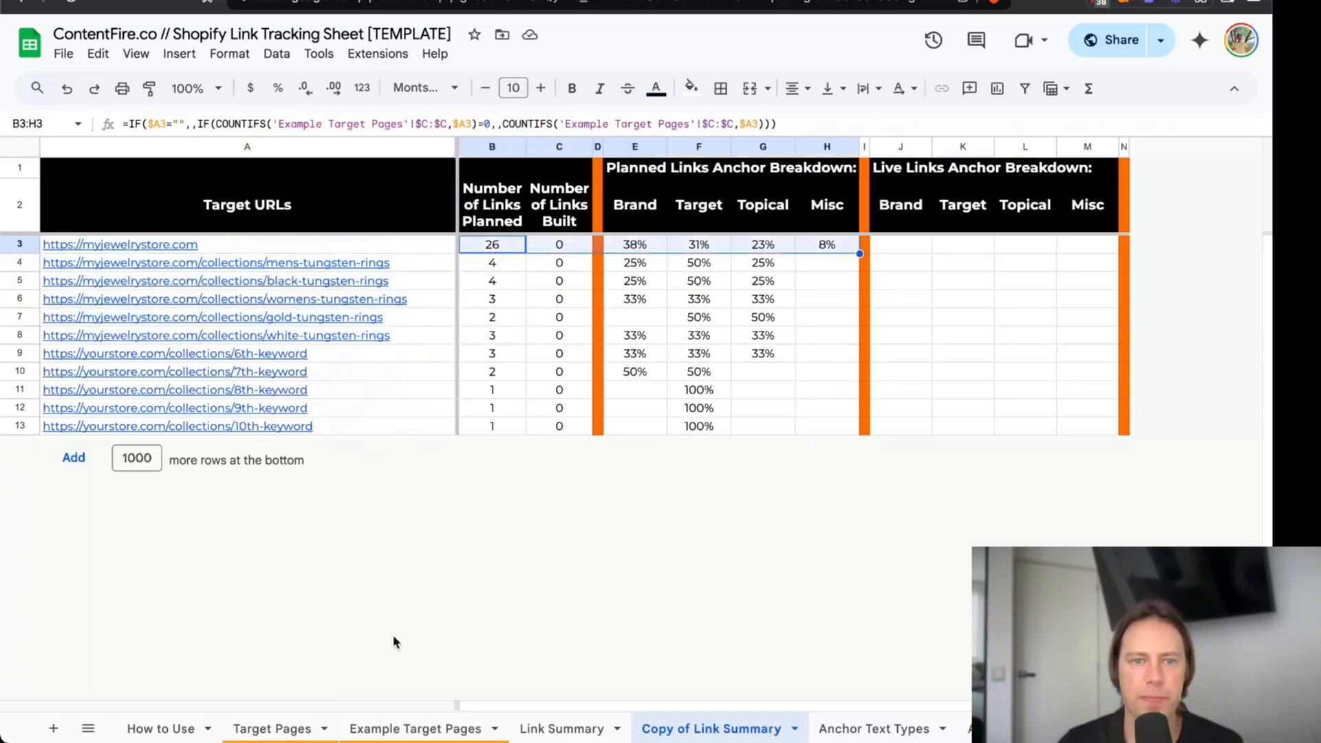
# Return to the Example Target Pages sheet and review the highlighted main keywords and collection URLs in Month 2.
pyautogui.click(383, 726)
pyautogui.scroll(-3, 207, 406)
pyautogui.scroll(3, 207, 406)
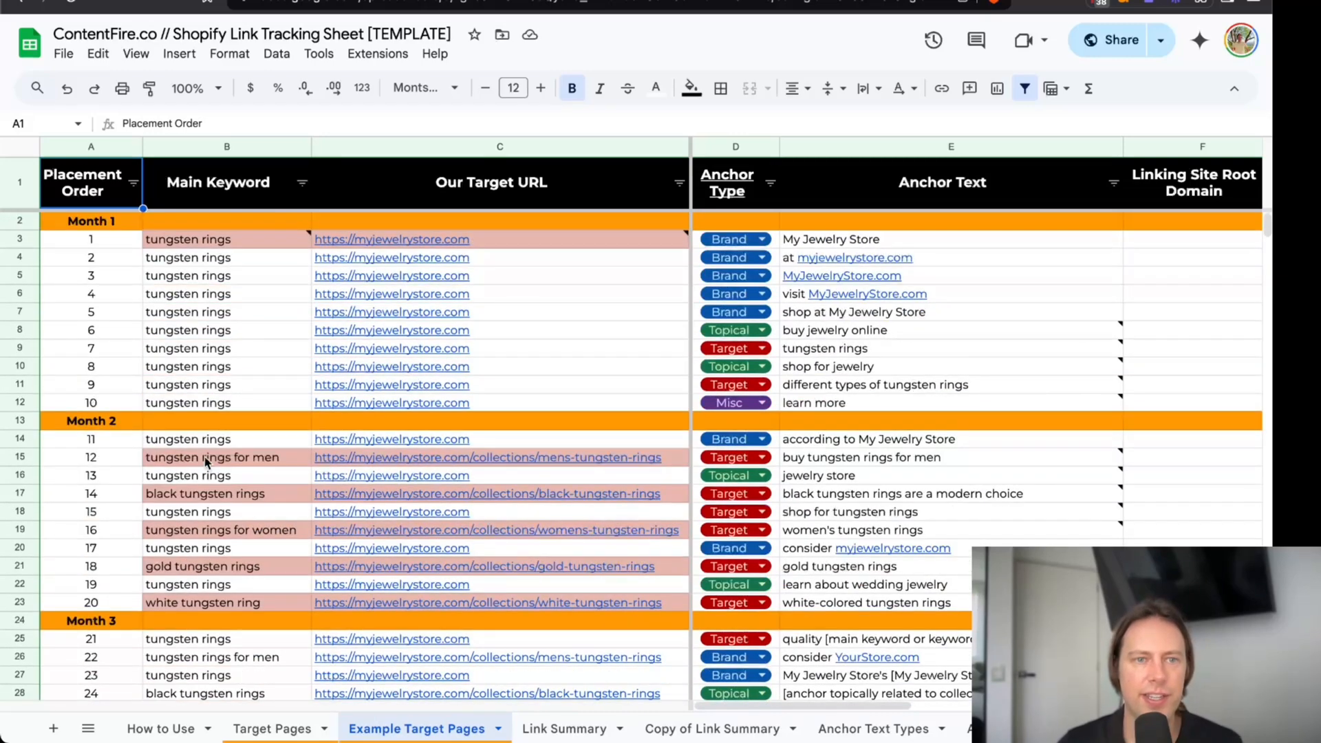
pyautogui.moveTo(195, 251)
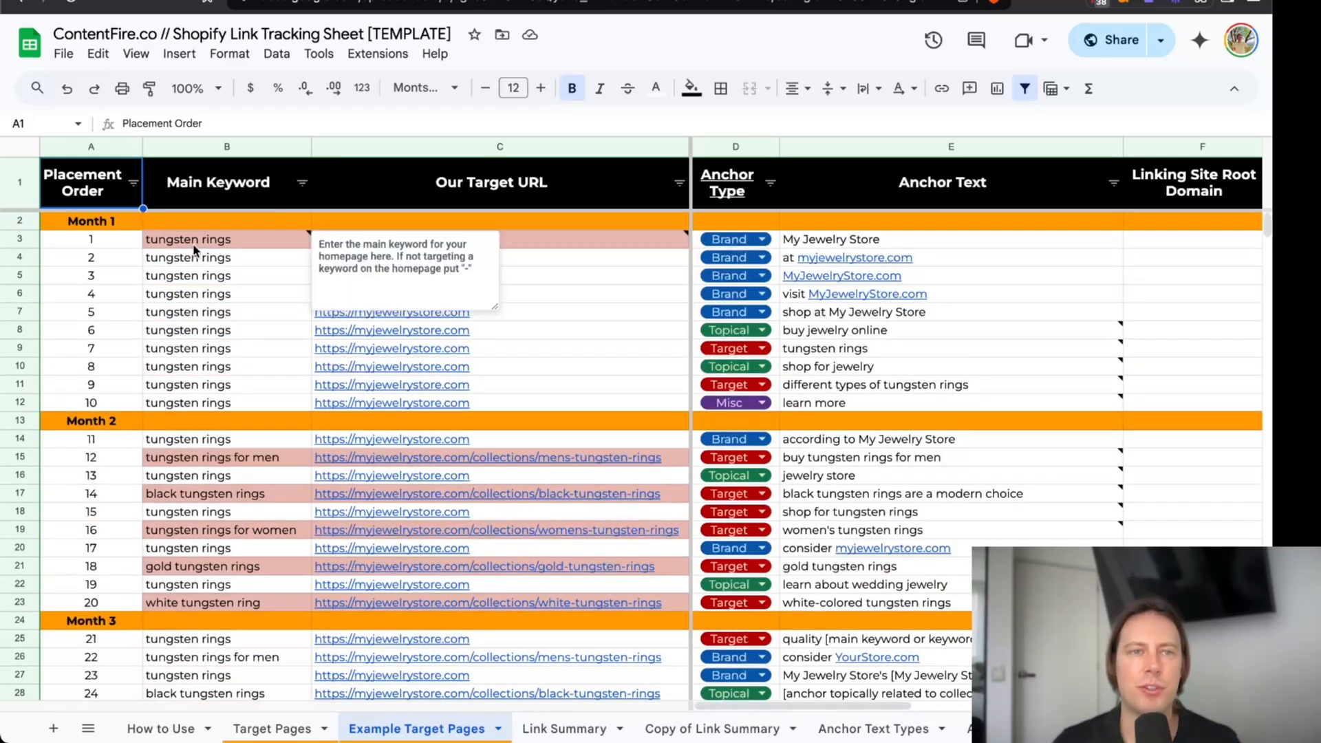
pyautogui.moveTo(195, 241); pyautogui.dragTo(245, 576)
pyautogui.scroll(-8, 234, 361)
pyautogui.scroll(8, 234, 361)
pyautogui.scroll(-2, 228, 451)
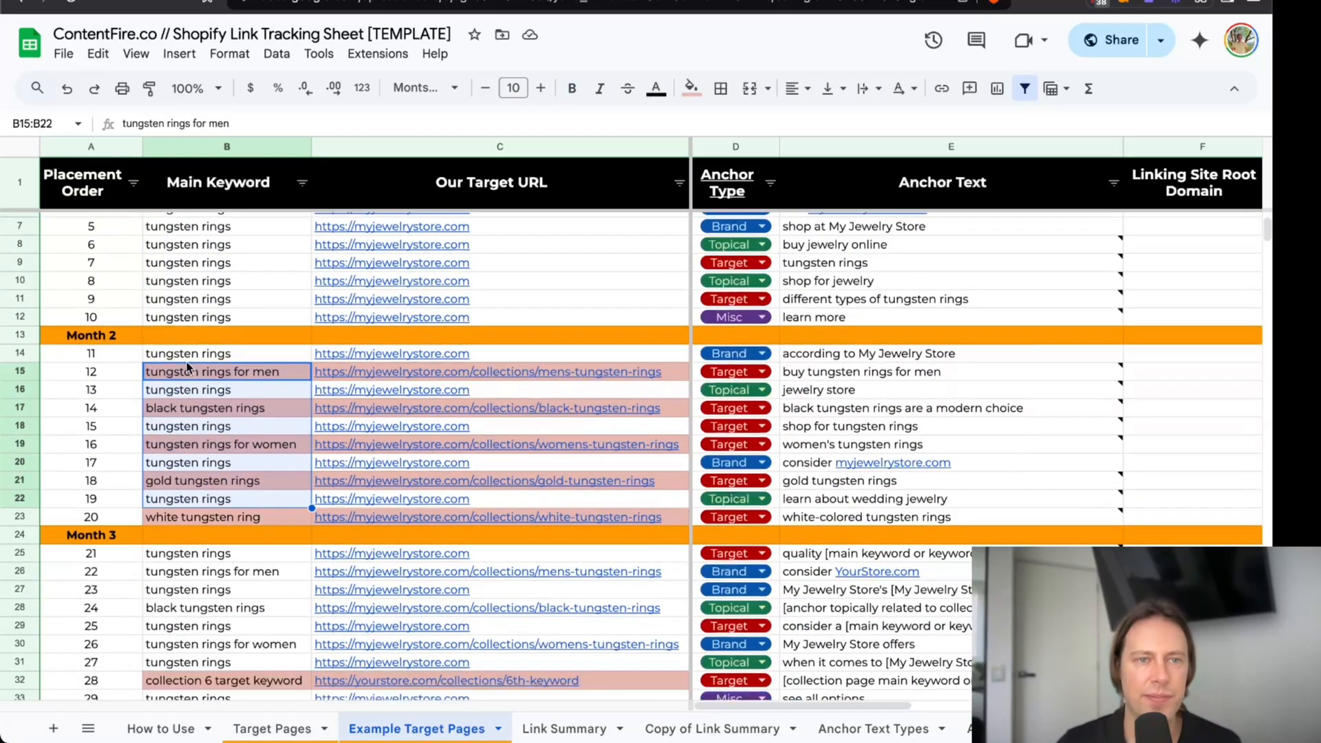
pyautogui.moveTo(611, 370); pyautogui.dragTo(614, 520)
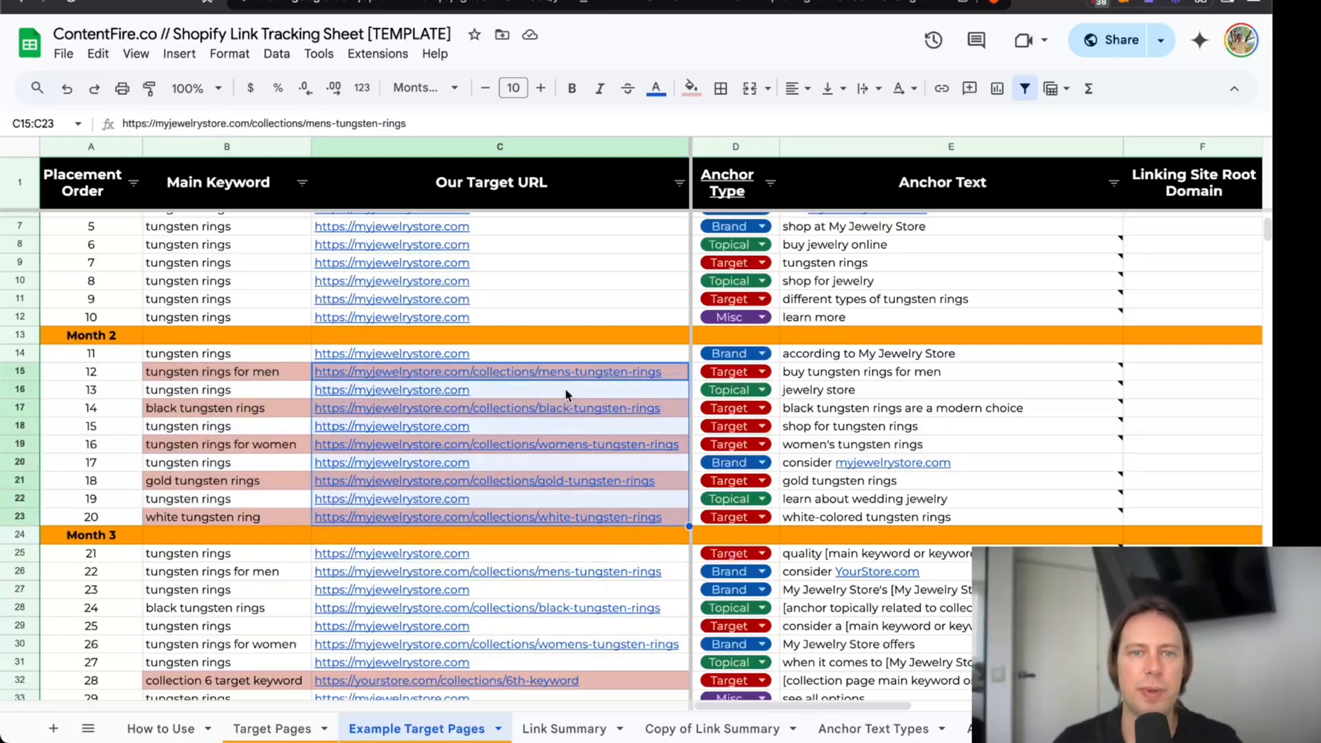
pyautogui.click(255, 374)
pyautogui.scroll(-3, 253, 366)
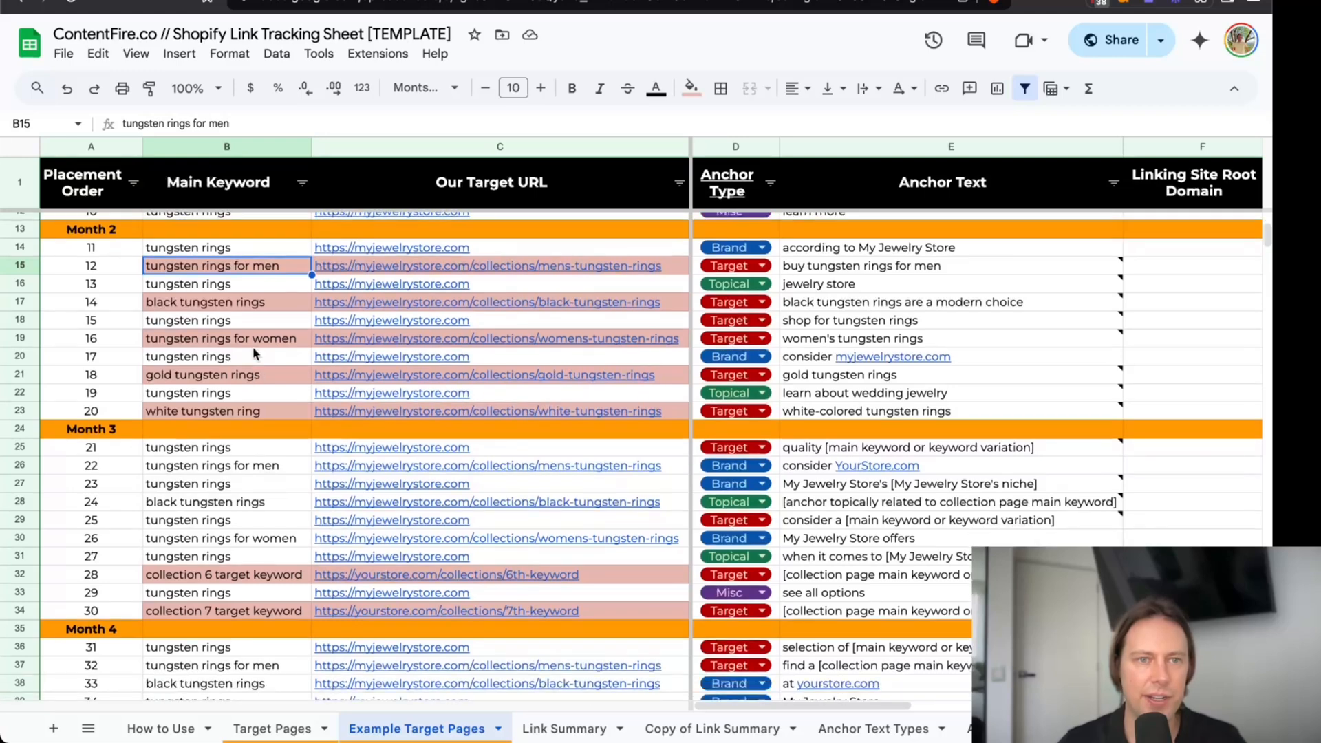
pyautogui.moveTo(256, 274); pyautogui.dragTo(253, 412)
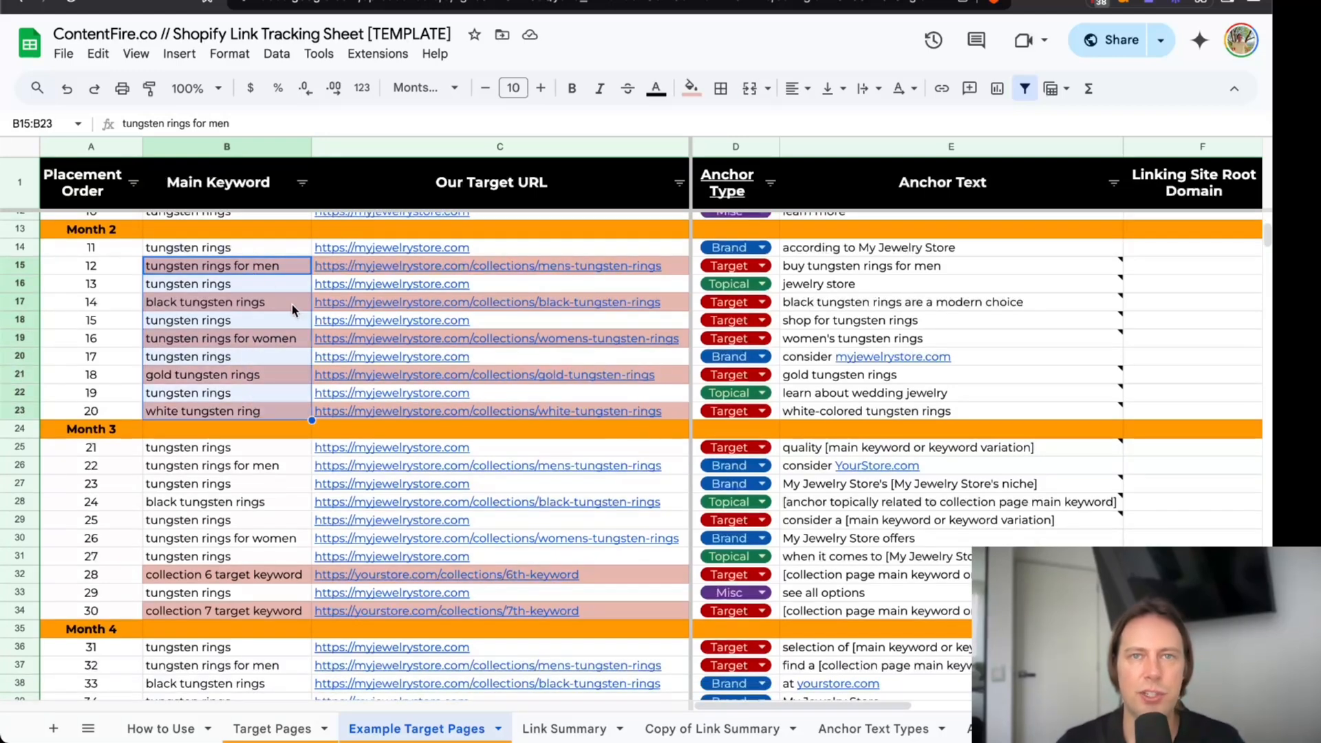
# Examine how the Month 2 keywords carry into Months 3 to 5 and which highlighted collection keywords are still placeholders.
pyautogui.scroll(-2, 257, 365)
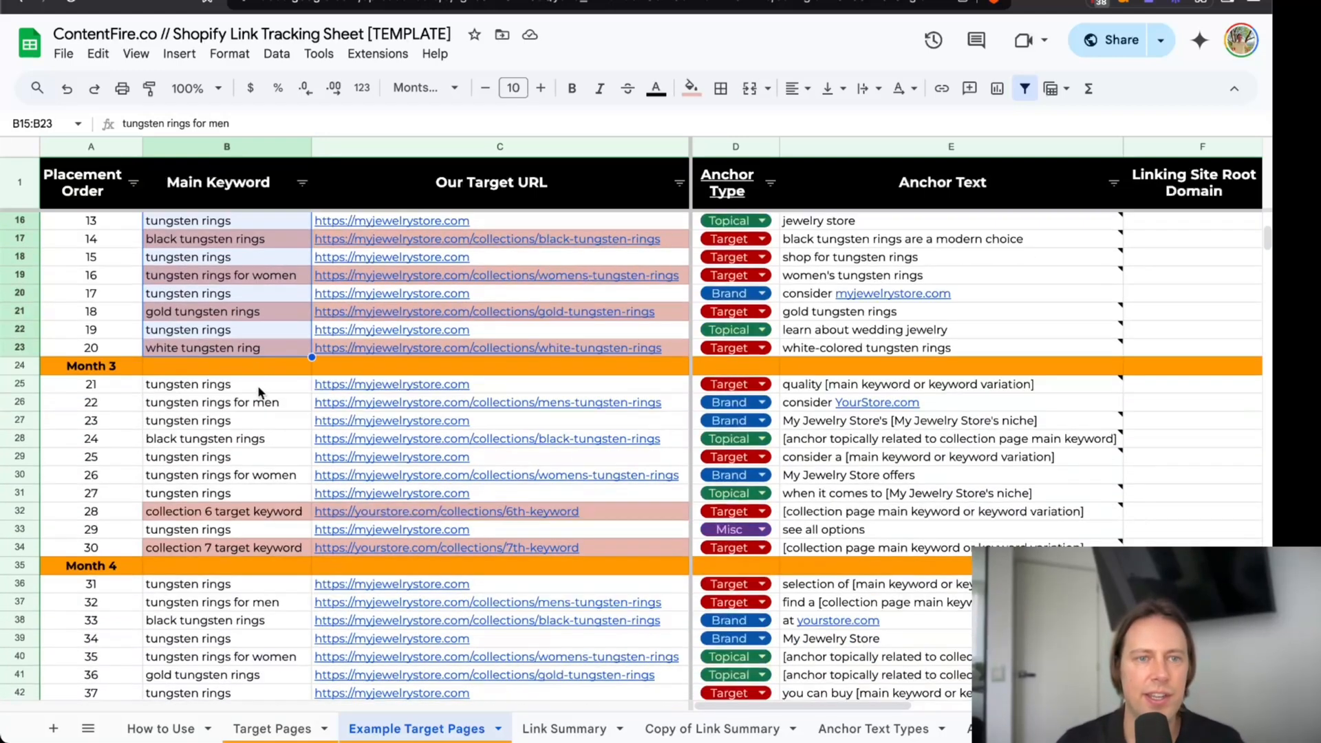
pyautogui.click(265, 403)
pyautogui.click(258, 444)
pyautogui.click(270, 482)
pyautogui.click(272, 406)
pyautogui.scroll(-1, 263, 441)
pyautogui.scroll(-5, 262, 413)
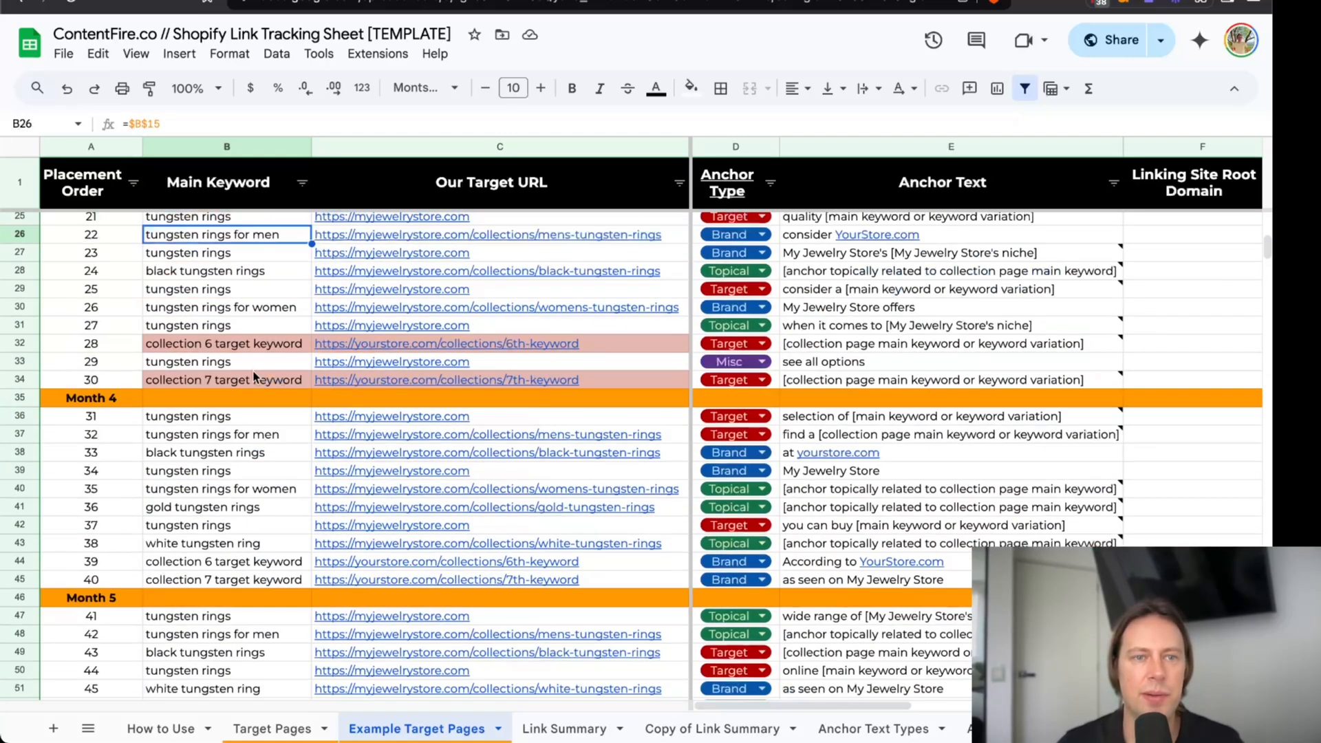
pyautogui.click(250, 345)
pyautogui.click(248, 375)
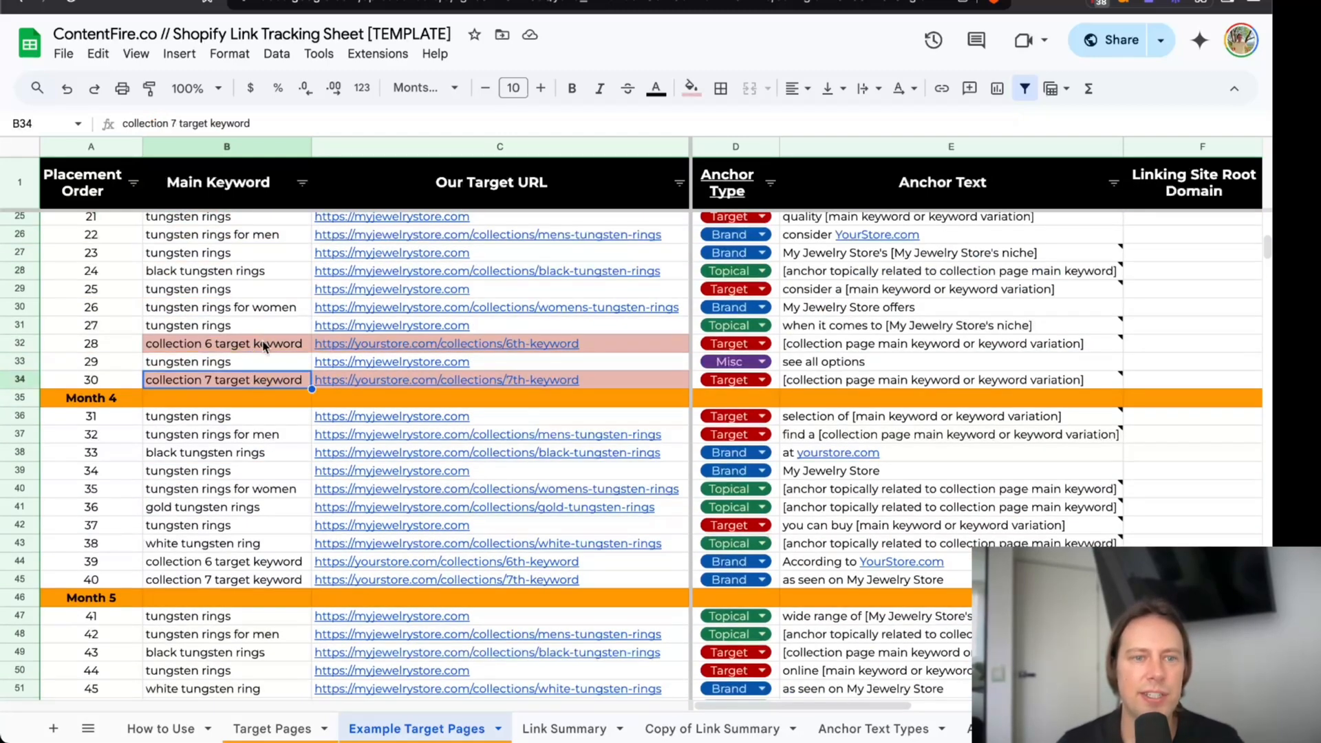
pyautogui.scroll(-6, 258, 371)
pyautogui.scroll(-1, 254, 373)
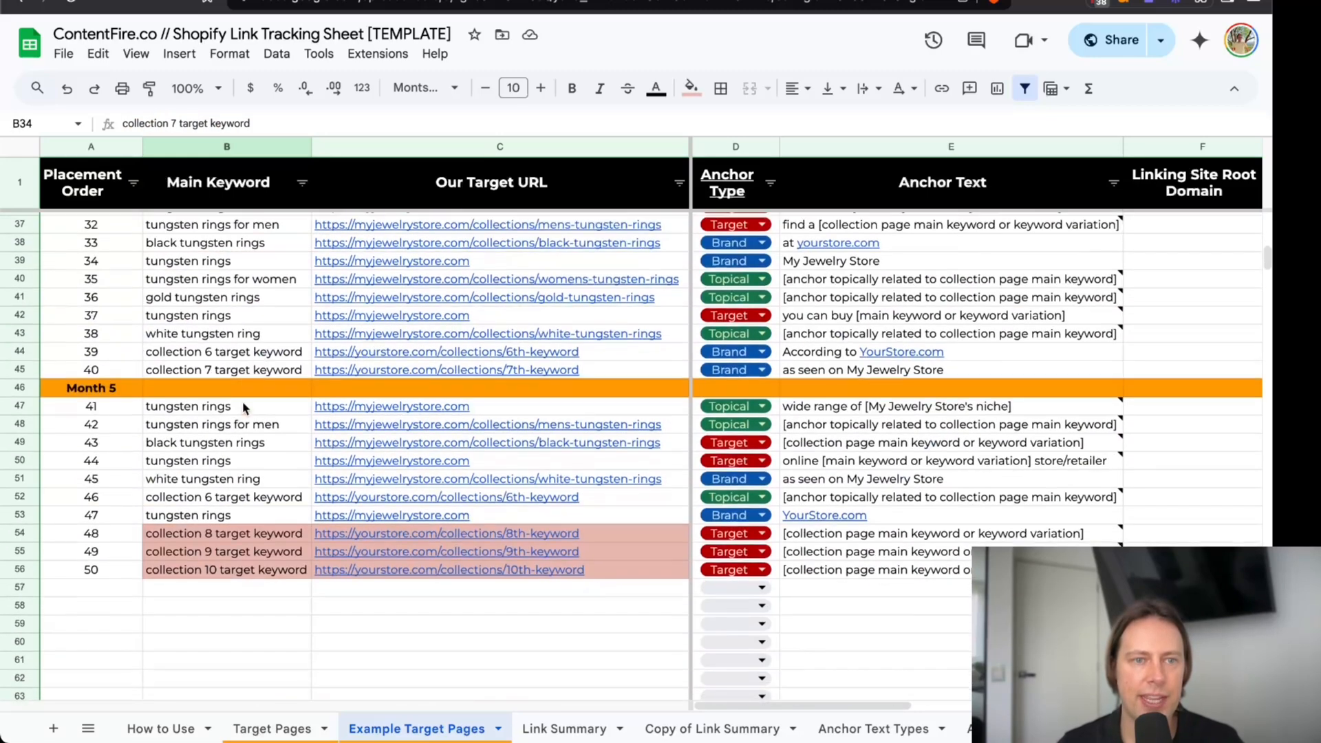
# Look back over the placement plan from Month 1 to Month 5 and select the Month 2 main keywords in B15:B23.
pyautogui.scroll(12, 224, 437)
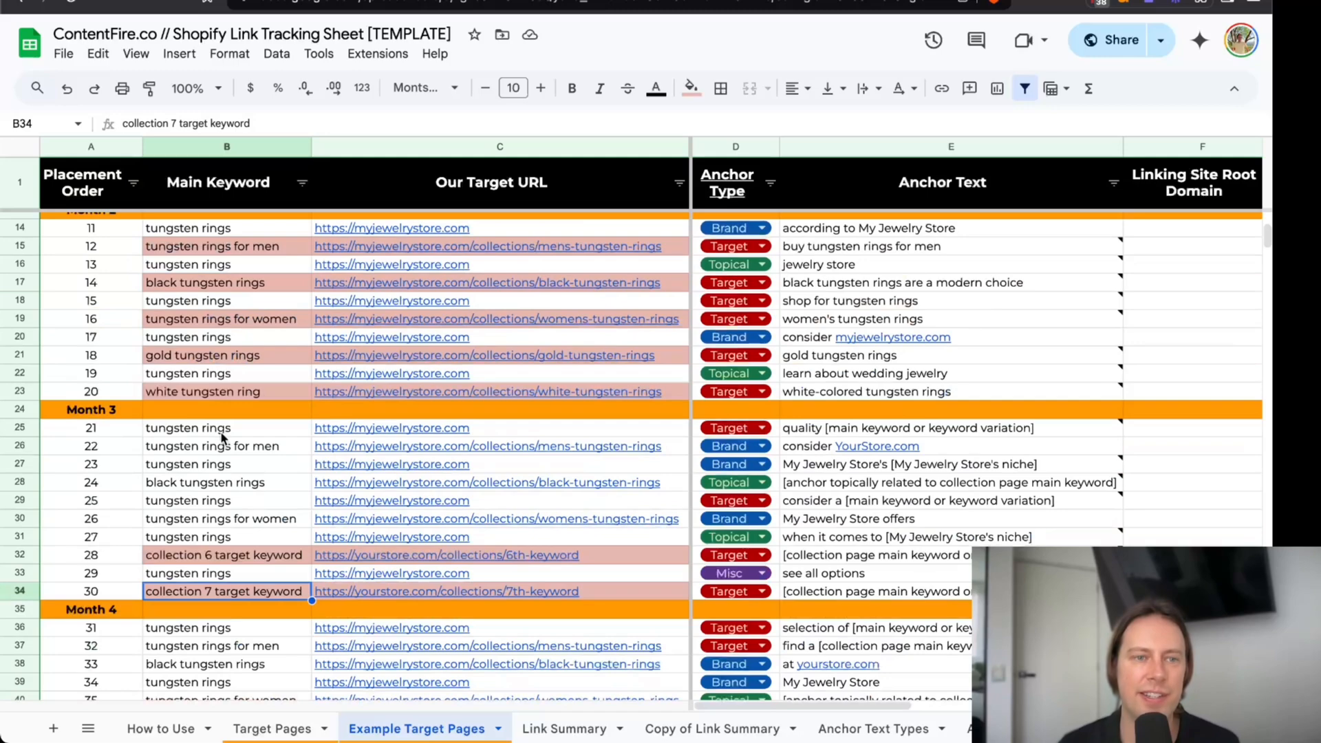
pyautogui.scroll(6, 224, 437)
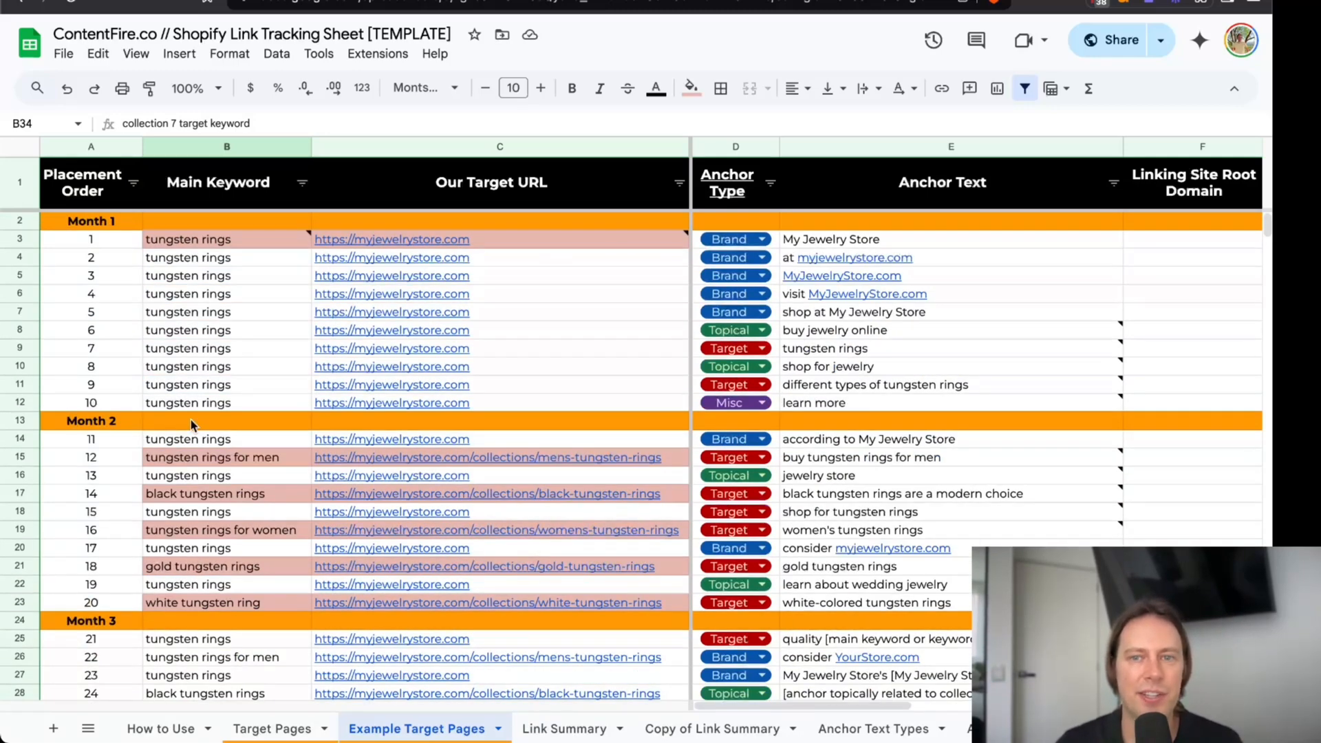
pyautogui.scroll(-7, 193, 424)
pyautogui.scroll(7, 193, 425)
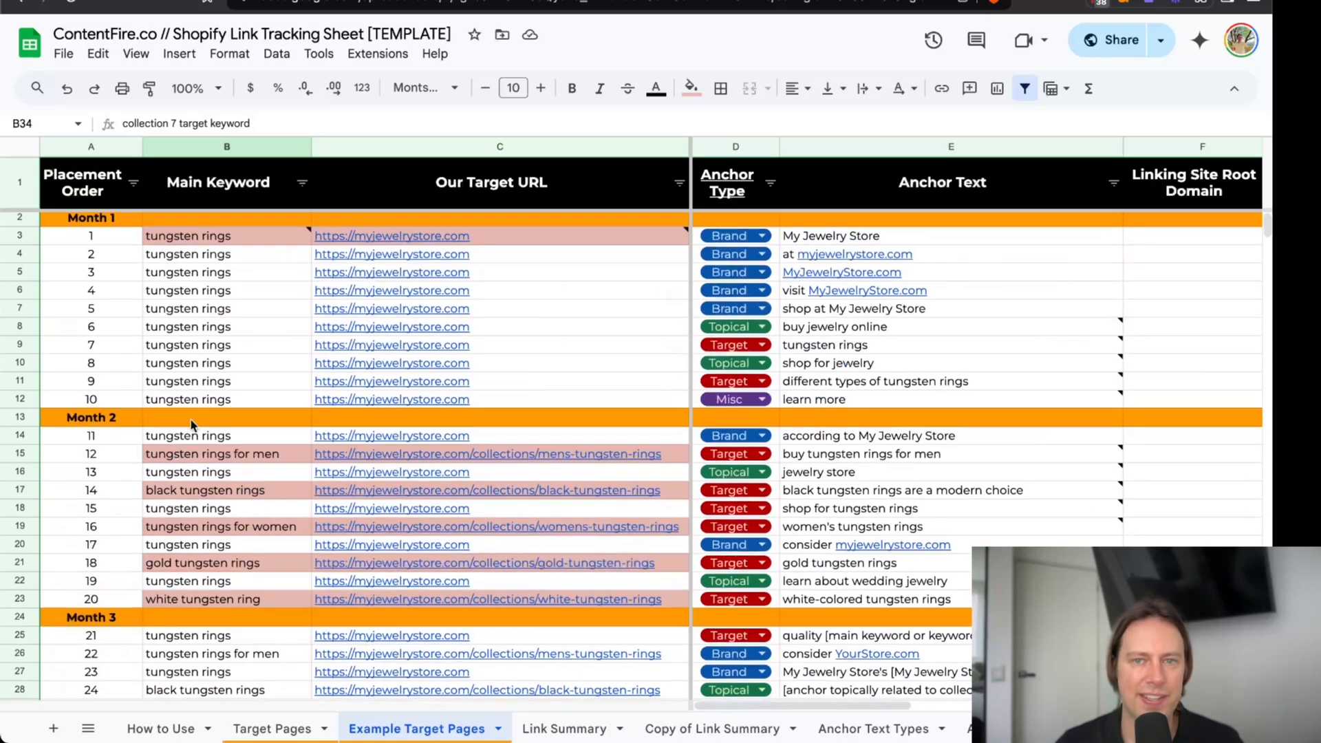
pyautogui.scroll(-8, 192, 424)
pyautogui.click(208, 482)
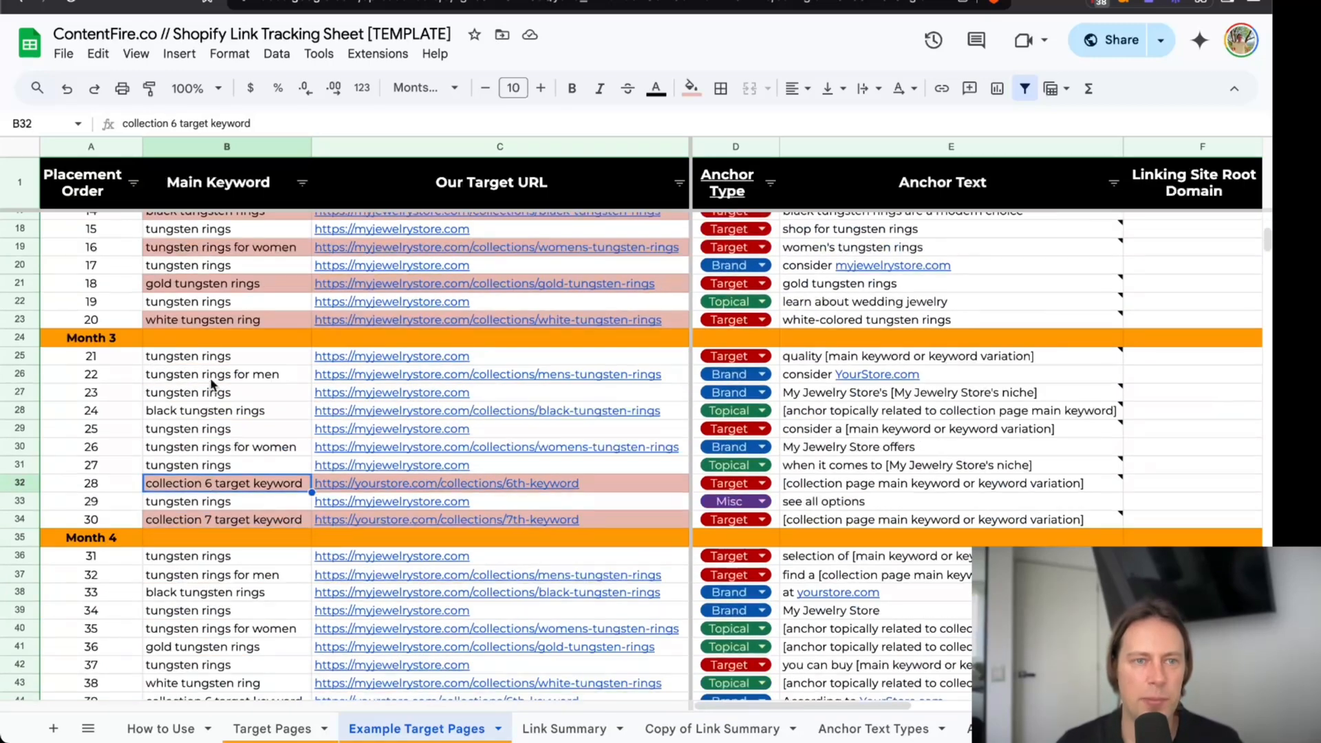
pyautogui.scroll(8, 230, 358)
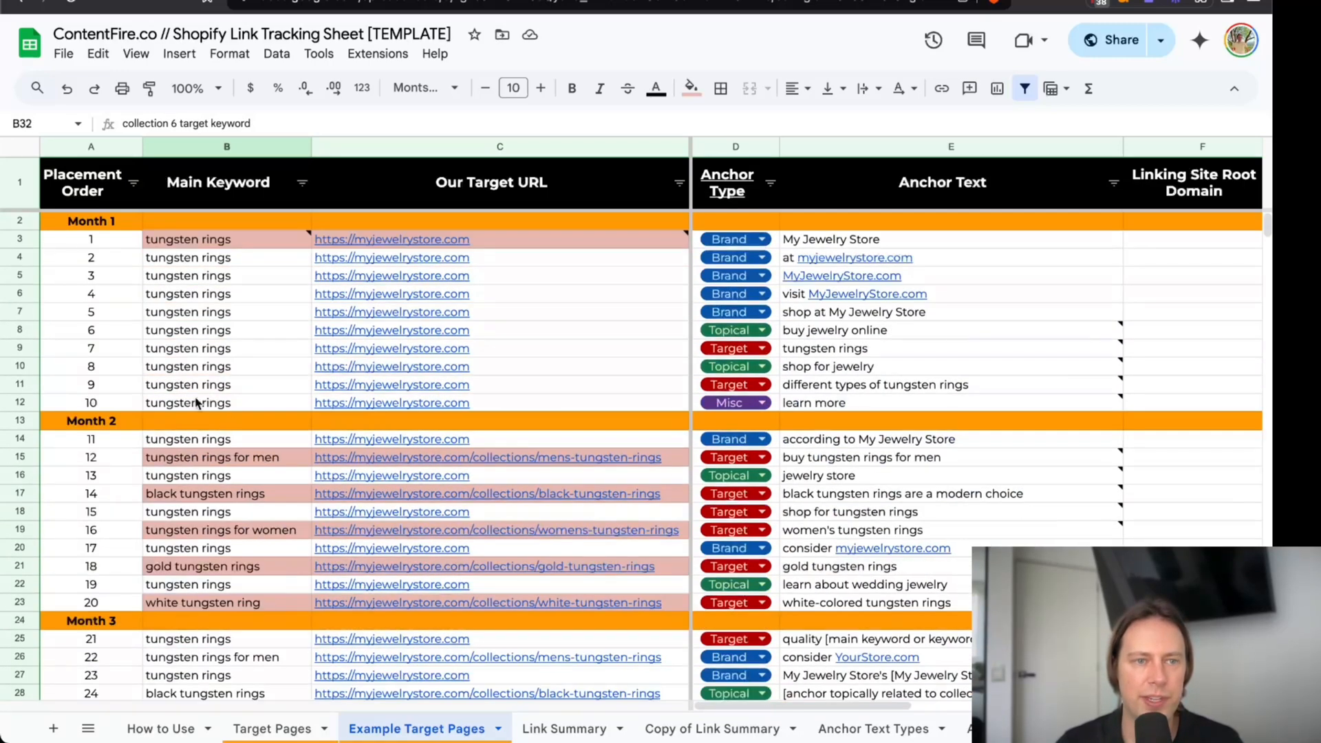
pyautogui.scroll(-6, 174, 406)
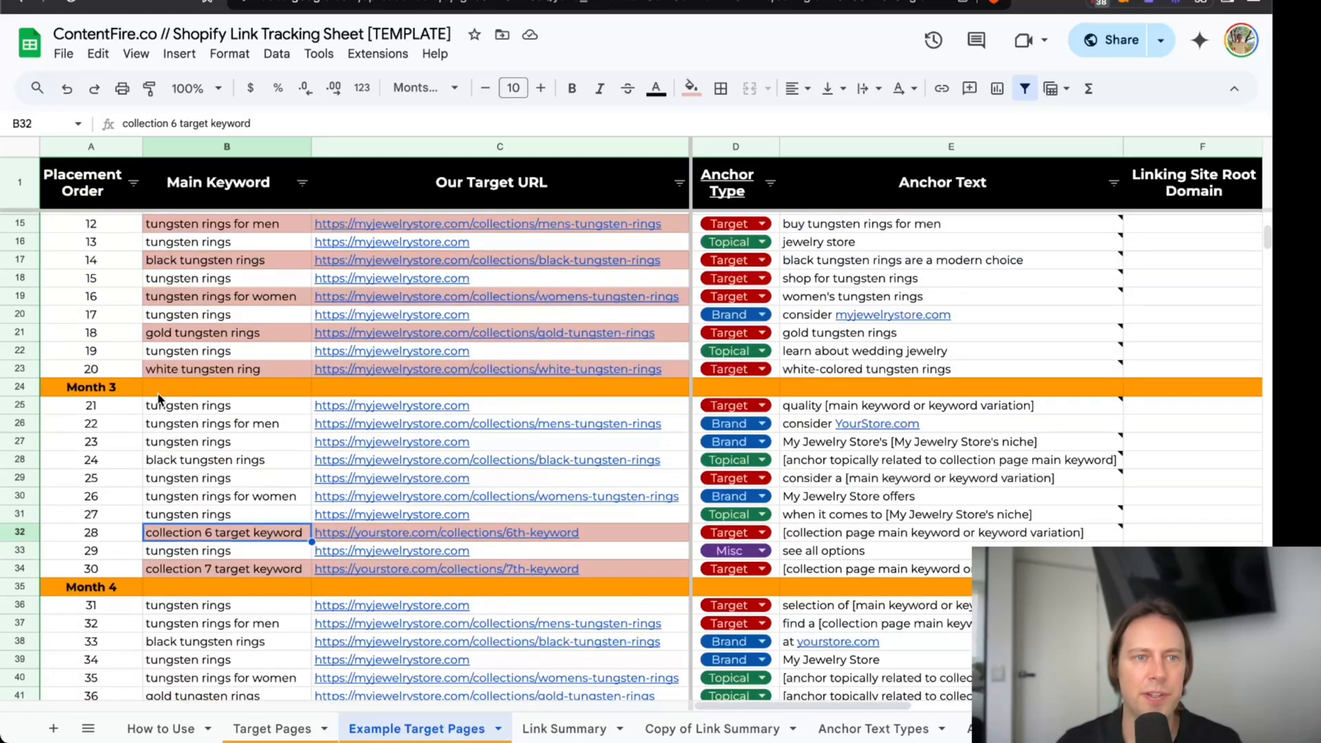
pyautogui.scroll(-9, 158, 397)
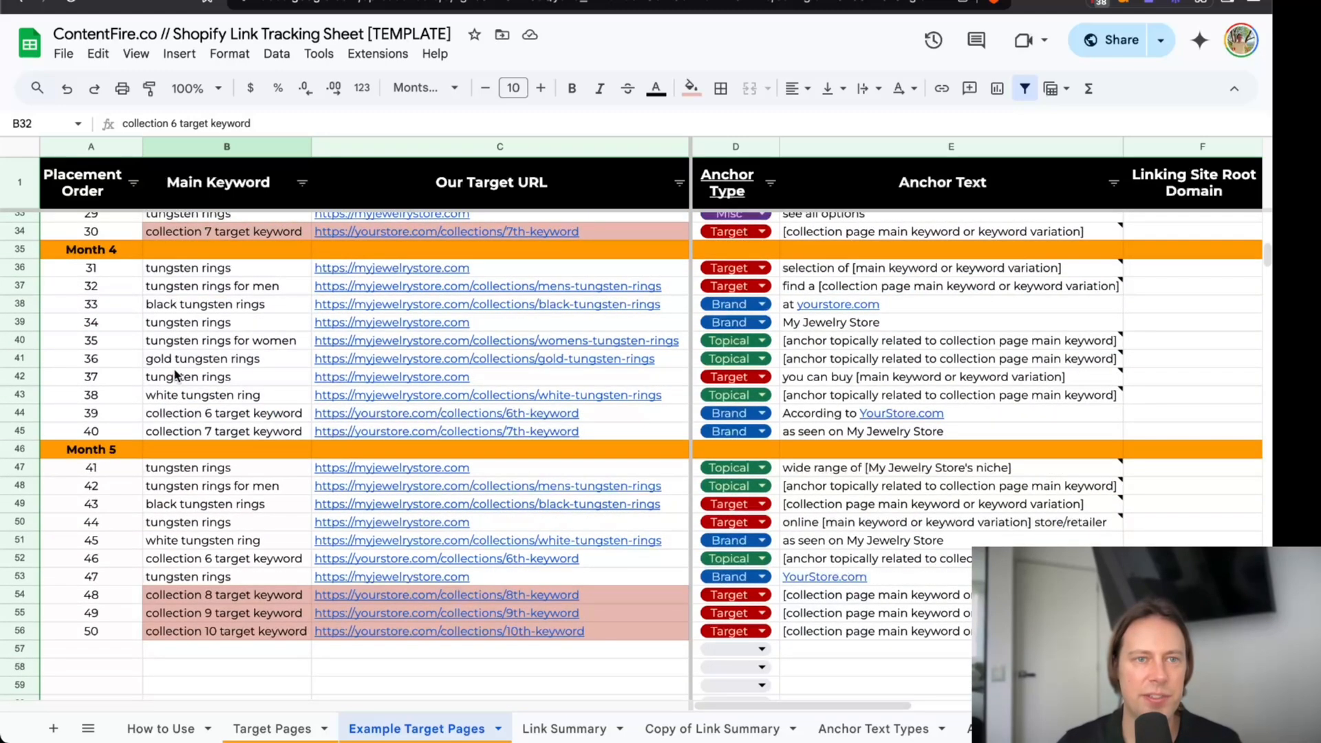
pyautogui.scroll(13, 175, 410)
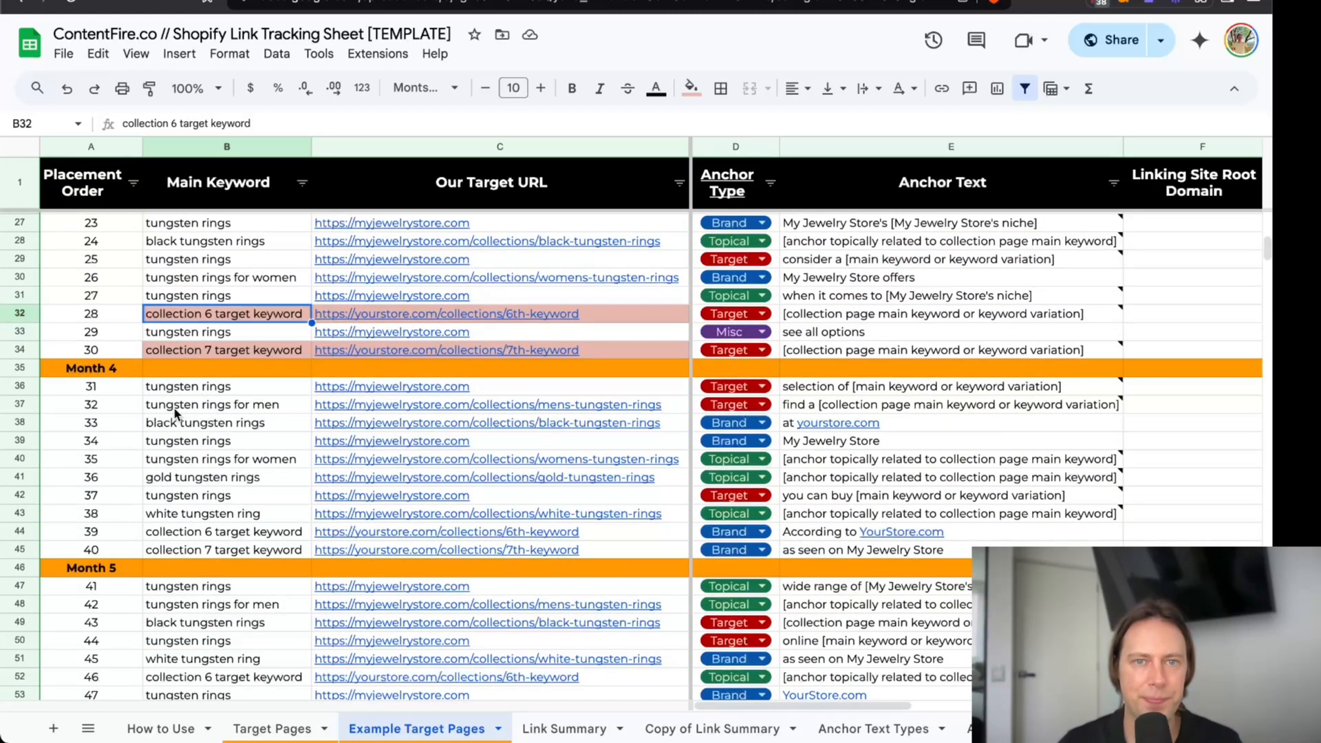
pyautogui.scroll(-1, 190, 386)
pyautogui.moveTo(207, 331); pyautogui.dragTo(208, 465)
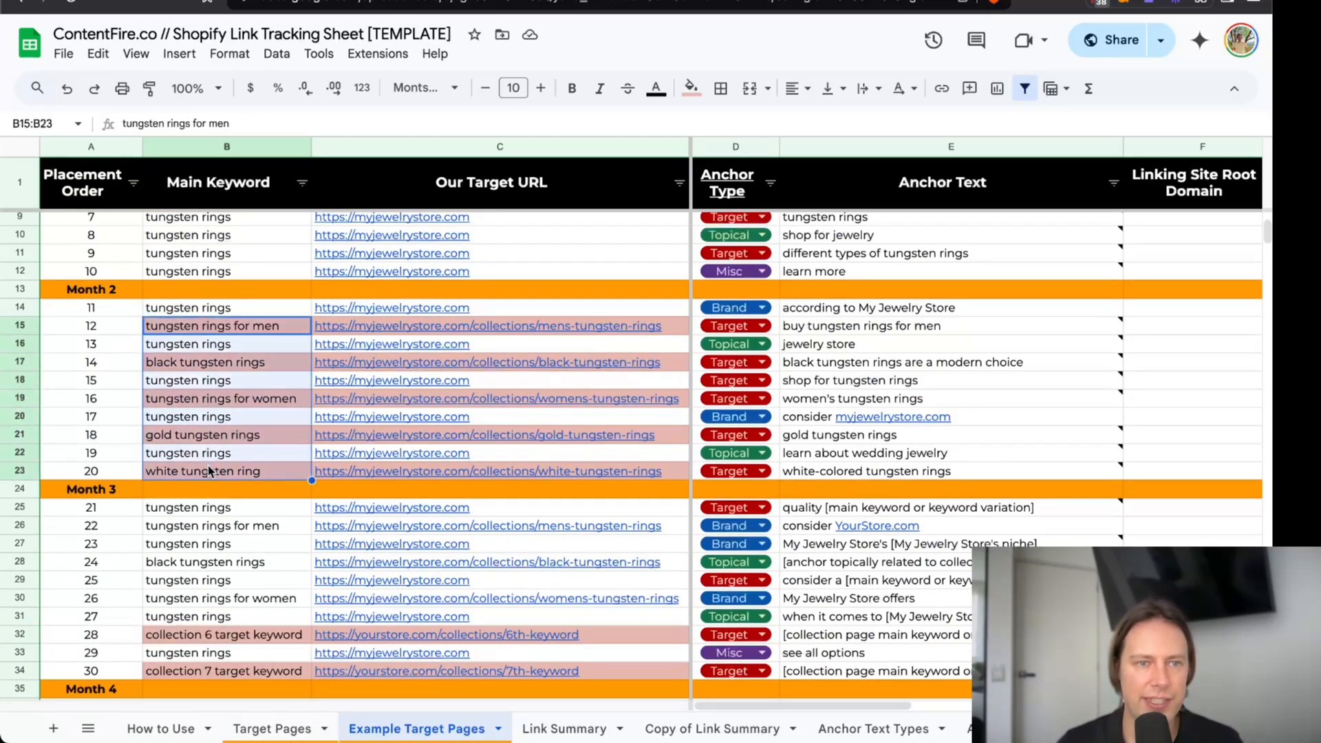
# Check the men's tungsten rings collection URL in the Month 2, Month 3 and Month 4 placements.
pyautogui.click(548, 334)
pyautogui.scroll(-3, 368, 447)
pyautogui.click(368, 444)
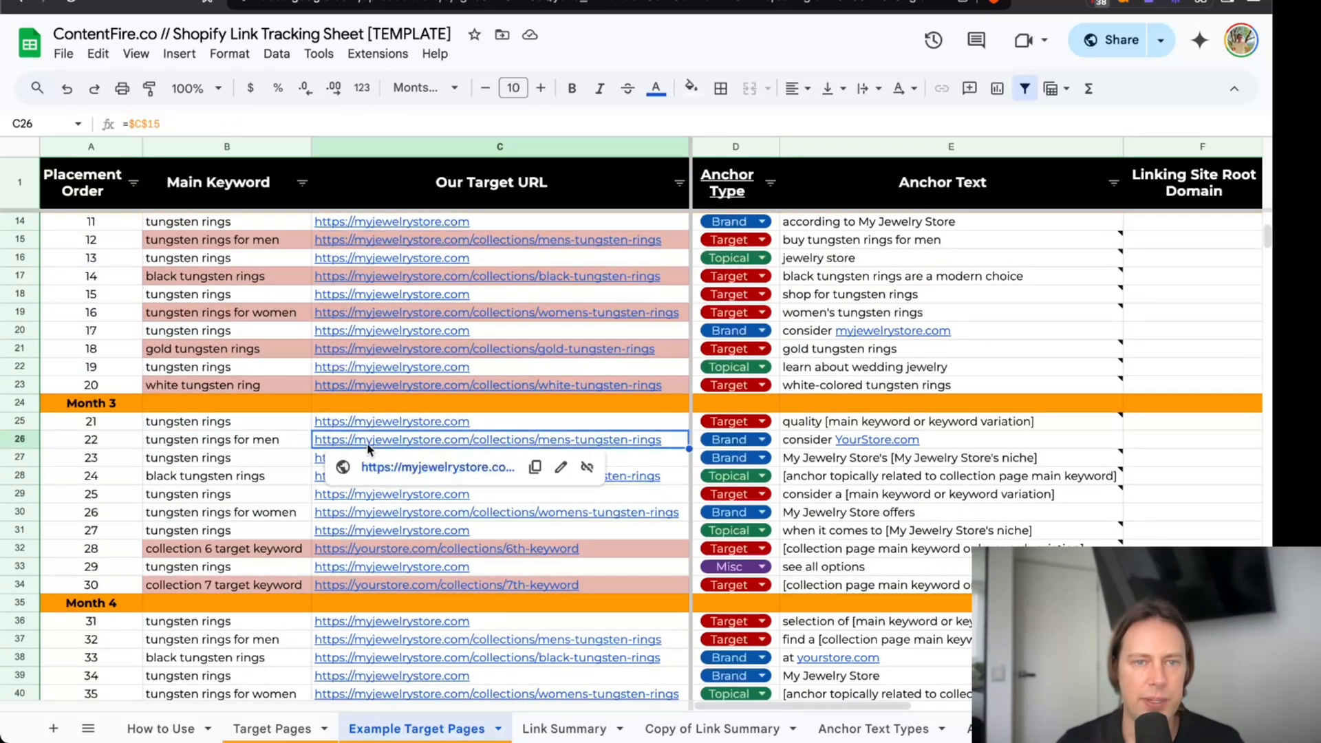
pyautogui.scroll(-3, 144, 458)
pyautogui.click(375, 556)
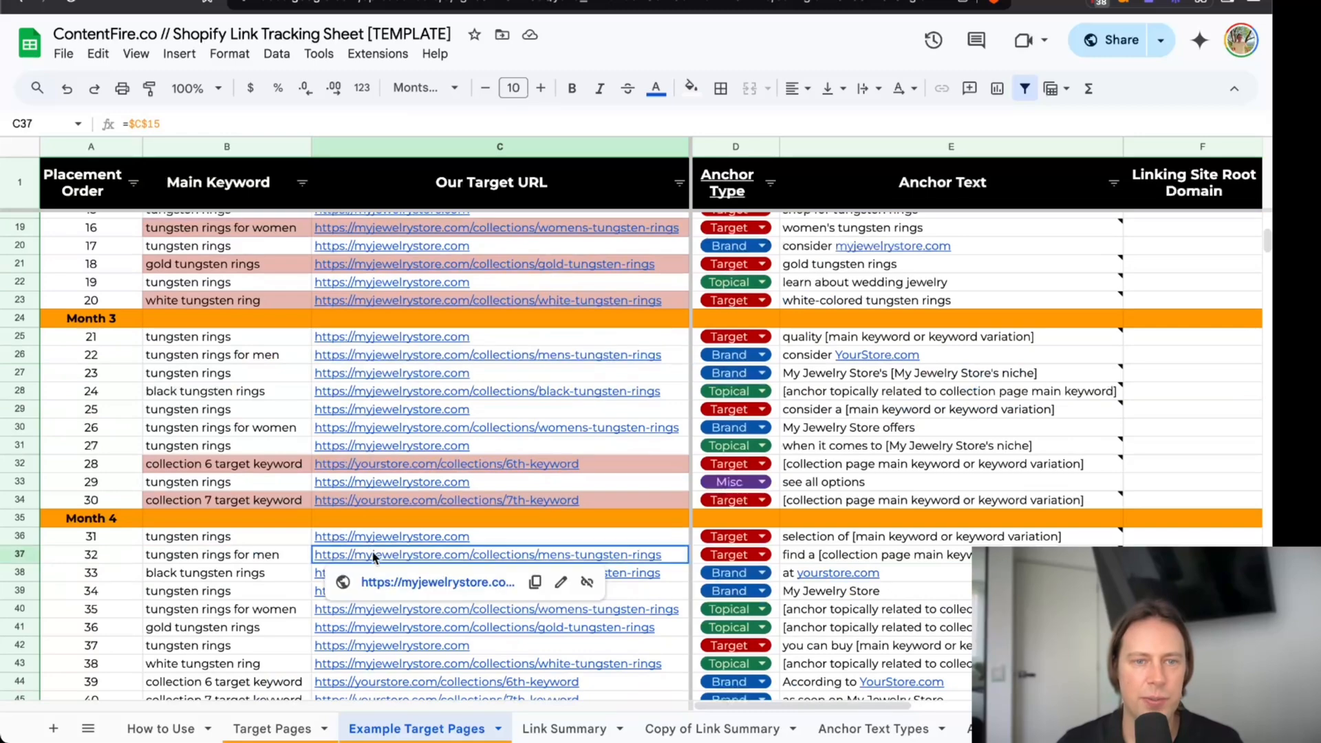
# Switch to the Keyword Research & Page Grouping spreadsheet and check the search volume for "tungsten rings for men" under Collection Pages.
pyautogui.click(537, 1)
pyautogui.hotkey('ctrl', 'c')
pyautogui.scroll(5, 362, 301)
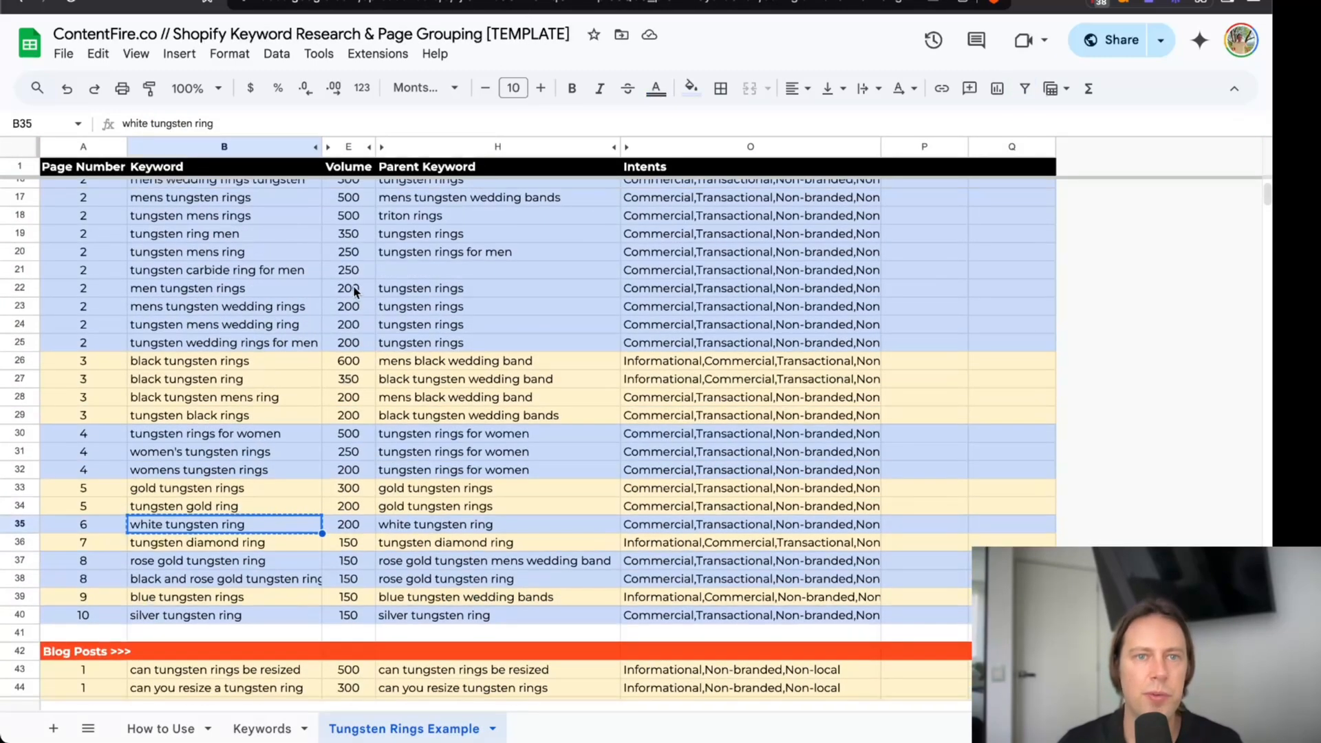
pyautogui.click(349, 250)
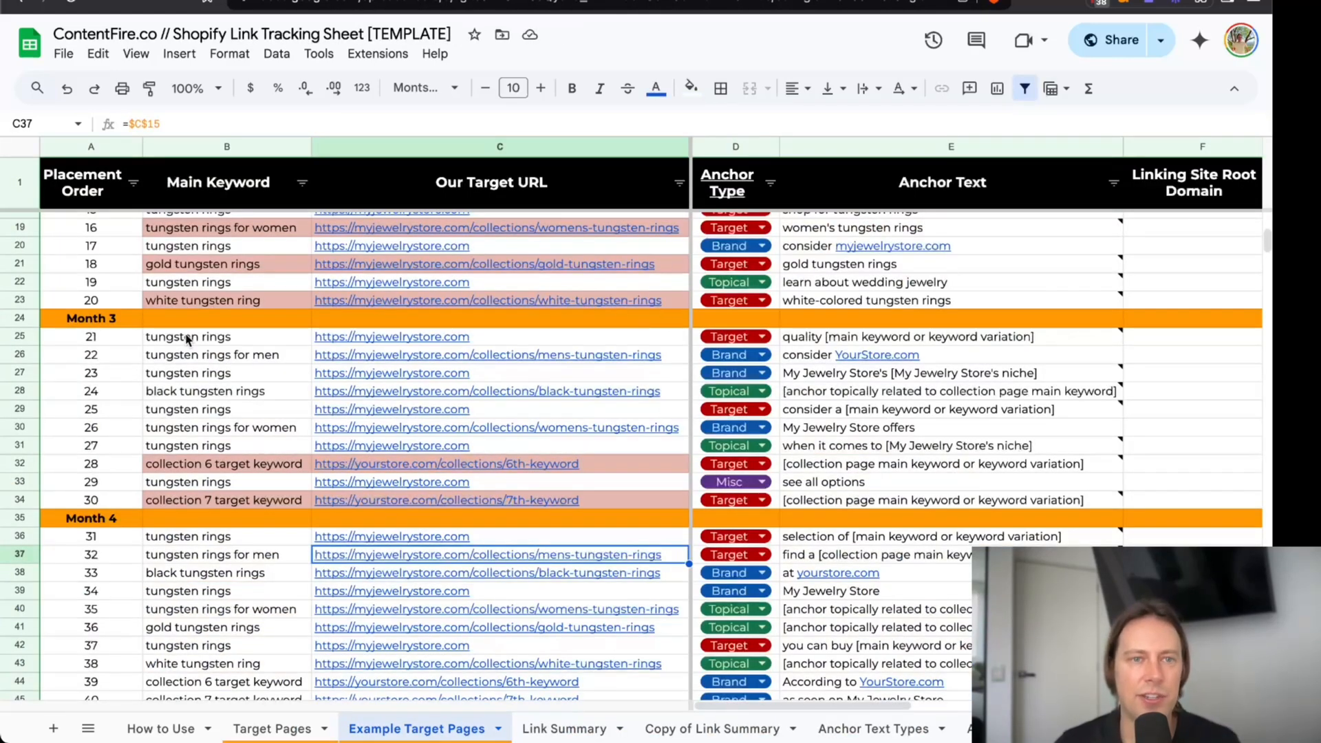
# Return to the Link Tracking Sheet and examine how the men's collection page and other target pages recur across Months 1 to 5.
pyautogui.click(378, 355)
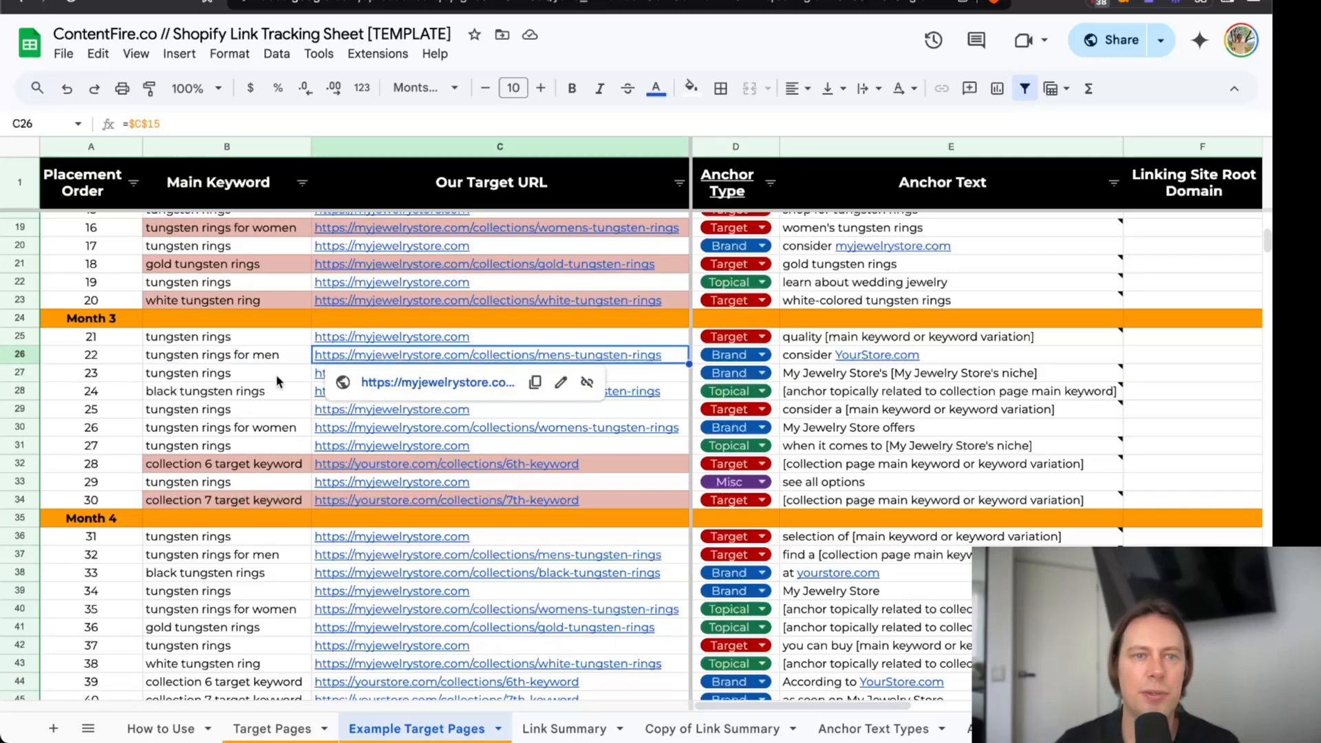
pyautogui.scroll(-5, 234, 424)
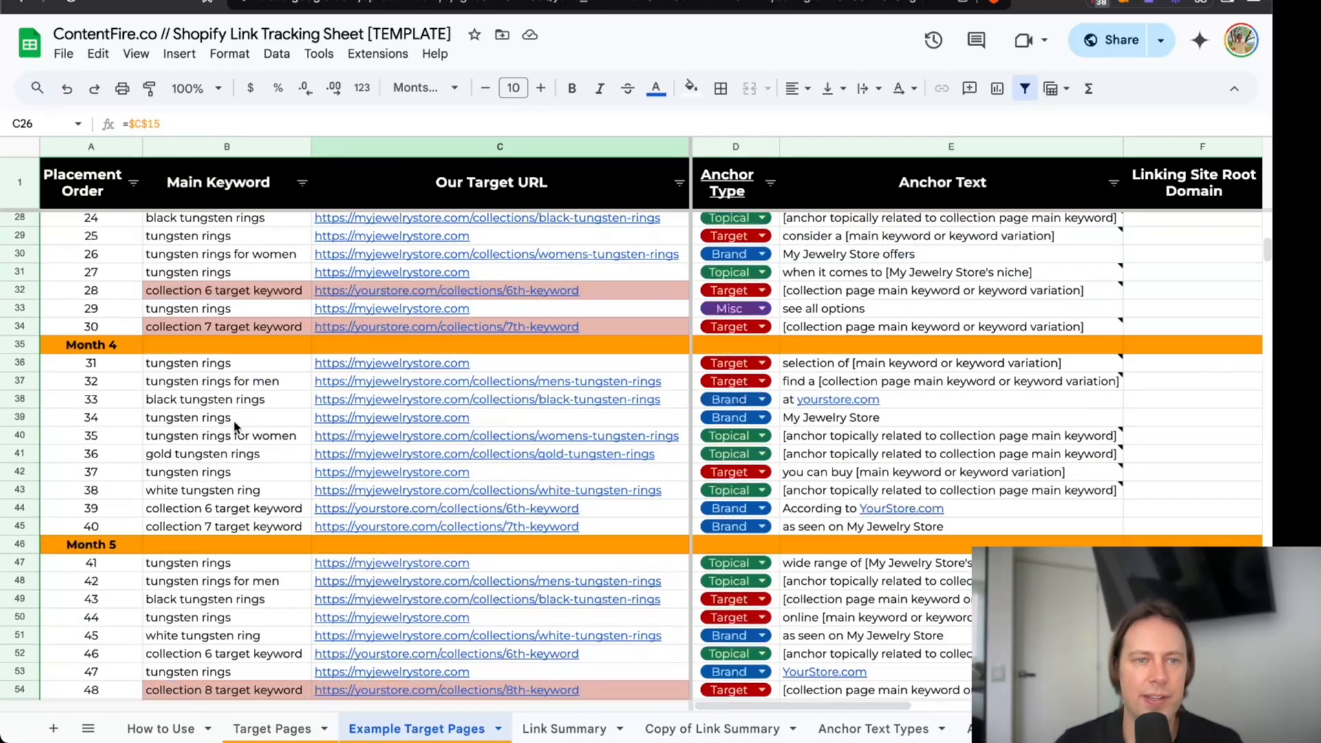
pyautogui.scroll(-4, 243, 399)
pyautogui.scroll(3, 244, 402)
pyautogui.scroll(10, 244, 405)
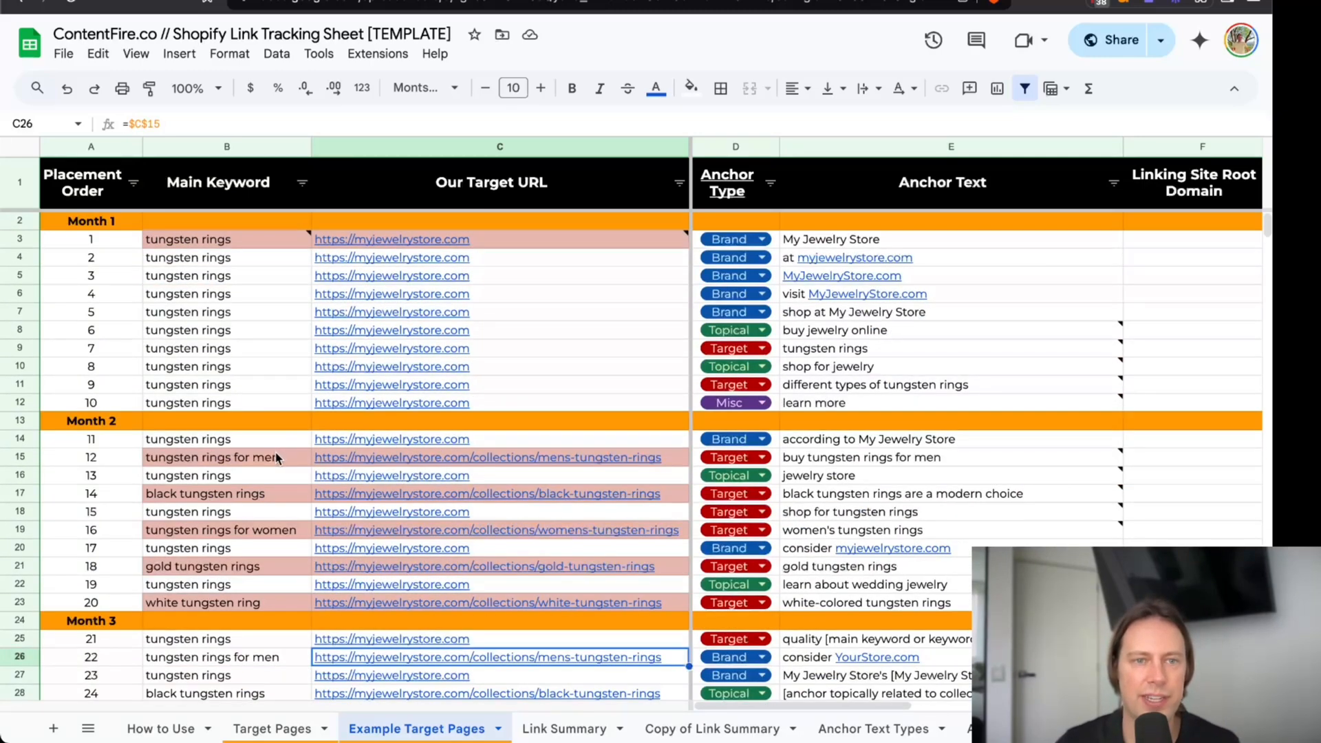
pyautogui.scroll(-2, 279, 426)
pyautogui.scroll(2, 280, 385)
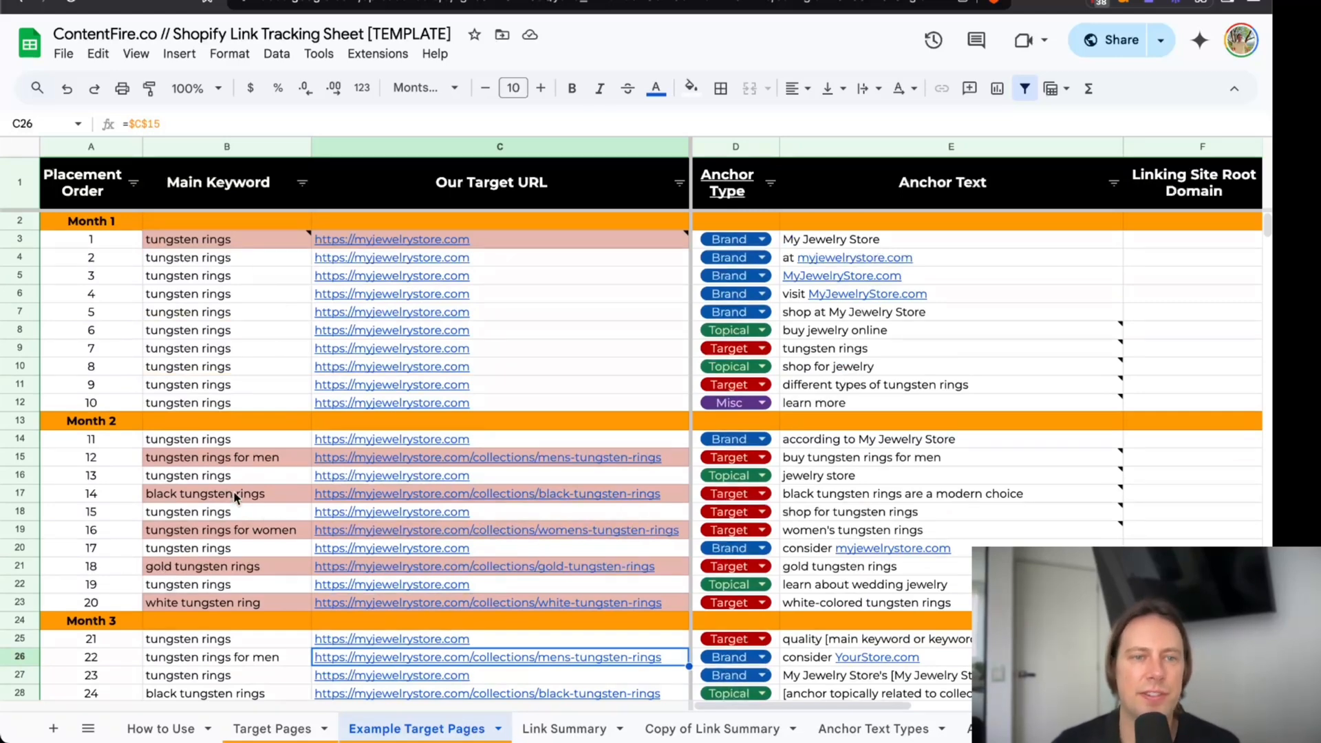
# Compare Month 2's "tungsten rings for men" keyword with its entry in the Keyword Research & Page Grouping spreadsheet.
pyautogui.scroll(-3, 226, 488)
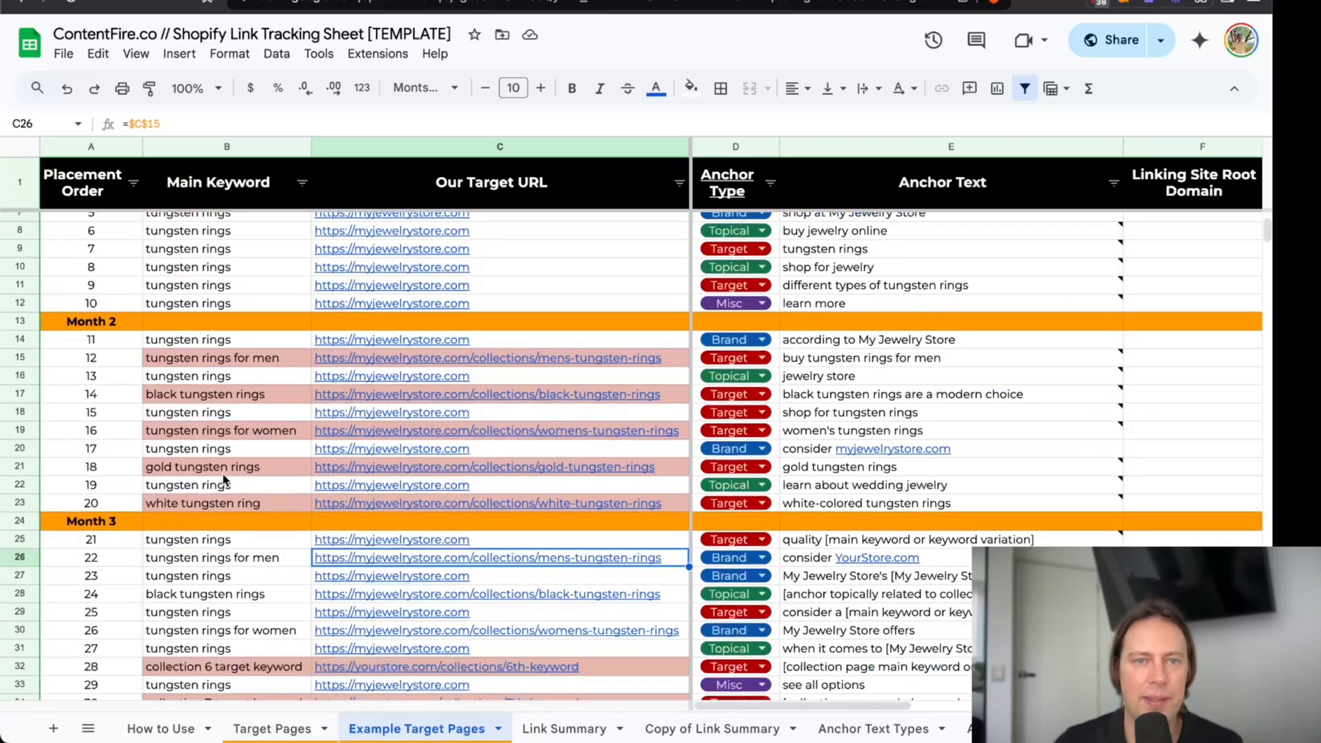
pyautogui.scroll(-1, 198, 371)
pyautogui.click(218, 321)
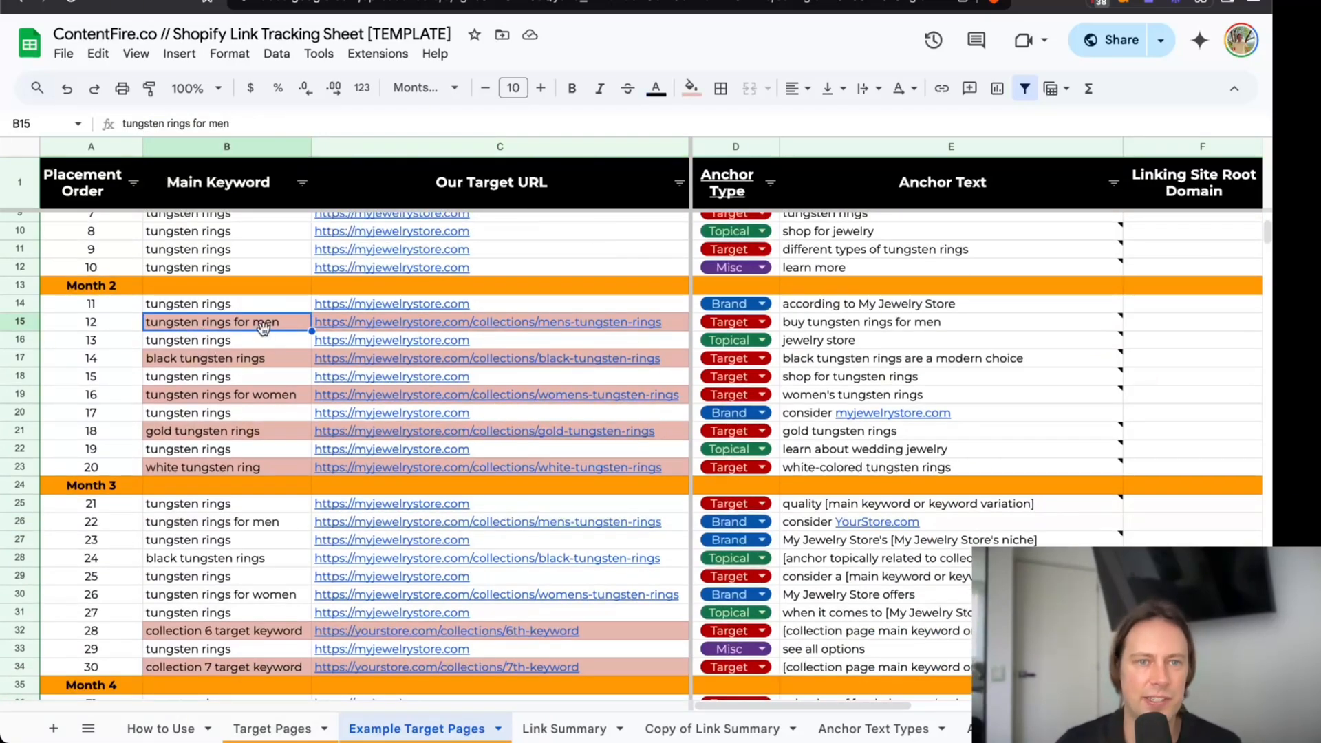
pyautogui.click(506, 1)
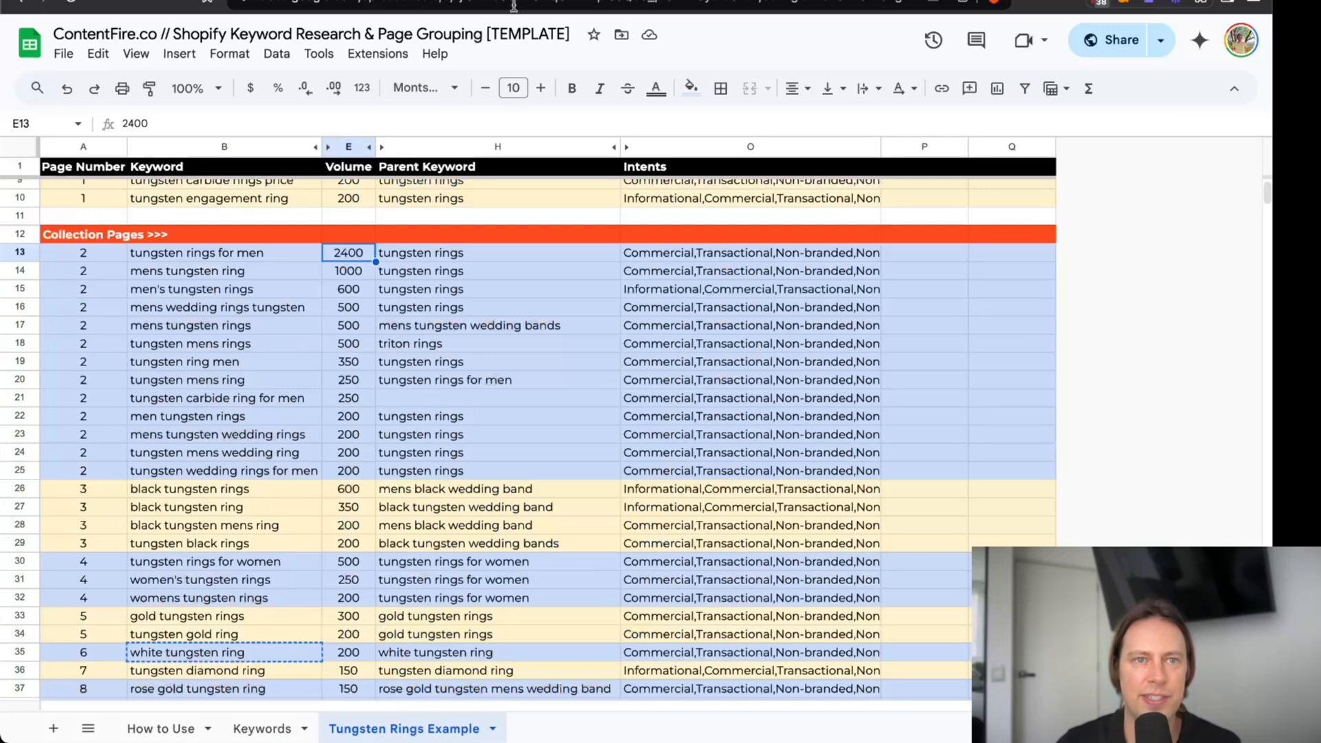
pyautogui.click(262, 252)
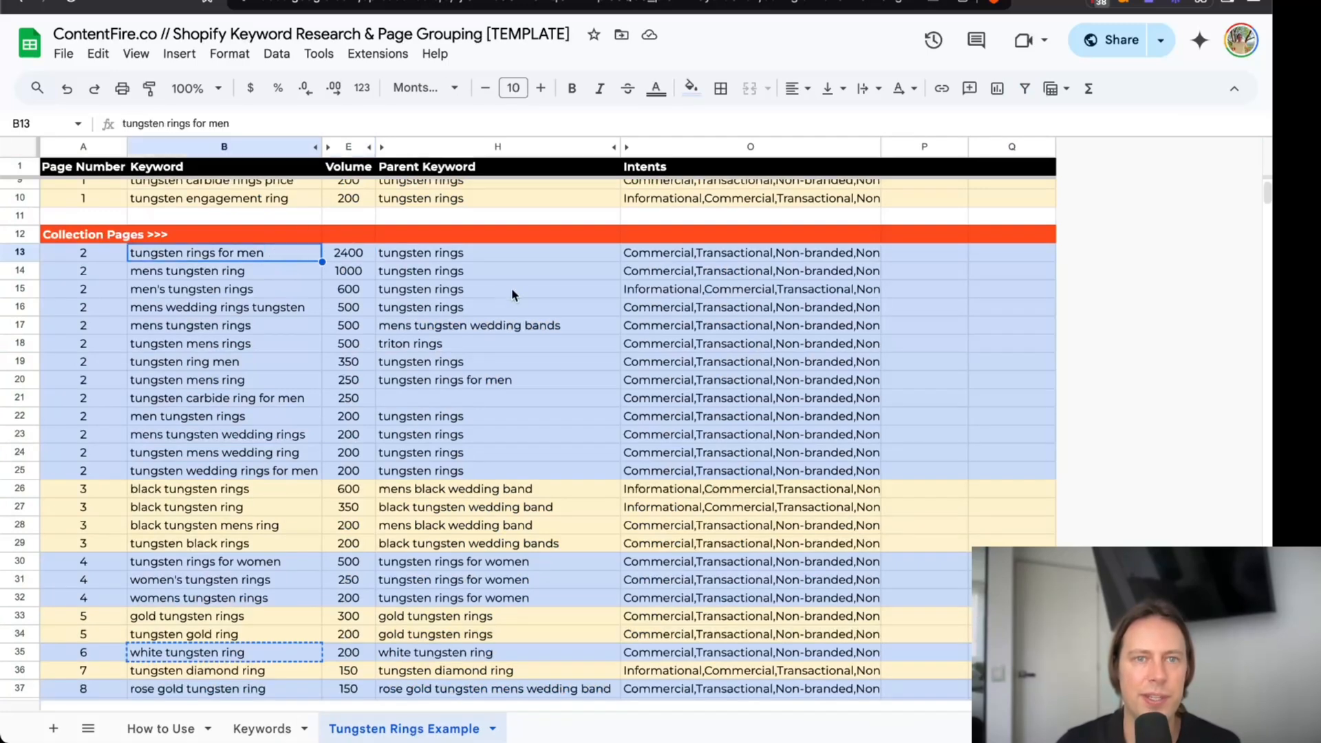
pyautogui.scroll(4, 511, 289)
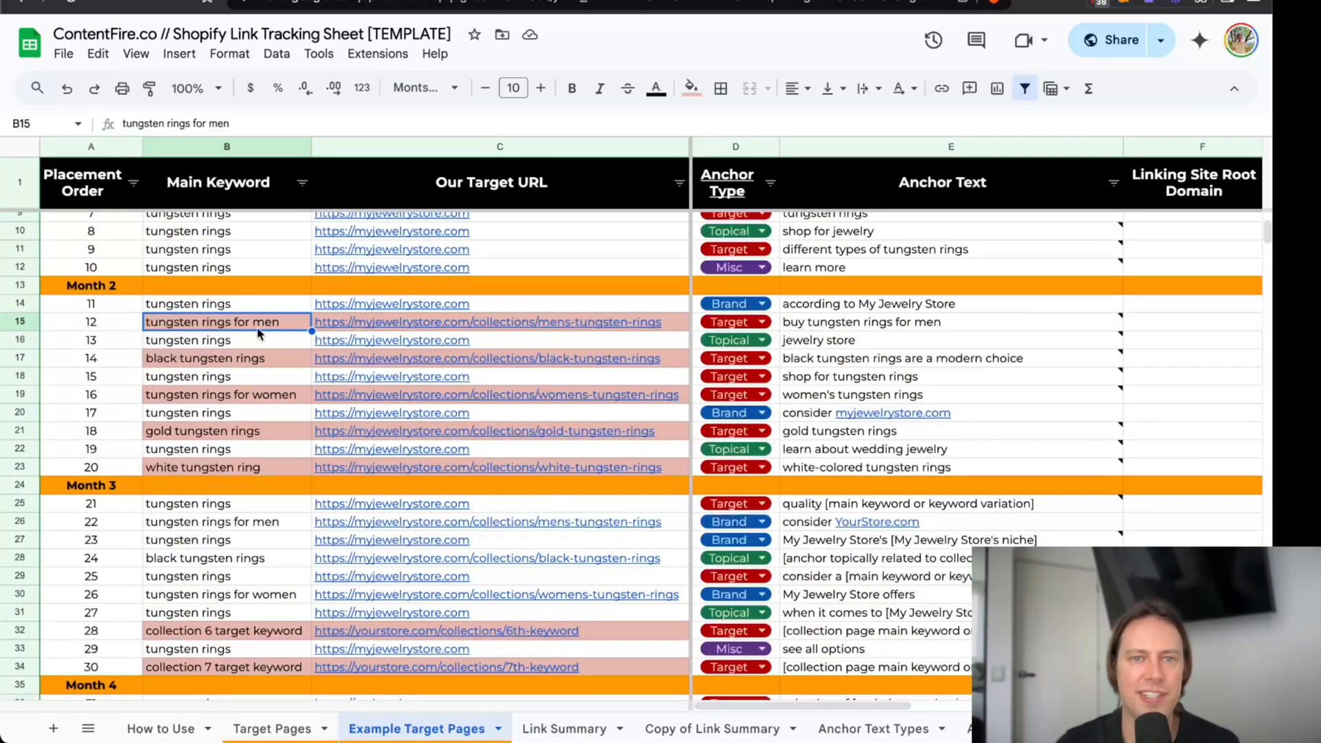
# Review the link tracking plan's main keywords and target URLs from Month 2 through the end of Month 5.
pyautogui.scroll(-5, 257, 327)
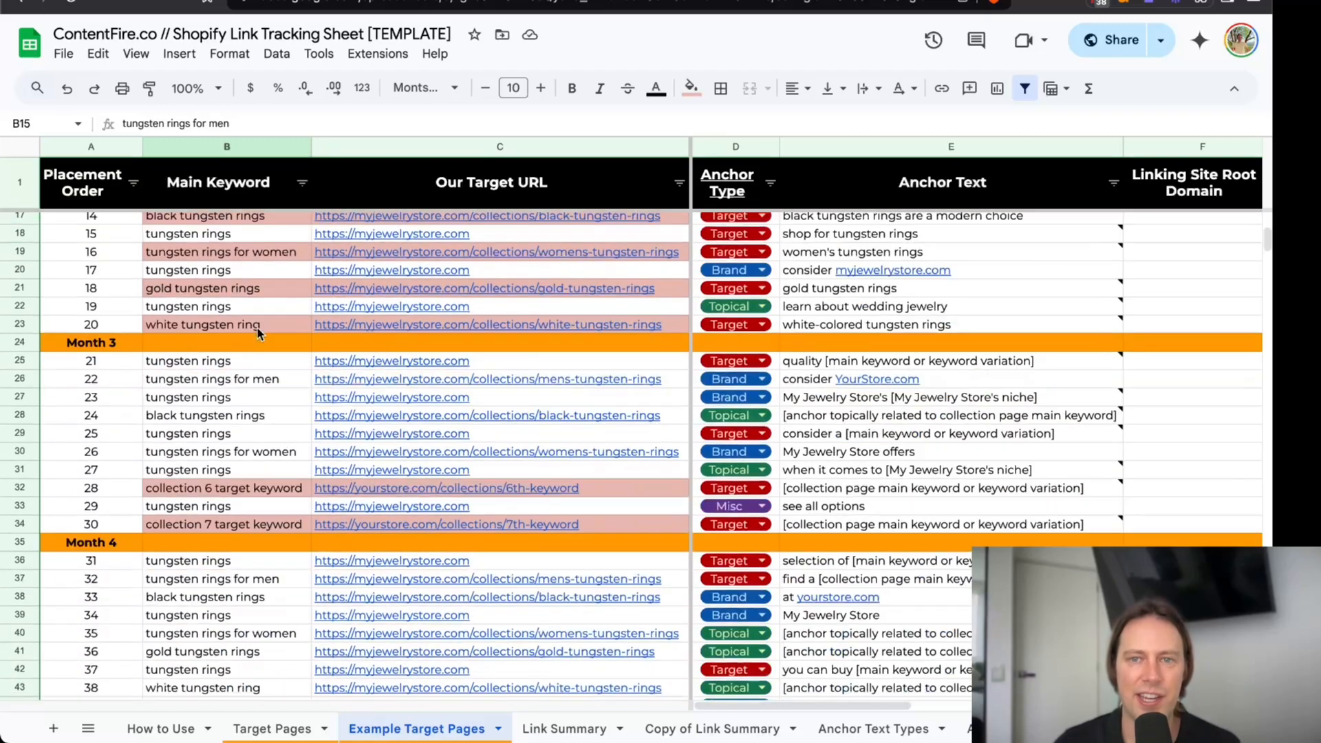
pyautogui.scroll(-8, 258, 333)
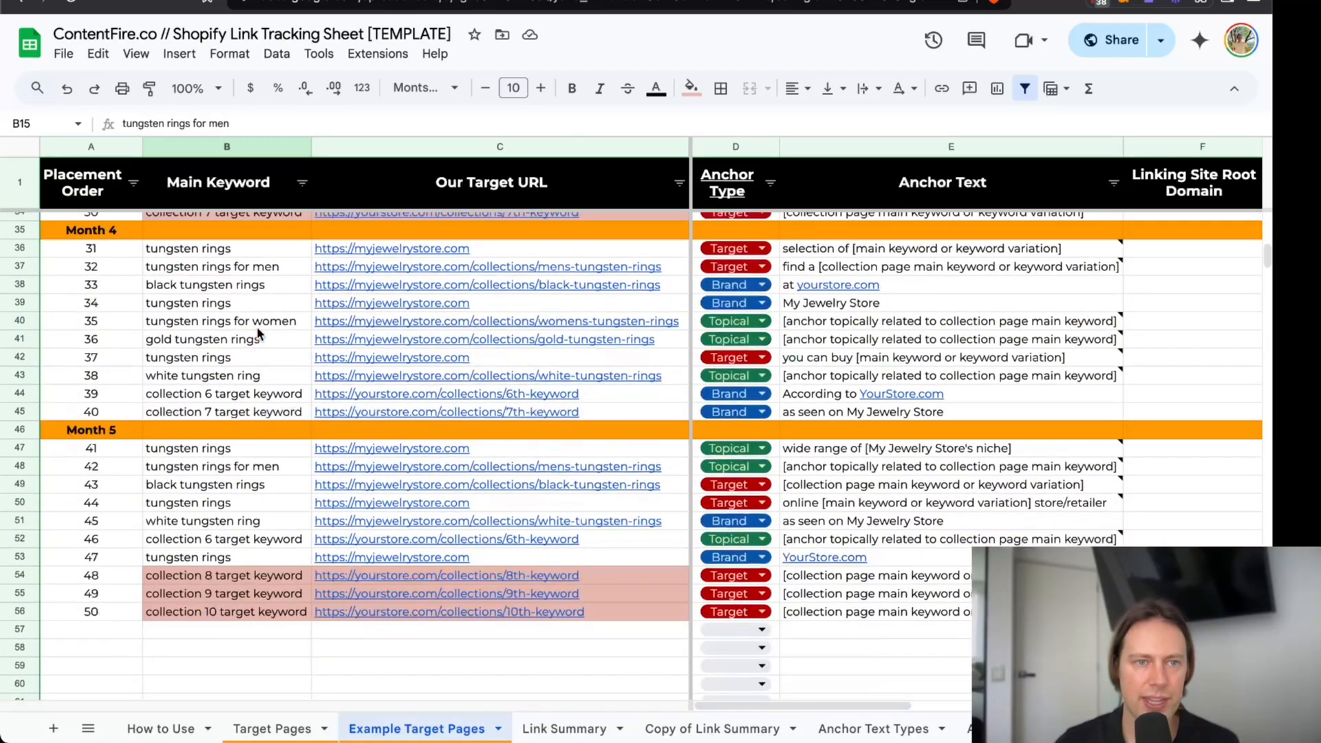
pyautogui.scroll(15, 259, 333)
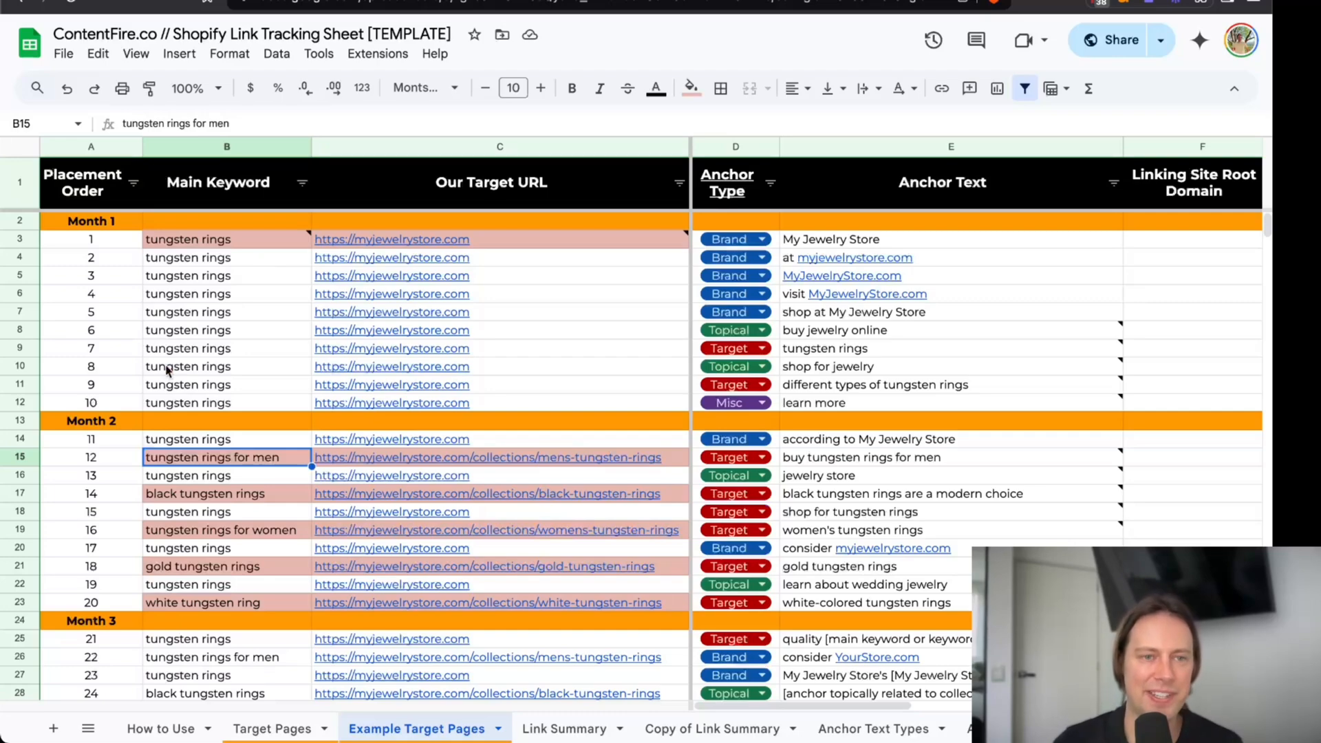
# Inspect the "collection 6 target keyword" cell in Month 3, and the "white tungsten ring" and "tungsten rings for men" cells in Month 2.
pyautogui.scroll(-2, 172, 371)
pyautogui.scroll(-3, 187, 362)
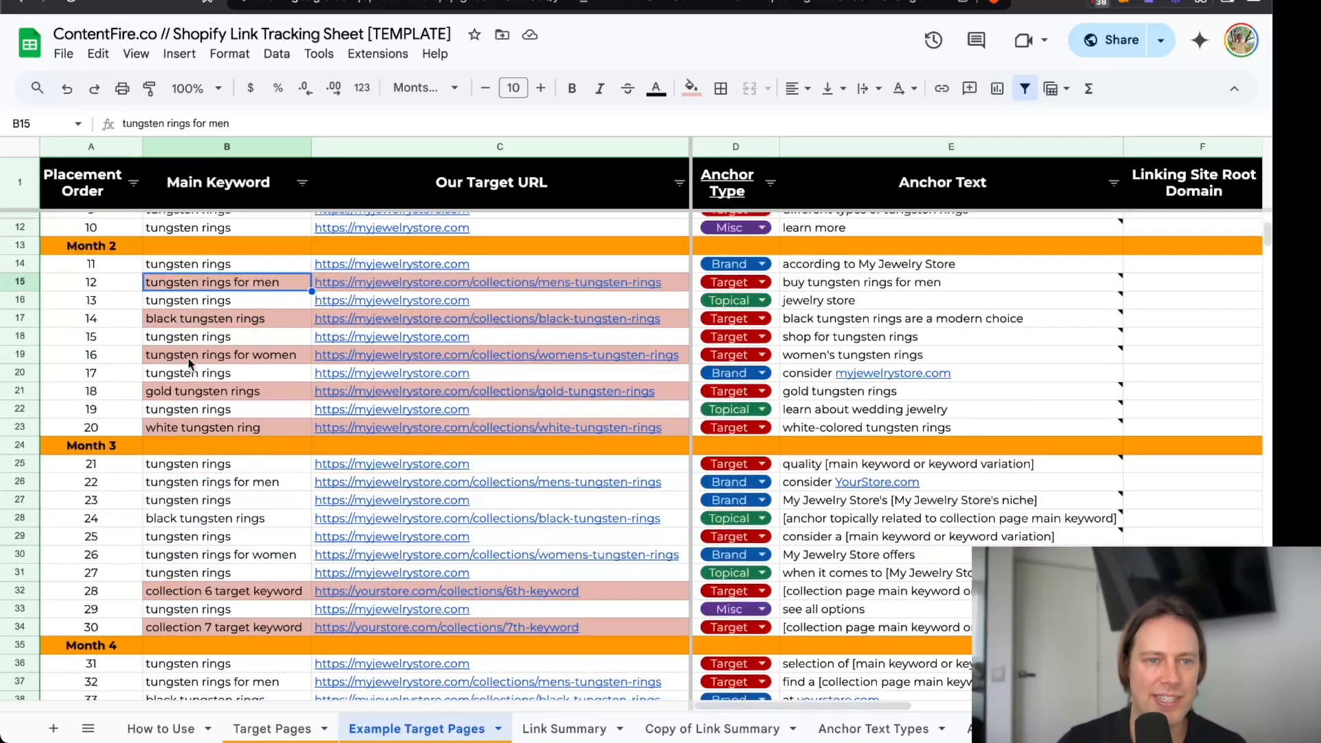
pyautogui.click(258, 586)
pyautogui.click(235, 428)
pyautogui.click(249, 279)
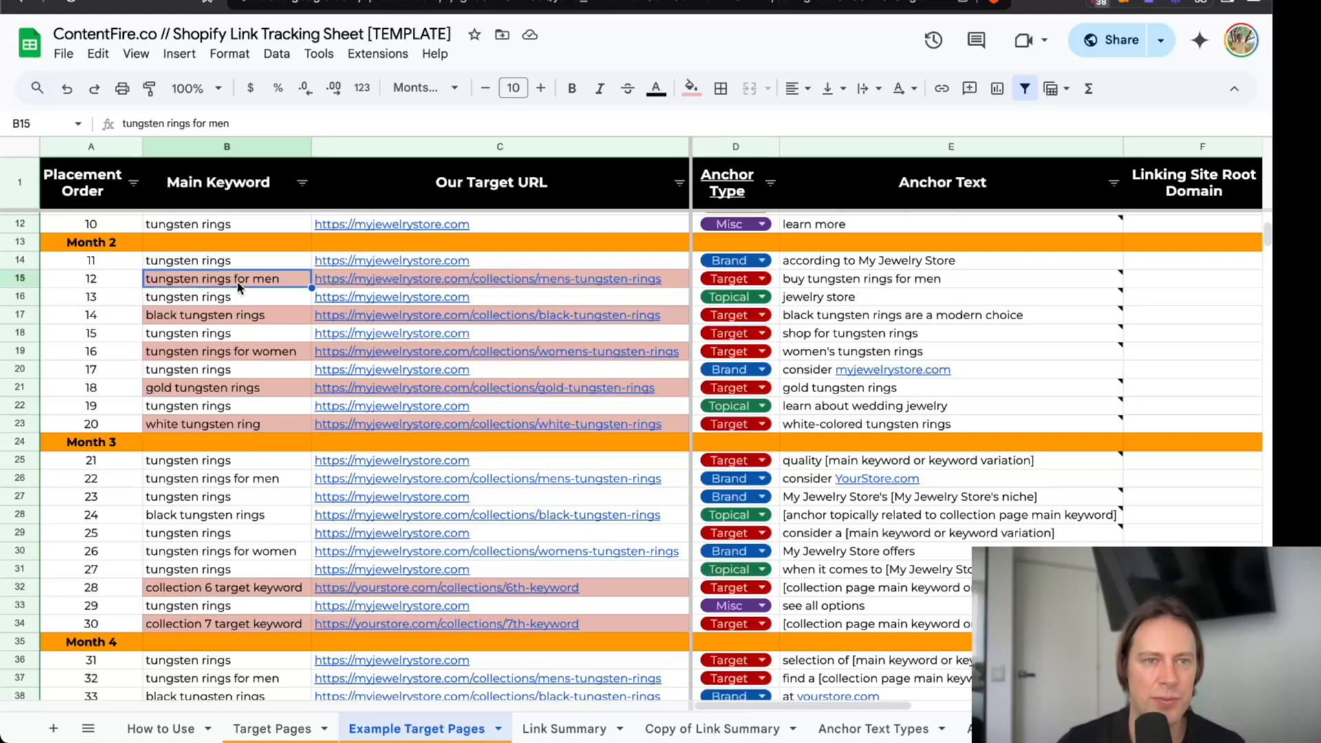
# Read the note on the homepage's main keyword and inspect the Month 1 keywords in B3:B12, including the formula in B4.
pyautogui.scroll(5, 264, 455)
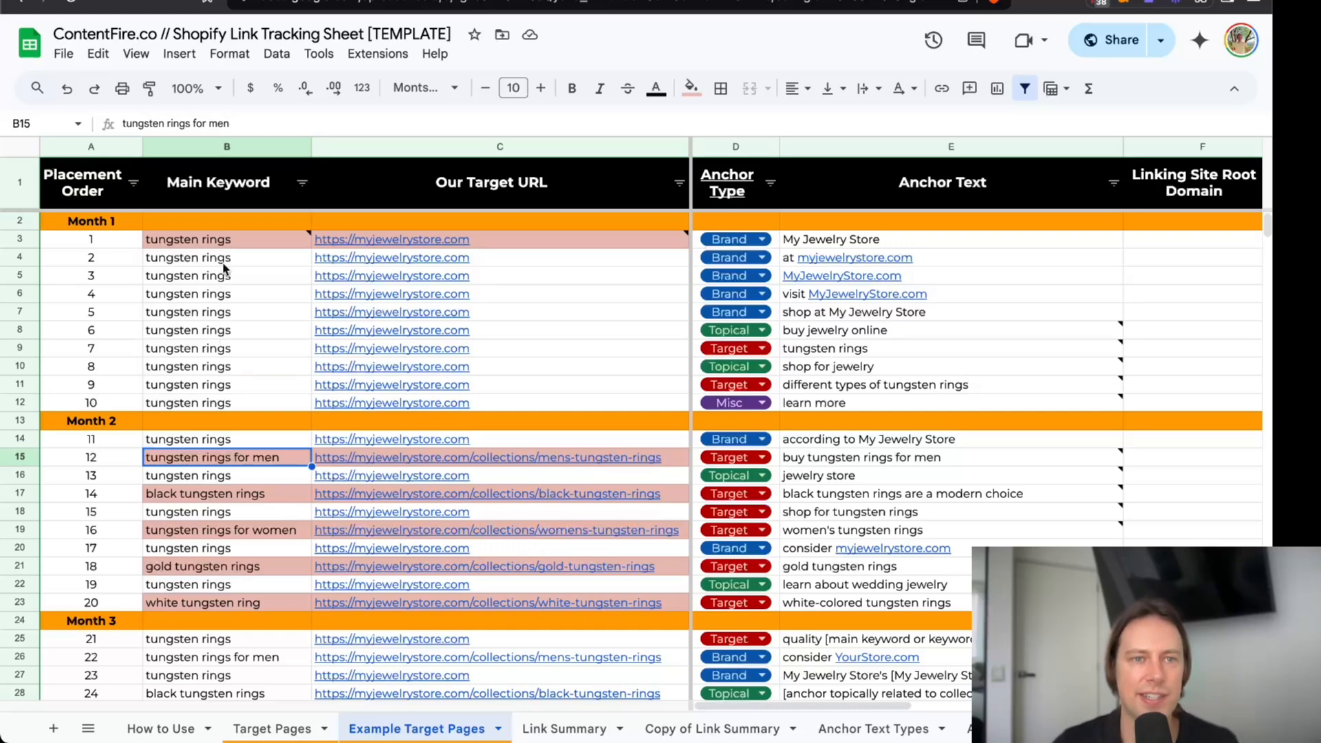
pyautogui.moveTo(226, 248)
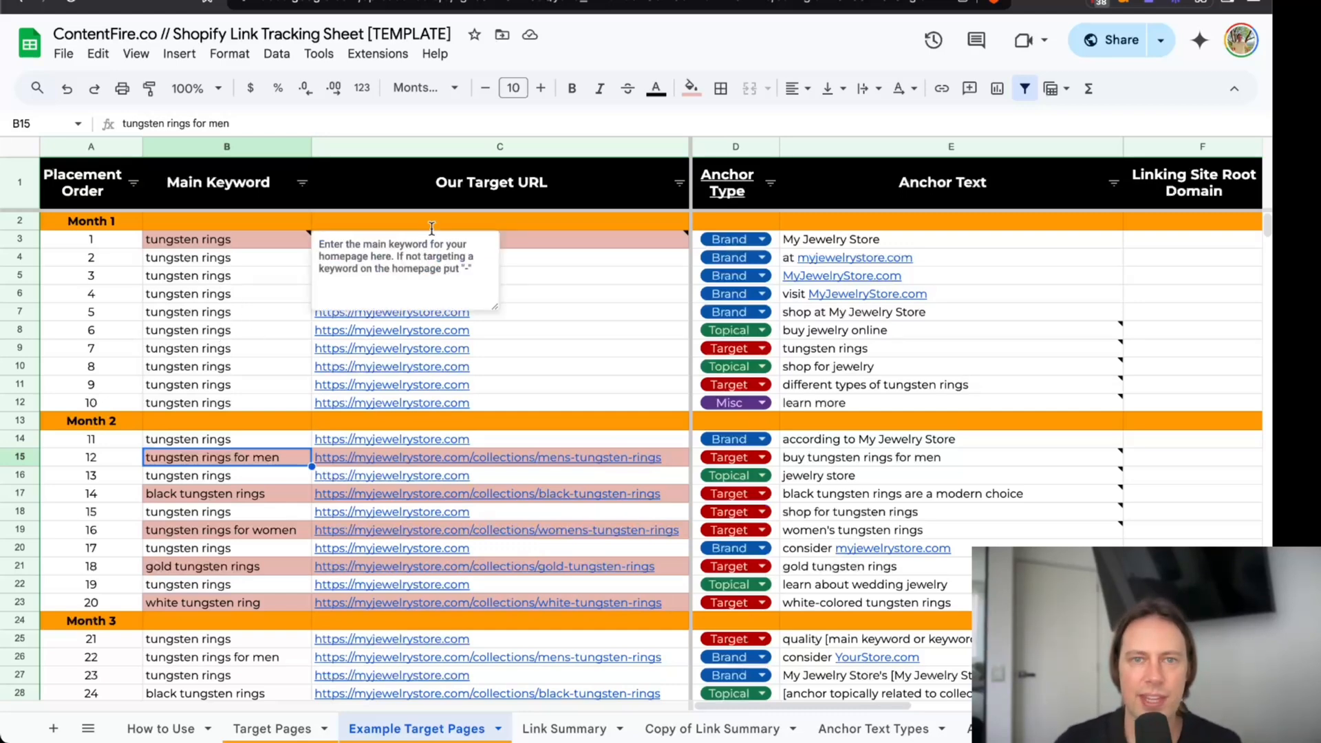
pyautogui.moveTo(227, 241); pyautogui.dragTo(238, 403)
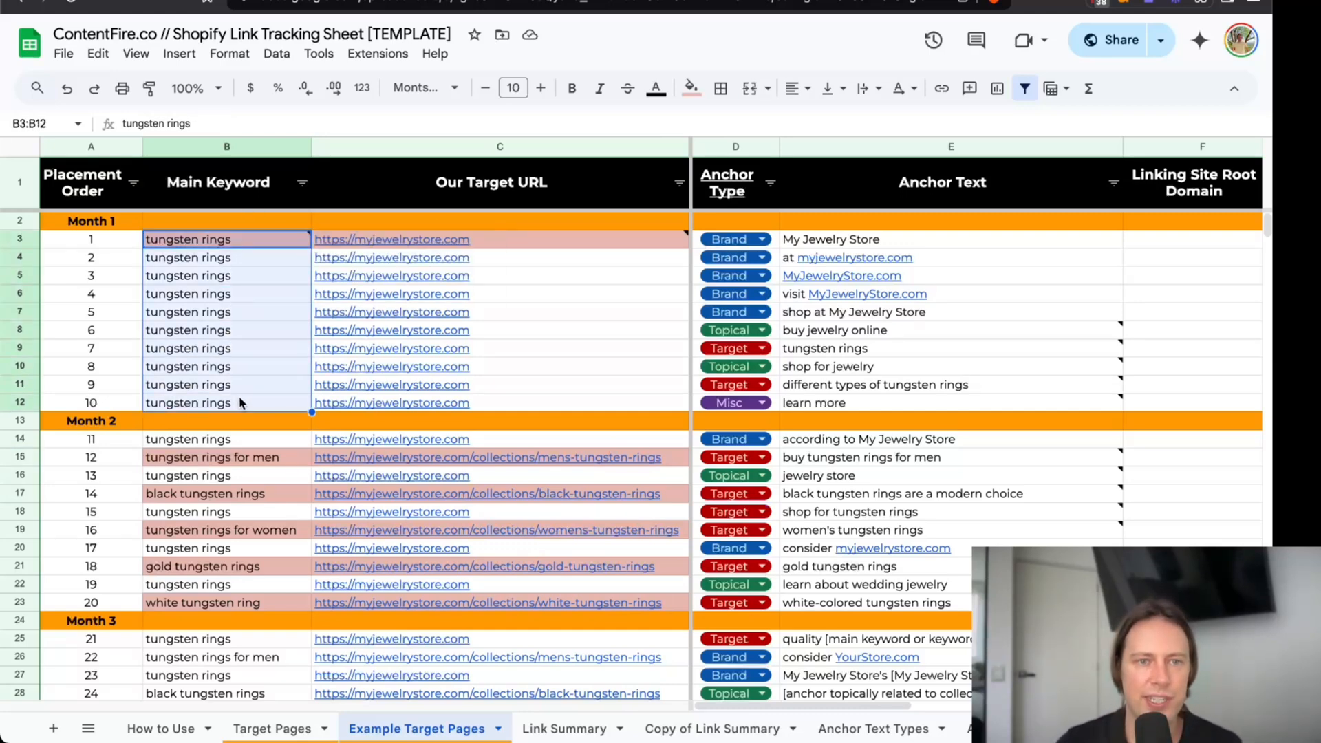
pyautogui.click(167, 249)
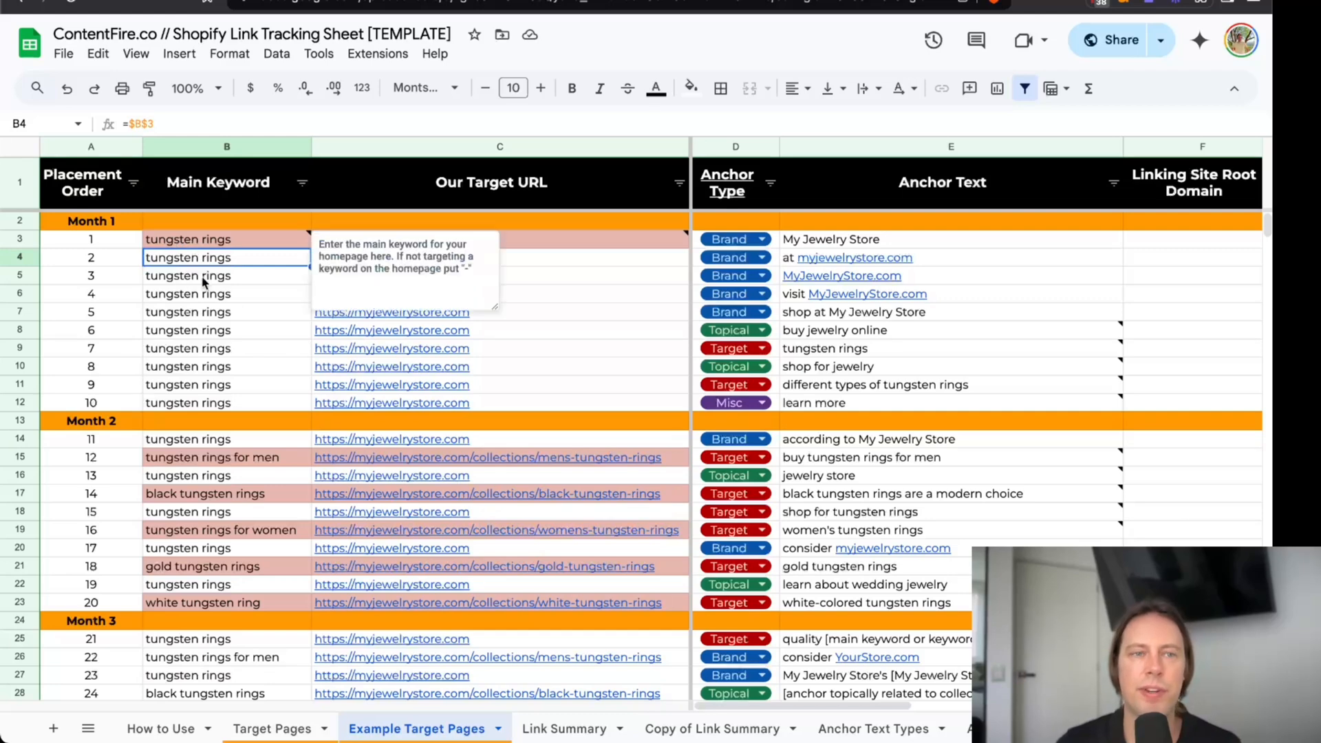
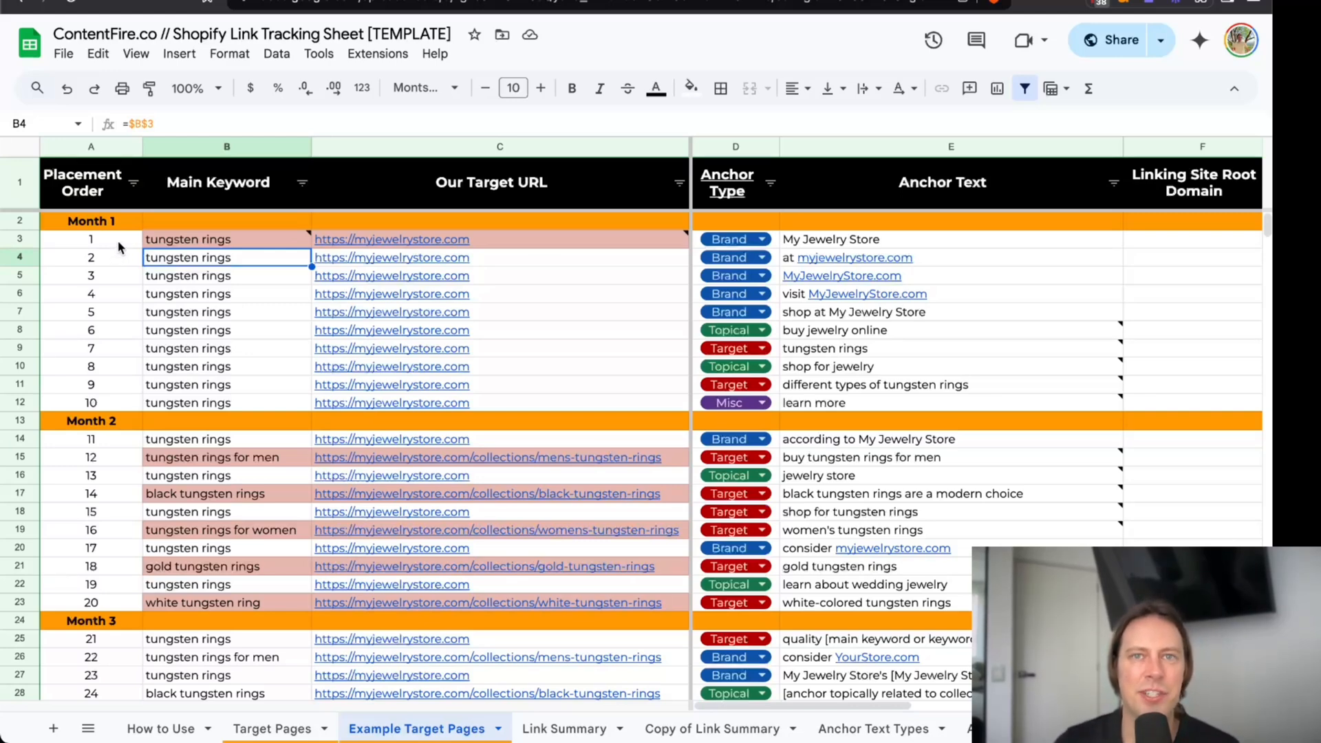
# Examine the Month 1 anchor texts in E3:E12 and the placement order from Month 1 through Month 4.
pyautogui.moveTo(820, 241); pyautogui.dragTo(842, 406)
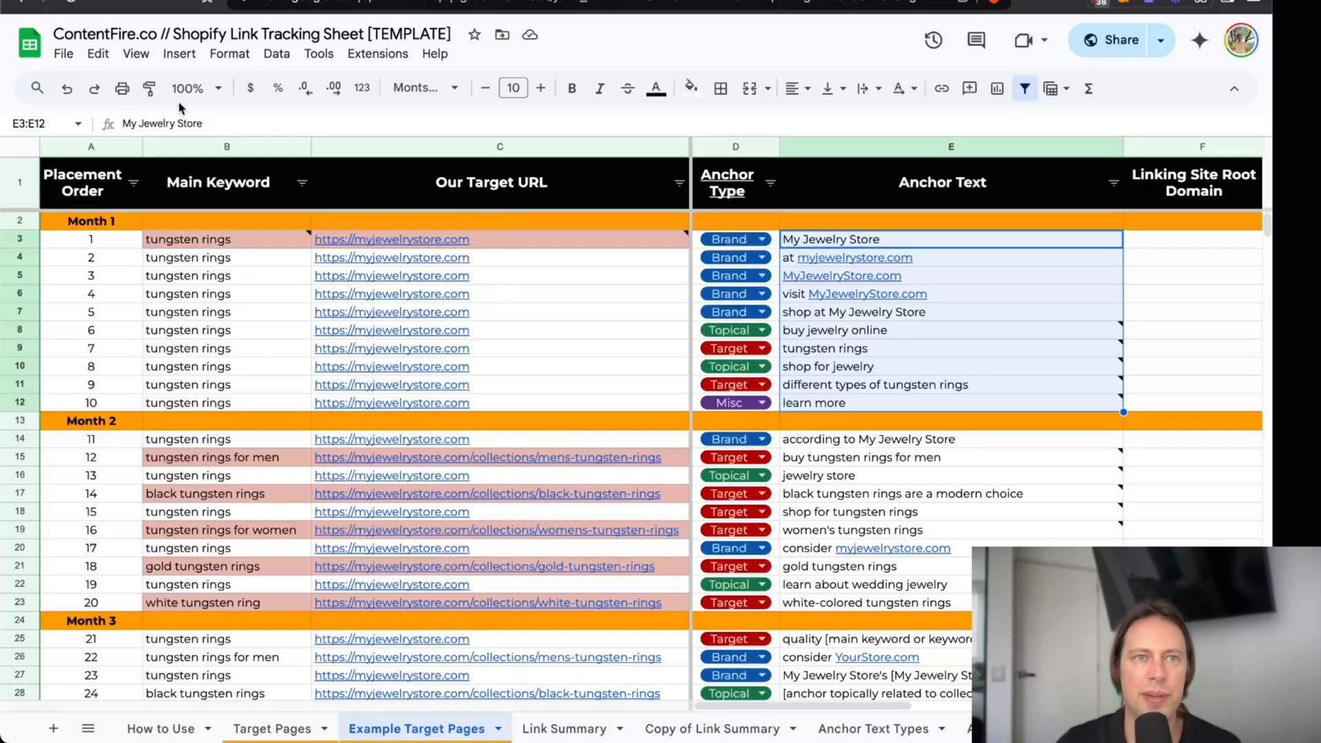
pyautogui.scroll(-6, 212, 337)
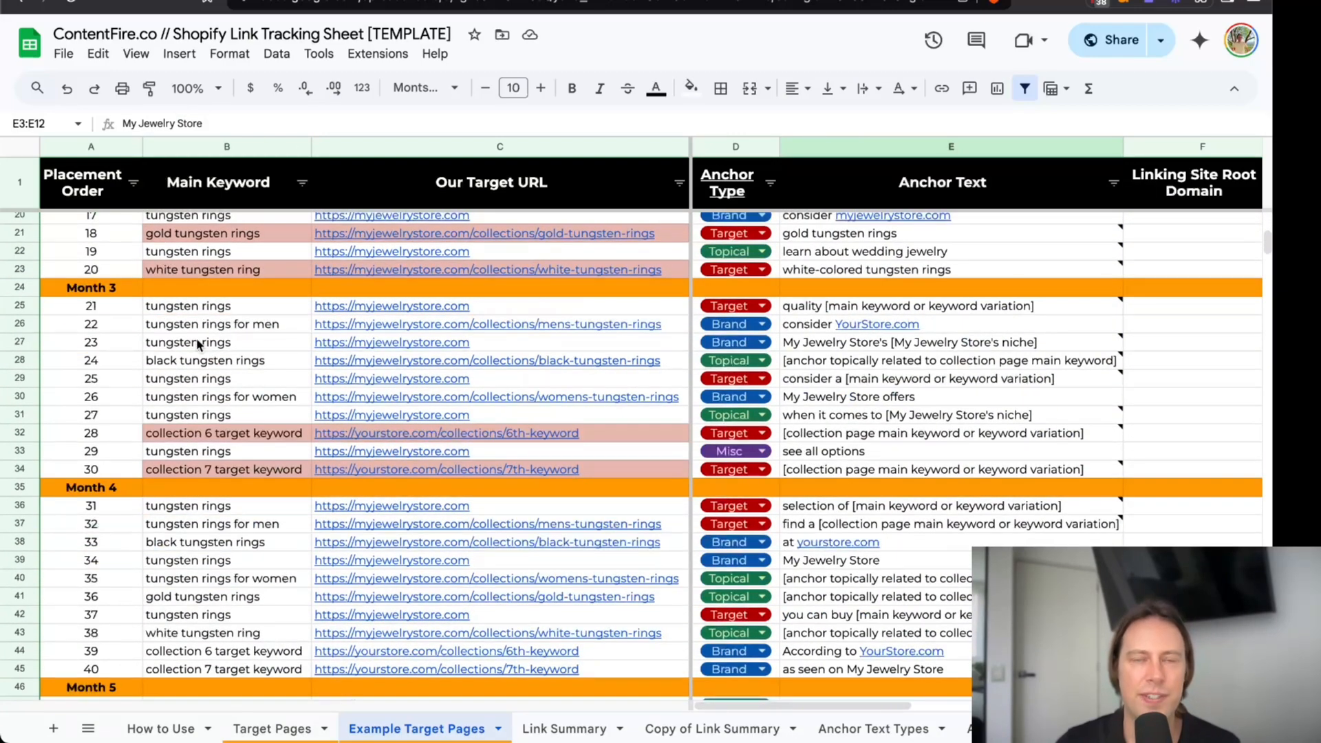
pyautogui.scroll(6, 195, 340)
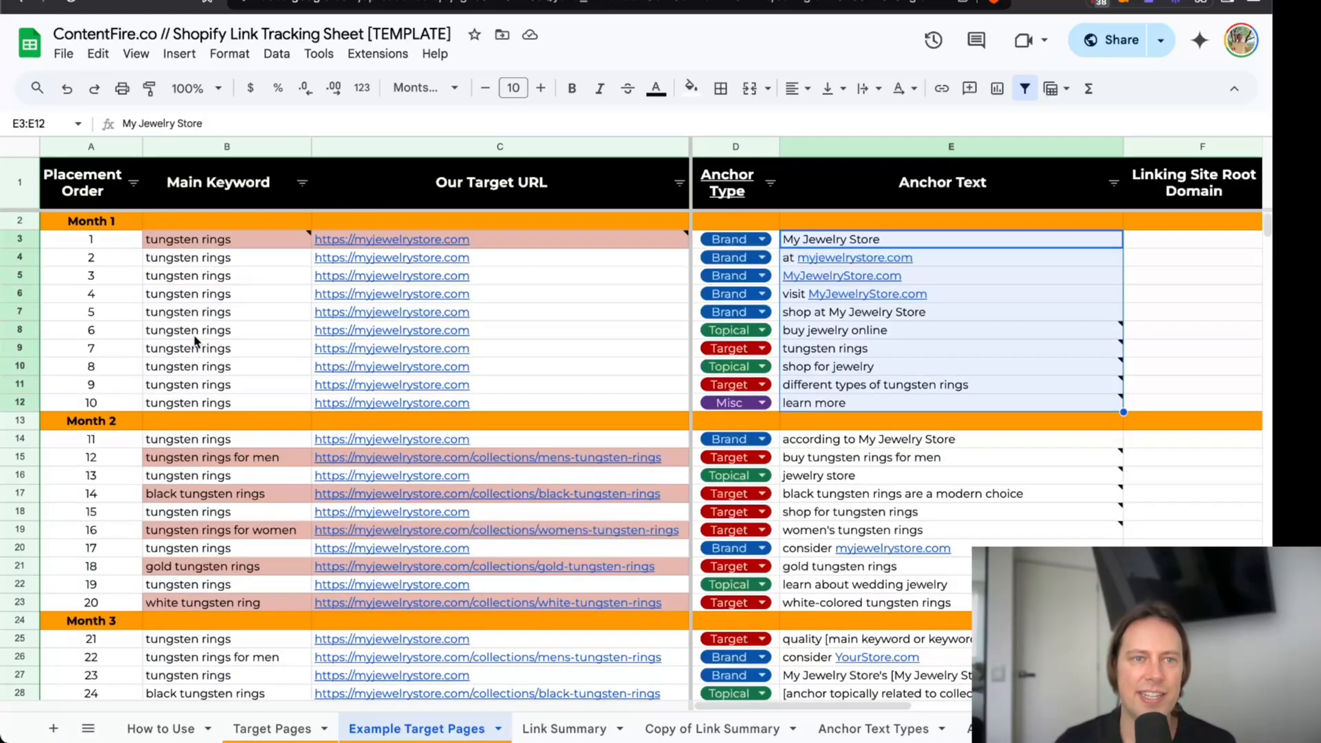
pyautogui.click(203, 244)
pyautogui.click(115, 244)
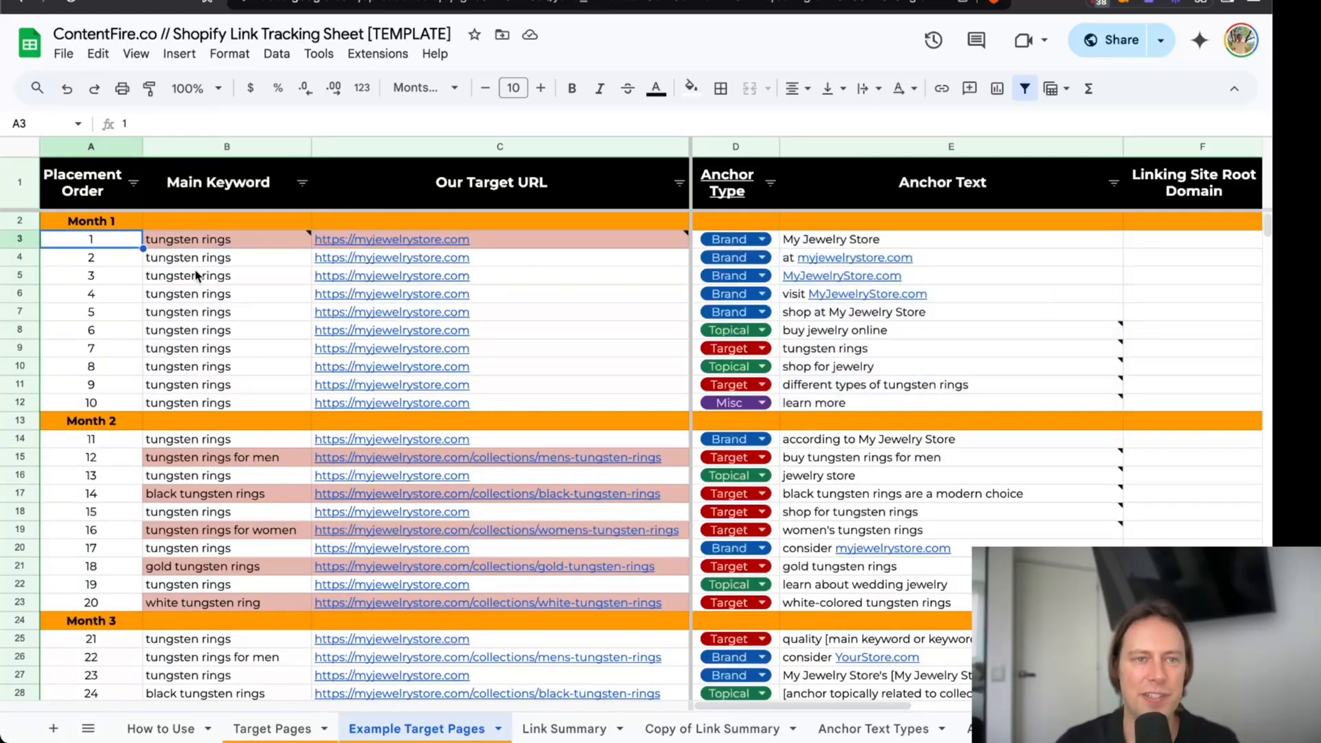
# Read the note on Month 1's "tungsten rings" anchor text and inspect the other anchors, "buy jewelry online" and the Brand ones in E3:E7.
pyautogui.scroll(-3, 195, 275)
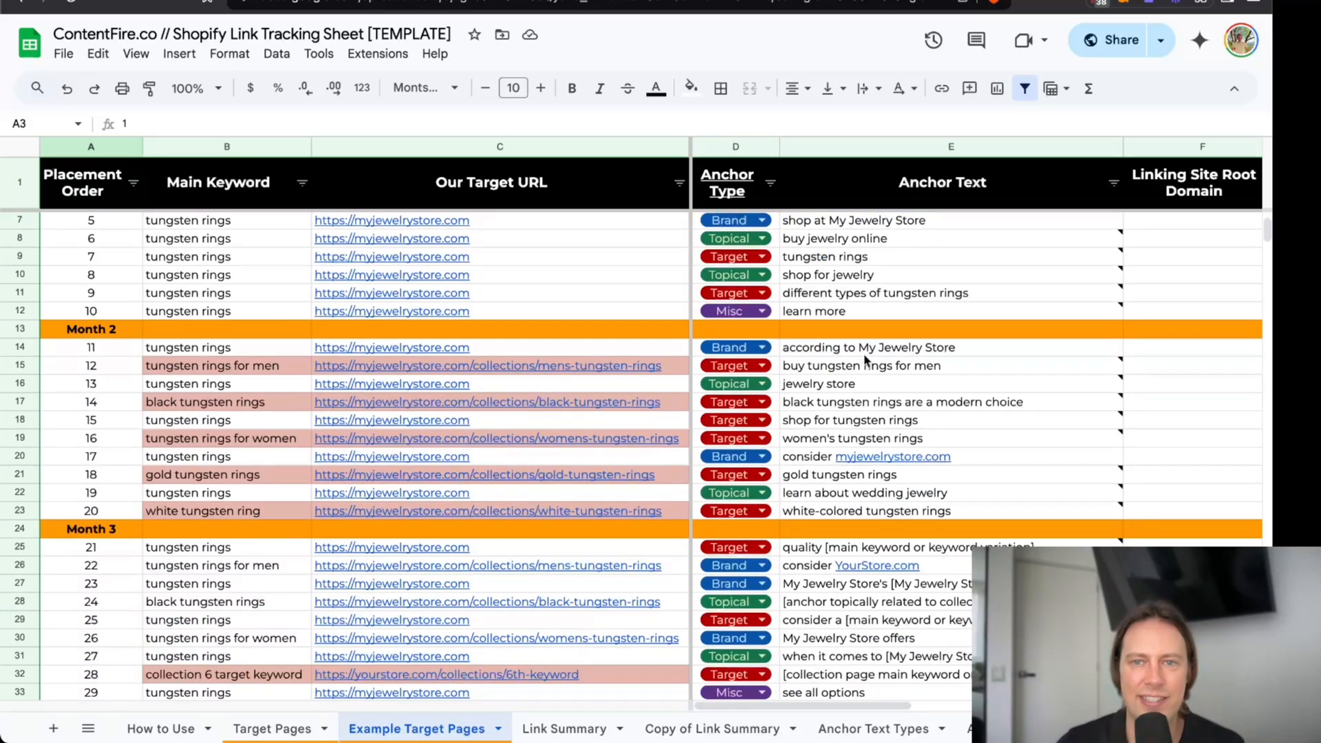
pyautogui.scroll(4, 876, 369)
pyautogui.click(867, 356)
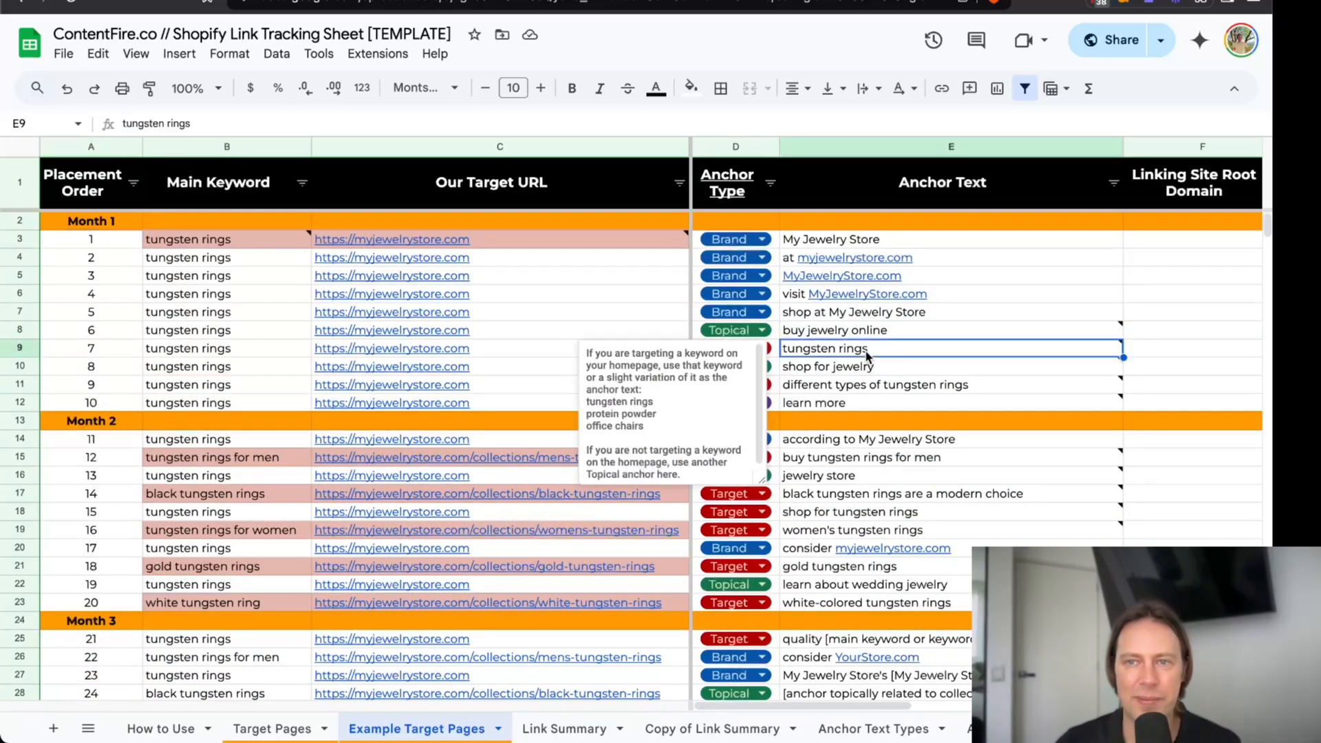
pyautogui.click(871, 335)
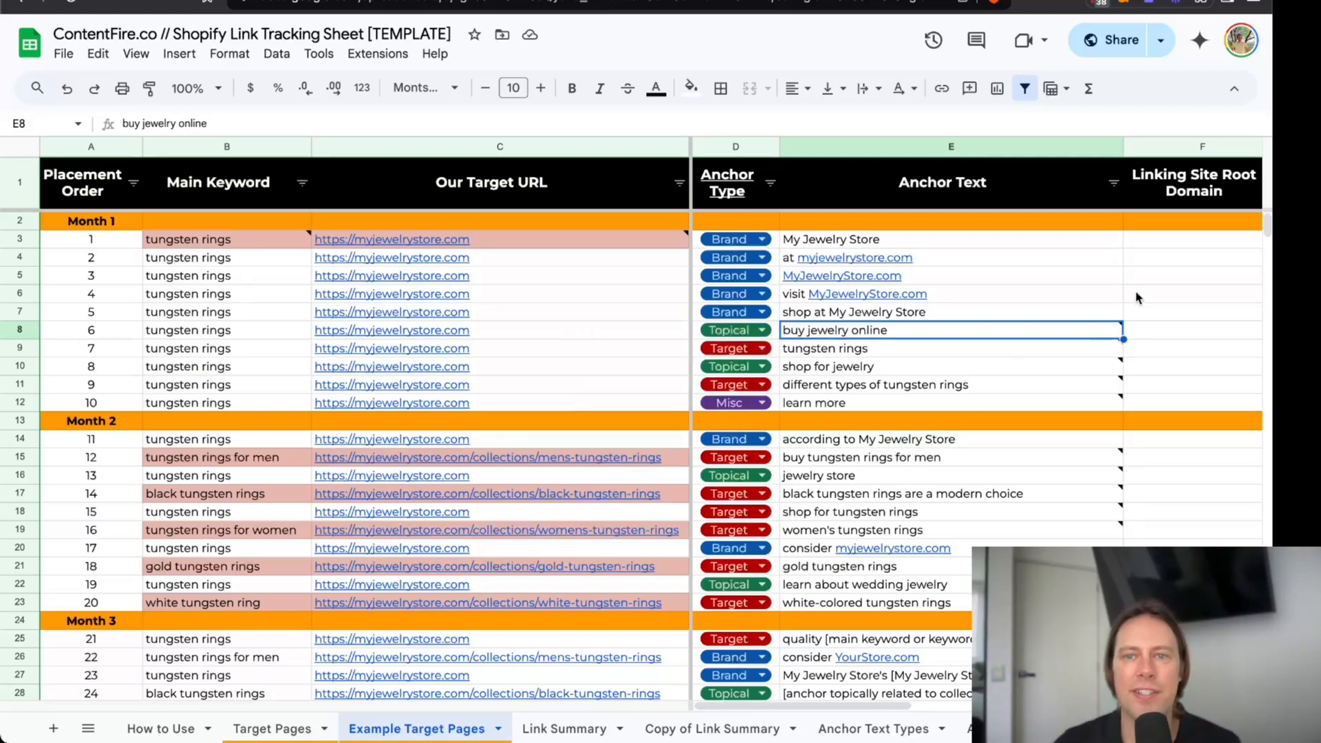
pyautogui.moveTo(1103, 239); pyautogui.dragTo(1106, 317)
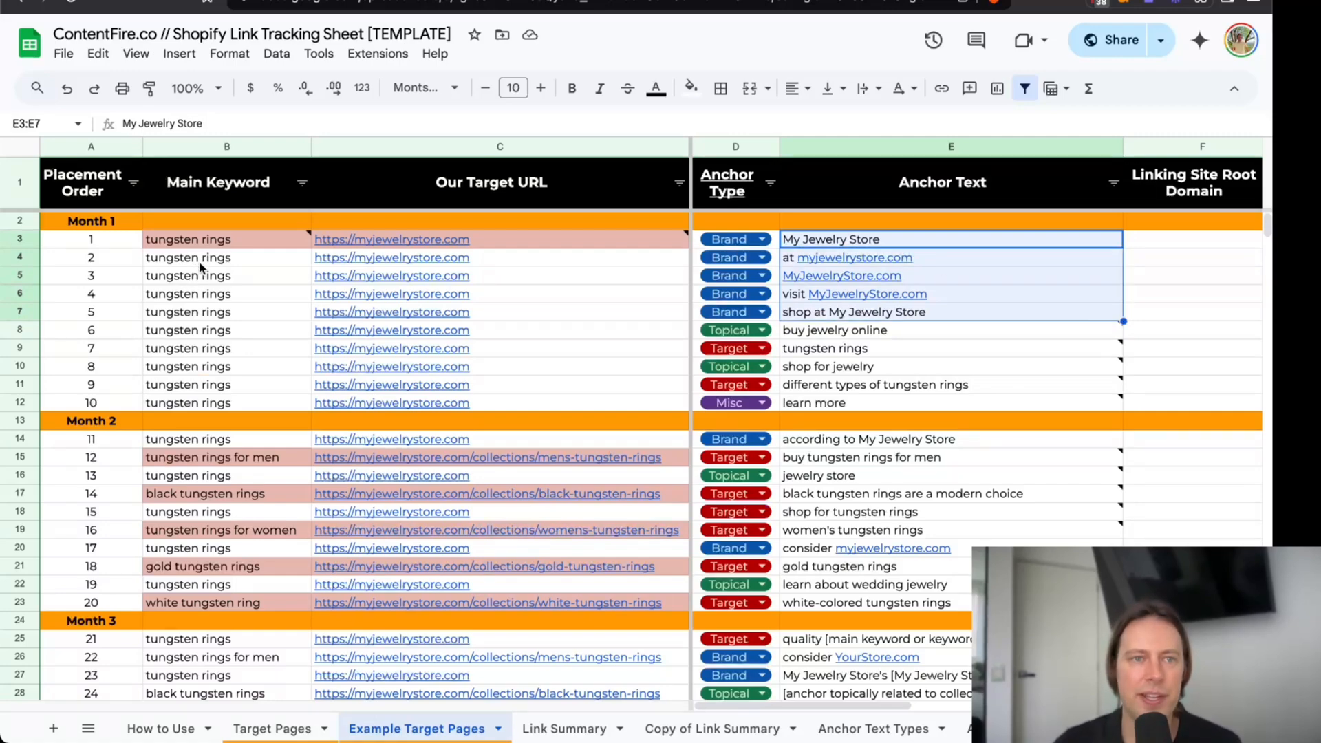
# Review the main keywords from Month 1, starting with B3:B13, through the end of Month 5.
pyautogui.moveTo(202, 241); pyautogui.dragTo(210, 416)
pyautogui.scroll(-5, 210, 413)
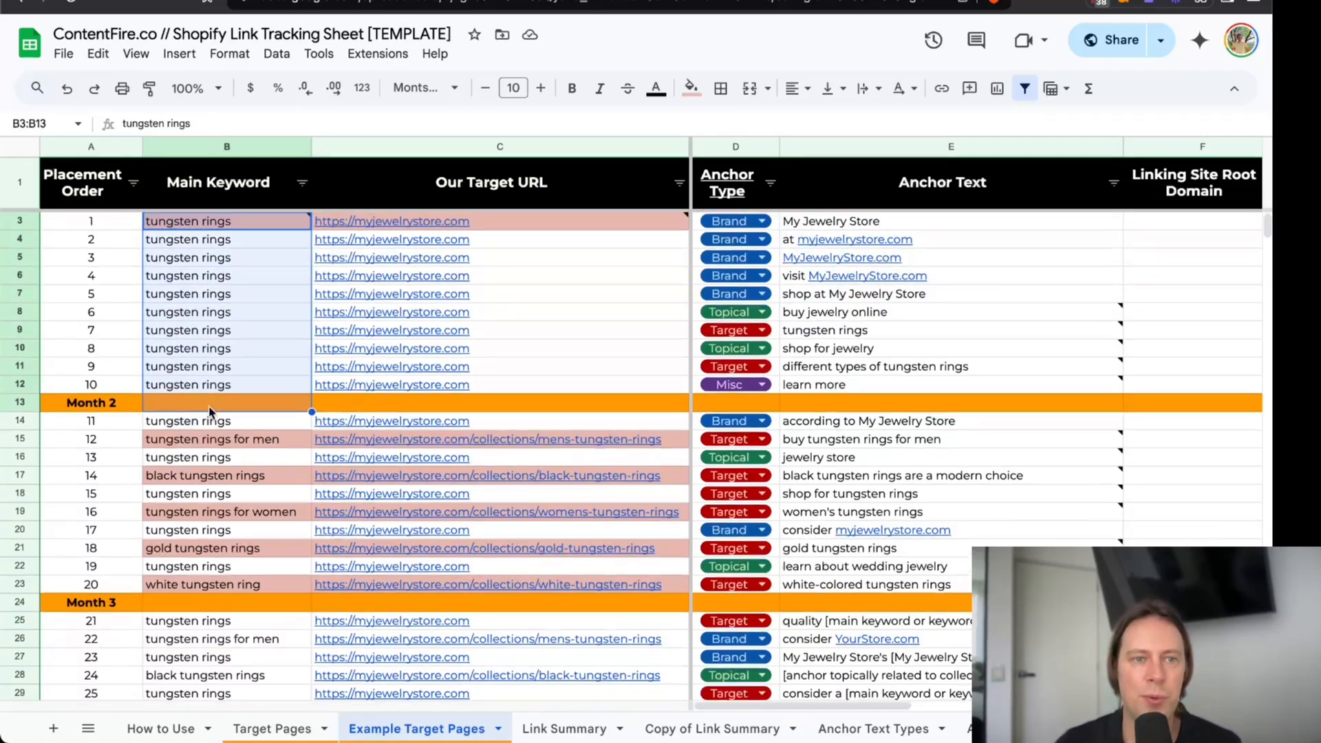
pyautogui.scroll(-5, 210, 413)
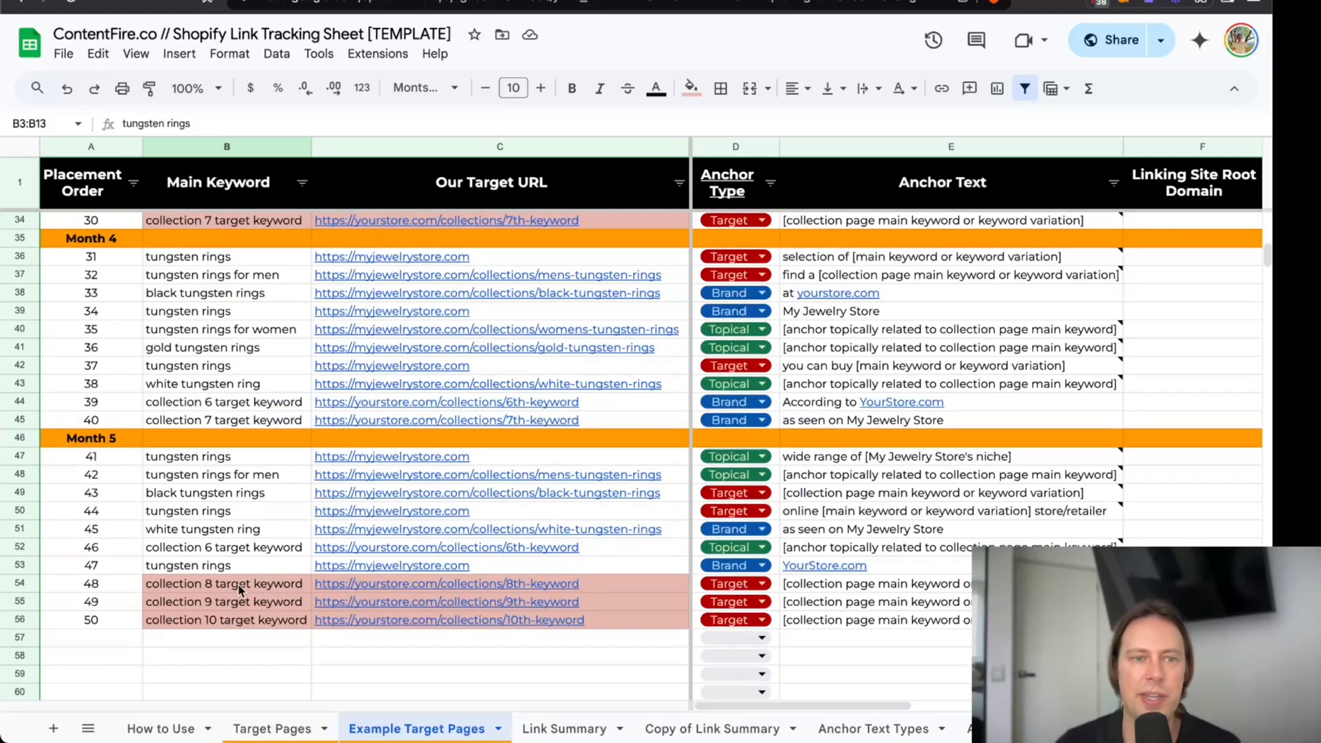
pyautogui.scroll(10, 239, 584)
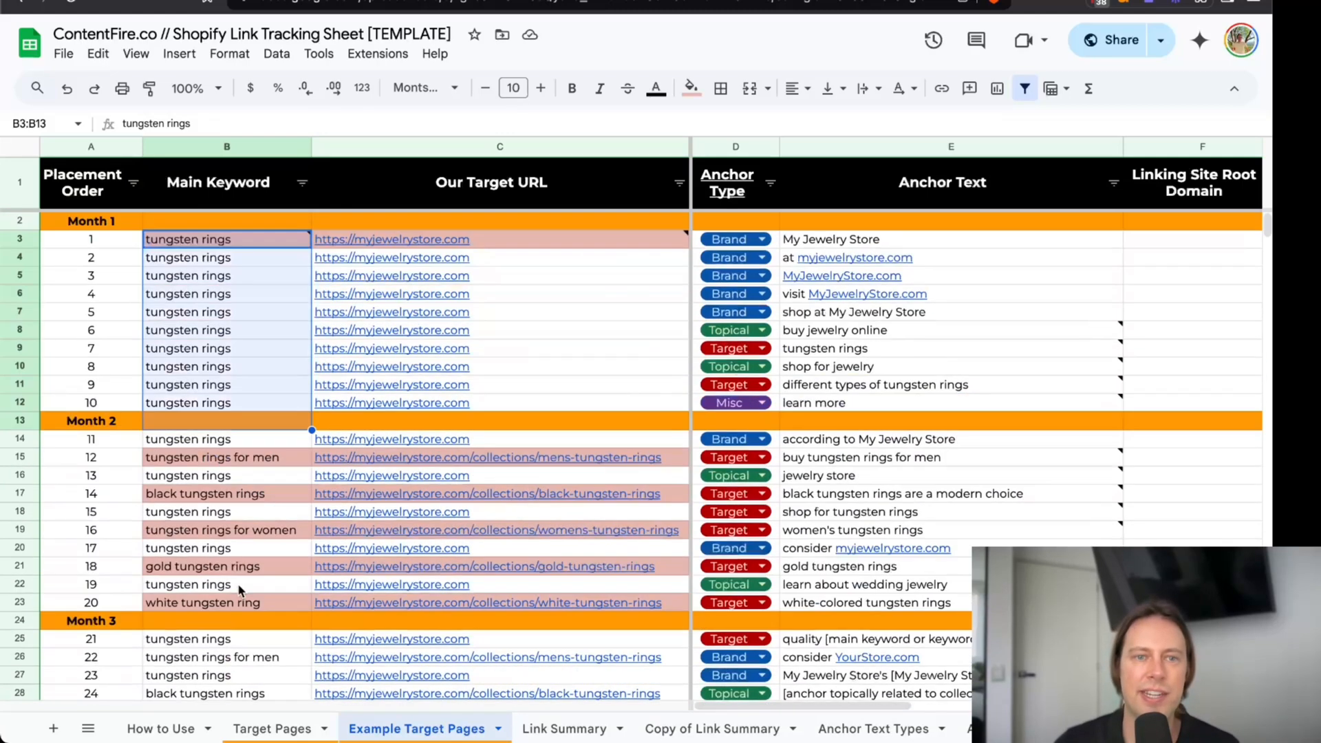
# Inspect the "My Jewelry Store" anchor in E3 and the Month 1 keywords and target URLs in B3:C12, including the note on B3.
pyautogui.click(894, 238)
pyautogui.moveTo(1035, 280)
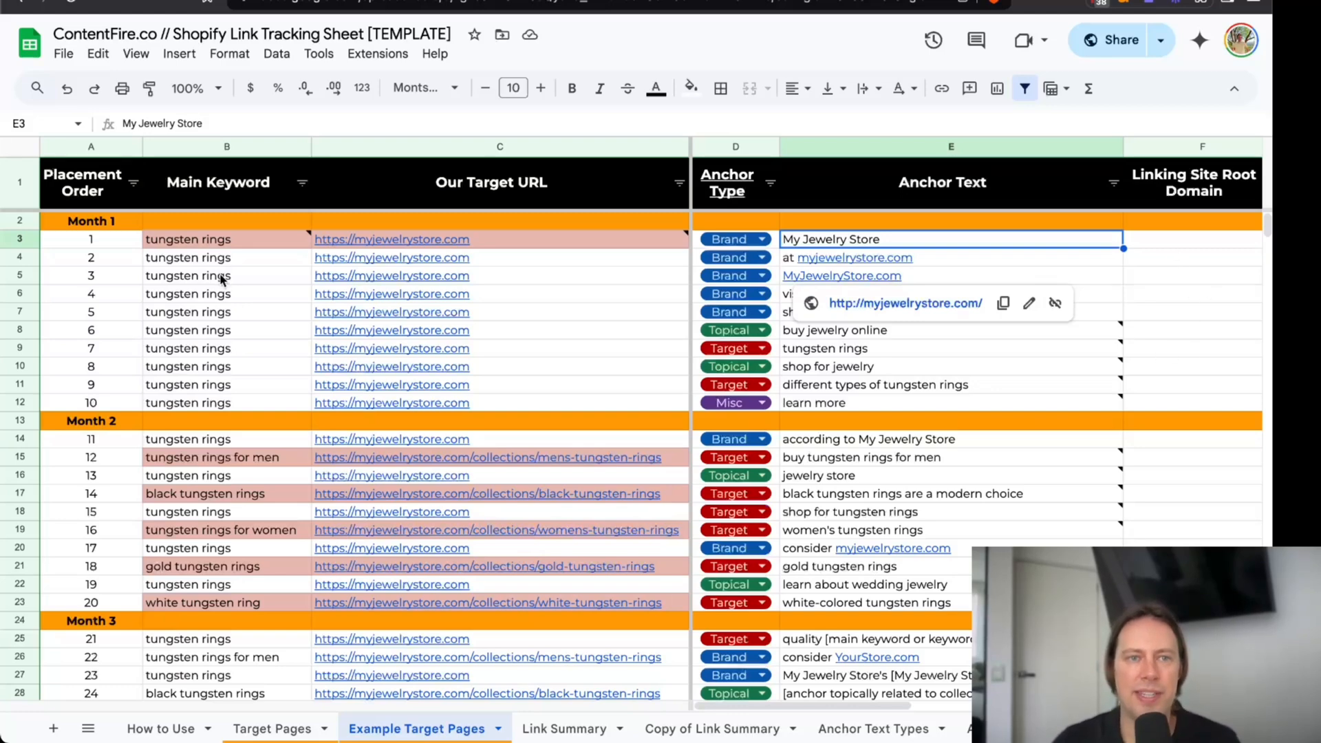
pyautogui.moveTo(225, 247)
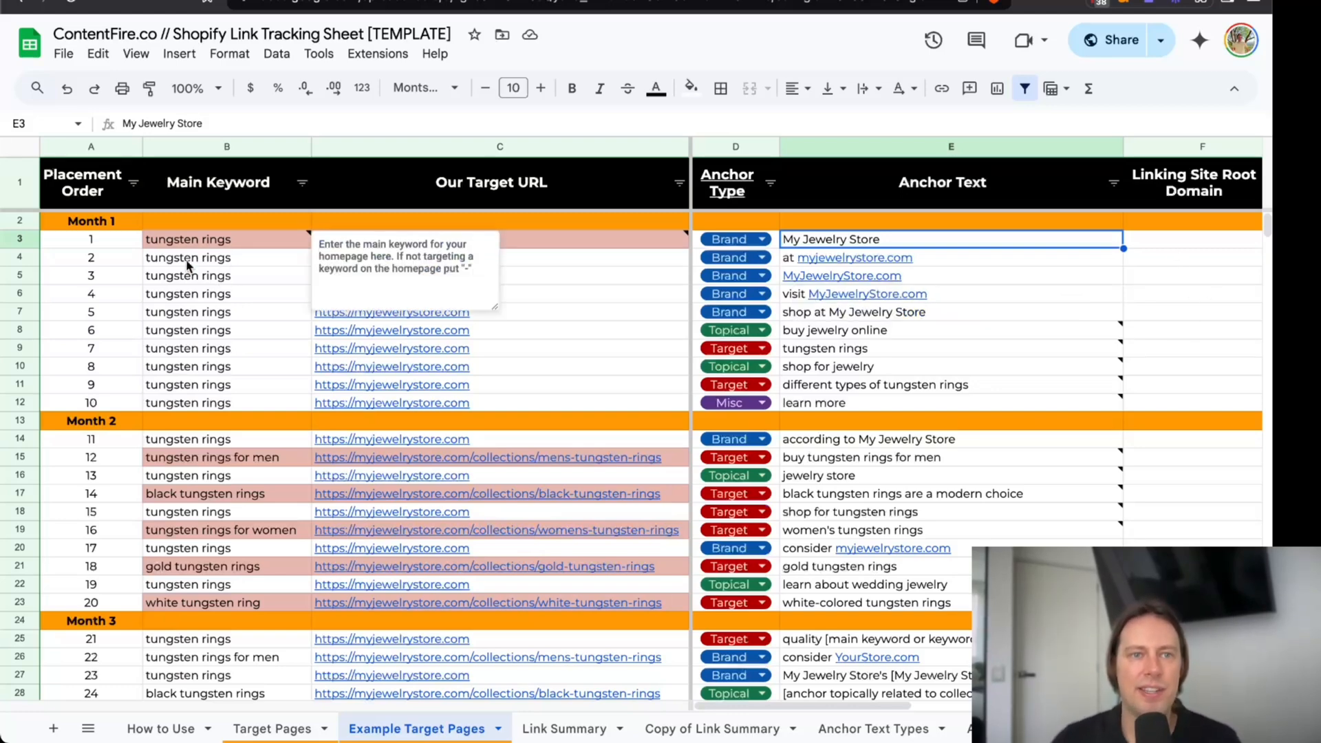
pyautogui.moveTo(194, 242); pyautogui.dragTo(221, 411)
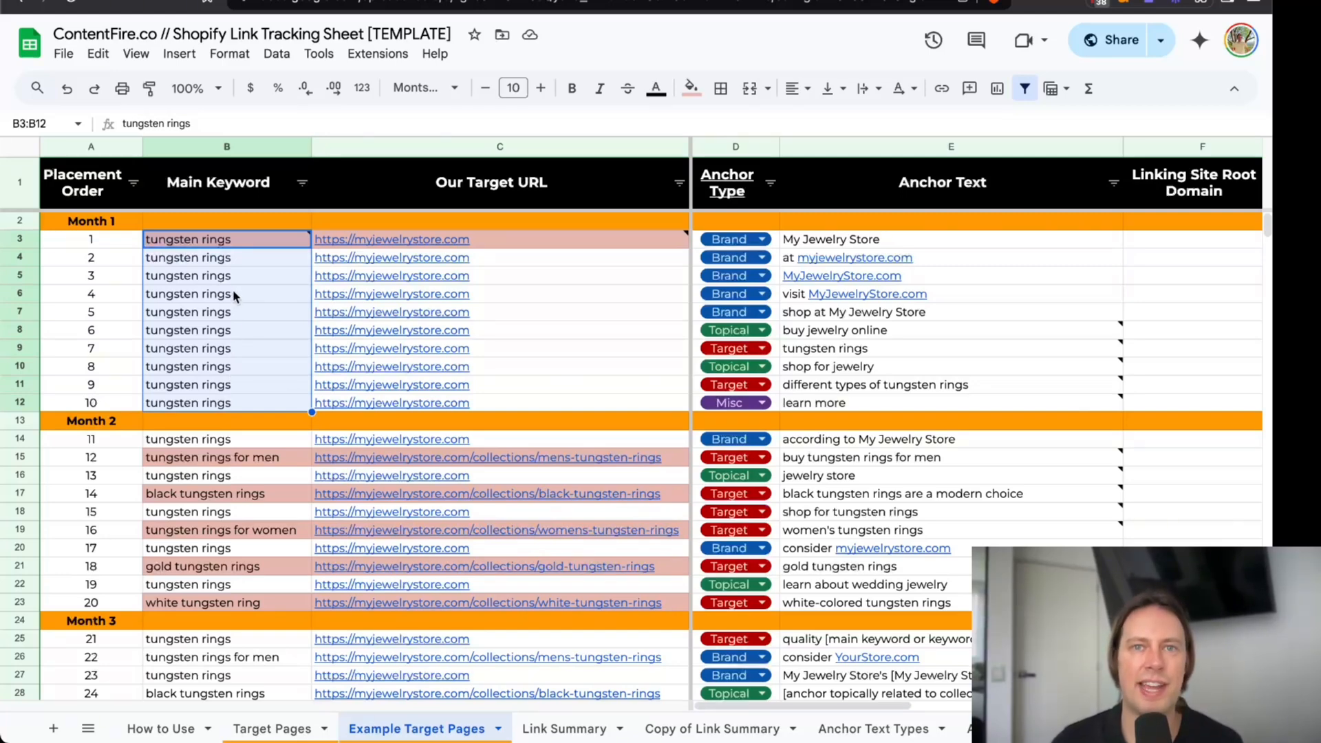
pyautogui.moveTo(245, 247); pyautogui.dragTo(260, 457)
pyautogui.moveTo(230, 245); pyautogui.dragTo(455, 402)
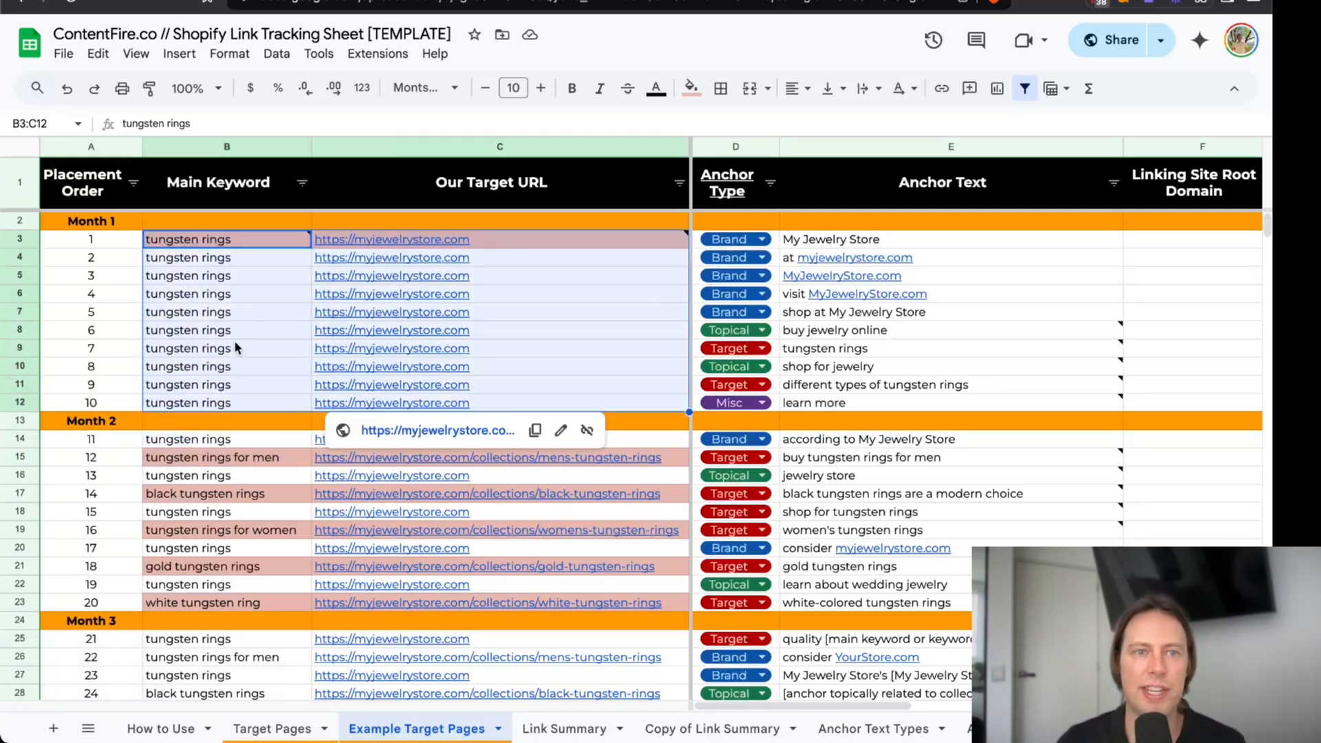
# Compare Month 2's "tungsten rings for men" keyword and the Month 3 entries with the Month 1 keywords in B3:B12.
pyautogui.scroll(-3, 236, 340)
pyautogui.click(244, 273)
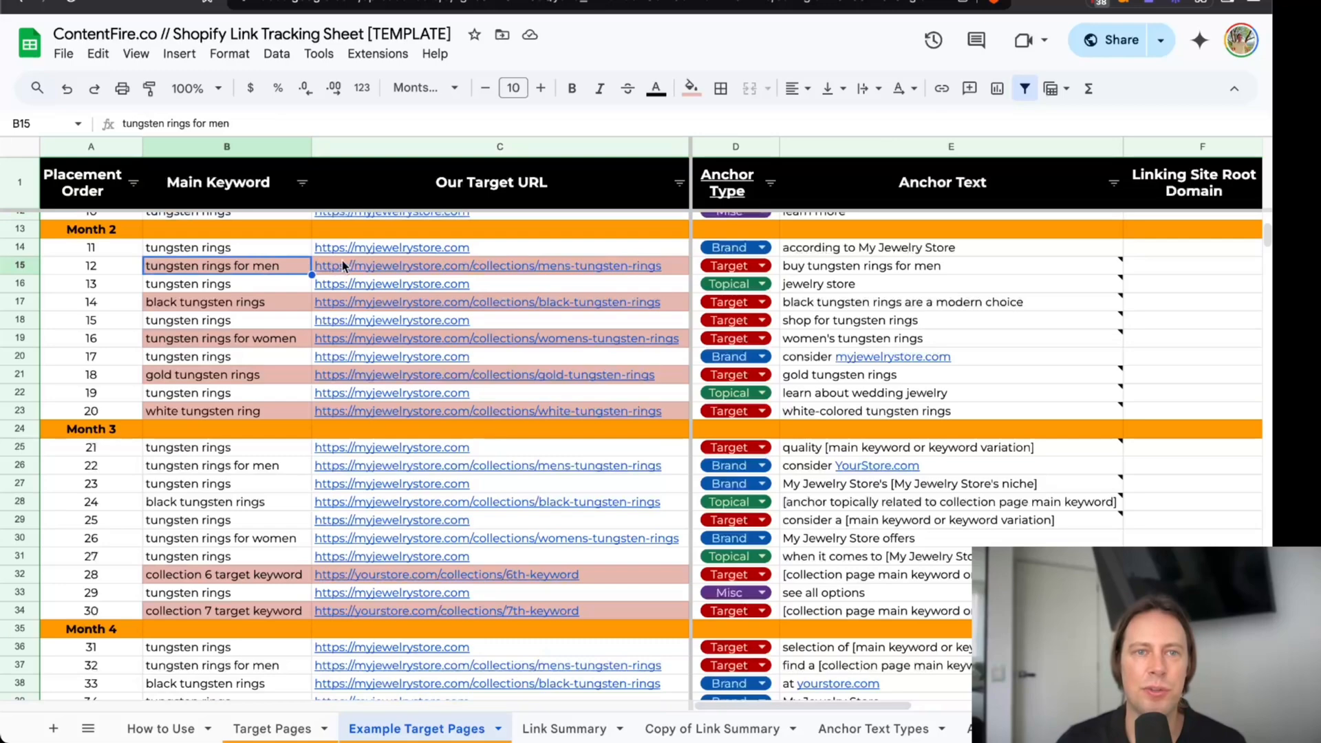
pyautogui.scroll(-3, 290, 331)
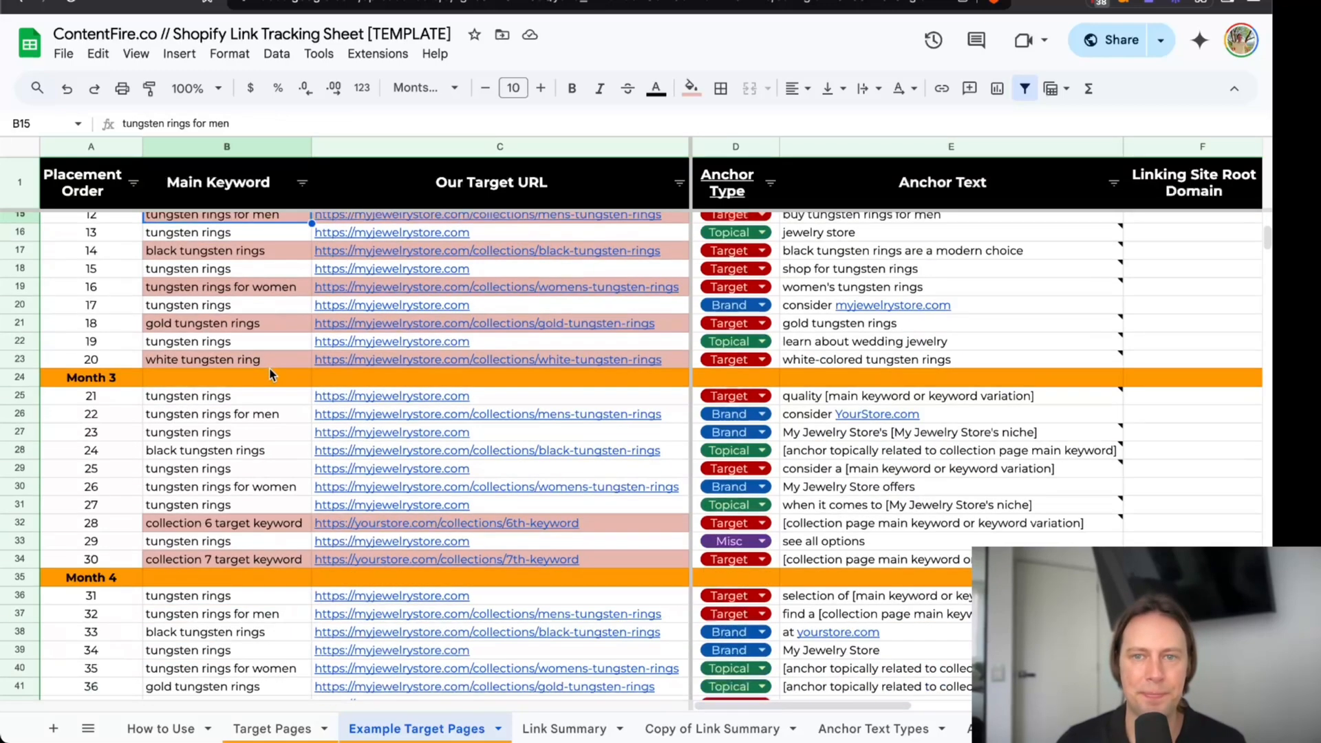
pyautogui.scroll(6, 215, 279)
pyautogui.moveTo(221, 238); pyautogui.dragTo(235, 413)
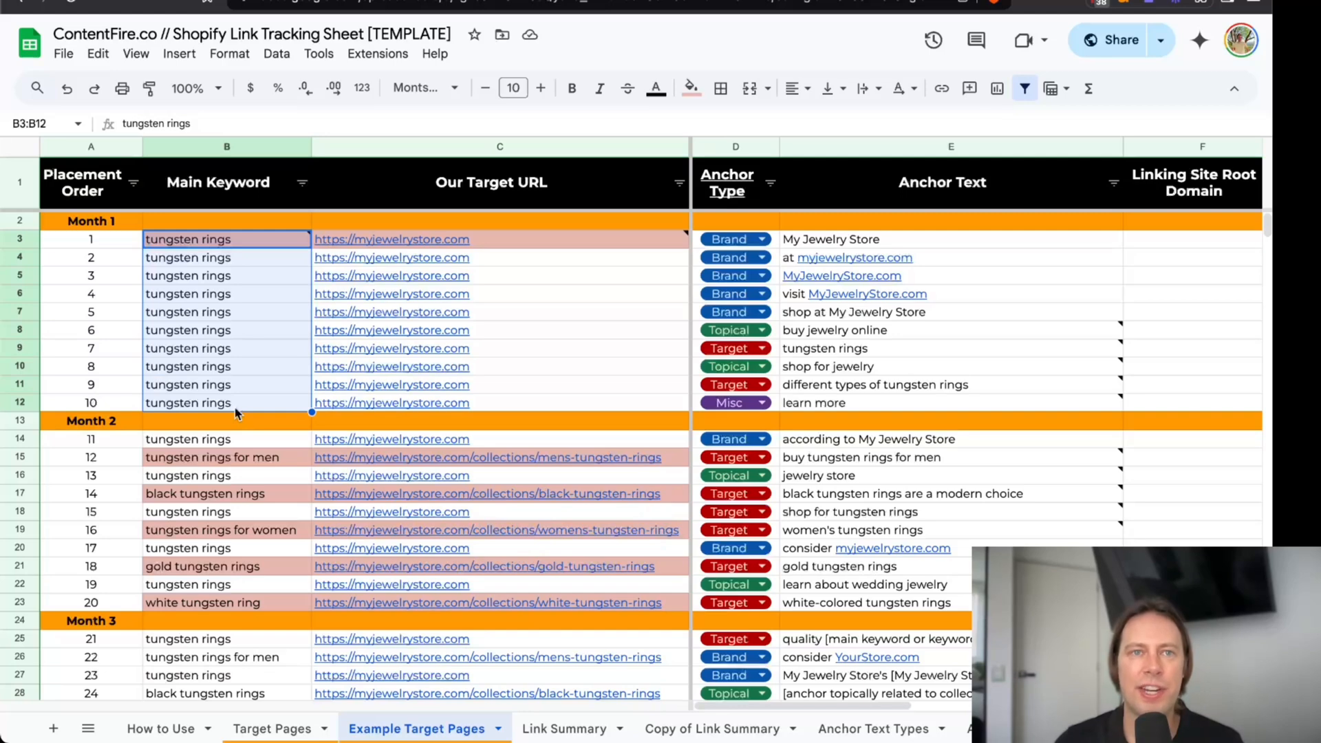